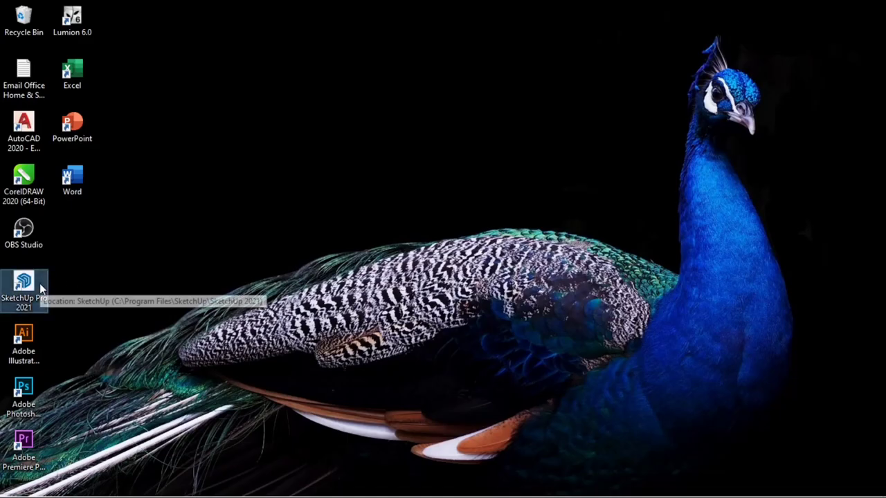
# - Launch SketchUp Pro 2021 from its desktop shortcut to get a new untitled model
pyautogui.doubleClick(40, 283)
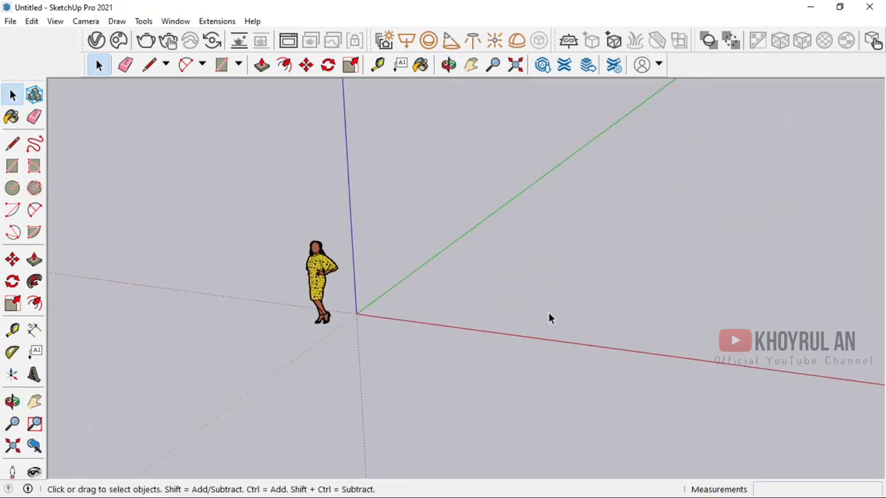
# - Import the Reog performance screenshot into the model as an Image
pyautogui.click(10, 21)
pyautogui.click(143, 239)
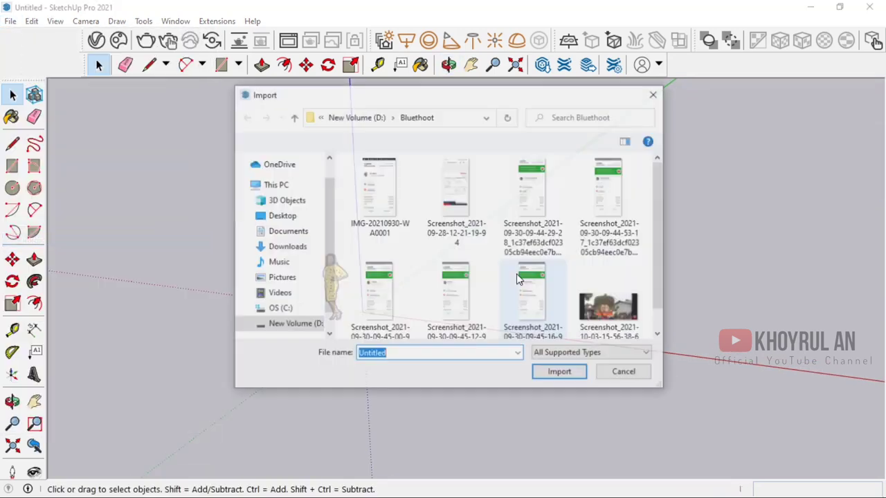
pyautogui.click(607, 326)
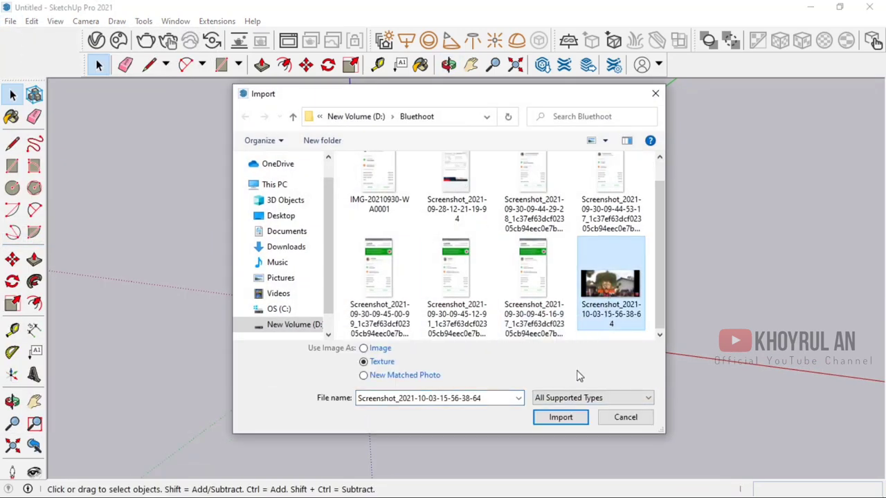
pyautogui.click(369, 349)
pyautogui.click(562, 418)
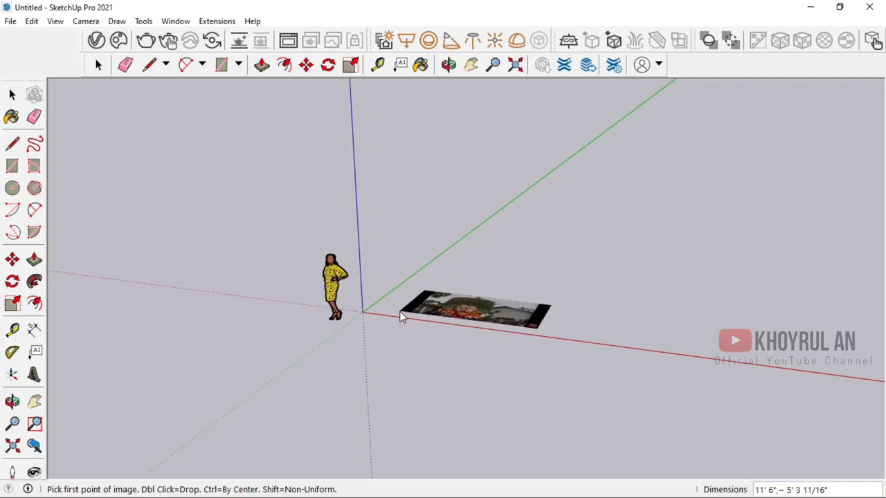
# - Place the picture flat on the ground plane and orbit to face it
pyautogui.click(399, 311)
pyautogui.click(560, 231)
pyautogui.moveTo(560, 231)
pyautogui.mouseDown(button='middle')
pyautogui.moveTo(547, 385)
pyautogui.moveTo(414, 218)
pyautogui.mouseUp(button='middle')
pyautogui.press('space')
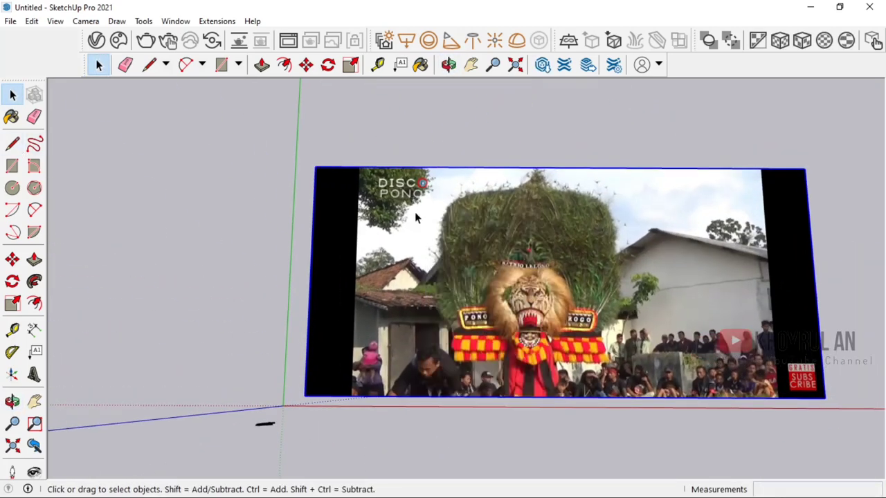
# - Explode the picture and move its left edge inward to crop the left black bar
pyautogui.rightClick(415, 218)
pyautogui.click(489, 285)
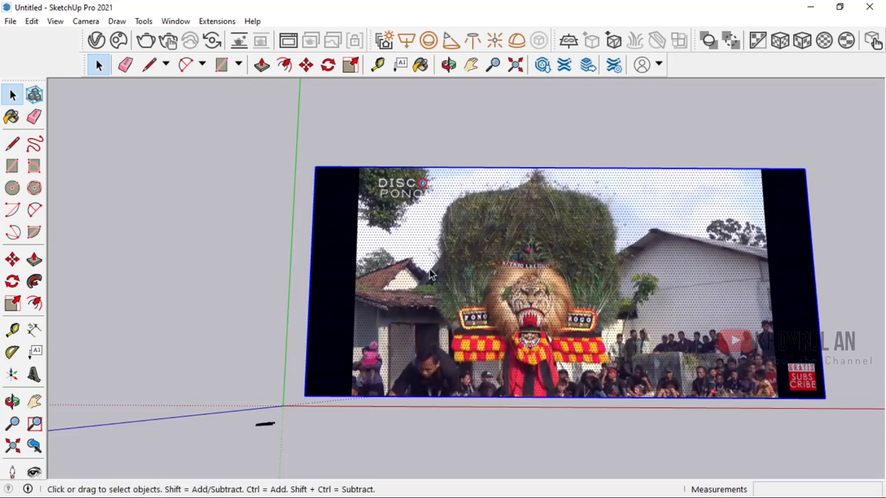
pyautogui.click(313, 254)
pyautogui.press('m')
pyautogui.click(328, 242)
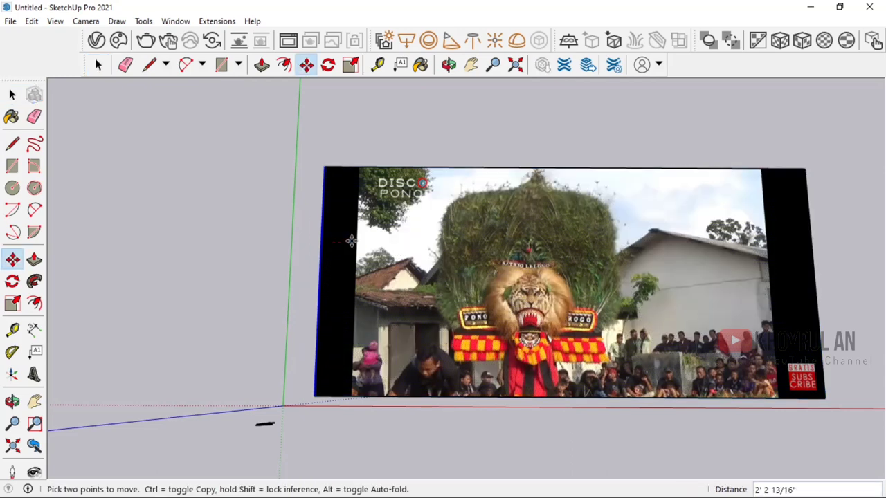
pyautogui.click(446, 239)
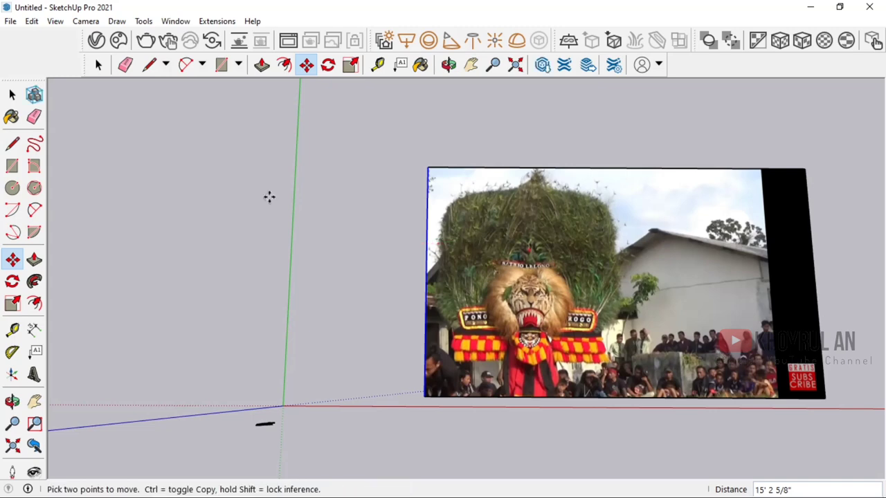
pyautogui.press('space')
# - Move the photo's right edge inward to crop the right black bar
pyautogui.click(807, 248)
pyautogui.click(815, 253)
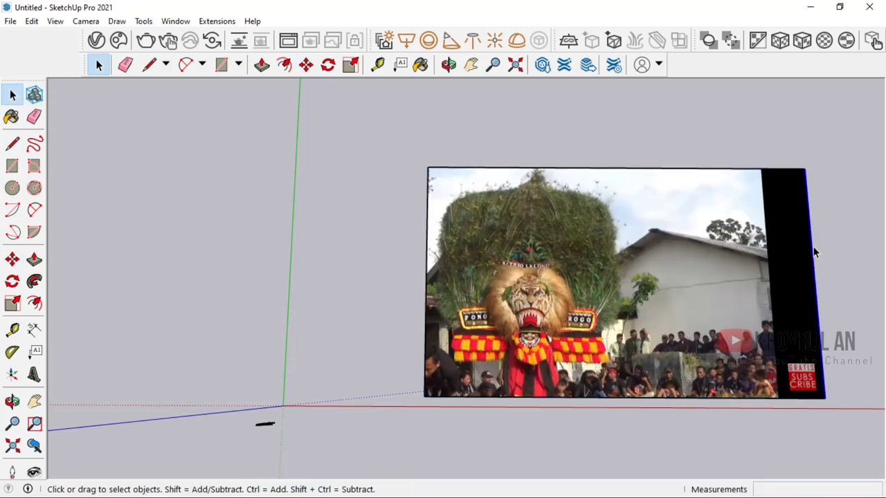
pyautogui.press('m')
pyautogui.click(812, 252)
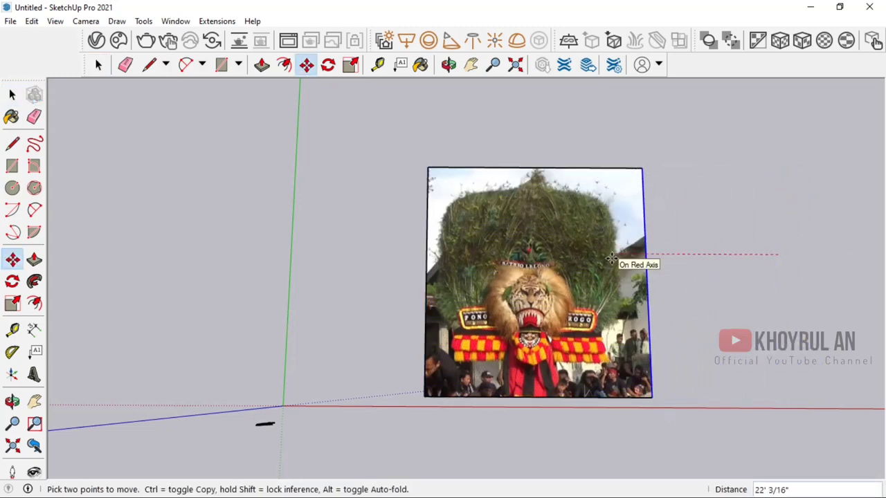
pyautogui.click(594, 258)
pyautogui.press('space')
# - Make the trimmed photo a group
pyautogui.moveTo(456, 182); pyautogui.dragTo(12, 267, button='middle')
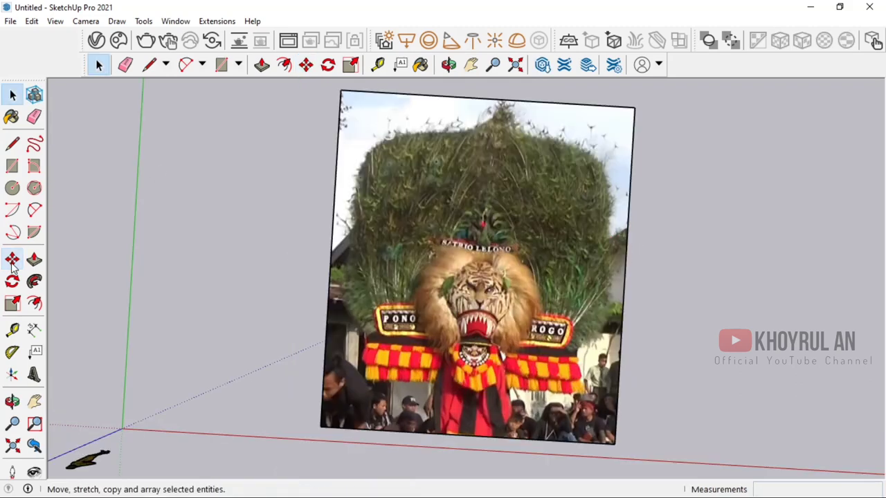
pyautogui.click(441, 192)
pyautogui.rightClick(441, 192)
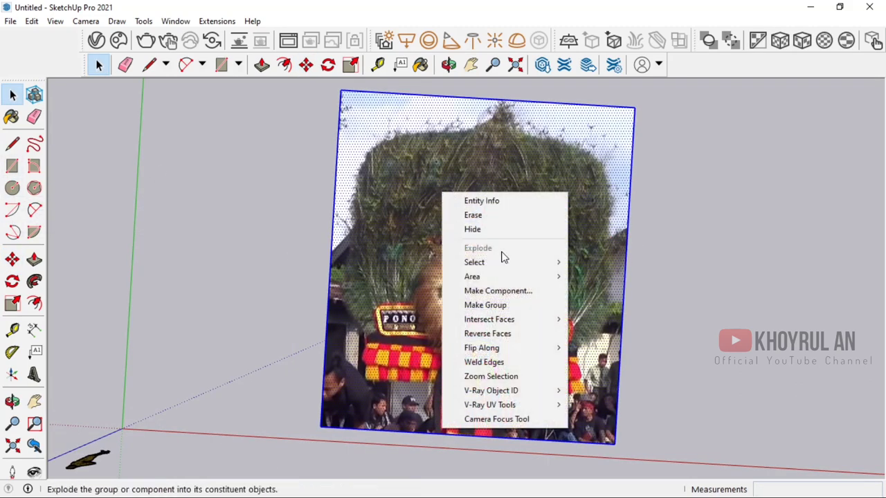
pyautogui.click(524, 305)
pyautogui.moveTo(434, 283); pyautogui.dragTo(277, 236, button='middle')
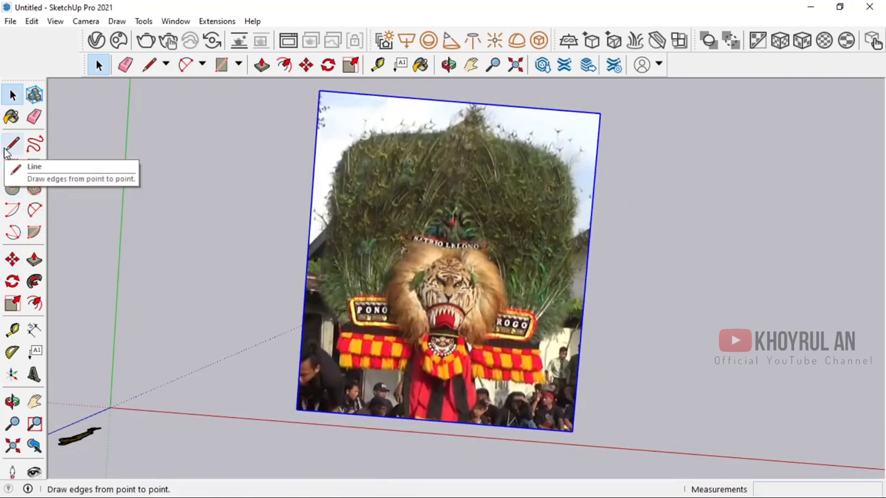
# - Shrink the photo to about a third of its size with the Scale tool
pyautogui.click(11, 143)
pyautogui.click(296, 409)
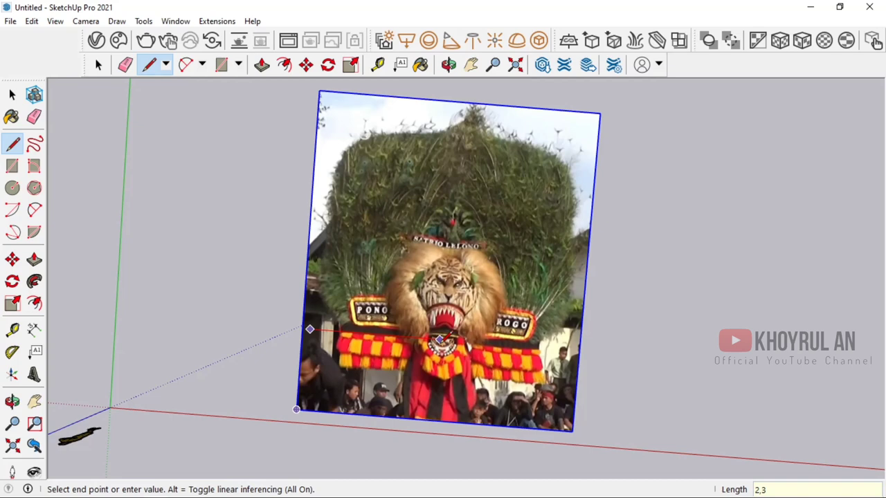
pyautogui.click(12, 93)
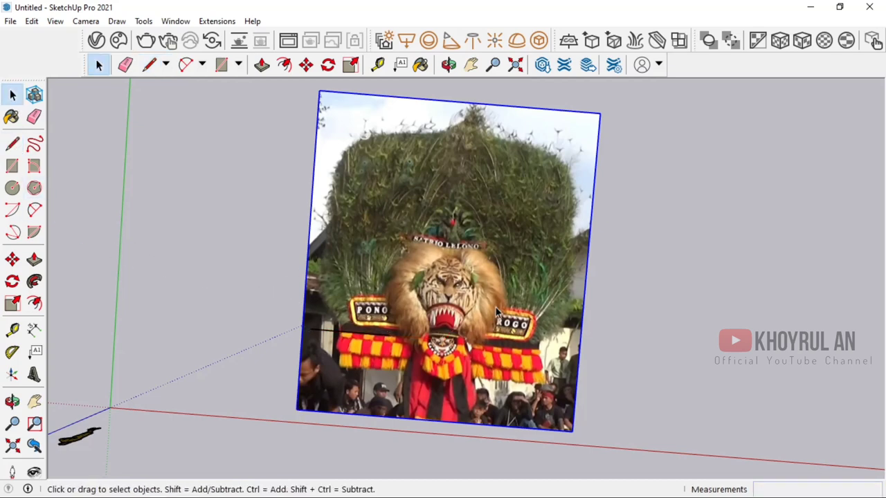
pyautogui.click(12, 305)
pyautogui.moveTo(599, 113); pyautogui.dragTo(396, 315)
pyautogui.scroll(2, 393, 343)
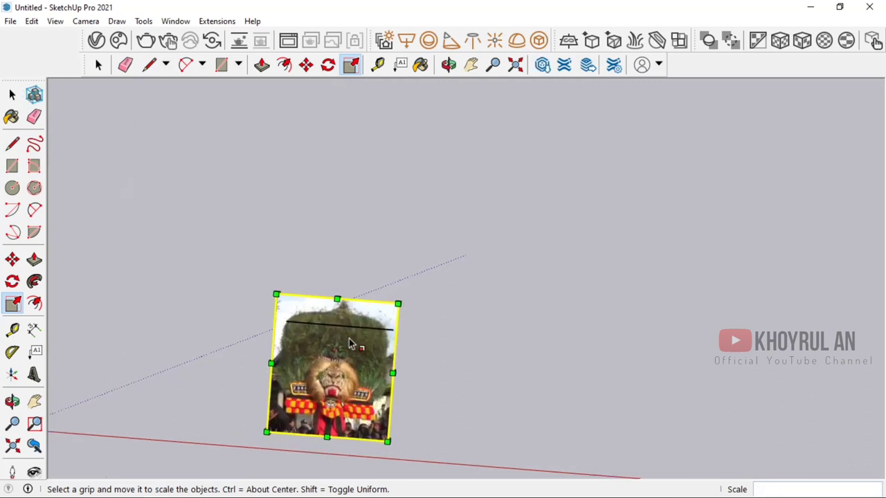
pyautogui.click(12, 95)
pyautogui.scroll(-1, 317, 404)
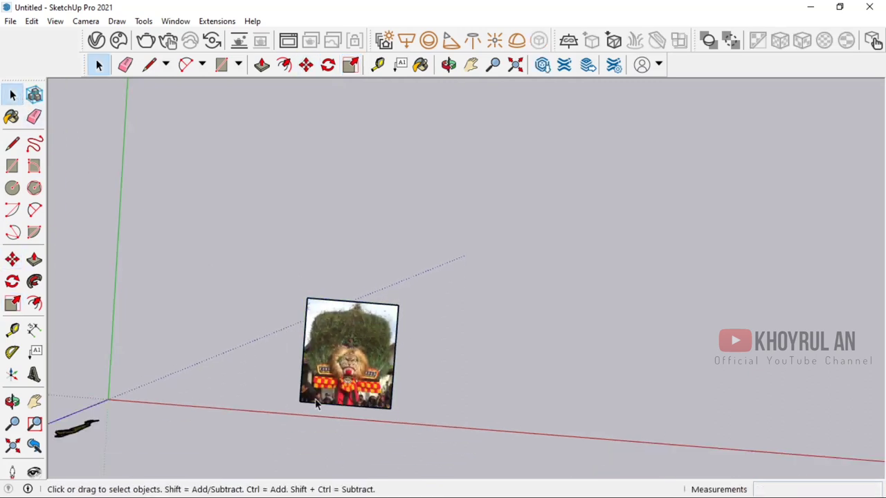
pyautogui.scroll(3, 316, 405)
# - Enlarge the photo slightly by a factor of 1.04 and begin the centre line
pyautogui.click(12, 143)
pyautogui.click(292, 372)
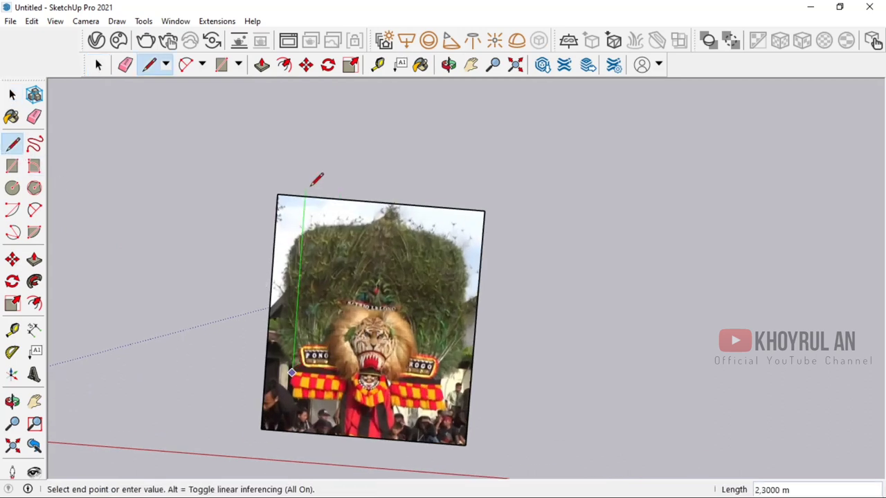
pyautogui.click(12, 304)
pyautogui.moveTo(486, 211); pyautogui.dragTo(494, 202)
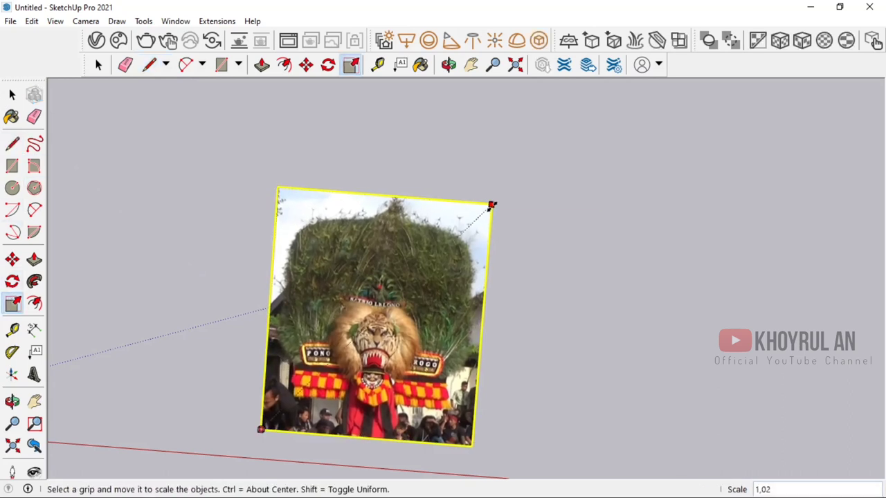
pyautogui.click(14, 144)
pyautogui.click(300, 366)
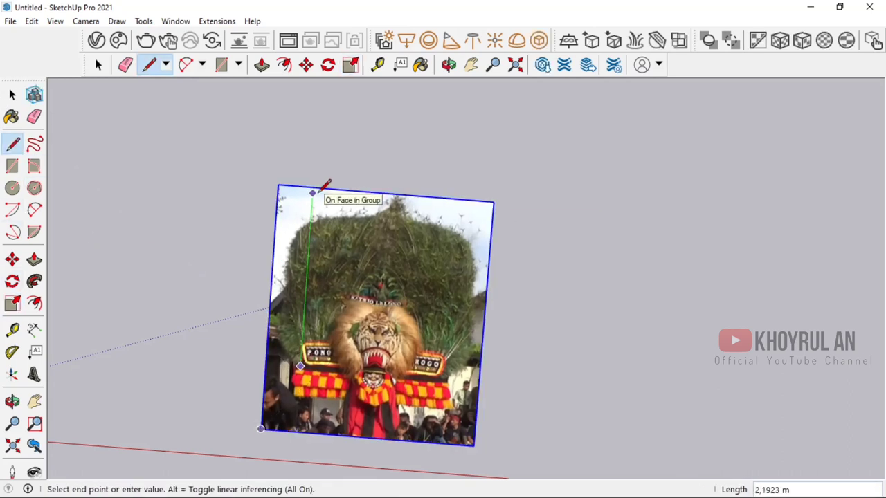
pyautogui.press('Escape')
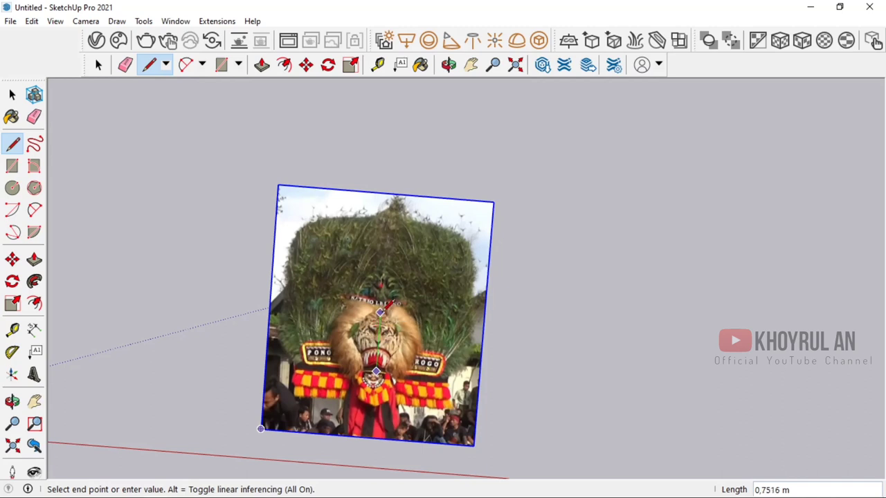
pyautogui.press('Escape')
pyautogui.scroll(2, 374, 323)
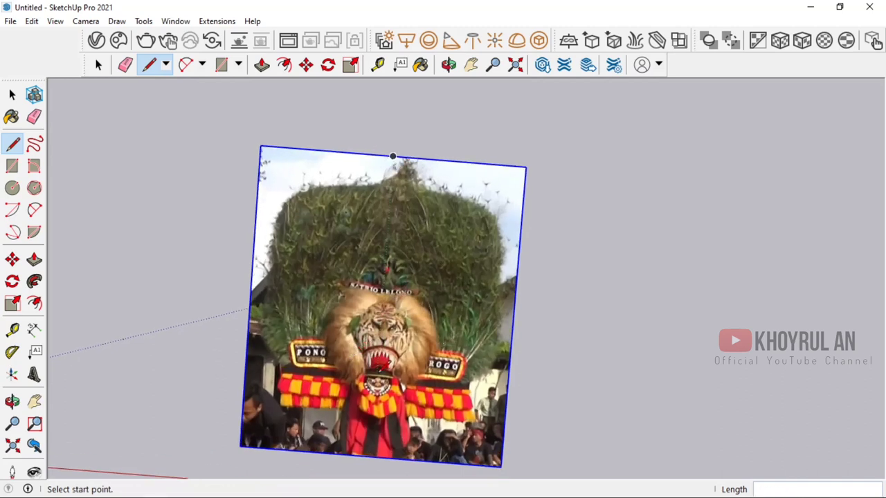
# - End the vertical centre line at the photo's top midpoint
pyautogui.click(393, 156)
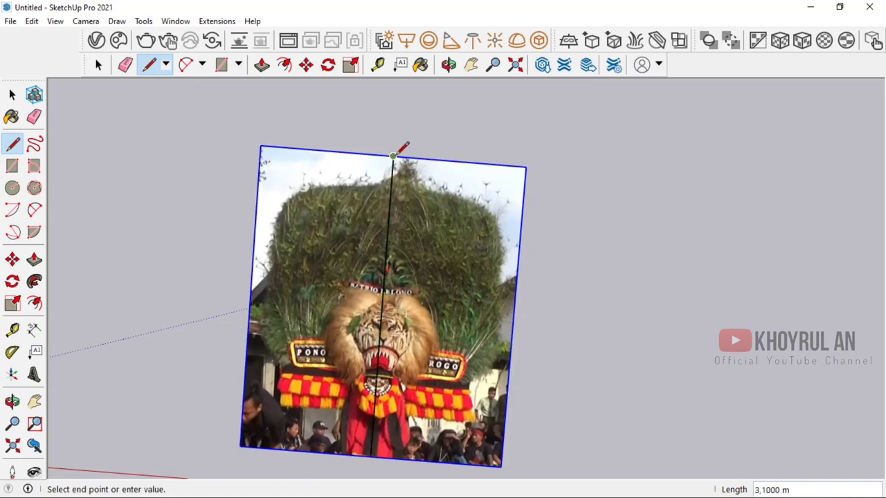
pyautogui.scroll(1, 402, 191)
pyautogui.press('Escape')
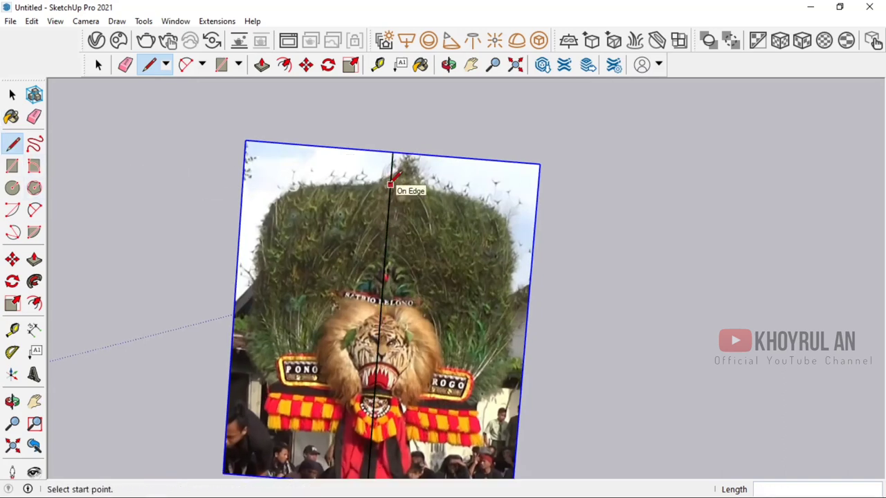
pyautogui.click(34, 210)
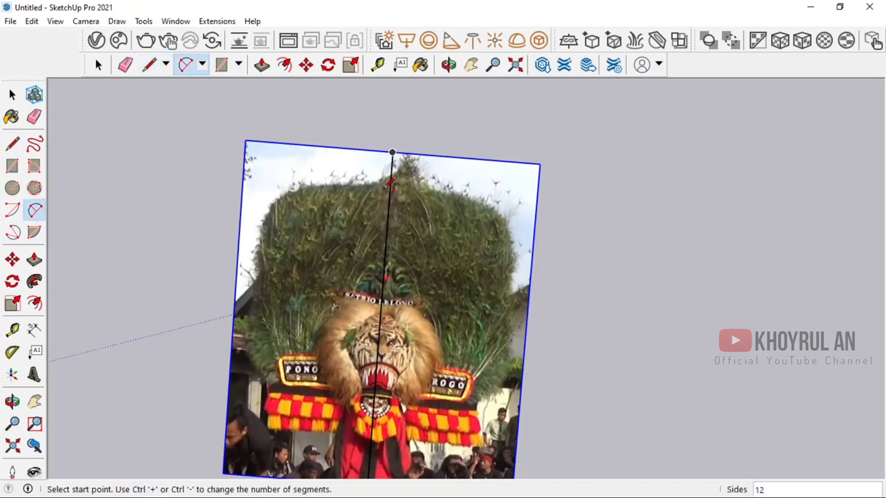
pyautogui.click(389, 185)
pyautogui.click(305, 188)
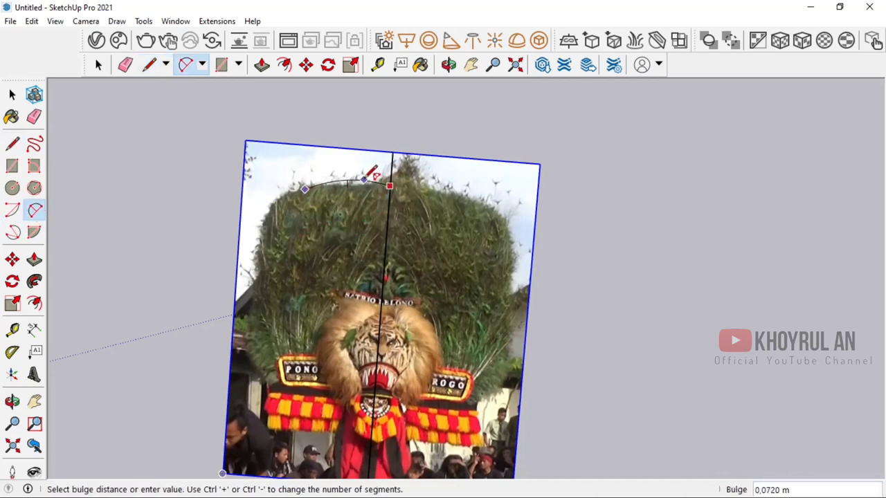
pyautogui.press('l')
# - Draw a 2-point arc from the centre line along the headdress top
pyautogui.click(390, 186)
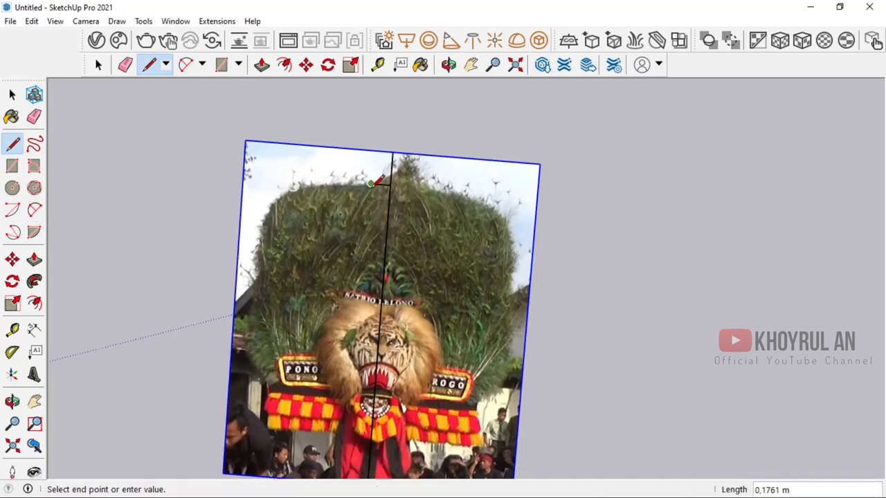
pyautogui.click(34, 209)
pyautogui.click(371, 185)
pyautogui.scroll(2, 305, 186)
pyautogui.click(305, 184)
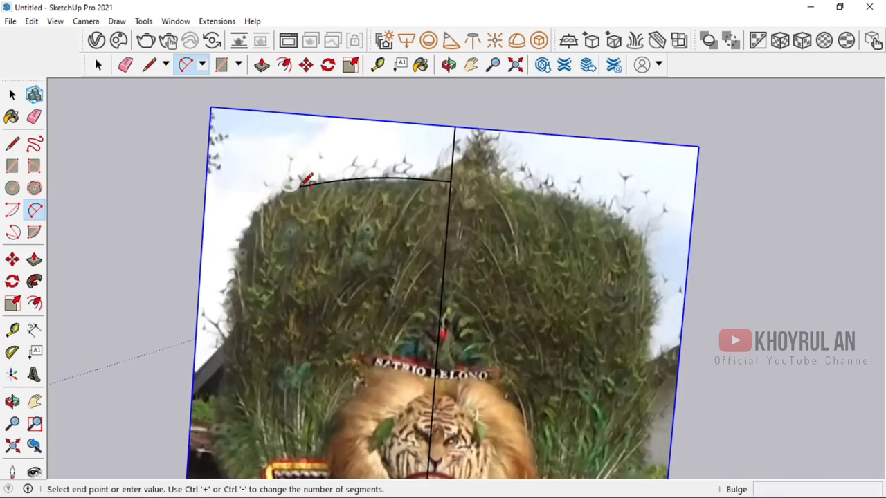
pyautogui.click(244, 231)
pyautogui.scroll(-1, 240, 269)
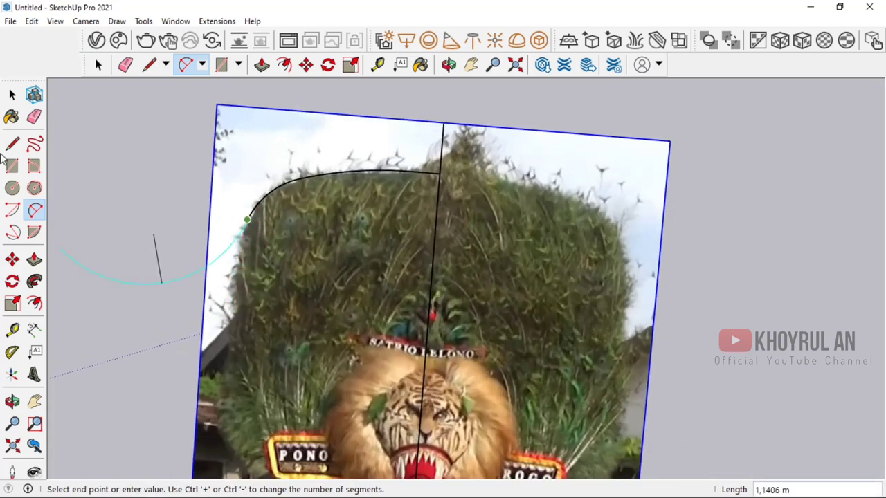
# - Add a line rounding the outline's corner down the headdress's left side
pyautogui.press('l')
pyautogui.click(247, 224)
pyautogui.scroll(1, 239, 356)
pyautogui.scroll(1, 237, 354)
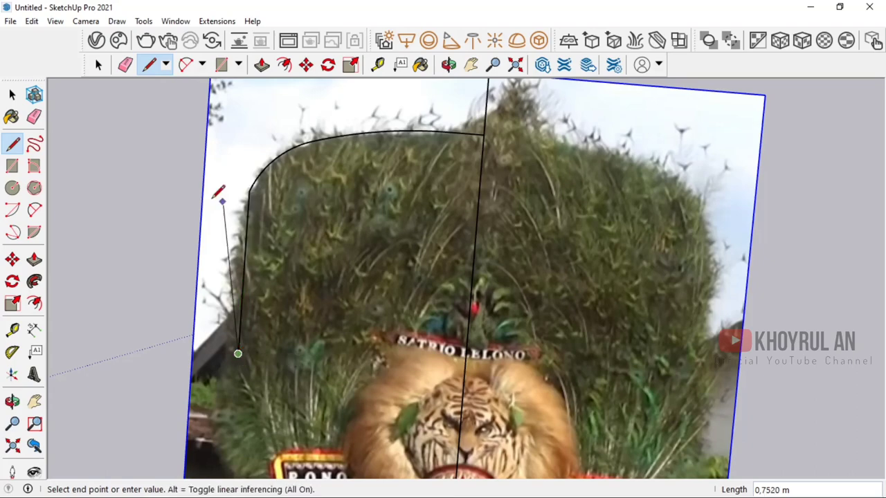
pyautogui.click(34, 210)
pyautogui.click(248, 195)
# - Cancel the unwanted arc and erase a stray edge
pyautogui.press('Escape')
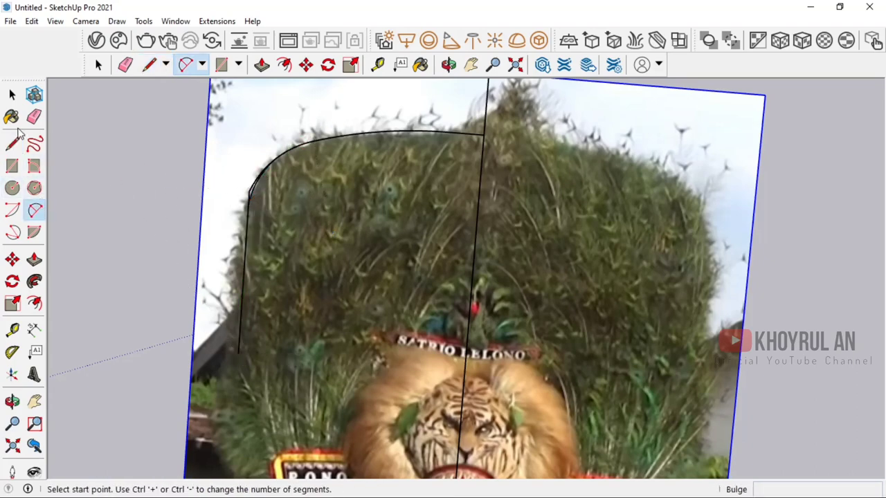
pyautogui.click(34, 116)
pyautogui.scroll(2, 253, 190)
pyautogui.scroll(1, 253, 187)
pyautogui.scroll(2, 198, 234)
pyautogui.scroll(-1, 198, 233)
# - Draw an arc following the outline's left edge
pyautogui.click(31, 211)
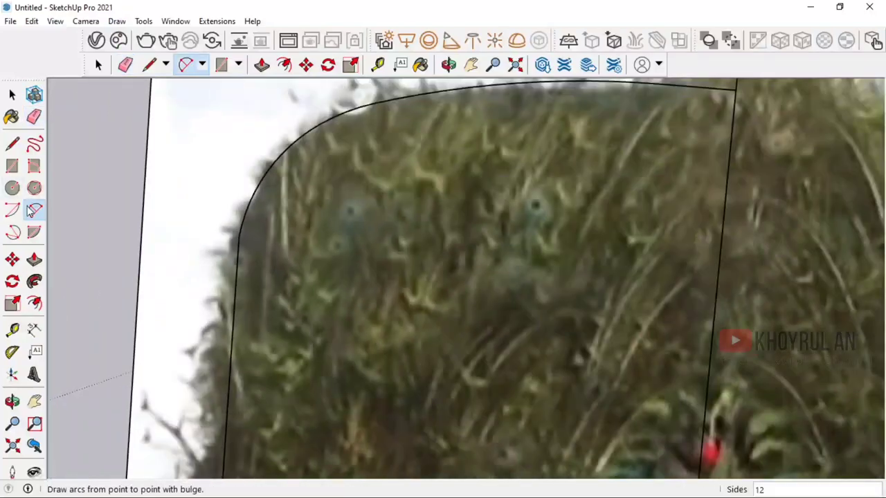
pyautogui.click(240, 255)
pyautogui.press('Escape')
pyautogui.scroll(3, 237, 256)
pyautogui.scroll(2, 233, 251)
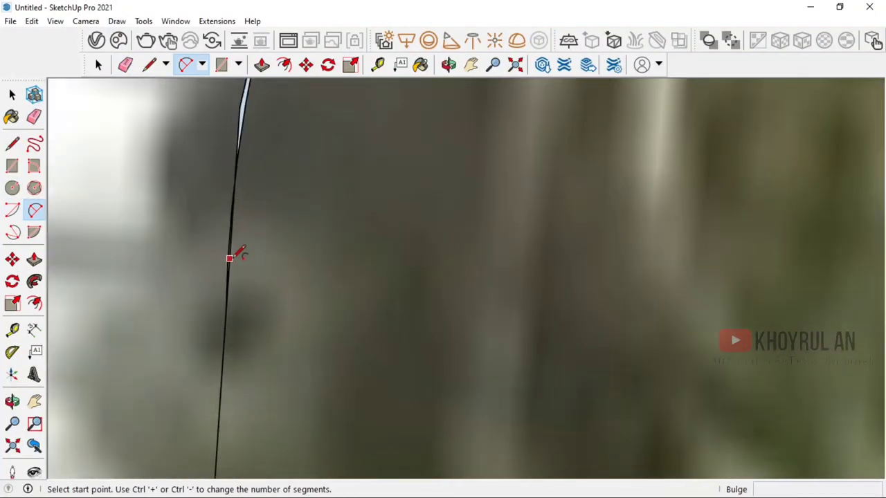
pyautogui.scroll(2, 230, 291)
pyautogui.click(227, 312)
pyautogui.scroll(-1, 256, 222)
pyautogui.click(277, 109)
pyautogui.press('e')
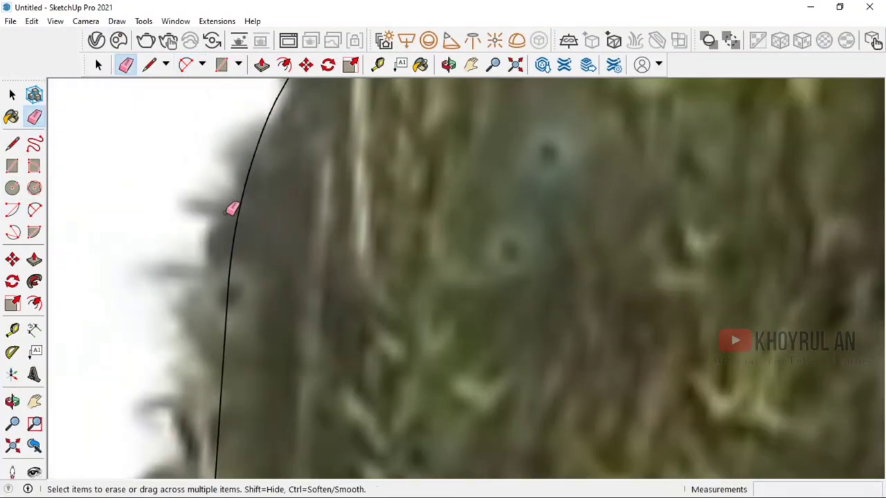
pyautogui.scroll(-3, 286, 310)
pyautogui.scroll(3, 228, 298)
# - Draw the inward curve on the mask's lower left side
pyautogui.click(34, 210)
pyautogui.scroll(1, 228, 291)
pyautogui.click(230, 296)
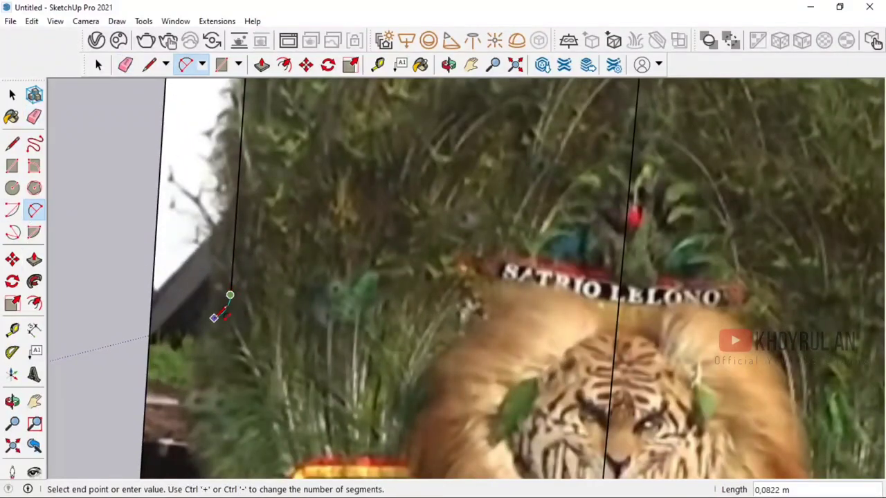
pyautogui.press('Escape')
pyautogui.scroll(-2, 222, 316)
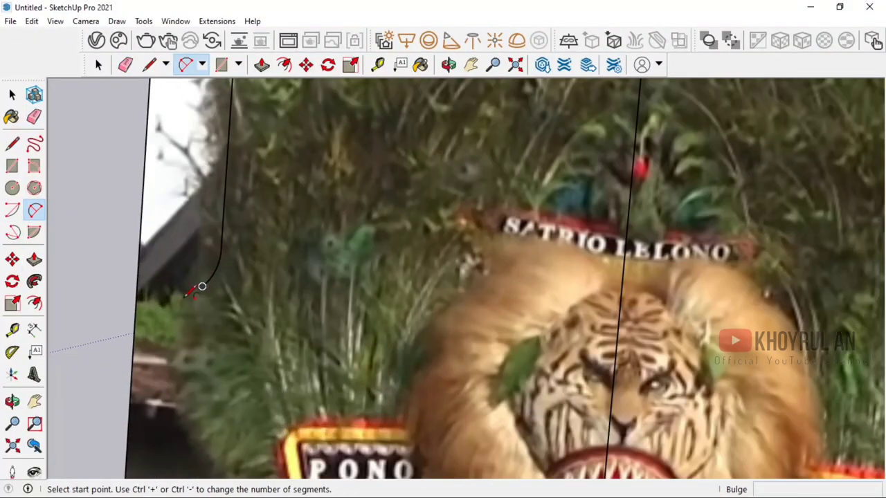
pyautogui.click(201, 288)
pyautogui.click(195, 377)
# - Extend the outline from the arc with a slanted line to the bottom corner
pyautogui.click(180, 333)
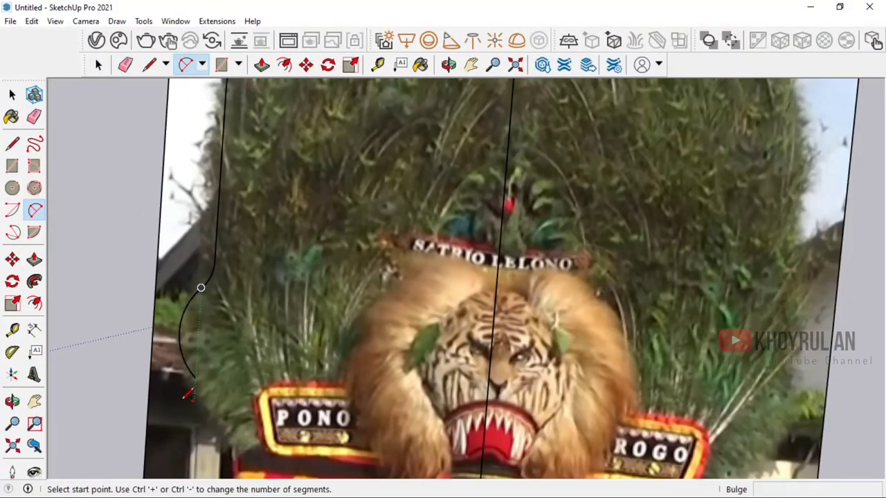
pyautogui.click(11, 144)
pyautogui.click(179, 361)
pyautogui.scroll(1, 229, 446)
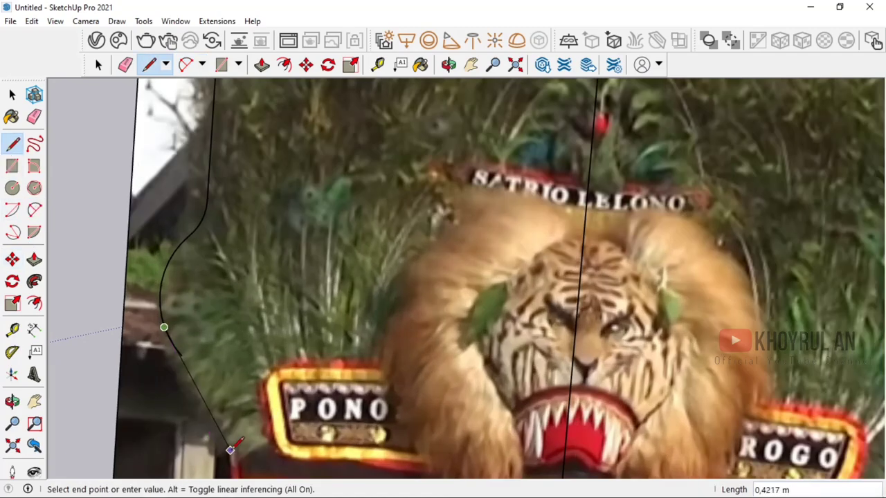
pyautogui.press('Escape')
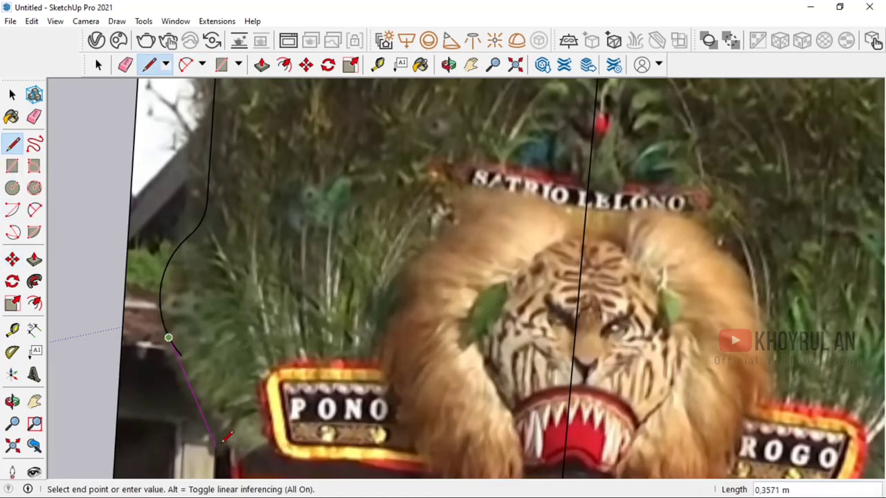
pyautogui.click(224, 439)
pyautogui.scroll(-1, 238, 431)
pyautogui.scroll(-1, 291, 387)
# - Add an arc along the left curve that closes the panel face
pyautogui.press('e')
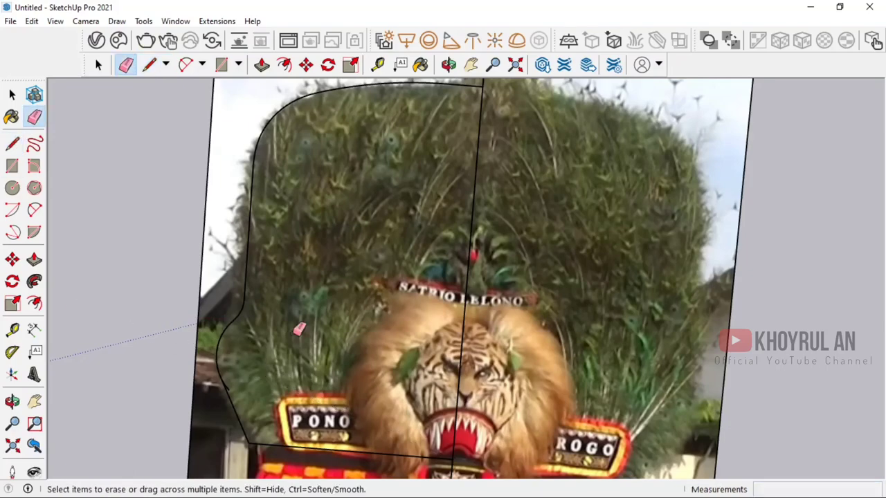
pyautogui.scroll(1, 249, 381)
pyautogui.scroll(1, 215, 382)
pyautogui.click(33, 209)
pyautogui.click(224, 301)
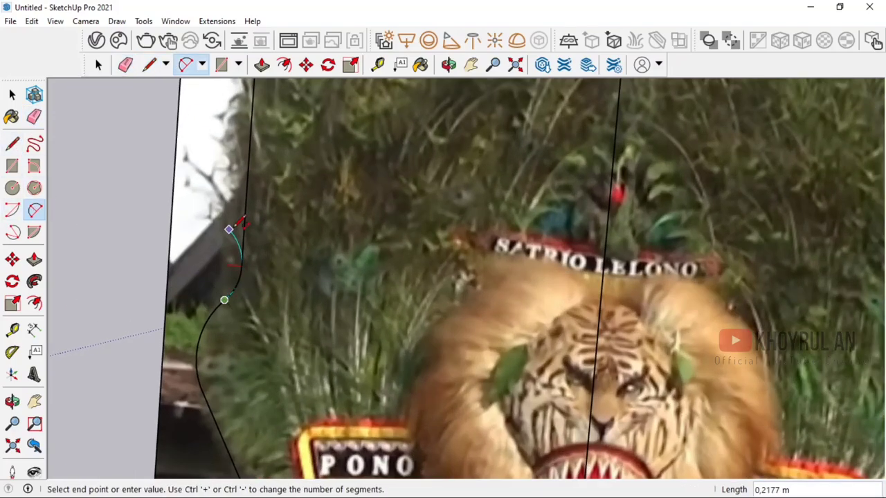
pyautogui.click(244, 231)
pyautogui.click(262, 272)
pyautogui.scroll(2, 235, 273)
pyautogui.click(235, 274)
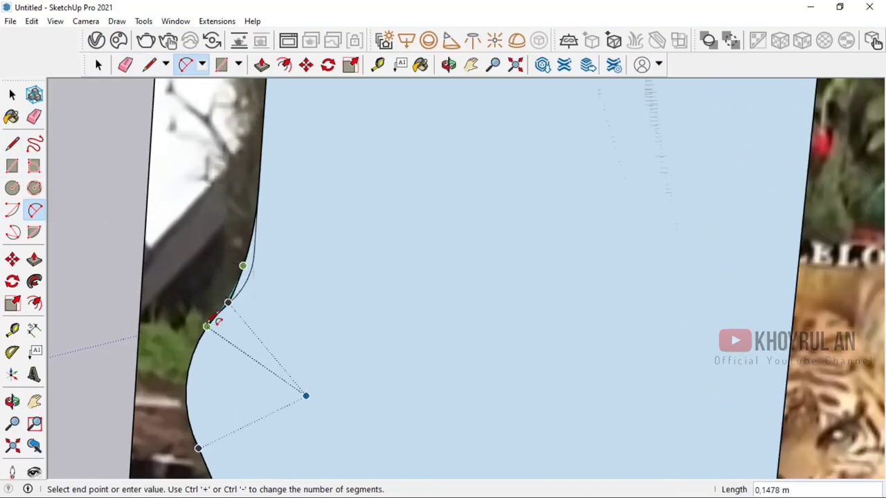
pyautogui.press('Escape')
# - Select the traced panel face and make it a group
pyautogui.click(34, 116)
pyautogui.scroll(2, 234, 291)
pyautogui.scroll(-3, 270, 263)
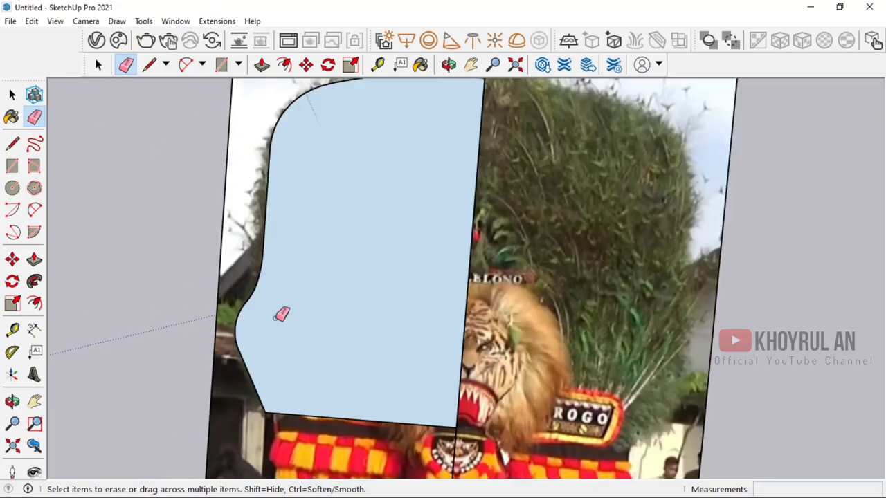
pyautogui.scroll(-2, 281, 312)
pyautogui.press('space')
pyautogui.click(344, 262)
pyautogui.rightClick(342, 257)
pyautogui.click(385, 317)
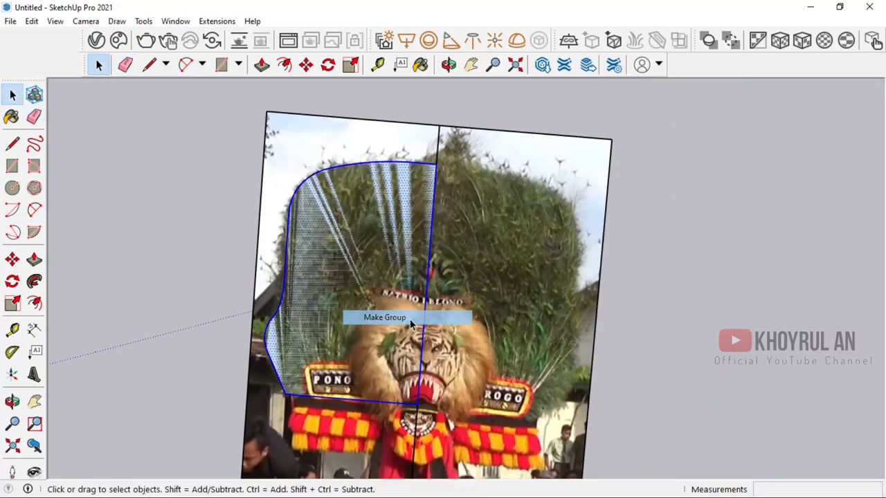
pyautogui.moveTo(385, 317); pyautogui.dragTo(504, 288, button='middle')
# - Draw an upright rectangular face along the panel's centre edge
pyautogui.press('l')
pyautogui.click(501, 298)
pyautogui.scroll(-3, 512, 263)
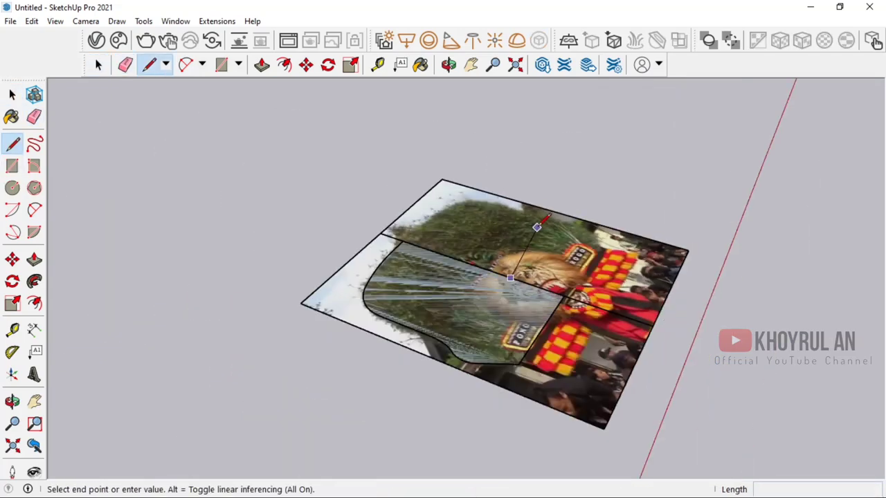
pyautogui.scroll(-2, 526, 207)
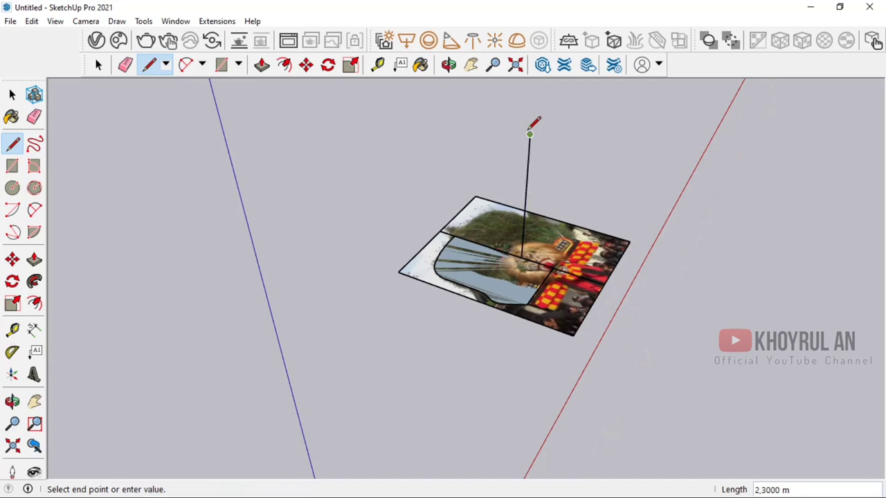
pyautogui.click(616, 277)
pyautogui.click(524, 252)
pyautogui.scroll(2, 573, 250)
pyautogui.press('space')
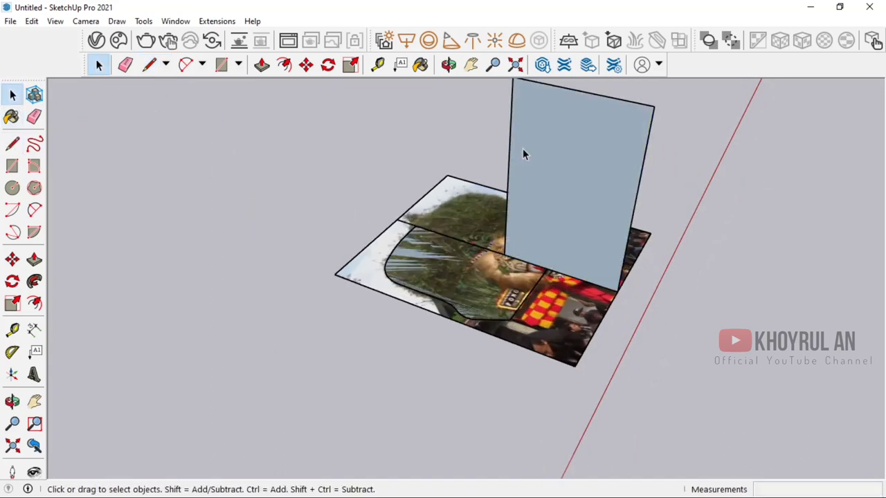
# - Rotate the photo group 90° about its base edge to stand it upright
pyautogui.click(523, 154)
pyautogui.scroll(2, 463, 252)
pyautogui.click(344, 215)
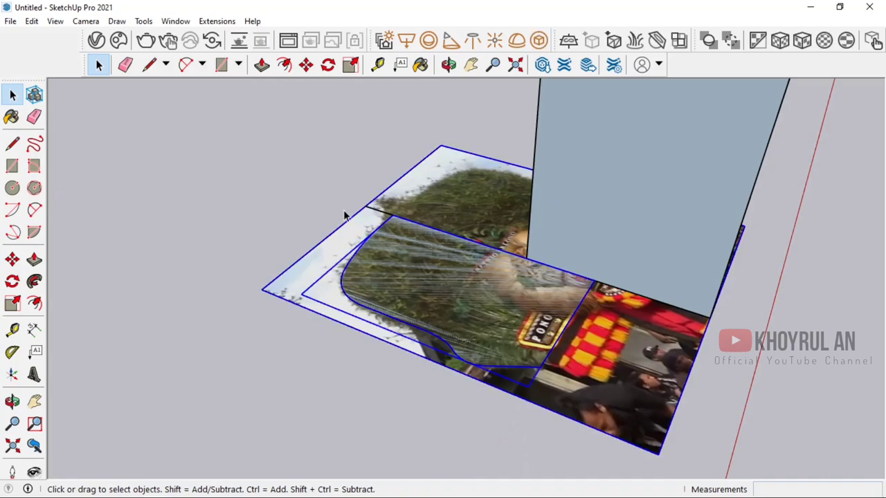
pyautogui.press('q')
pyautogui.click(582, 266)
pyautogui.click(675, 245)
pyautogui.moveTo(675, 245)
pyautogui.mouseDown(button='middle')
pyautogui.moveTo(499, 136)
pyautogui.moveTo(593, 242)
pyautogui.mouseUp(button='middle')
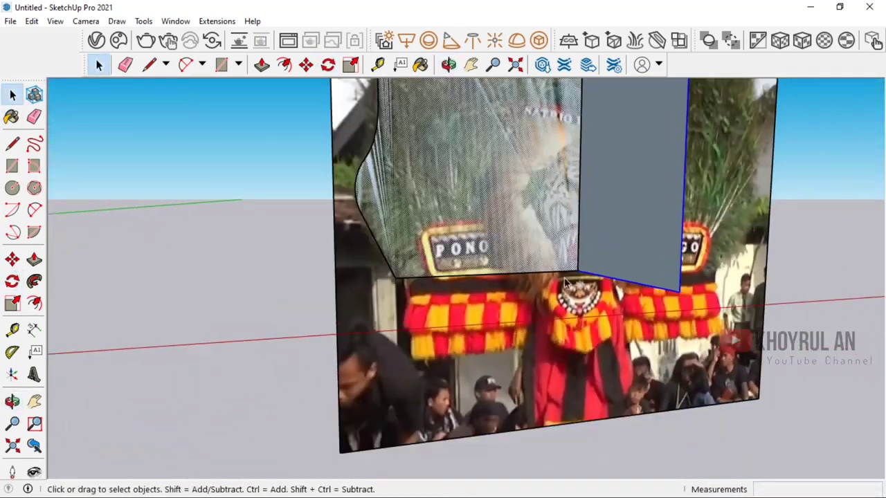
# - Stretch the grey panel slightly along its width with the Scale tool
pyautogui.press('s')
pyautogui.moveTo(608, 303); pyautogui.dragTo(593, 432)
pyautogui.scroll(-3, 154, 165)
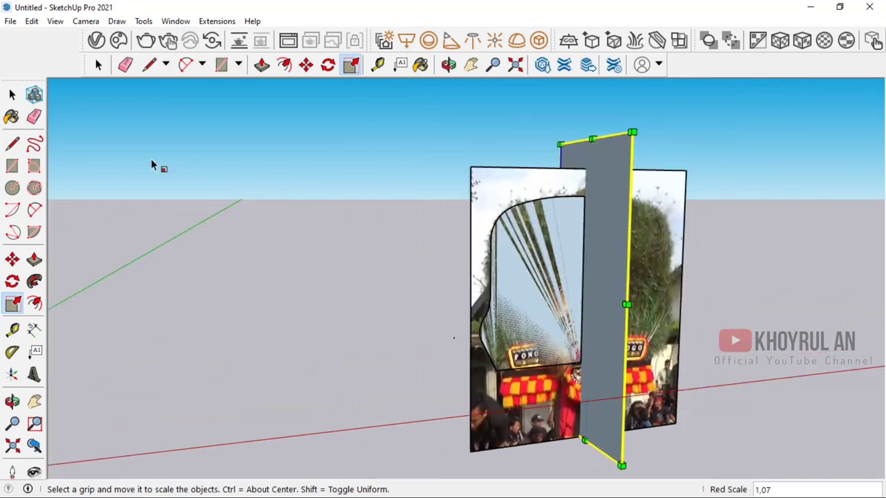
pyautogui.press('l')
pyautogui.scroll(5, 540, 423)
pyautogui.click(398, 403)
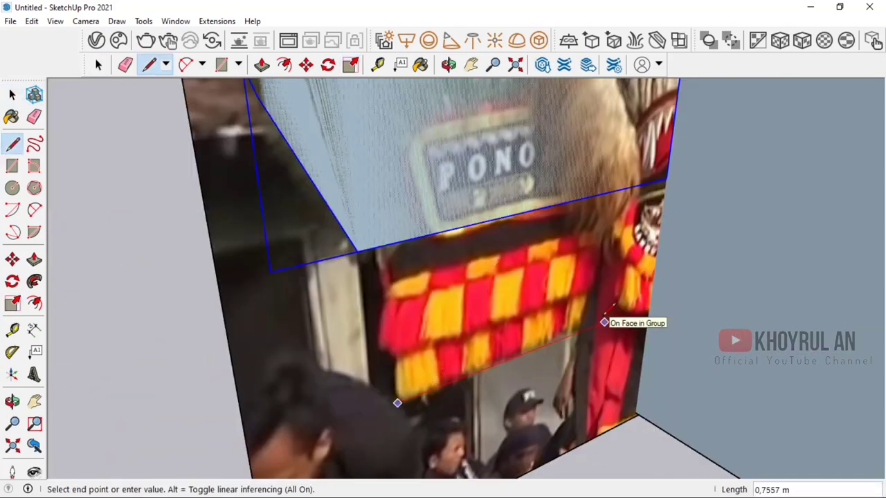
# - Draw a thin rectangular strip face under the checkered fabric with the Line tool
pyautogui.click(604, 322)
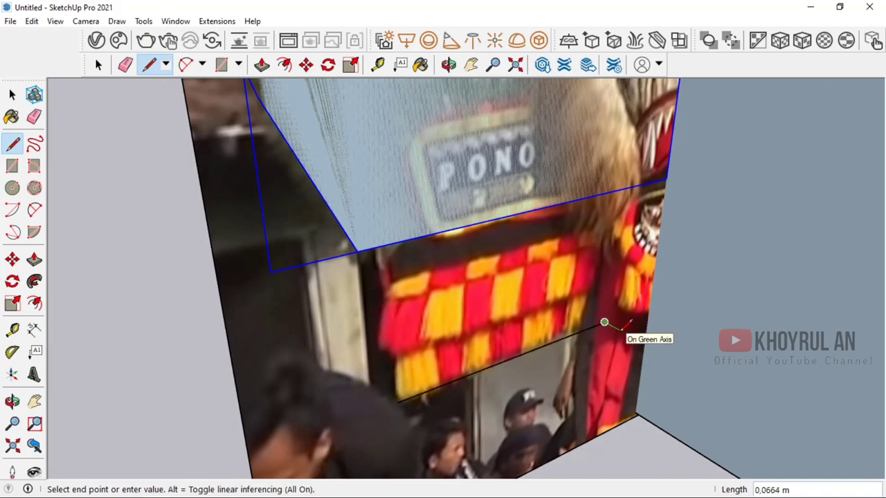
pyautogui.click(413, 418)
pyautogui.click(397, 402)
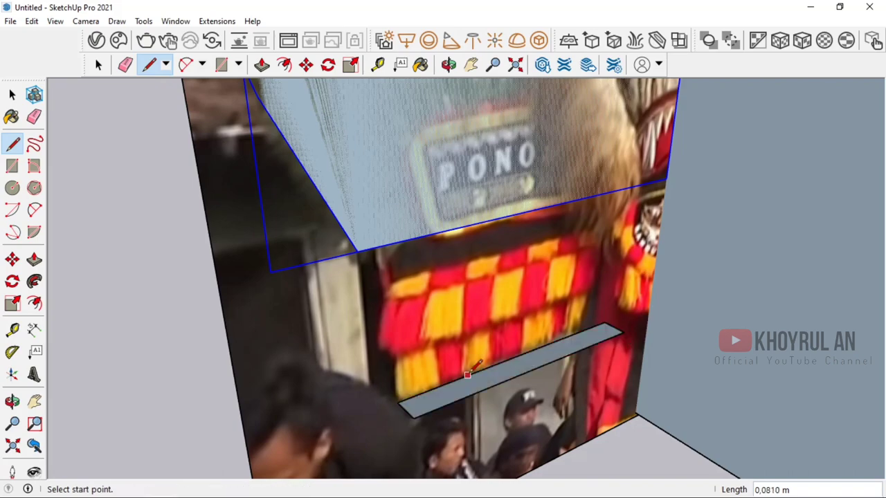
pyautogui.scroll(2, 414, 418)
pyautogui.press('space')
pyautogui.scroll(3, 415, 425)
pyautogui.doubleClick(414, 425)
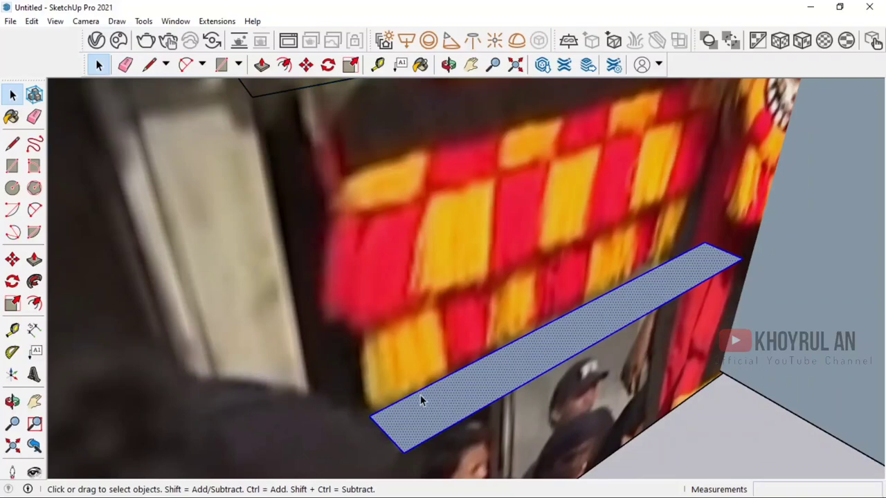
# - Sketch a jagged Freehand line across the strip to form the fringe edge
pyautogui.click(34, 260)
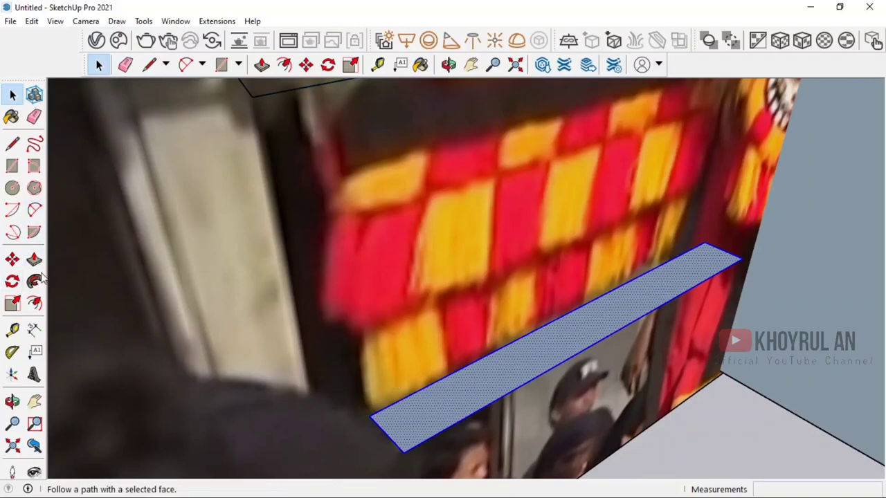
pyautogui.click(34, 144)
pyautogui.scroll(1, 395, 421)
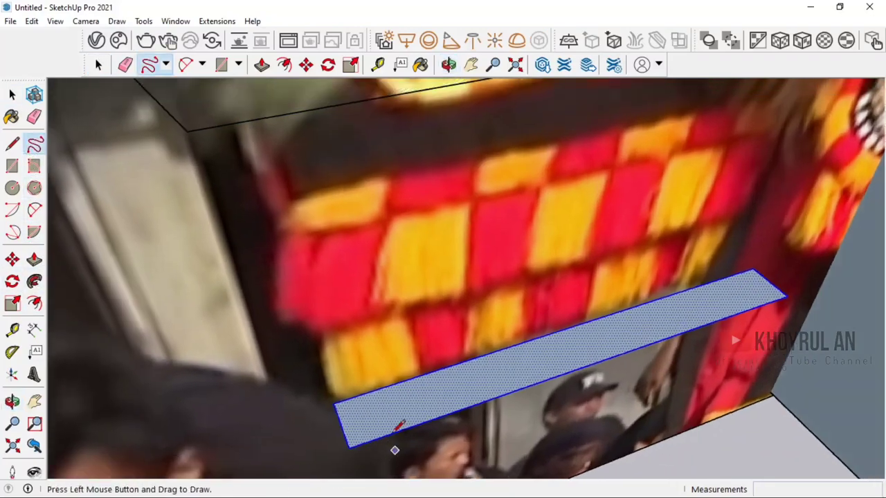
pyautogui.scroll(1, 315, 428)
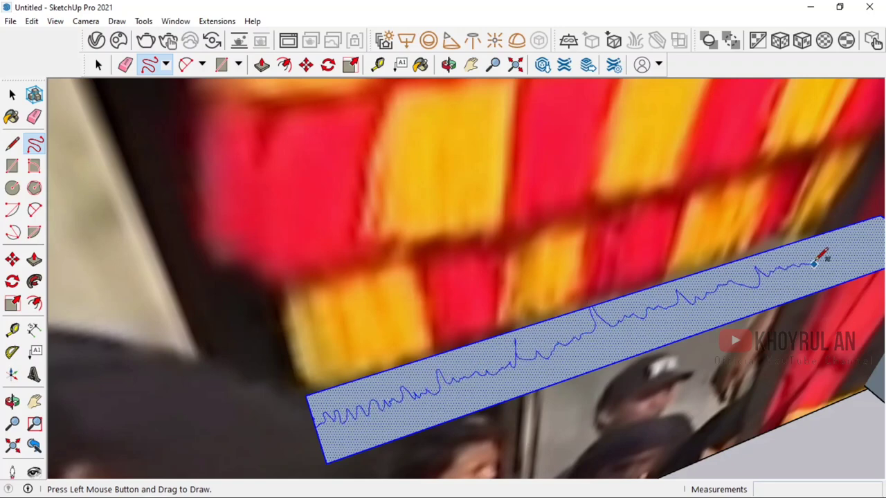
pyautogui.moveTo(860, 247)
pyautogui.mouseDown(button='middle')
pyautogui.moveTo(850, 242)
pyautogui.moveTo(722, 292)
pyautogui.mouseUp(button='middle')
pyautogui.scroll(2, 720, 331)
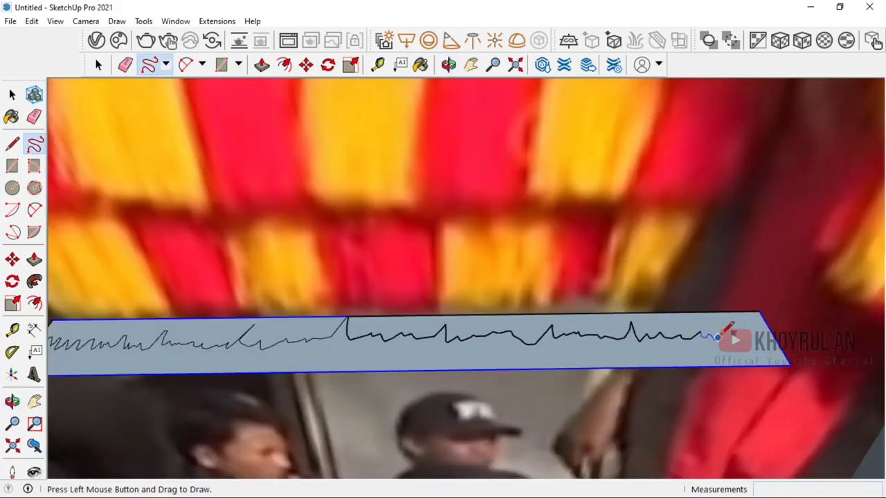
pyautogui.scroll(-2, 768, 331)
# - Erase the part of the strip below the jagged line
pyautogui.press('l')
pyautogui.scroll(2, 475, 326)
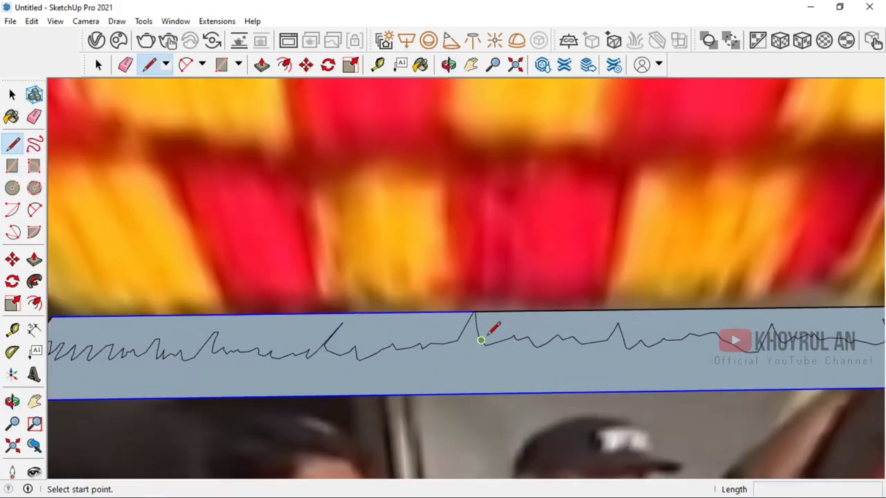
pyautogui.scroll(1, 114, 221)
pyautogui.press('e')
pyautogui.scroll(-2, 510, 330)
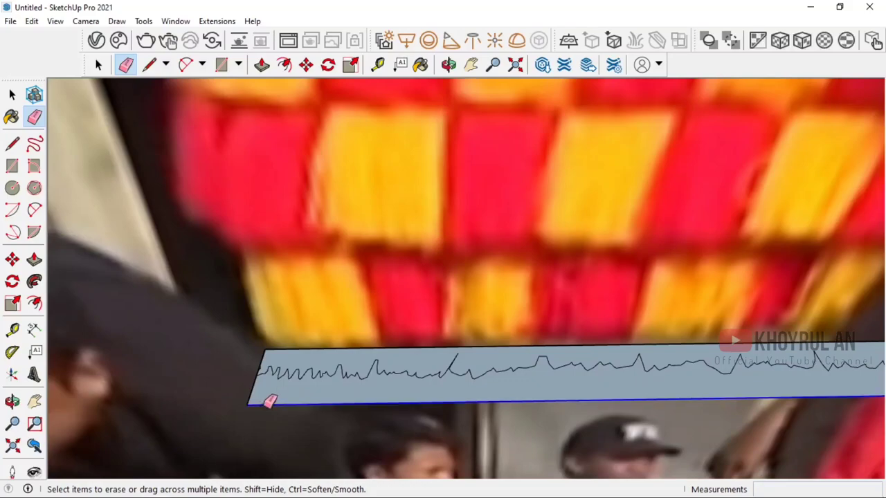
pyautogui.click(253, 400)
pyautogui.scroll(-2, 255, 394)
# - Push/Pull the jagged strip out 0.1356 m into a solid pleated block
pyautogui.press('p')
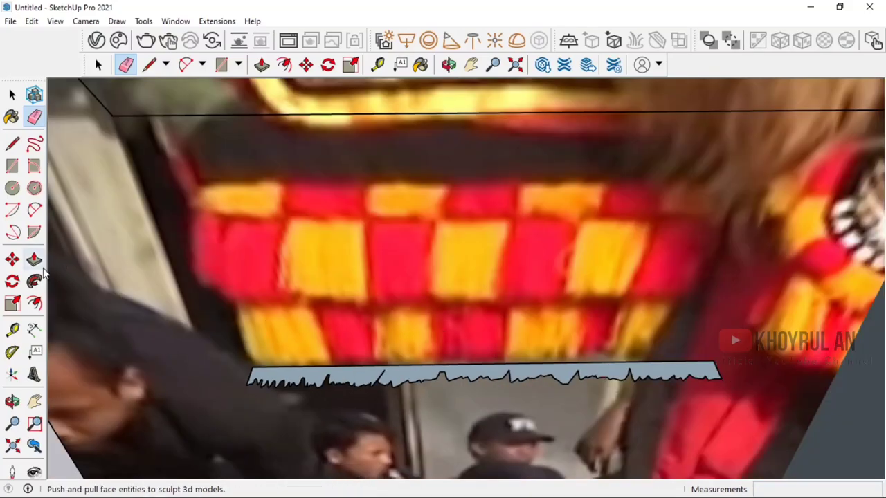
pyautogui.moveTo(485, 378); pyautogui.dragTo(485, 339)
pyautogui.moveTo(484, 339)
pyautogui.mouseDown(button='middle')
pyautogui.moveTo(338, 294)
pyautogui.moveTo(280, 396)
pyautogui.mouseUp(button='middle')
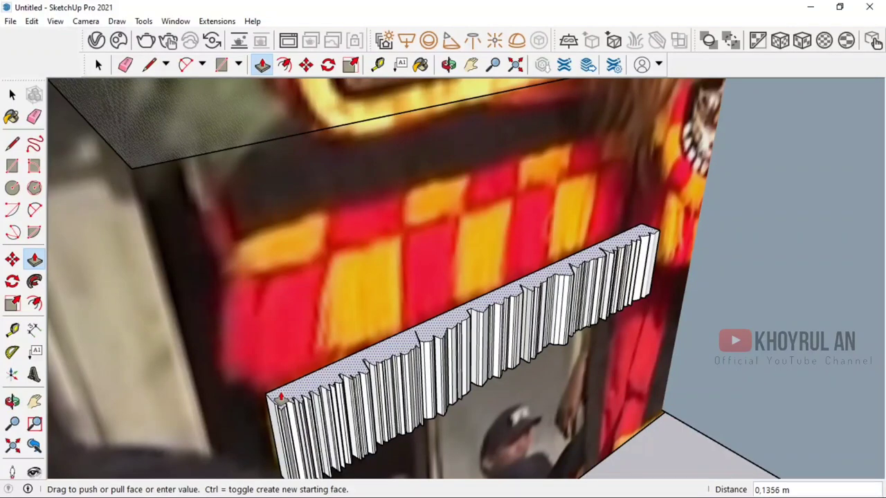
pyautogui.click(280, 396)
pyautogui.moveTo(282, 398)
pyautogui.mouseDown(button='middle')
pyautogui.moveTo(307, 382)
pyautogui.moveTo(70, 193)
pyautogui.mouseUp(button='middle')
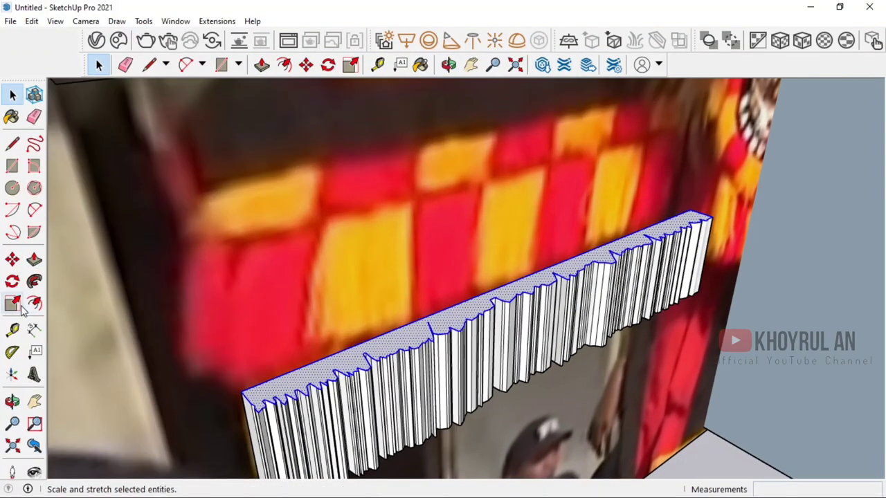
# - Scale the curtain along the red axis to about 0.99 and check it from the front
pyautogui.click(12, 303)
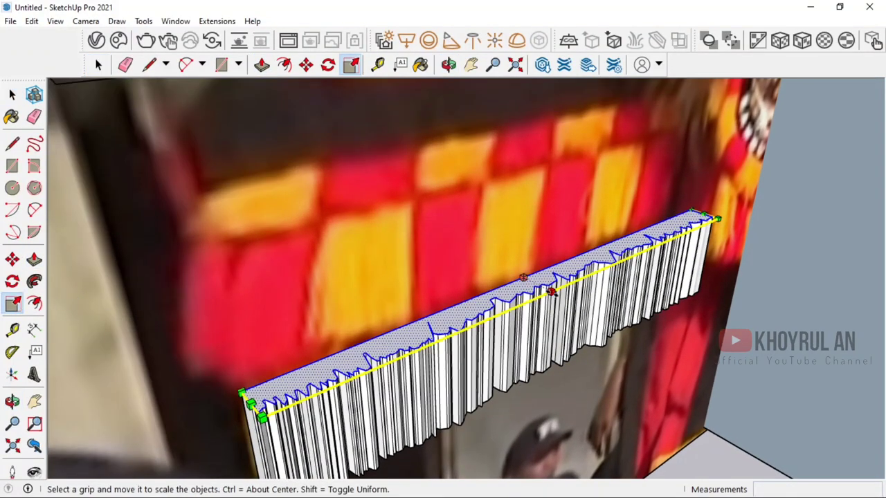
pyautogui.moveTo(539, 283); pyautogui.dragTo(222, 346, button='middle')
pyautogui.scroll(3, 221, 346)
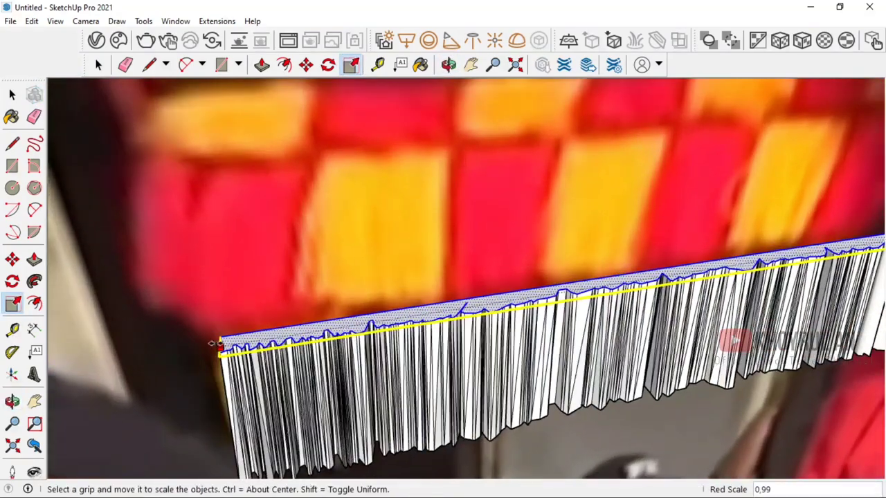
pyautogui.moveTo(229, 342); pyautogui.dragTo(227, 344)
pyautogui.scroll(-2, 229, 344)
pyautogui.scroll(-2, 416, 325)
pyautogui.scroll(3, 626, 286)
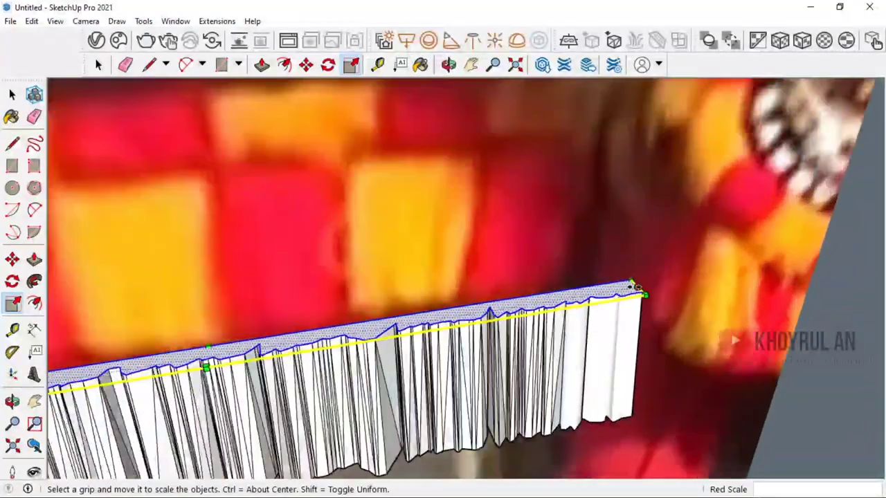
pyautogui.scroll(-3, 627, 286)
pyautogui.moveTo(626, 286)
pyautogui.mouseDown(button='middle')
pyautogui.moveTo(548, 257)
pyautogui.moveTo(647, 322)
pyautogui.mouseUp(button='middle')
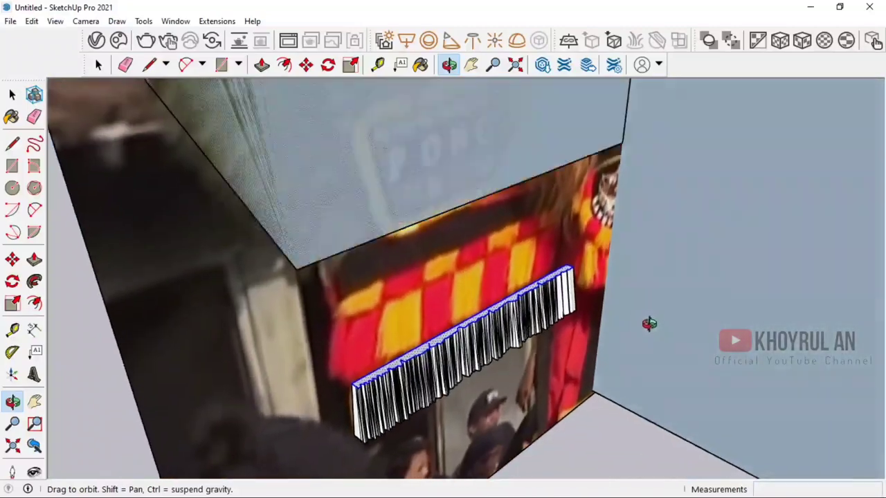
pyautogui.scroll(3, 391, 398)
pyautogui.moveTo(391, 398); pyautogui.dragTo(277, 291, button='middle')
pyautogui.click(12, 94)
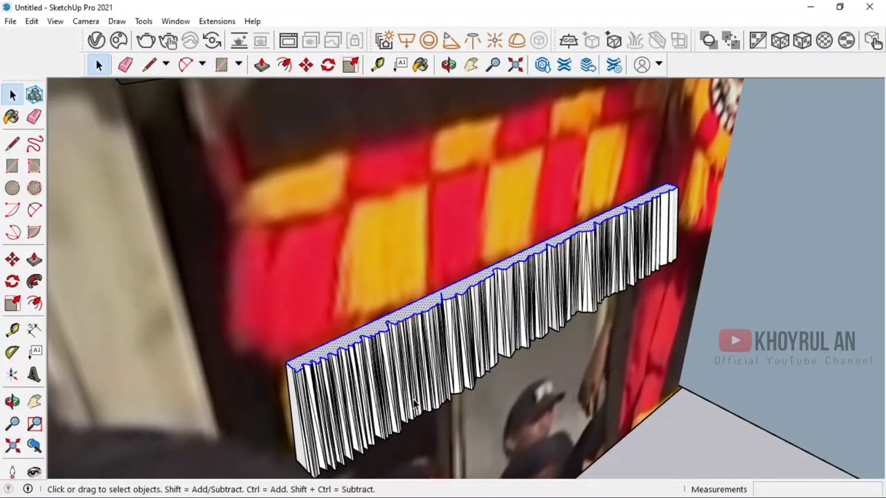
# - Make the curtain a group and place a Ctrl-copy just above the original
pyautogui.rightClick(426, 335)
pyautogui.click(497, 171)
pyautogui.press('m')
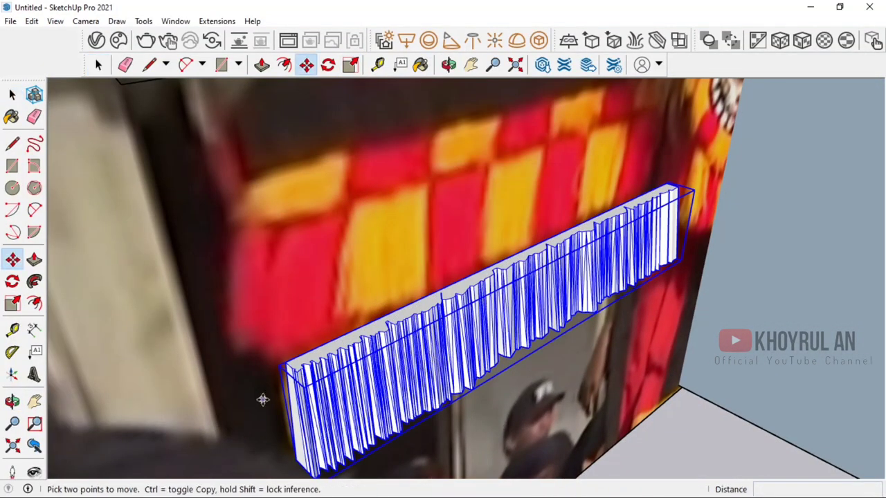
pyautogui.press('ctrl')
pyautogui.click(293, 460)
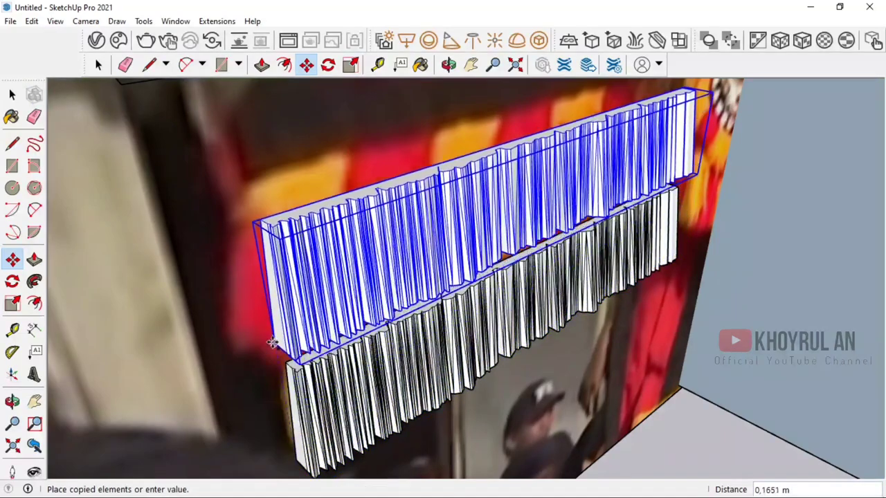
pyautogui.click(278, 366)
pyautogui.moveTo(278, 367); pyautogui.dragTo(276, 311, button='middle')
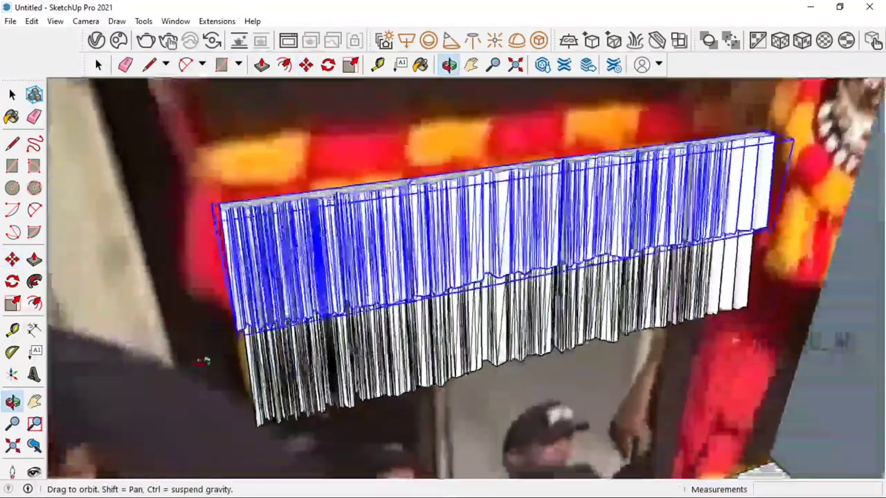
# - Deselect the curtains and orbit in to look under the upper copy
pyautogui.click(12, 94)
pyautogui.click(12, 94)
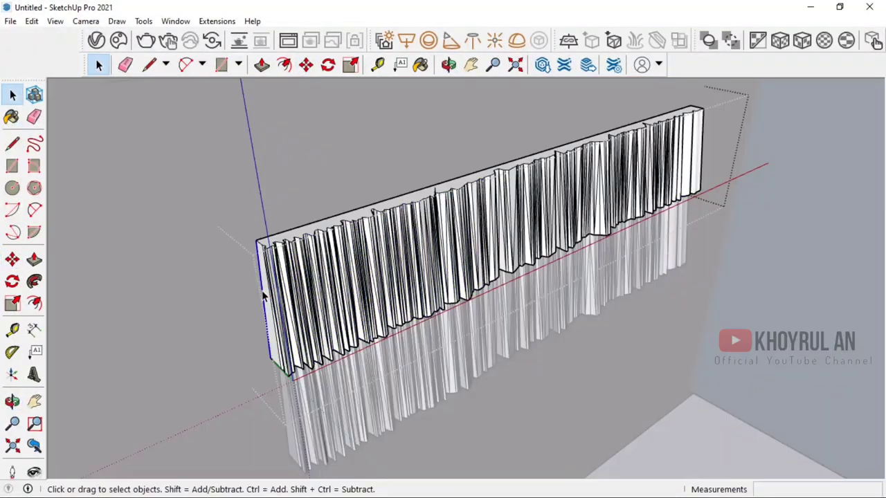
pyautogui.press('m')
pyautogui.press('space')
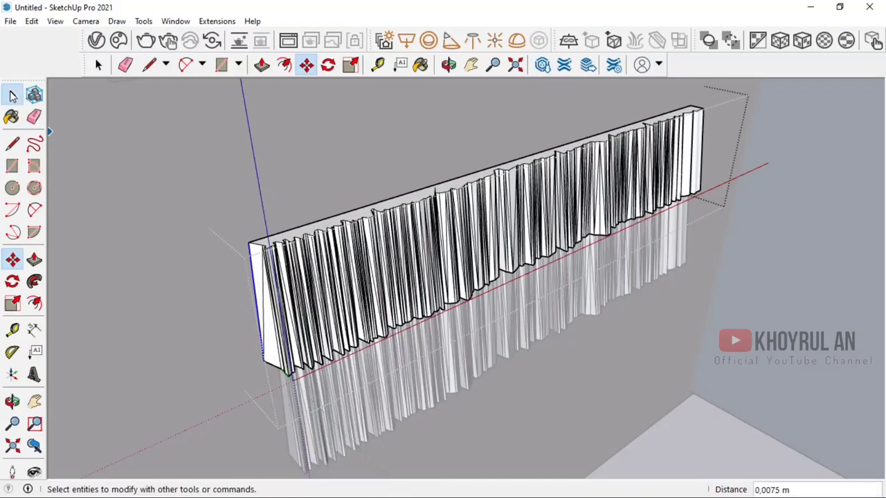
pyautogui.moveTo(237, 309)
pyautogui.mouseDown(button='middle')
pyautogui.moveTo(237, 339)
pyautogui.moveTo(196, 296)
pyautogui.mouseUp(button='middle')
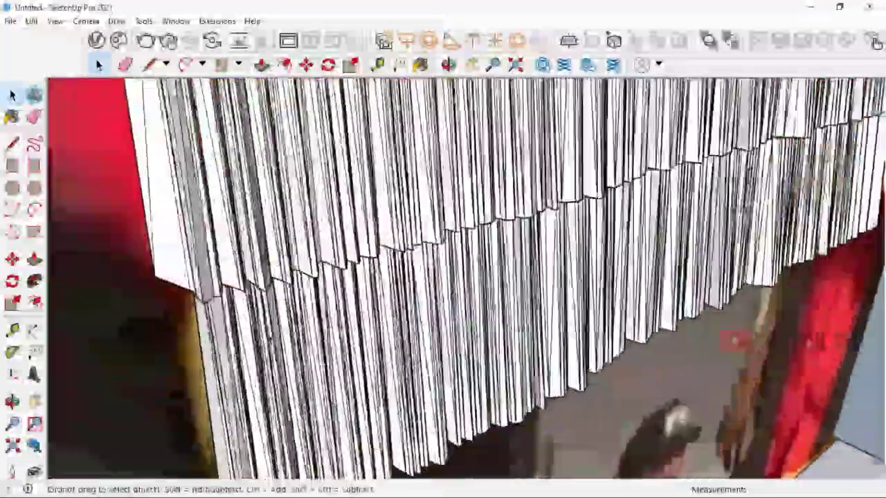
pyautogui.press('m')
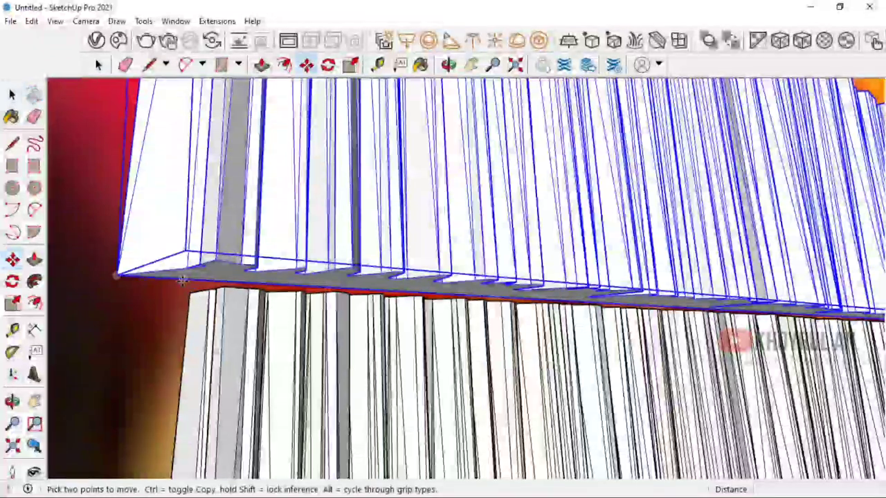
pyautogui.click(196, 296)
pyautogui.press('space')
pyautogui.moveTo(183, 292); pyautogui.dragTo(275, 157, button='middle')
# - Open the upper curtain group and push its bottom face to a new depth
pyautogui.doubleClick(276, 158)
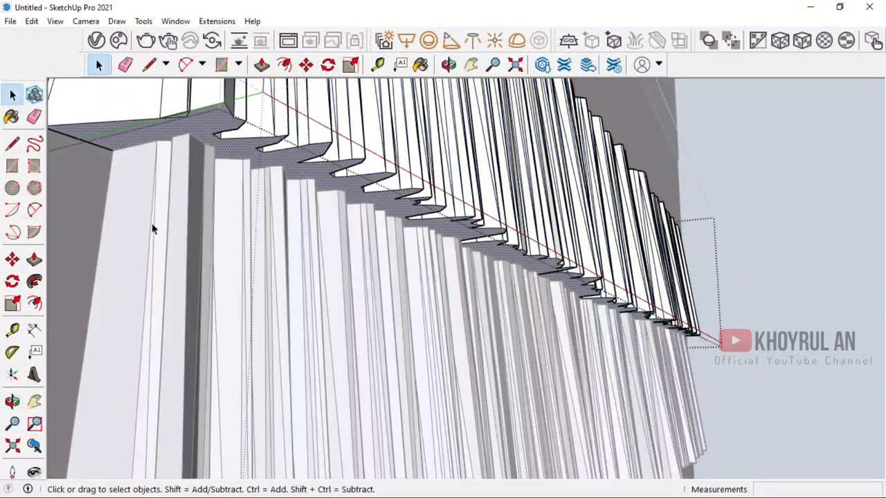
pyautogui.click(34, 260)
pyautogui.click(311, 169)
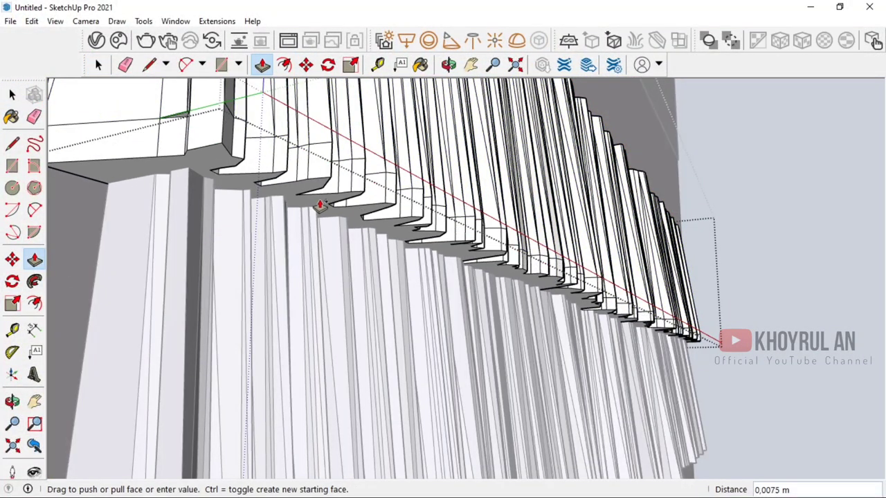
pyautogui.click(11, 95)
pyautogui.doubleClick(290, 198)
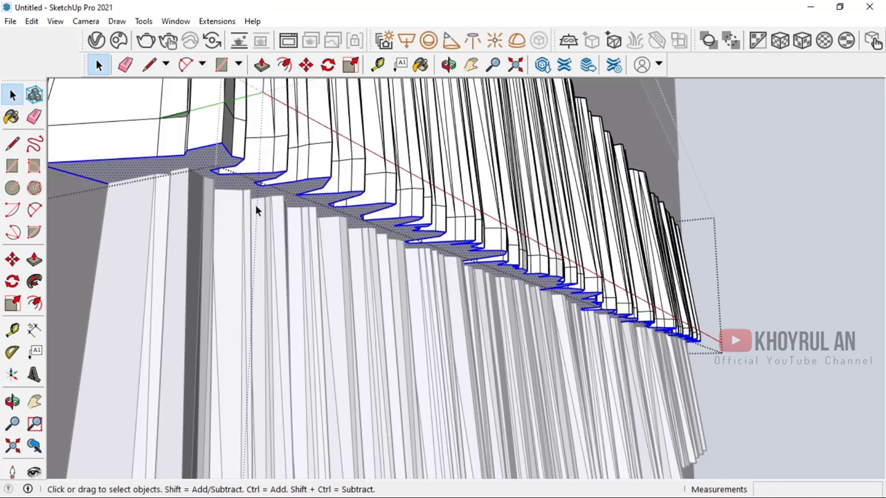
# - Taper the curtain's bottom with Scale to about 0.81 along the green axis
pyautogui.click(12, 303)
pyautogui.moveTo(706, 341); pyautogui.dragTo(648, 315)
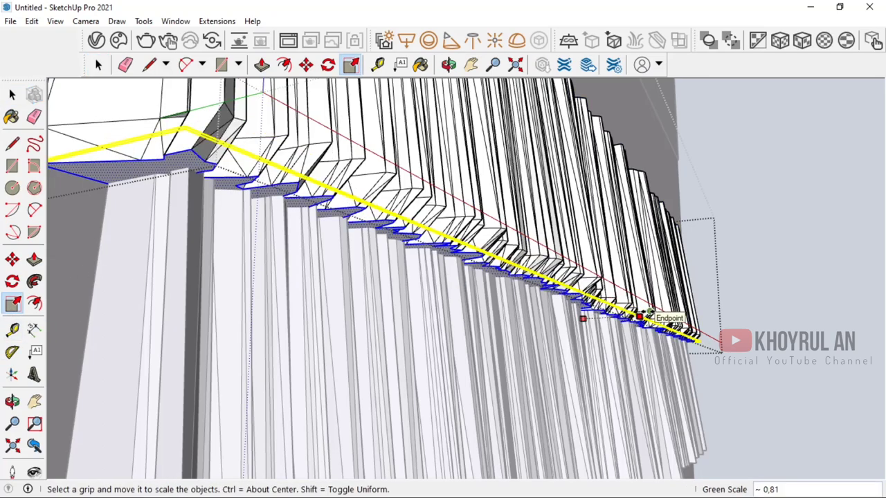
pyautogui.moveTo(604, 262)
pyautogui.mouseDown(button='middle')
pyautogui.moveTo(247, 321)
pyautogui.moveTo(353, 286)
pyautogui.moveTo(332, 256)
pyautogui.moveTo(500, 218)
pyautogui.moveTo(461, 277)
pyautogui.mouseUp(button='middle')
pyautogui.press('space')
pyautogui.scroll(-3, 500, 198)
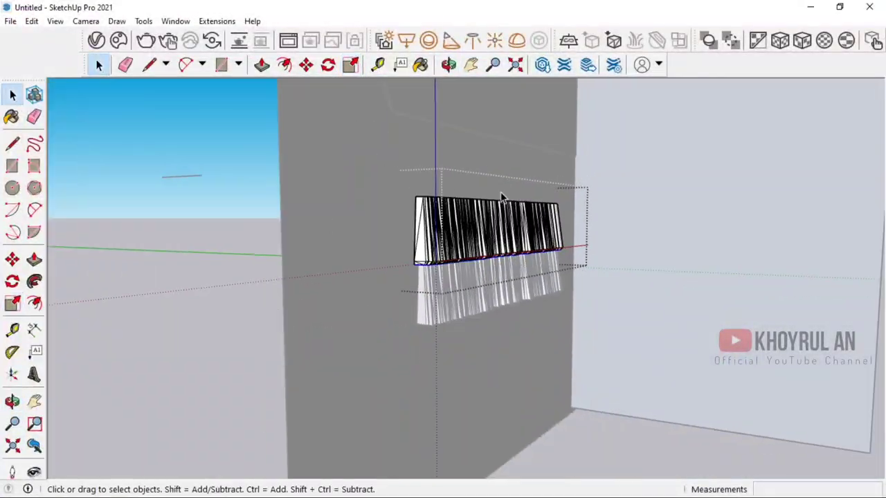
pyautogui.scroll(5, 372, 292)
pyautogui.press('s')
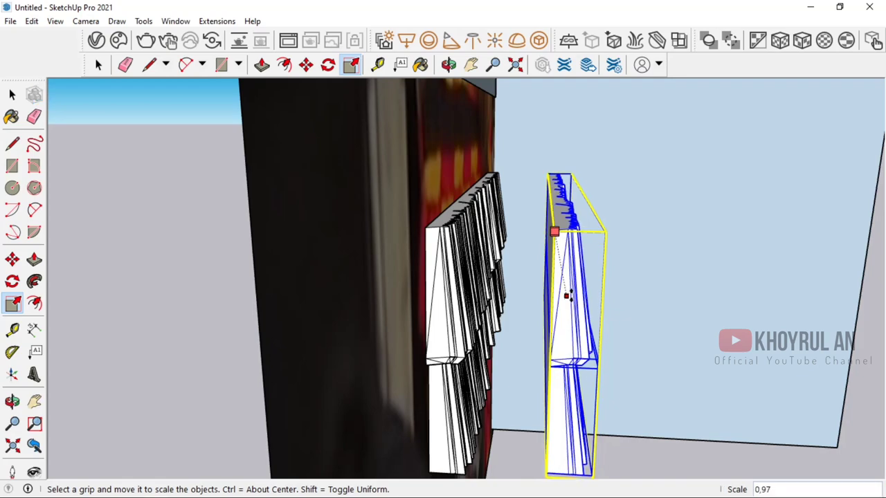
# - Orbit around the stacked curtains to view them from the front
pyautogui.moveTo(575, 309); pyautogui.dragTo(625, 315, button='middle')
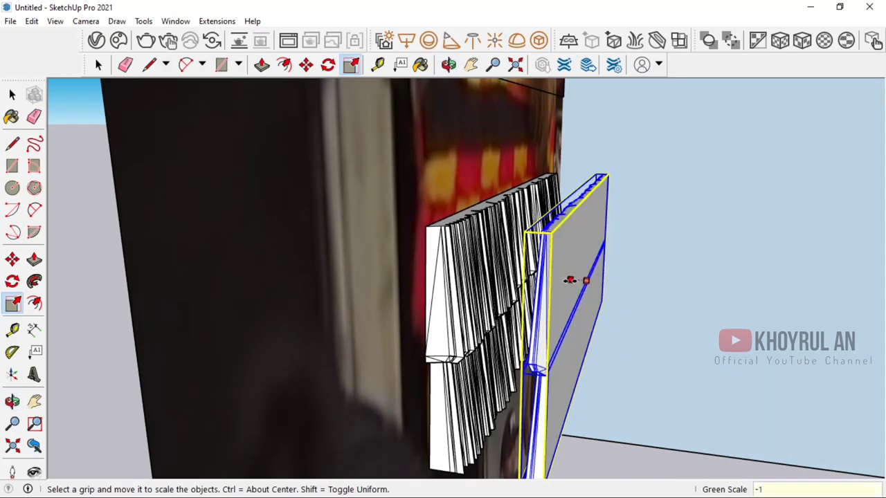
pyautogui.moveTo(572, 288)
pyautogui.mouseDown(button='middle')
pyautogui.moveTo(611, 277)
pyautogui.moveTo(562, 274)
pyautogui.mouseUp(button='middle')
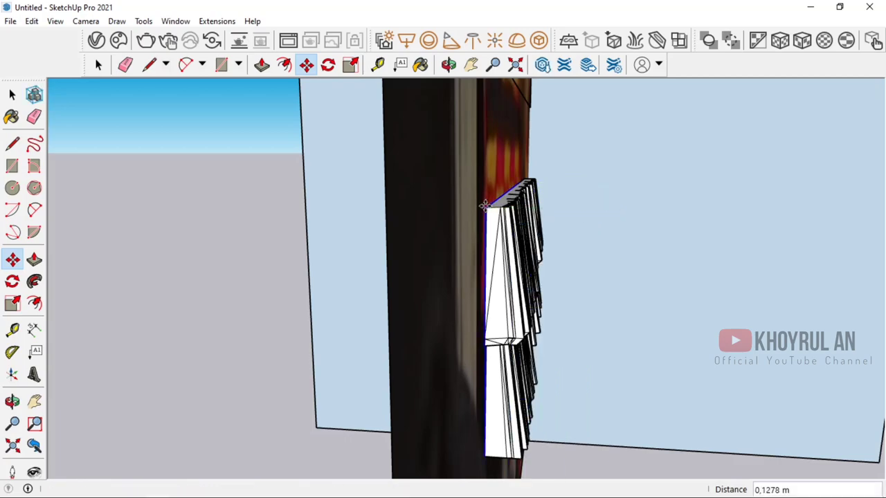
pyautogui.moveTo(485, 205)
pyautogui.mouseDown(button='middle')
pyautogui.moveTo(554, 198)
pyautogui.moveTo(500, 182)
pyautogui.moveTo(390, 233)
pyautogui.moveTo(427, 227)
pyautogui.moveTo(178, 208)
pyautogui.moveTo(666, 191)
pyautogui.moveTo(415, 173)
pyautogui.mouseUp(button='middle')
pyautogui.press('o')
pyautogui.scroll(3, 514, 256)
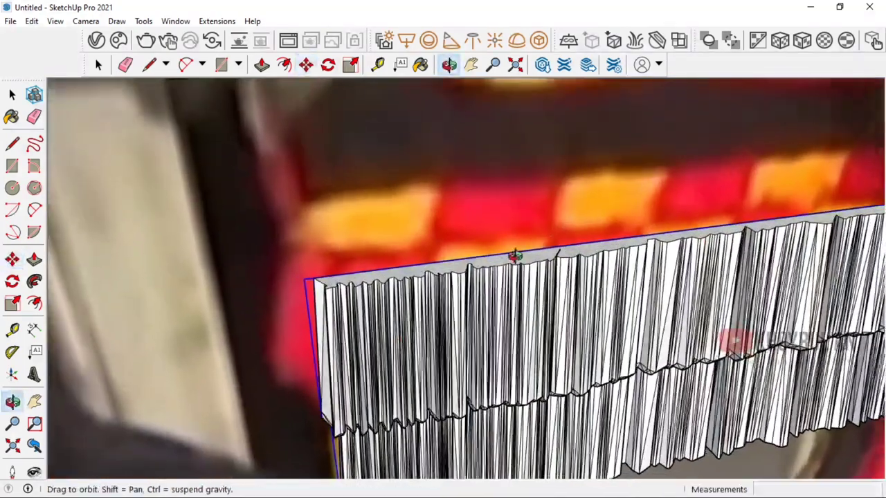
pyautogui.moveTo(514, 256); pyautogui.dragTo(498, 253, button='middle')
pyautogui.click(12, 93)
pyautogui.moveTo(415, 276)
pyautogui.mouseDown(button='middle')
pyautogui.moveTo(483, 311)
pyautogui.moveTo(425, 326)
pyautogui.moveTo(613, 323)
pyautogui.mouseUp(button='middle')
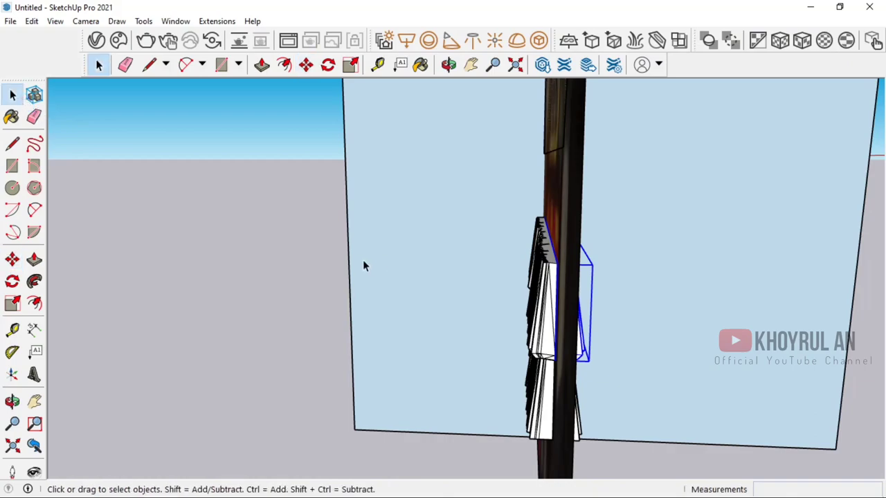
# - Ctrl-copy the curtain and place the copy above the original
pyautogui.moveTo(536, 302); pyautogui.dragTo(510, 303, button='middle')
pyautogui.press('m')
pyautogui.click(528, 316)
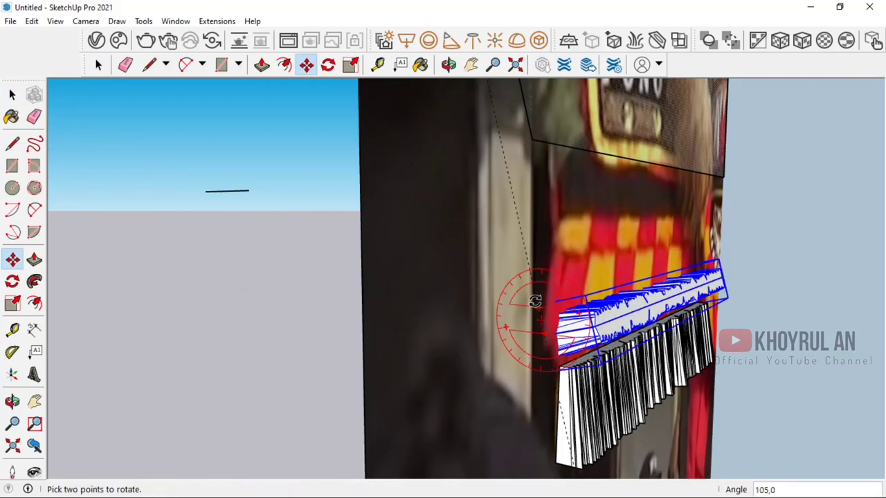
pyautogui.press('Escape')
pyautogui.click(526, 314)
pyautogui.press('ctrl')
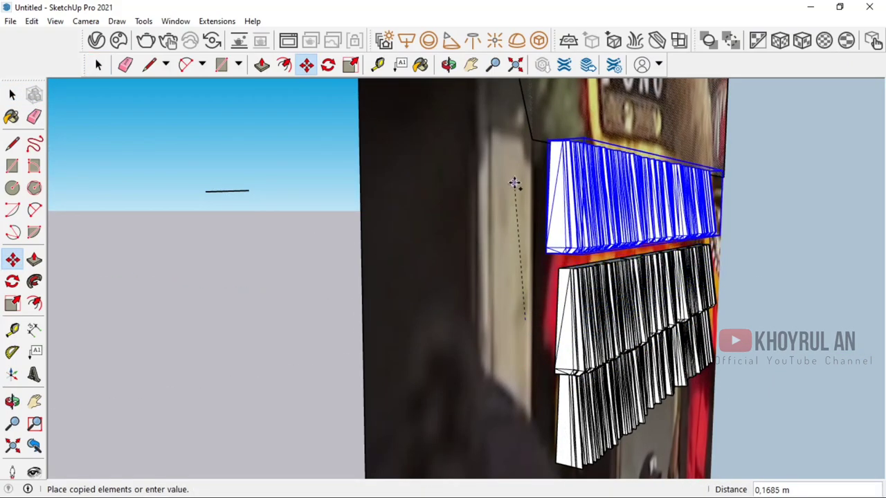
pyautogui.click(524, 177)
pyautogui.scroll(3, 524, 178)
# - Mirror the upper copy lengthwise with a Scale factor of -1
pyautogui.click(13, 303)
pyautogui.click(809, 208)
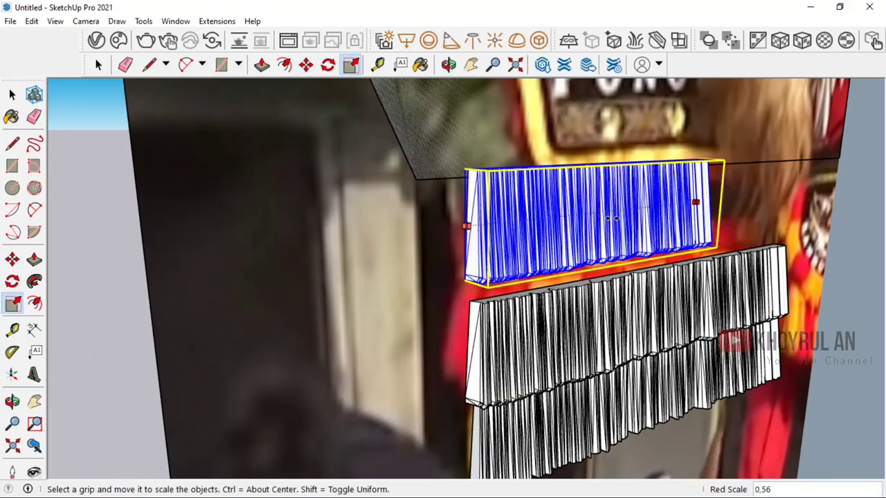
pyautogui.write('-1')
pyautogui.press('Return')
# - Slide the mirrored copy sideways into line with the other curtain
pyautogui.press('m')
pyautogui.click(253, 362)
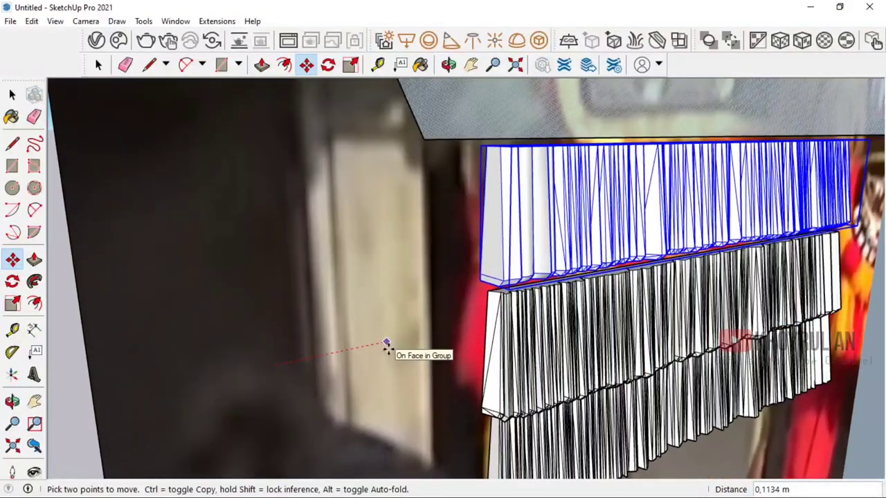
pyautogui.moveTo(315, 355); pyautogui.dragTo(427, 331, button='middle')
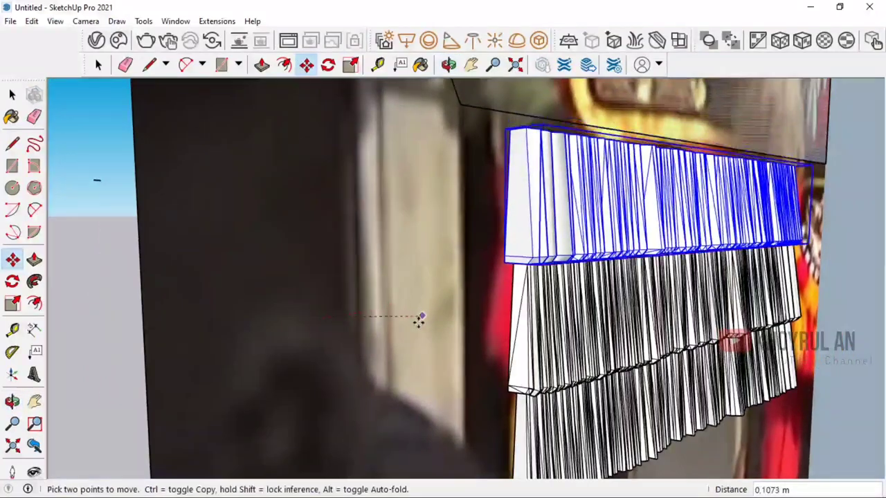
pyautogui.click(425, 386)
pyautogui.moveTo(425, 386); pyautogui.dragTo(42, 277, button='middle')
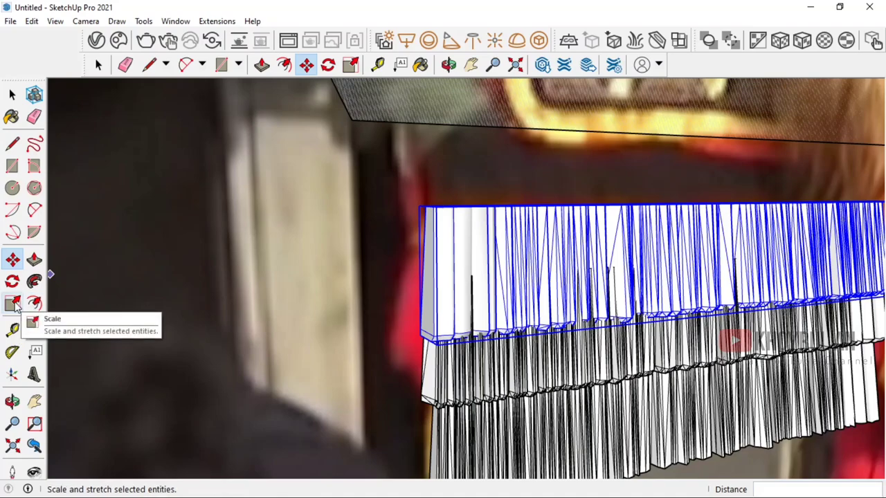
pyautogui.moveTo(208, 291); pyautogui.dragTo(364, 265, button='middle')
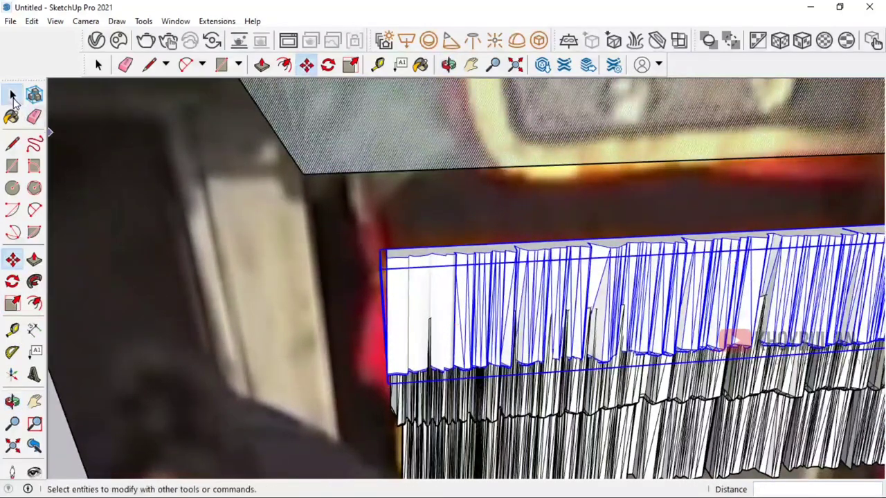
# - Select the whole fringed curtain and scale it slightly shorter
pyautogui.click(13, 96)
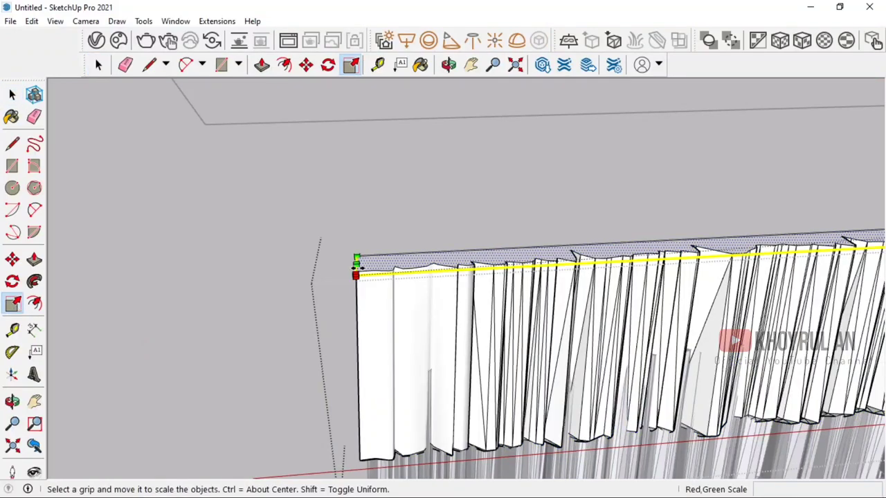
pyautogui.moveTo(356, 266); pyautogui.dragTo(393, 264)
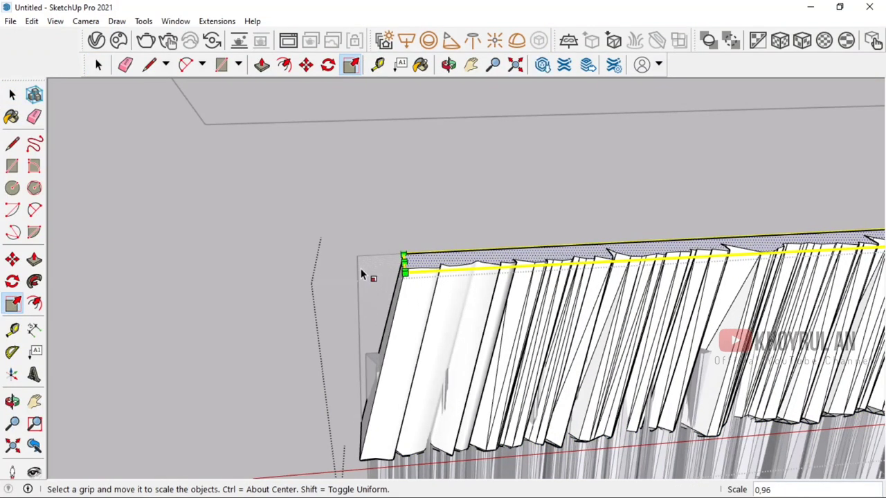
pyautogui.press('pagedown')
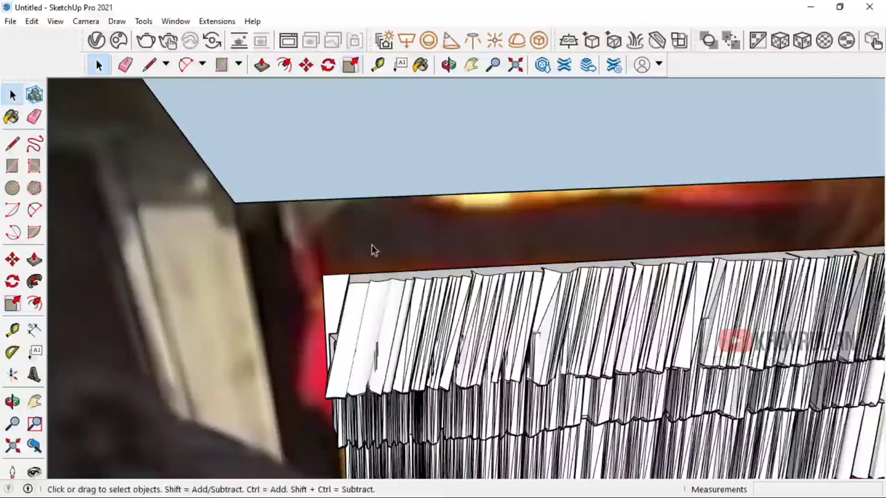
pyautogui.moveTo(372, 246); pyautogui.dragTo(206, 313)
pyautogui.moveTo(658, 268); pyautogui.dragTo(656, 297)
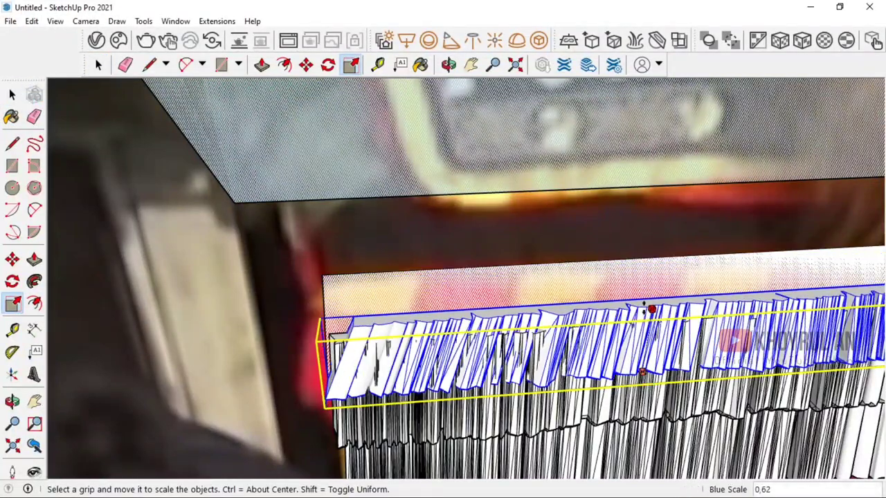
pyautogui.press('pageup')
pyautogui.press('space')
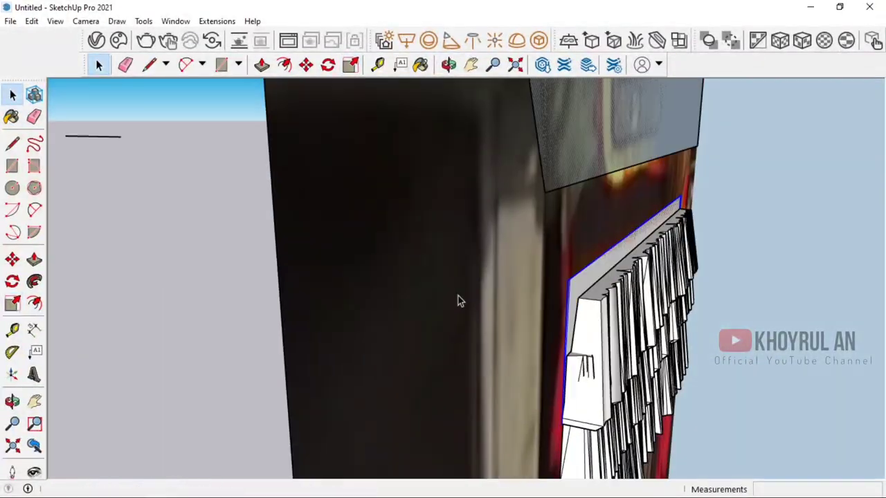
# - Flatten the curtain's top row to half its depth with Blue Scale 0.5
pyautogui.moveTo(548, 296); pyautogui.dragTo(469, 316, button='middle')
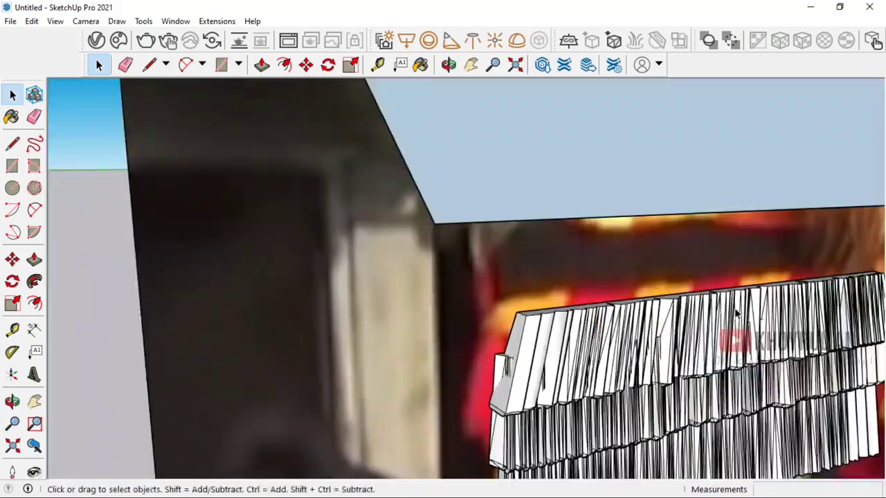
pyautogui.scroll(3, 602, 306)
pyautogui.scroll(2, 477, 307)
pyautogui.click(353, 308)
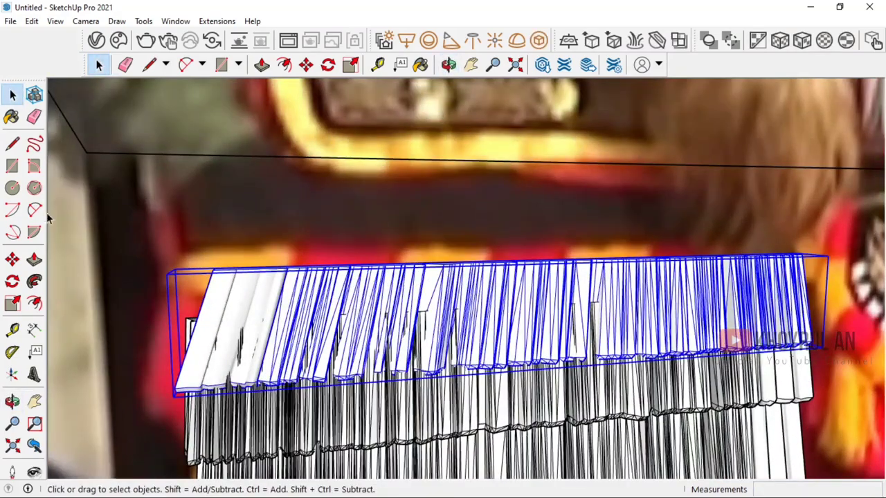
pyautogui.moveTo(545, 370); pyautogui.dragTo(546, 311)
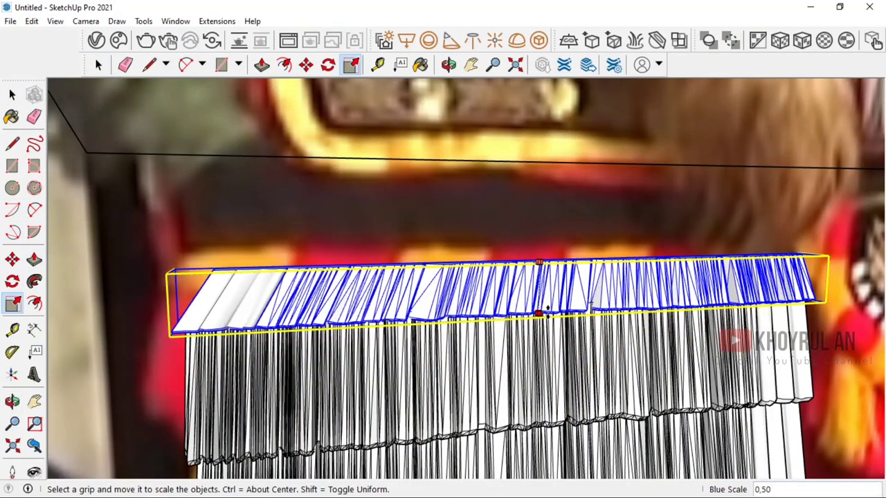
pyautogui.moveTo(546, 311)
pyautogui.mouseDown(button='middle')
pyautogui.moveTo(407, 312)
pyautogui.moveTo(405, 257)
pyautogui.moveTo(451, 224)
pyautogui.moveTo(429, 208)
pyautogui.mouseUp(button='middle')
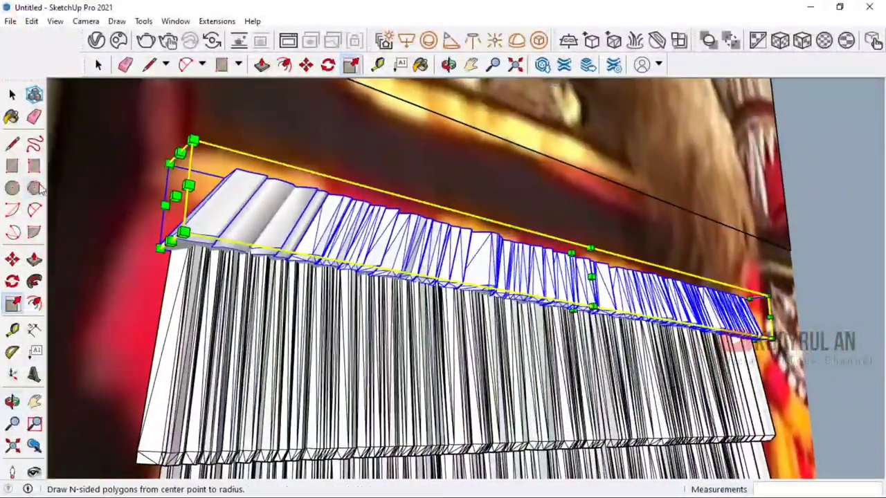
pyautogui.click(12, 95)
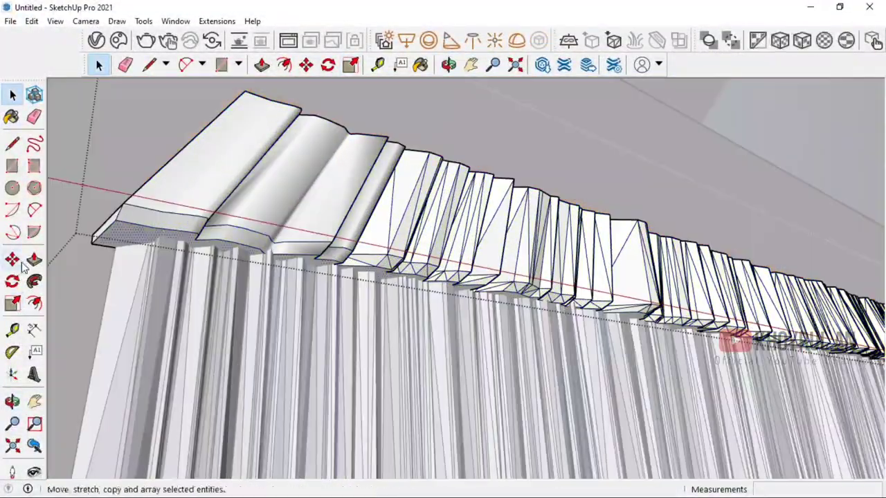
# - Move the moulding row down into alignment with the curtain
pyautogui.scroll(-2, 273, 271)
pyautogui.click(110, 284)
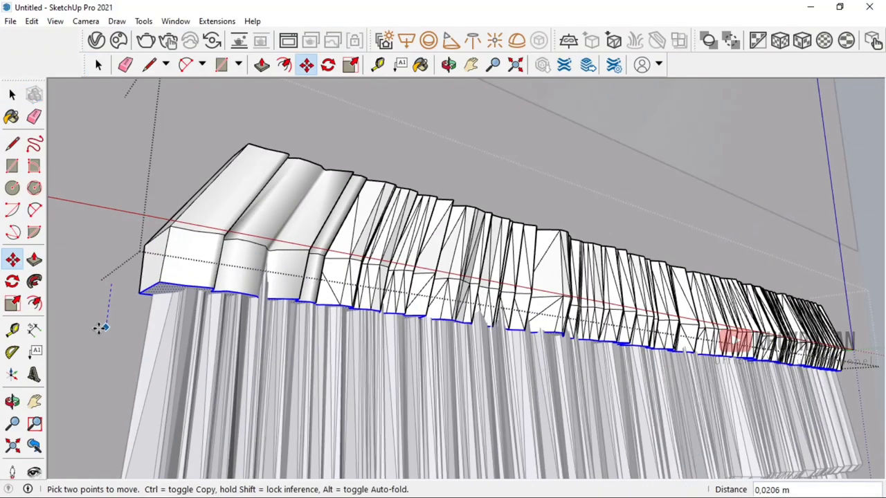
pyautogui.click(101, 323)
pyautogui.scroll(2, 115, 310)
pyautogui.scroll(2, 115, 310)
# - Select the top row of tiles and start a rectangle along its top edge
pyautogui.press('s')
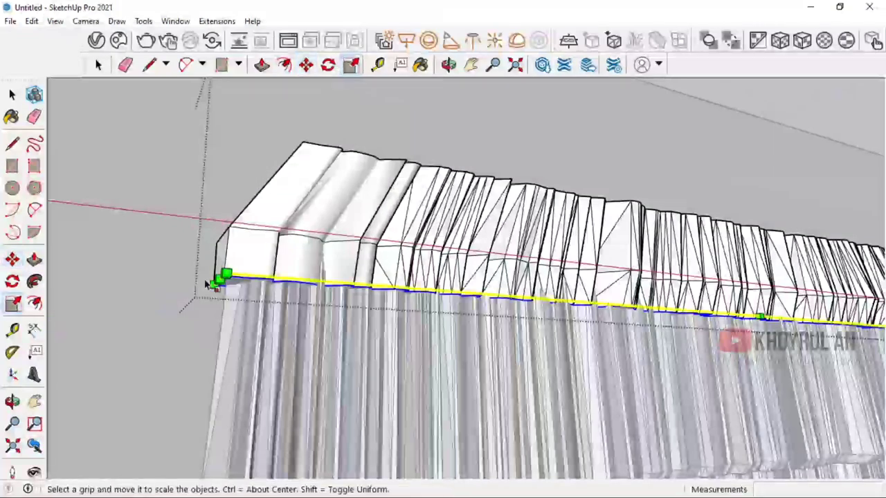
pyautogui.scroll(-3, 295, 324)
pyautogui.press('pagedown')
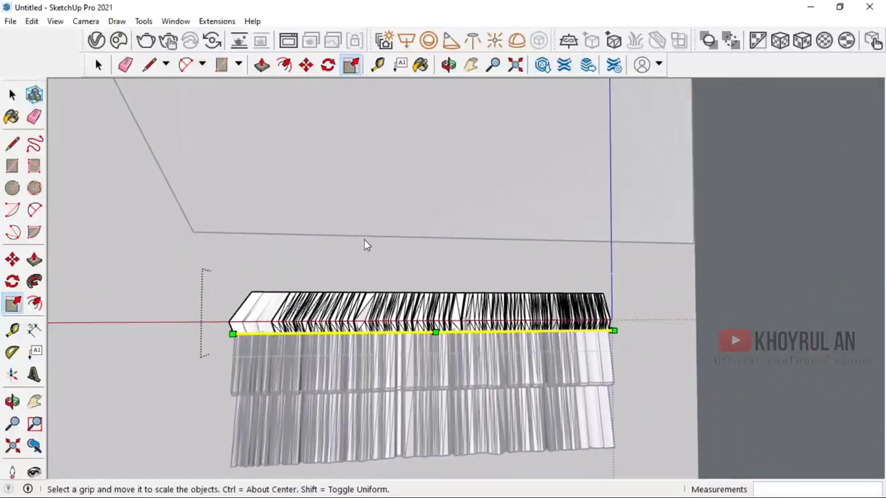
pyautogui.scroll(2, 252, 271)
pyautogui.click(262, 330)
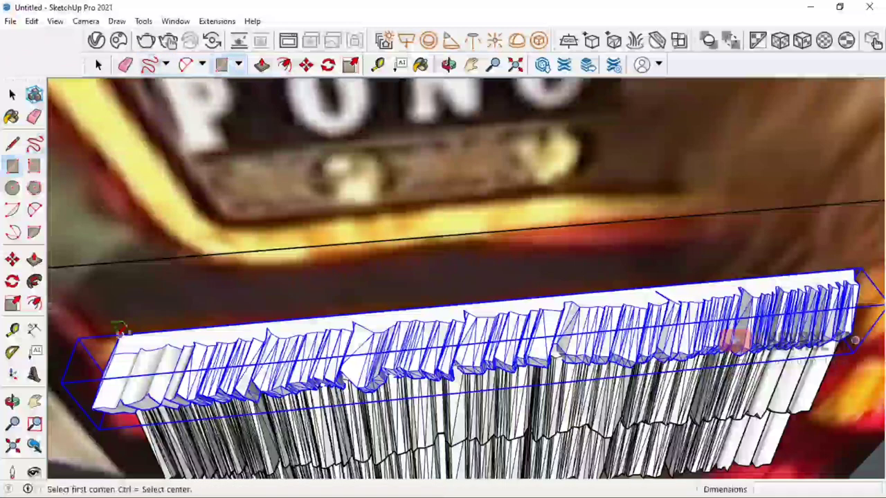
pyautogui.click(119, 330)
# - Finish the rectangle along the valance's top edge and scale it to half width (0.5)
pyautogui.scroll(3, 855, 272)
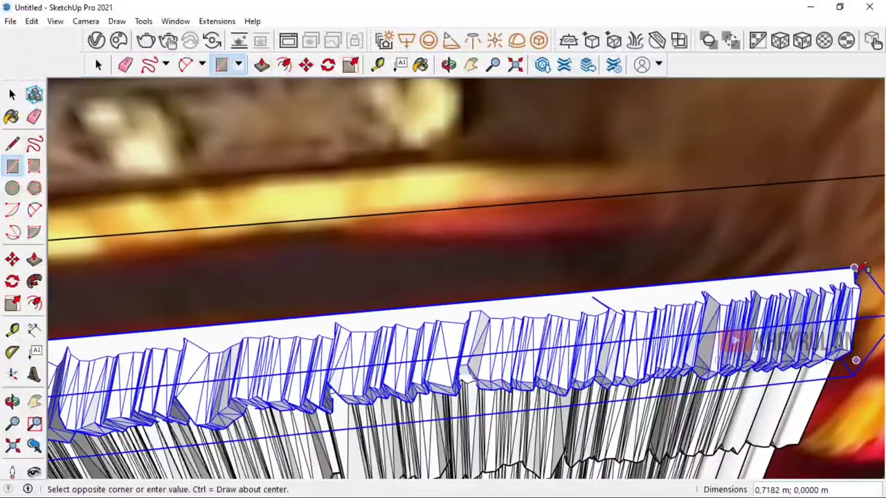
pyautogui.click(855, 272)
pyautogui.click(13, 97)
pyautogui.click(291, 331)
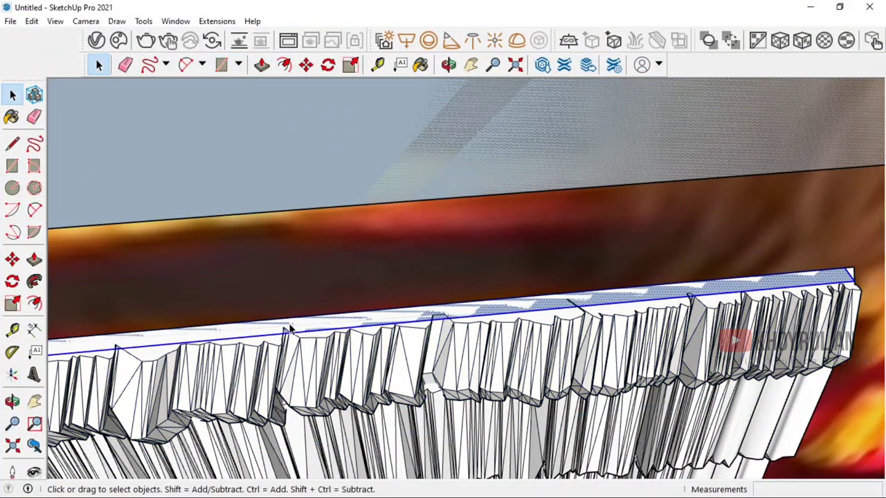
pyautogui.press('s')
pyautogui.scroll(2, 352, 336)
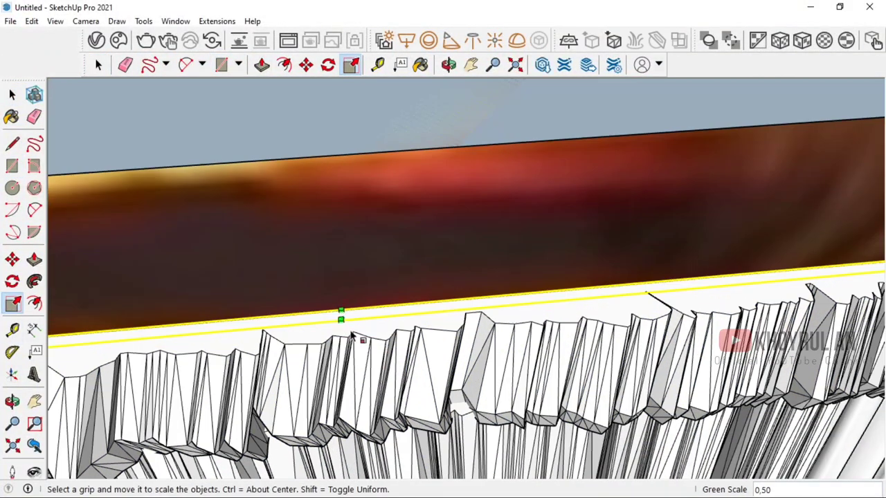
pyautogui.click(13, 97)
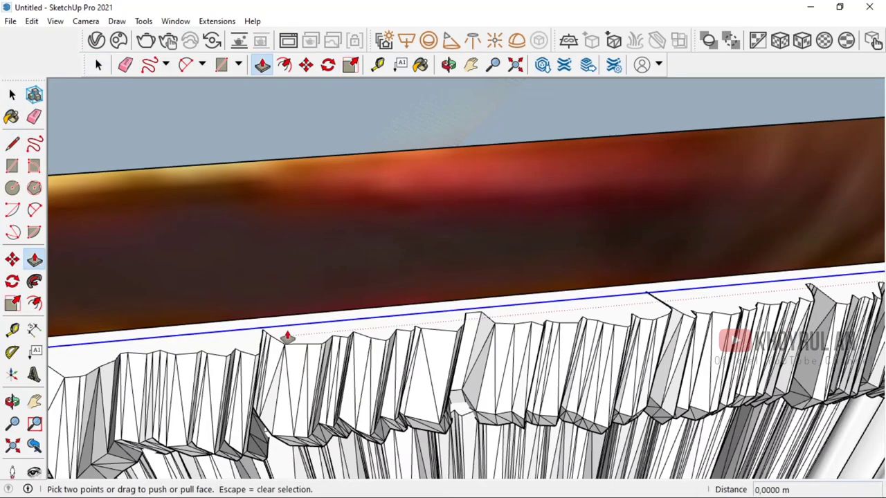
# - Push/pull the half-width face into a thin top board and erase the extra face
pyautogui.click(287, 337)
pyautogui.scroll(-2, 307, 293)
pyautogui.scroll(-2, 395, 237)
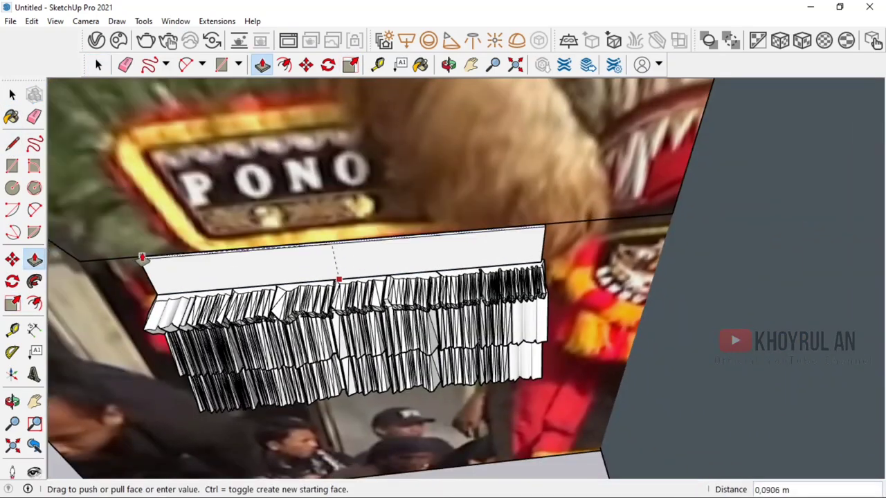
pyautogui.moveTo(339, 278)
pyautogui.mouseDown(button='middle')
pyautogui.moveTo(249, 218)
pyautogui.moveTo(400, 282)
pyautogui.moveTo(475, 251)
pyautogui.mouseUp(button='middle')
pyautogui.rightClick(474, 248)
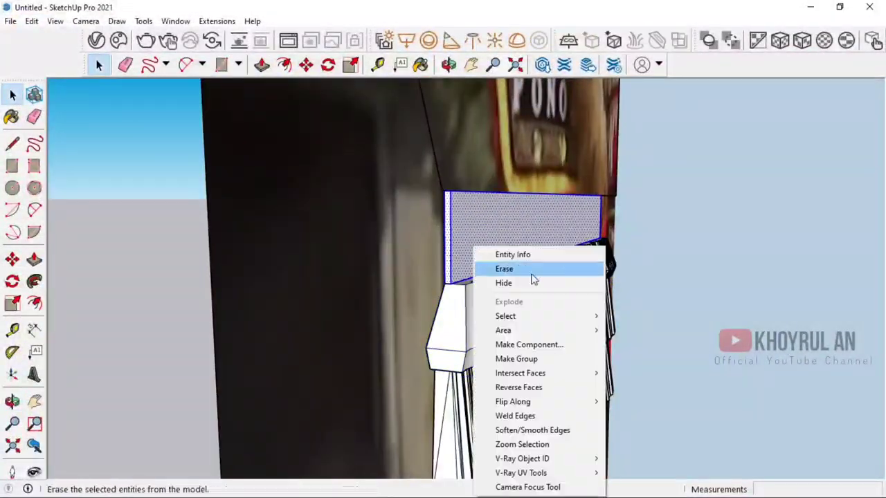
pyautogui.click(532, 274)
# - Ctrl+Move a copy of the fringed valance 0.0732 m away
pyautogui.click(481, 305)
pyautogui.moveTo(482, 305)
pyautogui.mouseDown(button='middle')
pyautogui.moveTo(507, 259)
pyautogui.moveTo(438, 281)
pyautogui.moveTo(495, 238)
pyautogui.mouseUp(button='middle')
pyautogui.press('ctrl')
pyautogui.click(494, 238)
pyautogui.click(593, 232)
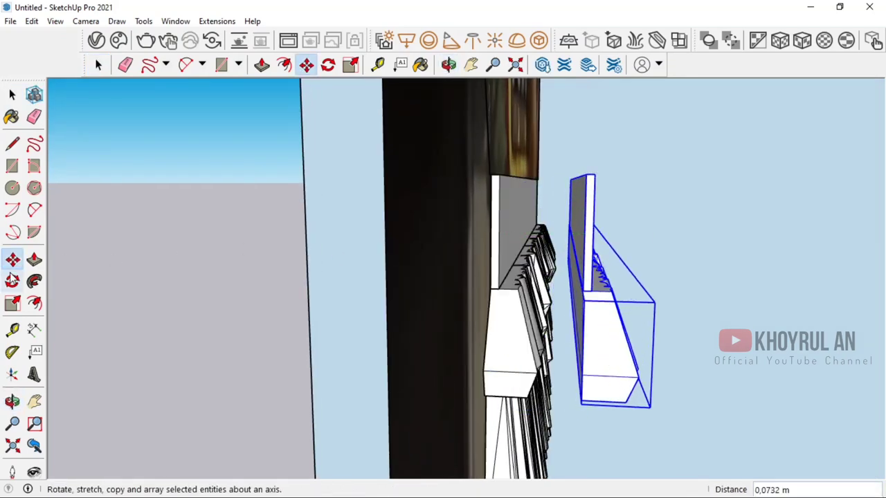
# - Mirror the valance copy at green scale -1 and move it behind the wall
pyautogui.click(12, 303)
pyautogui.moveTo(603, 238); pyautogui.dragTo(508, 245)
pyautogui.press('Return')
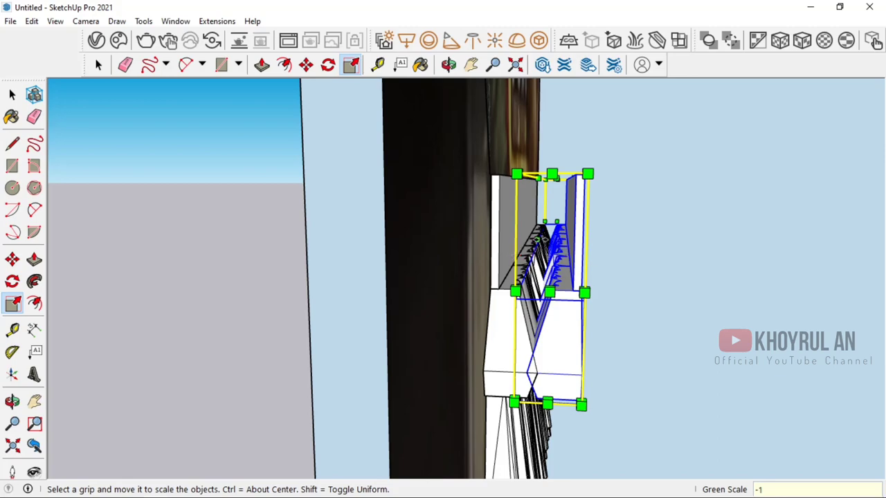
pyautogui.press('m')
pyautogui.click(584, 178)
pyautogui.click(492, 178)
pyautogui.moveTo(492, 178)
pyautogui.mouseDown(button='middle')
pyautogui.moveTo(501, 198)
pyautogui.moveTo(492, 221)
pyautogui.mouseUp(button='middle')
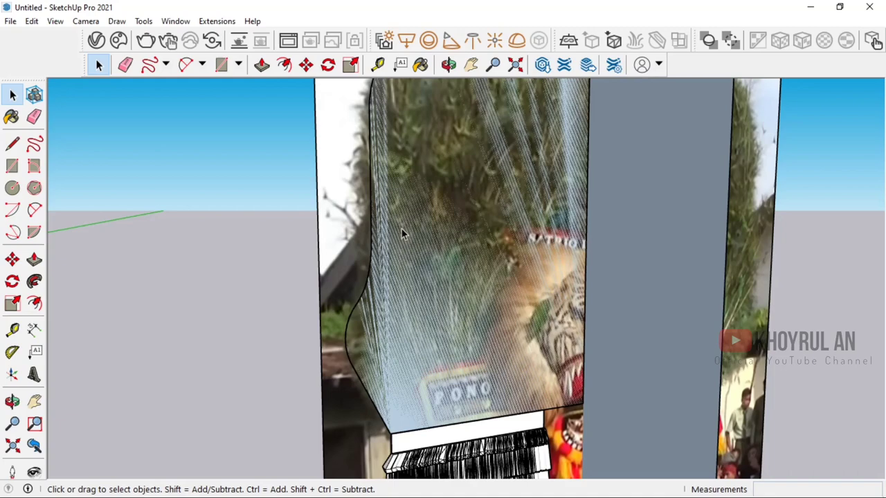
# - Draw a line across the curved face panel to split it
pyautogui.press('l')
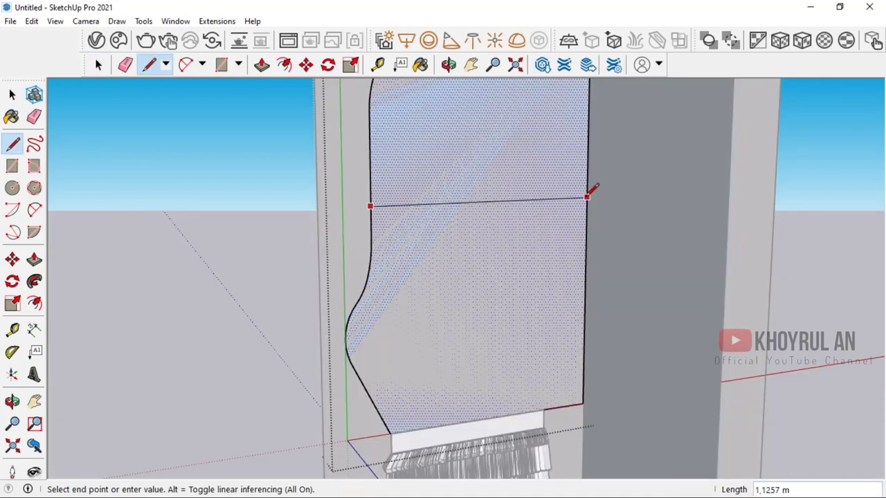
pyautogui.click(580, 205)
pyautogui.scroll(3, 360, 436)
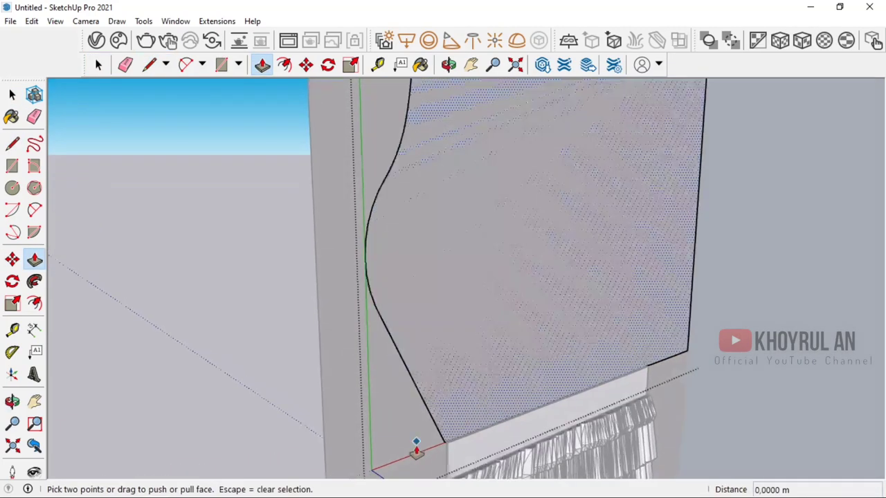
pyautogui.scroll(5, 415, 449)
pyautogui.moveTo(469, 415); pyautogui.dragTo(677, 319, button='middle')
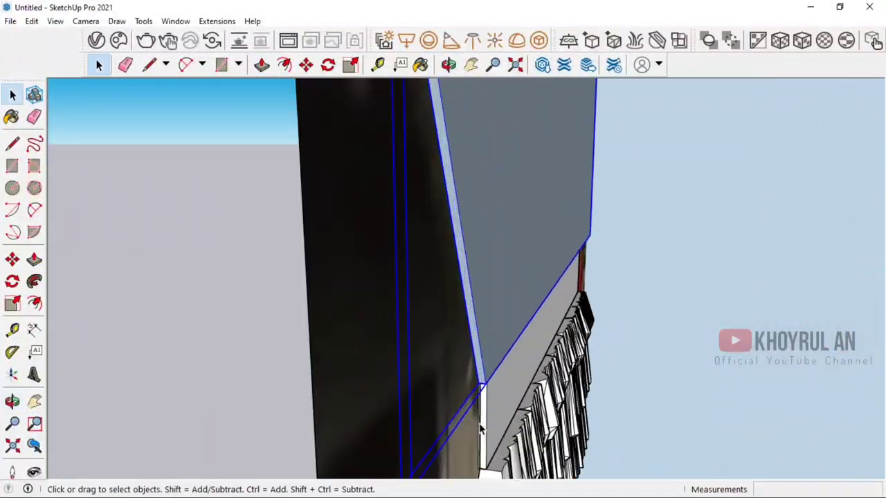
pyautogui.moveTo(693, 268)
pyautogui.mouseDown(button='middle')
pyautogui.moveTo(497, 358)
pyautogui.moveTo(460, 326)
pyautogui.mouseUp(button='middle')
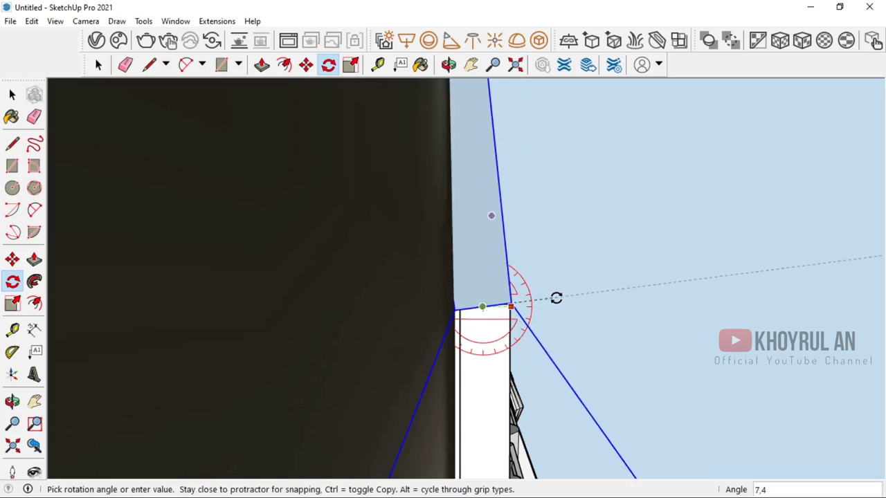
# - Rotate the split blade part 7.4° and make the blade face a group
pyautogui.press('Return')
pyautogui.moveTo(477, 296)
pyautogui.mouseDown(button='middle')
pyautogui.moveTo(405, 336)
pyautogui.moveTo(480, 349)
pyautogui.moveTo(489, 374)
pyautogui.moveTo(443, 355)
pyautogui.moveTo(514, 332)
pyautogui.moveTo(564, 331)
pyautogui.mouseUp(button='middle')
pyautogui.press('space')
pyautogui.rightClick(492, 296)
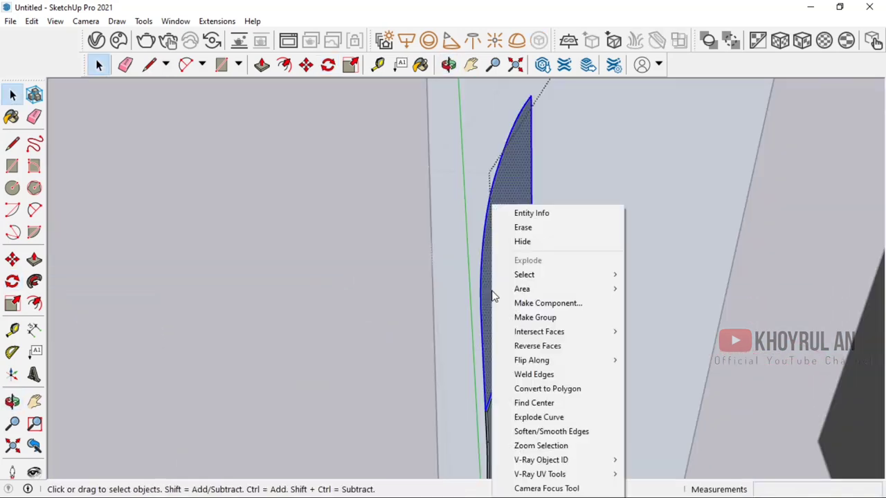
pyautogui.click(545, 318)
# - Push/pull the narrow edge strip out 0.0338 m into a slim board
pyautogui.moveTo(527, 337)
pyautogui.mouseDown(button='middle')
pyautogui.moveTo(504, 352)
pyautogui.moveTo(390, 365)
pyautogui.mouseUp(button='middle')
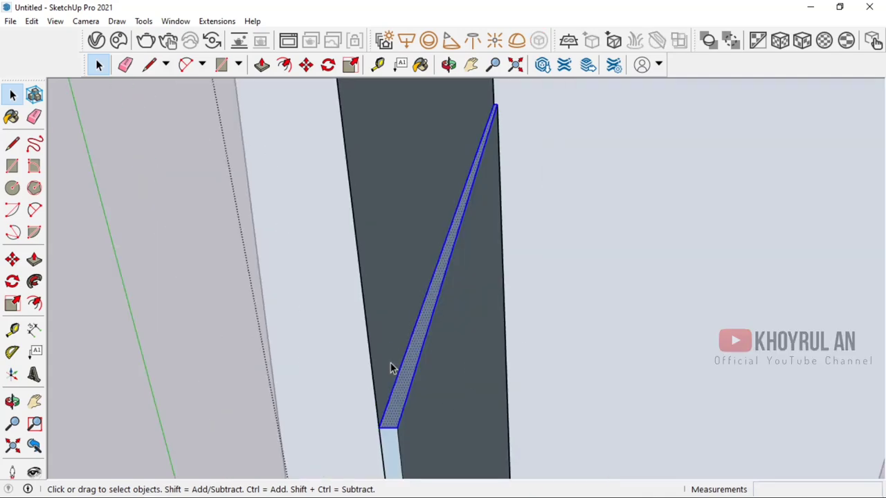
pyautogui.click(410, 392)
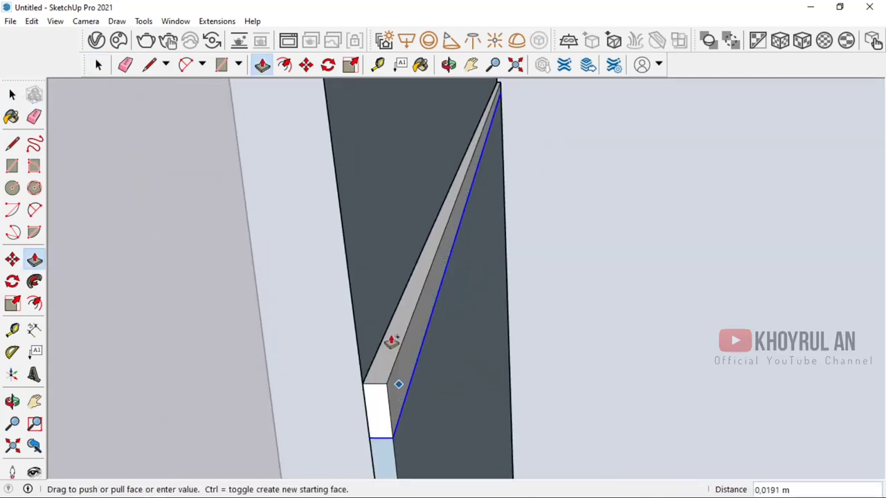
pyautogui.click(385, 325)
pyautogui.moveTo(386, 312)
pyautogui.mouseDown(button='middle')
pyautogui.moveTo(271, 312)
pyautogui.moveTo(417, 402)
pyautogui.mouseUp(button='middle')
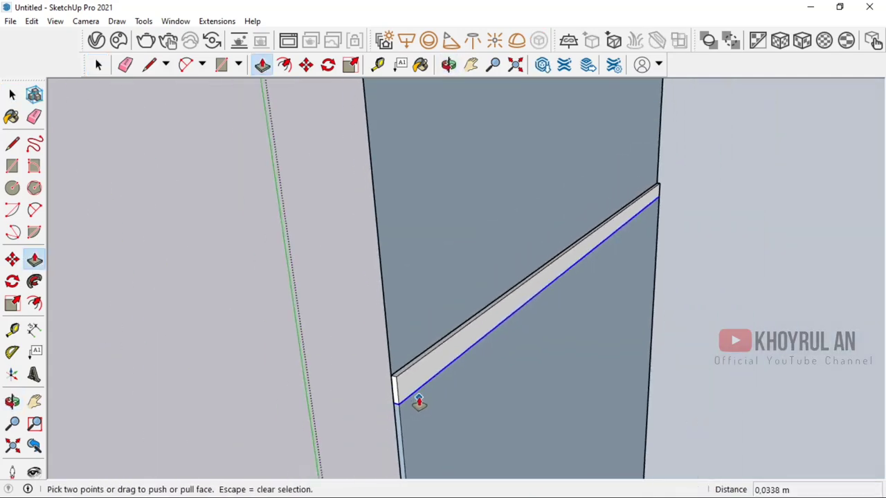
# - Push/pull the slanted strip out 0.1 m into a slab, then select its thin top face
pyautogui.scroll(-2, 429, 391)
pyautogui.scroll(1, 438, 382)
pyautogui.scroll(2, 442, 373)
pyautogui.scroll(1, 433, 377)
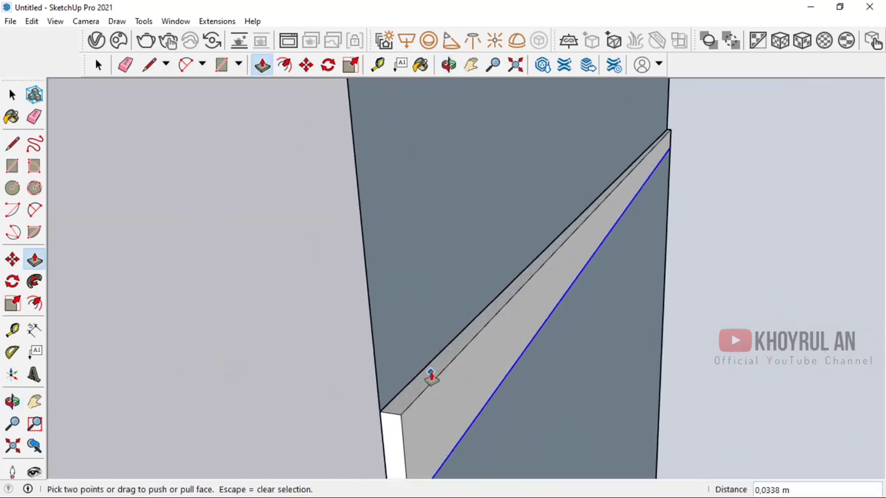
pyautogui.moveTo(423, 369)
pyautogui.mouseDown(button='middle')
pyautogui.moveTo(407, 241)
pyautogui.moveTo(481, 356)
pyautogui.mouseUp(button='middle')
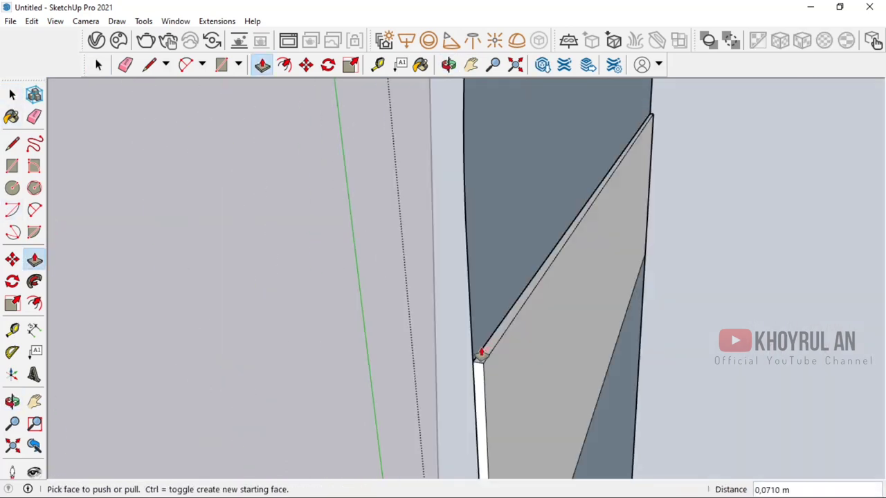
pyautogui.click(466, 250)
pyautogui.moveTo(467, 249); pyautogui.dragTo(470, 241, button='middle')
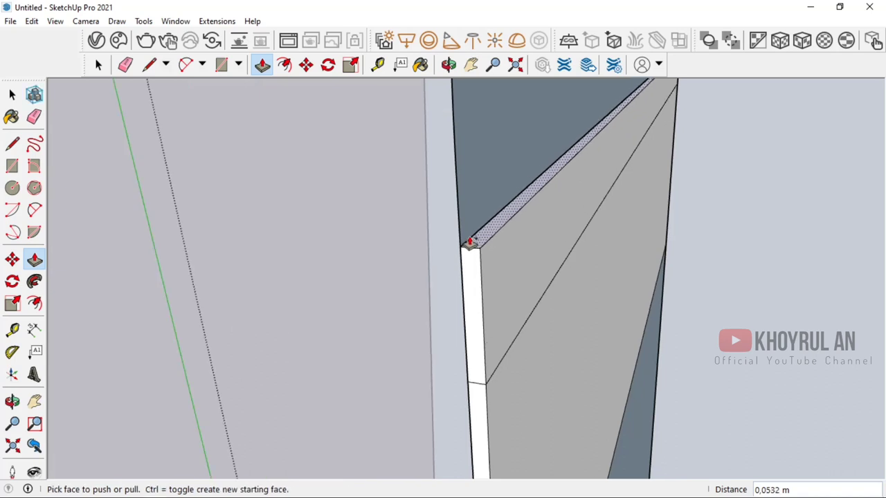
pyautogui.click(12, 97)
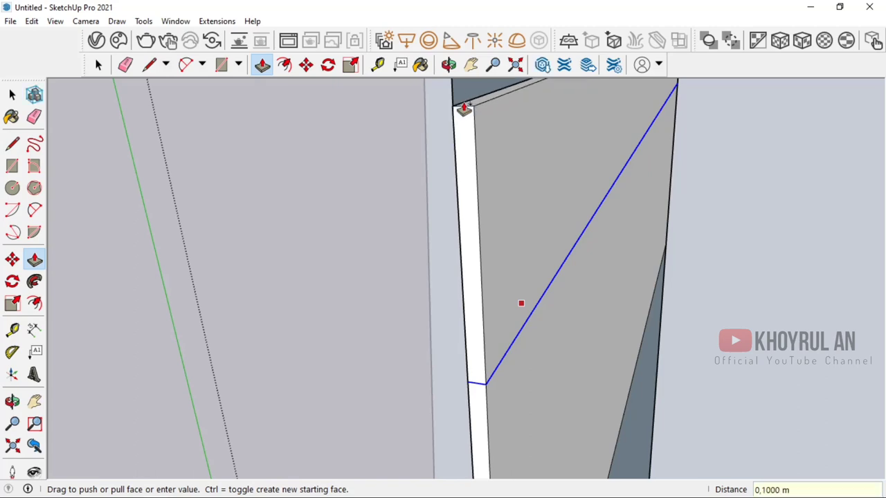
pyautogui.click(464, 109)
pyautogui.moveTo(538, 367)
pyautogui.mouseDown(button='middle')
pyautogui.moveTo(447, 294)
pyautogui.moveTo(463, 301)
pyautogui.moveTo(475, 331)
pyautogui.mouseUp(button='middle')
pyautogui.click(448, 295)
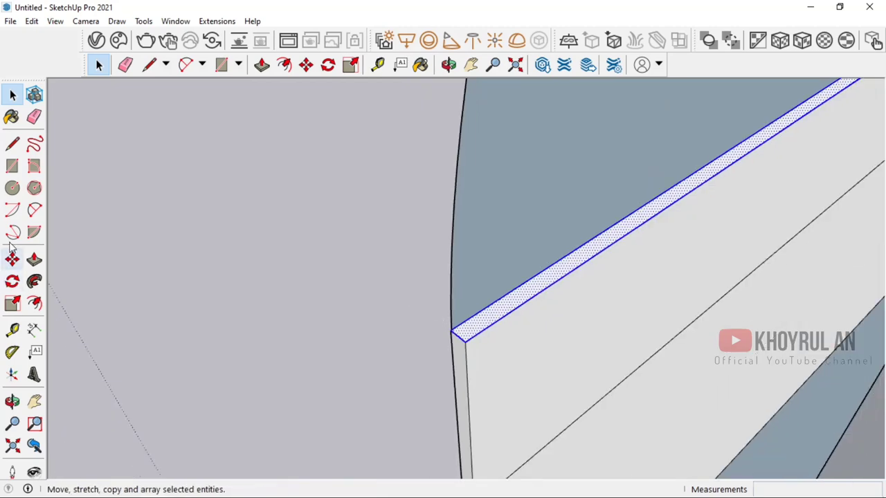
# - Scale the top strip face slightly narrower and pull it out 0.05 m as the first tier
pyautogui.press('s')
pyautogui.moveTo(491, 301); pyautogui.dragTo(429, 350, button='middle')
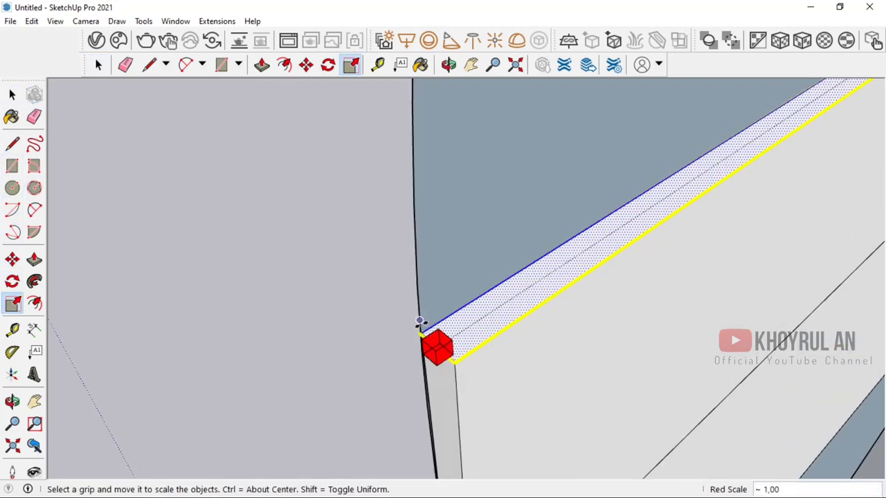
pyautogui.scroll(-1, 443, 343)
pyautogui.press('space')
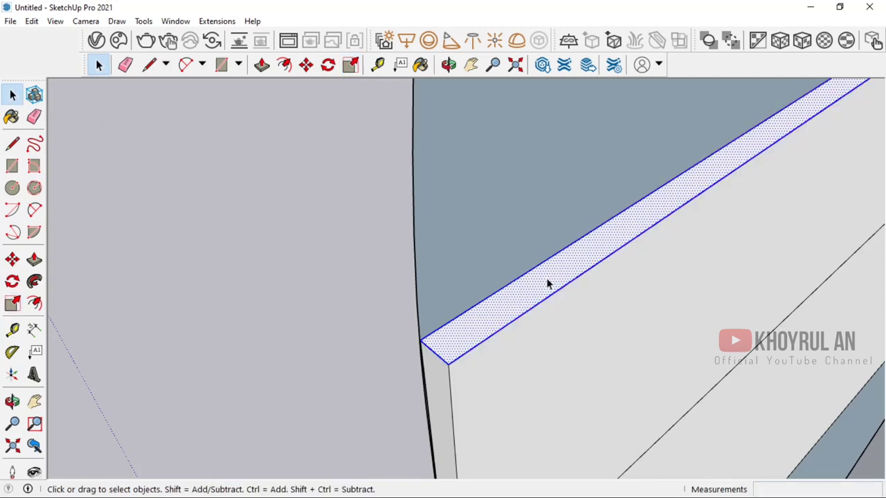
pyautogui.press('m')
pyautogui.moveTo(548, 283); pyautogui.dragTo(437, 269, button='middle')
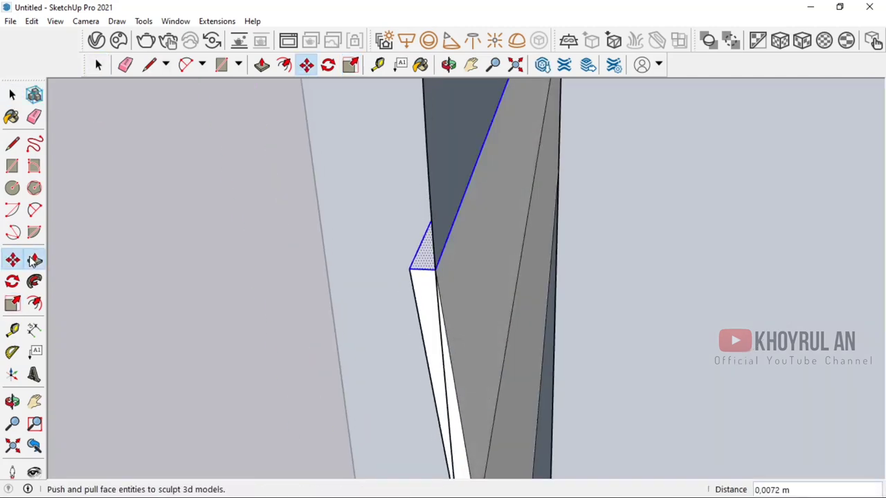
pyautogui.click(35, 260)
pyautogui.moveTo(416, 252); pyautogui.dragTo(419, 180)
pyautogui.press('Return')
pyautogui.moveTo(443, 182); pyautogui.dragTo(489, 239, button='middle')
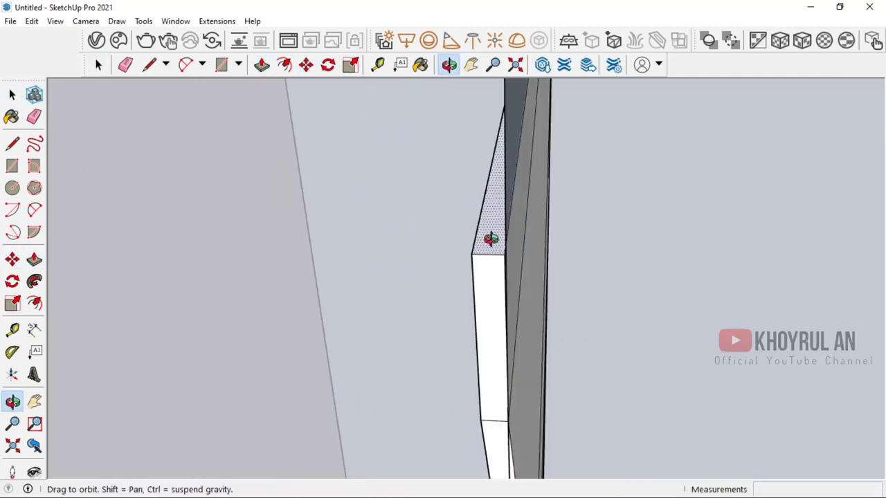
# - Scale the strip again, Ctrl-copy the triangular end face, and push it out 0.05 m
pyautogui.press('space')
pyautogui.click(13, 303)
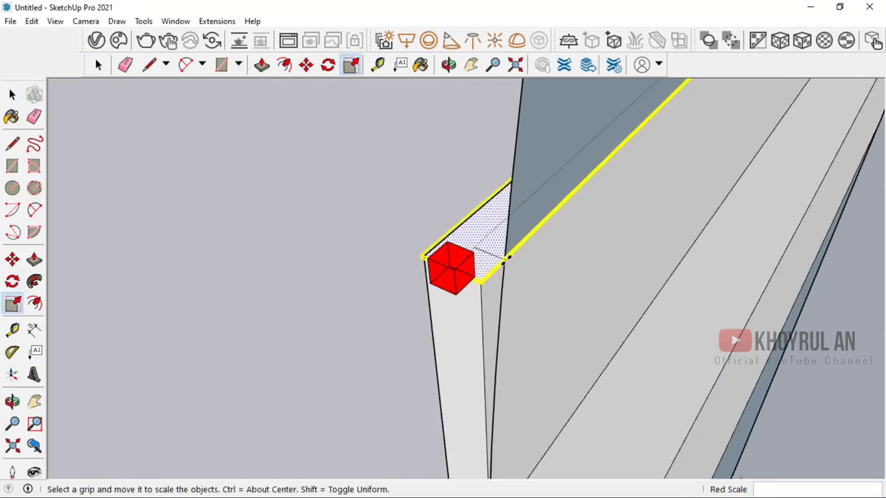
pyautogui.moveTo(445, 263)
pyautogui.mouseDown(button='middle')
pyautogui.moveTo(474, 182)
pyautogui.moveTo(533, 304)
pyautogui.moveTo(475, 270)
pyautogui.moveTo(555, 267)
pyautogui.moveTo(468, 273)
pyautogui.moveTo(506, 276)
pyautogui.moveTo(452, 272)
pyautogui.mouseUp(button='middle')
pyautogui.press('m')
pyautogui.press('ctrl')
pyautogui.click(459, 277)
pyautogui.click(460, 275)
pyautogui.write('p')
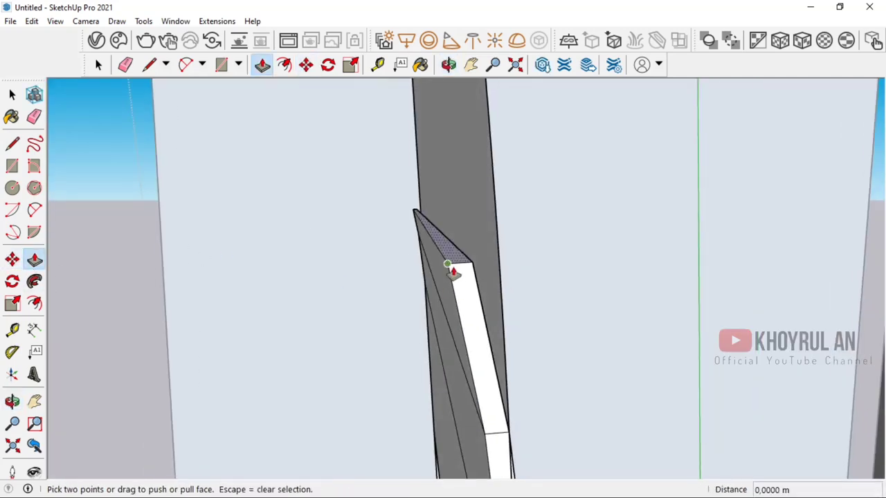
pyautogui.write('0,05')
pyautogui.press('Return')
pyautogui.moveTo(491, 233)
pyautogui.mouseDown(button='middle')
pyautogui.moveTo(609, 332)
pyautogui.moveTo(577, 192)
pyautogui.mouseUp(button='middle')
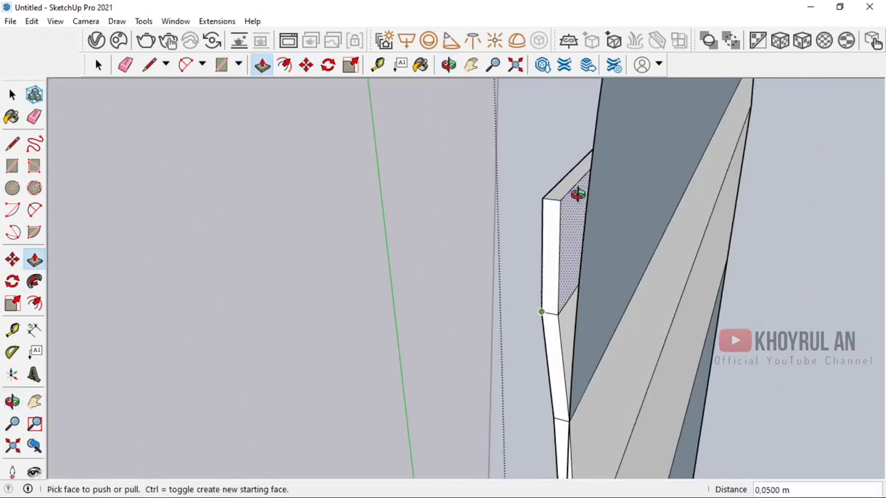
pyautogui.click(14, 95)
pyautogui.moveTo(526, 228)
pyautogui.mouseDown(button='middle')
pyautogui.moveTo(617, 237)
pyautogui.moveTo(698, 279)
pyautogui.moveTo(632, 273)
pyautogui.moveTo(603, 203)
pyautogui.moveTo(628, 214)
pyautogui.moveTo(527, 248)
pyautogui.mouseUp(button='middle')
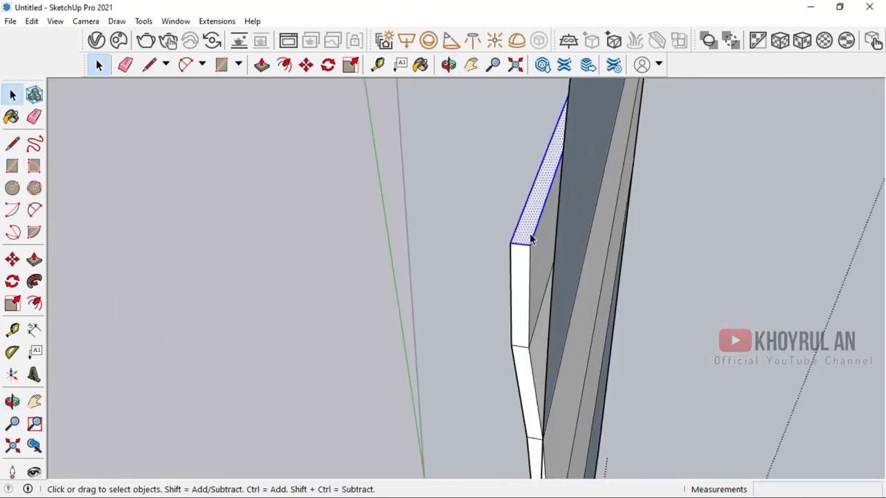
# - Adjust the slab's top face with Move in preparation for the next tier
pyautogui.press('m')
pyautogui.scroll(3, 515, 248)
pyautogui.moveTo(460, 222)
pyautogui.mouseDown(button='middle')
pyautogui.moveTo(381, 164)
pyautogui.moveTo(458, 219)
pyautogui.moveTo(447, 192)
pyautogui.moveTo(411, 255)
pyautogui.moveTo(520, 283)
pyautogui.moveTo(437, 242)
pyautogui.moveTo(526, 319)
pyautogui.moveTo(619, 306)
pyautogui.moveTo(526, 182)
pyautogui.moveTo(528, 198)
pyautogui.moveTo(438, 294)
pyautogui.moveTo(417, 335)
pyautogui.mouseUp(button='middle')
pyautogui.press('m')
pyautogui.press('p')
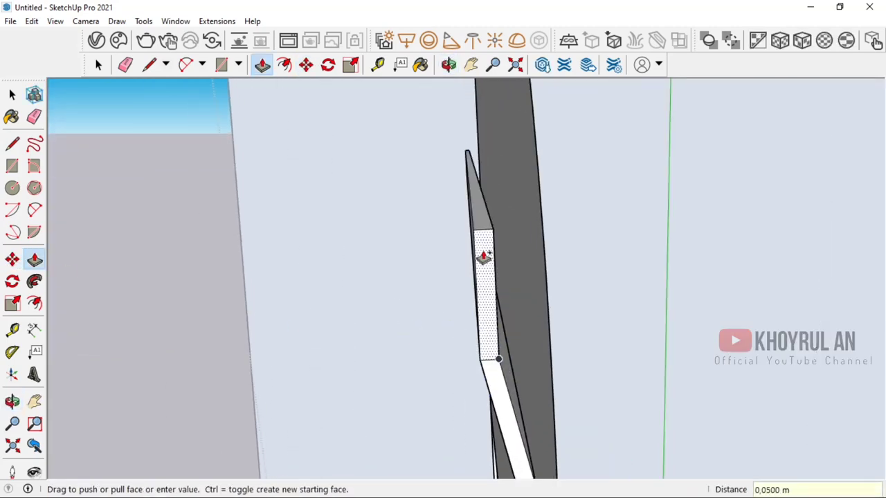
pyautogui.moveTo(483, 257); pyautogui.dragTo(483, 206, button='middle')
pyautogui.press('space')
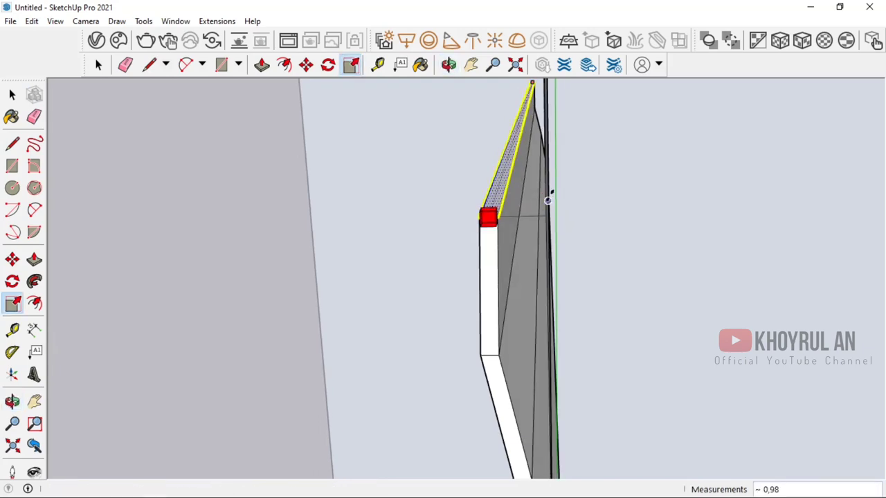
pyautogui.scroll(5, 547, 198)
pyautogui.scroll(-3, 459, 214)
pyautogui.scroll(1, 238, 252)
# - Pull the top face out another 0.05 m and select the molding's end edge to move
pyautogui.moveTo(239, 253)
pyautogui.mouseDown(button='middle')
pyautogui.moveTo(203, 236)
pyautogui.moveTo(570, 289)
pyautogui.moveTo(635, 287)
pyautogui.moveTo(574, 261)
pyautogui.moveTo(627, 223)
pyautogui.mouseUp(button='middle')
pyautogui.press('m')
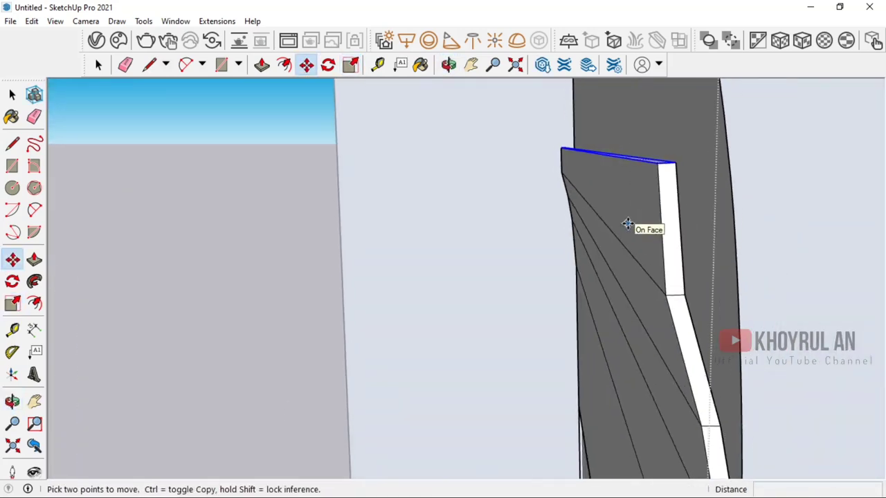
pyautogui.moveTo(611, 168)
pyautogui.mouseDown(button='middle')
pyautogui.moveTo(646, 174)
pyautogui.moveTo(657, 272)
pyautogui.mouseUp(button='middle')
pyautogui.moveTo(594, 243); pyautogui.dragTo(666, 208)
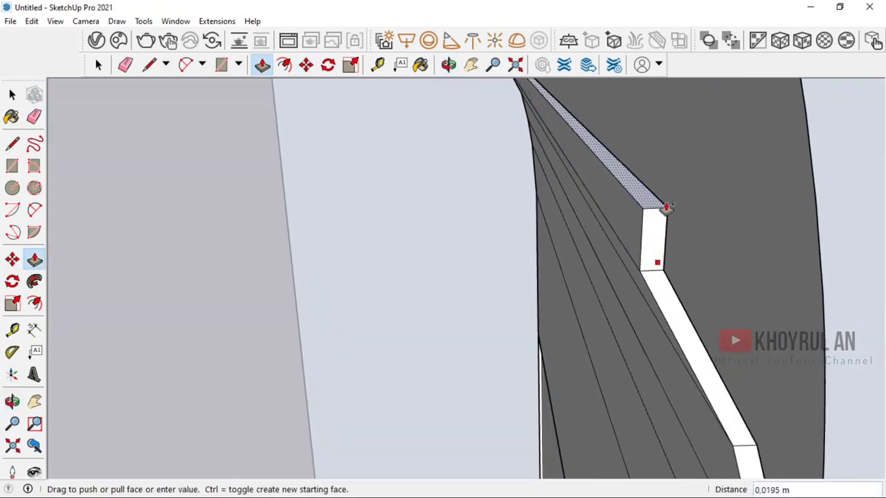
pyautogui.write('0,05')
pyautogui.press('Return')
pyautogui.moveTo(654, 200)
pyautogui.mouseDown(button='middle')
pyautogui.moveTo(619, 233)
pyautogui.moveTo(544, 224)
pyautogui.moveTo(443, 263)
pyautogui.mouseUp(button='middle')
pyautogui.press('space')
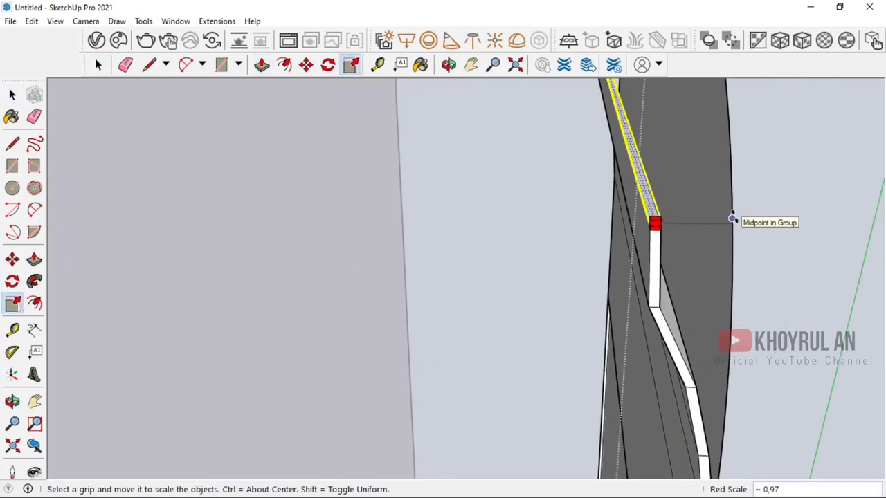
pyautogui.click(659, 227)
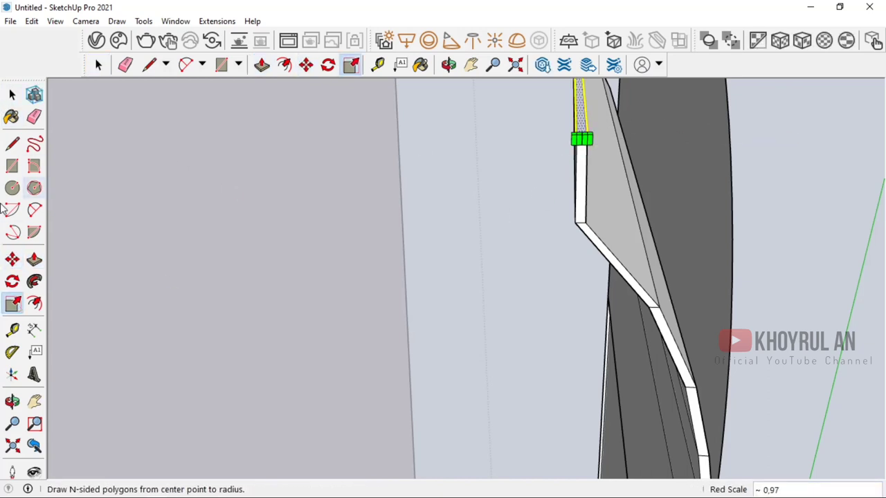
# - Drop the end edge along the blue axis and draw a guide arc across the blade's corner
pyautogui.press('m')
pyautogui.click(445, 139)
pyautogui.moveTo(445, 138); pyautogui.dragTo(456, 206, button='middle')
pyautogui.press('space')
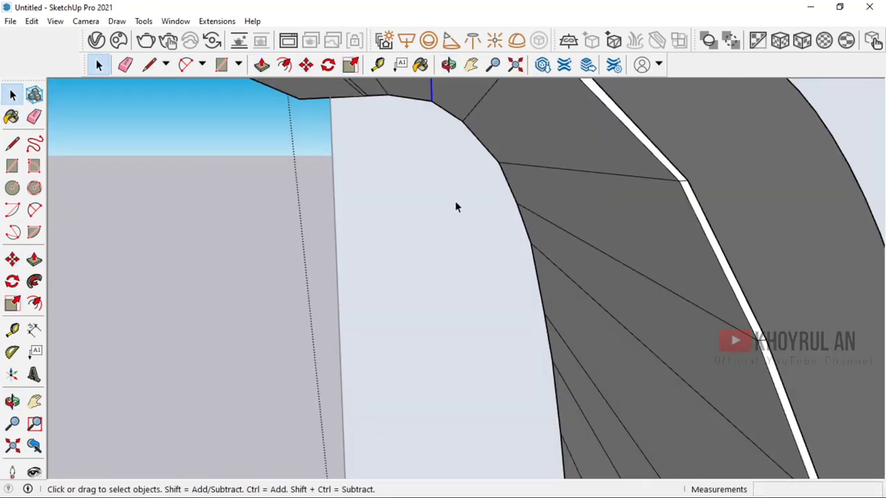
pyautogui.tripleClick(455, 224)
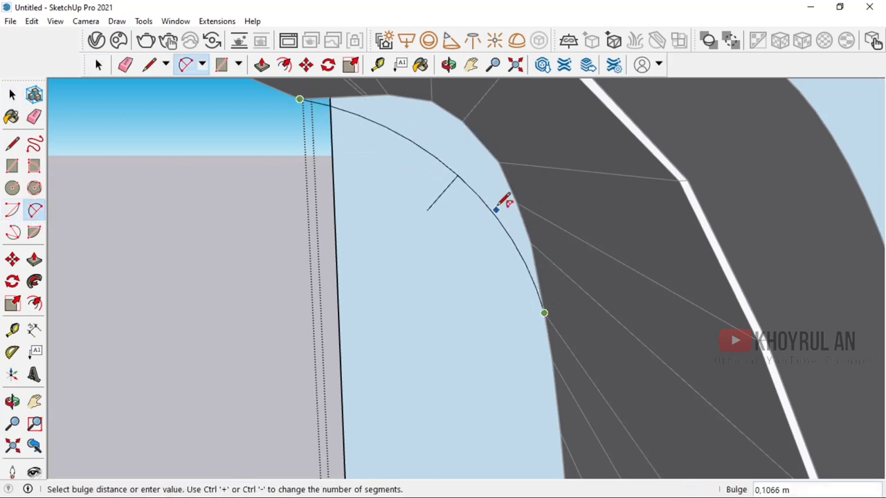
pyautogui.click(488, 191)
pyautogui.moveTo(488, 190)
pyautogui.mouseDown(button='middle')
pyautogui.moveTo(401, 148)
pyautogui.moveTo(450, 198)
pyautogui.moveTo(452, 178)
pyautogui.moveTo(498, 241)
pyautogui.mouseUp(button='middle')
# - Move the molding's end edges onto the arc so the molding bends to follow it
pyautogui.press('m')
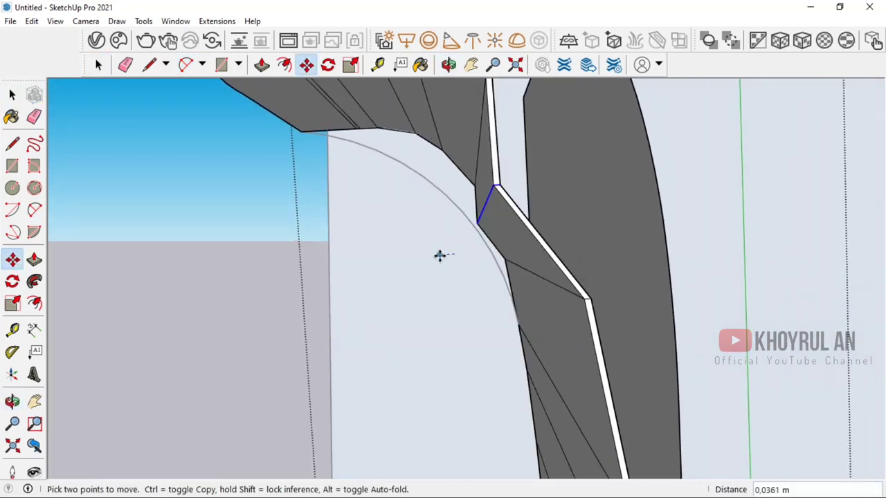
pyautogui.moveTo(638, 318); pyautogui.dragTo(638, 318)
pyautogui.press('m')
pyautogui.moveTo(638, 319)
pyautogui.mouseDown(button='middle')
pyautogui.moveTo(475, 326)
pyautogui.moveTo(503, 332)
pyautogui.moveTo(454, 251)
pyautogui.moveTo(477, 257)
pyautogui.mouseUp(button='middle')
pyautogui.click(475, 326)
pyautogui.moveTo(147, 136); pyautogui.dragTo(392, 300, button='middle')
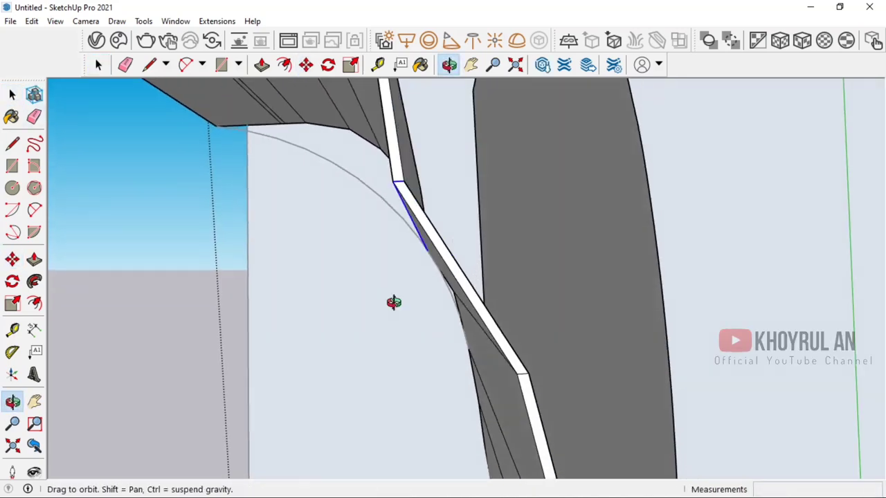
pyautogui.press('space')
pyautogui.press('m')
pyautogui.scroll(-5, 510, 340)
pyautogui.click(12, 97)
pyautogui.moveTo(484, 277)
pyautogui.mouseDown(button='middle')
pyautogui.moveTo(528, 282)
pyautogui.moveTo(454, 272)
pyautogui.mouseUp(button='middle')
pyautogui.press('m')
# - Delete the folded tip section at the top of the molding
pyautogui.scroll(3, 406, 300)
pyautogui.scroll(2, 360, 316)
pyautogui.scroll(3, 359, 316)
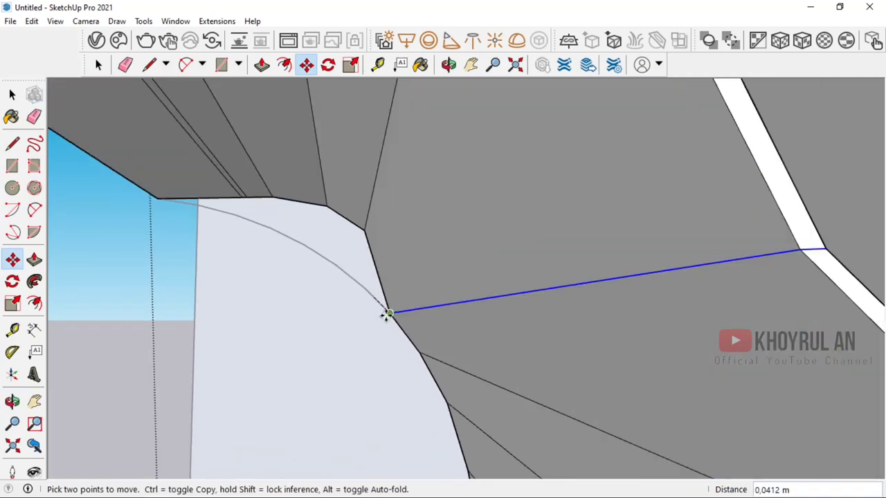
pyautogui.scroll(-5, 211, 211)
pyautogui.press('m')
pyautogui.scroll(3, 406, 253)
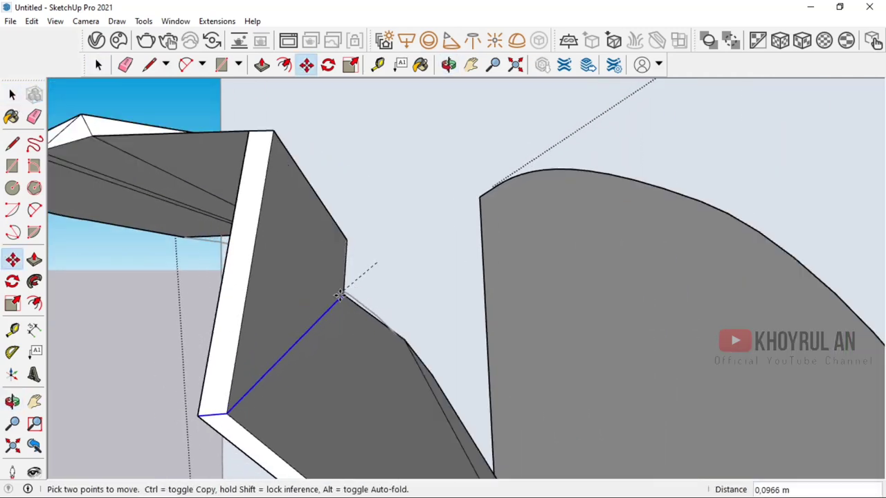
pyautogui.scroll(2, 352, 297)
pyautogui.press('o')
pyautogui.scroll(-8, 400, 317)
pyautogui.moveTo(400, 317); pyautogui.dragTo(370, 312)
pyautogui.press('m')
pyautogui.scroll(5, 352, 267)
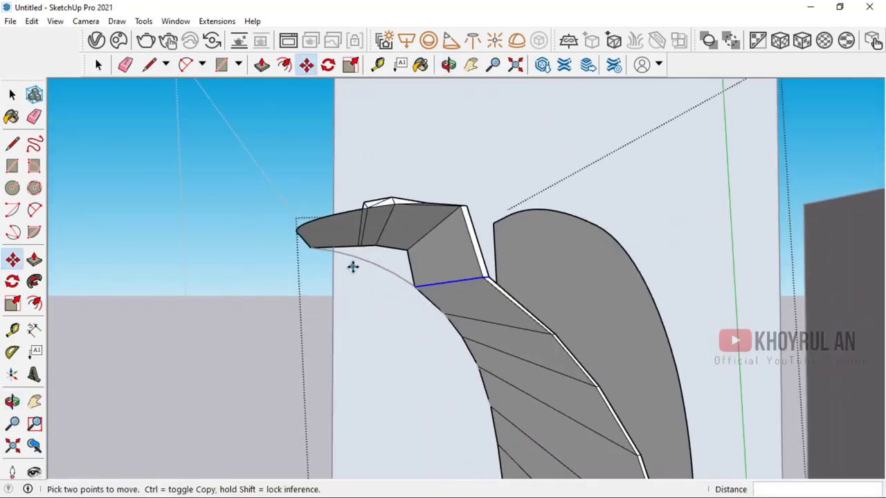
pyautogui.moveTo(533, 276); pyautogui.dragTo(426, 241, button='middle')
pyautogui.press('Delete')
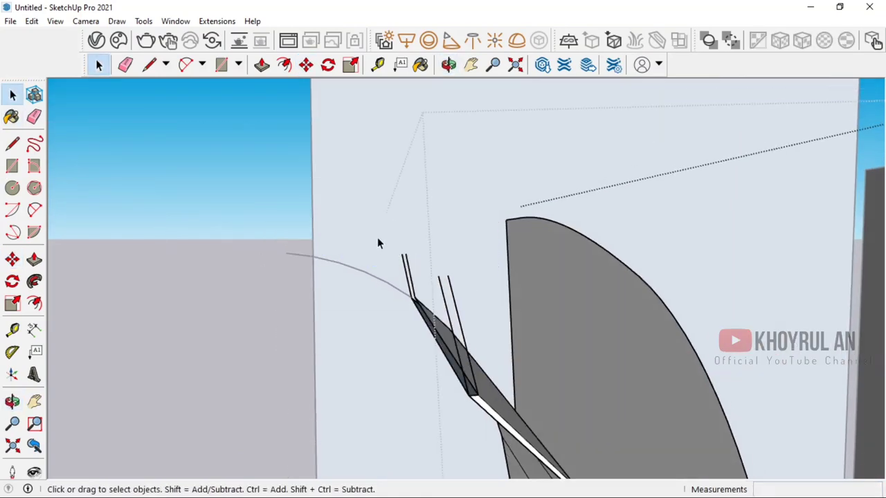
# - Extrude the molding's thin end face outward along the guide arc
pyautogui.press('l')
pyautogui.scroll(3, 413, 265)
pyautogui.click(405, 287)
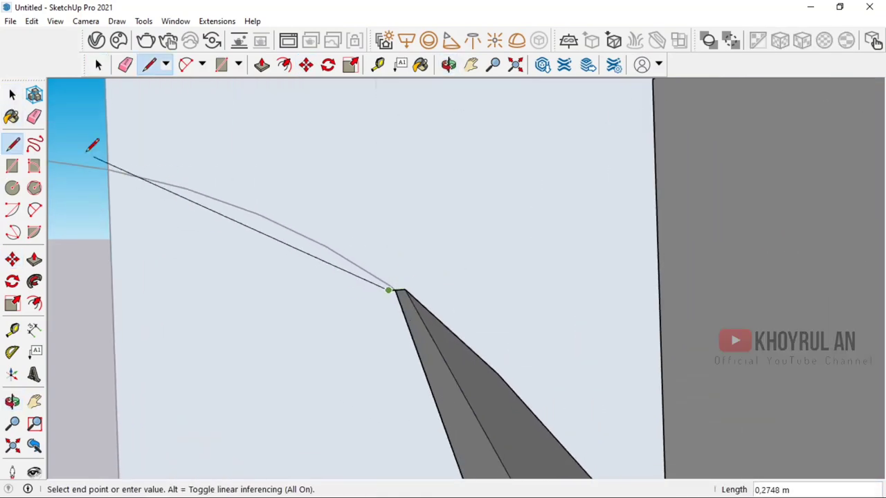
pyautogui.press('e')
pyautogui.scroll(2, 413, 294)
pyautogui.moveTo(208, 256); pyautogui.dragTo(385, 243, button='middle')
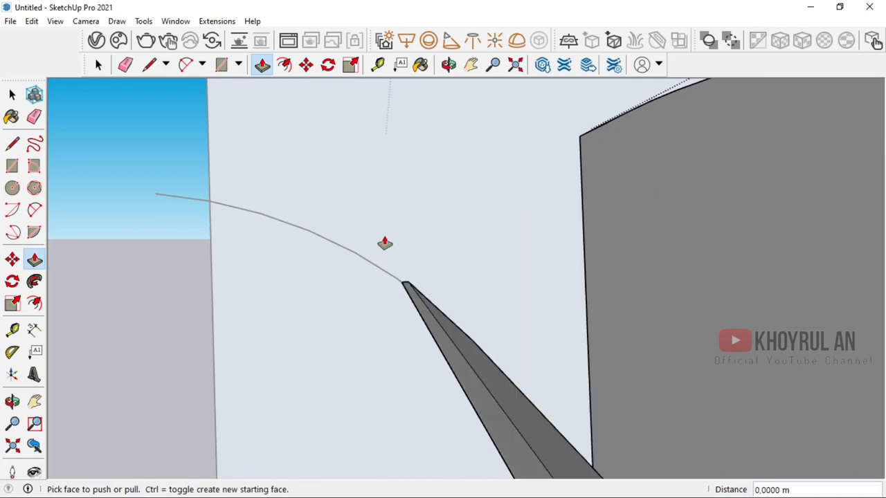
pyautogui.moveTo(299, 261); pyautogui.dragTo(81, 274, button='middle')
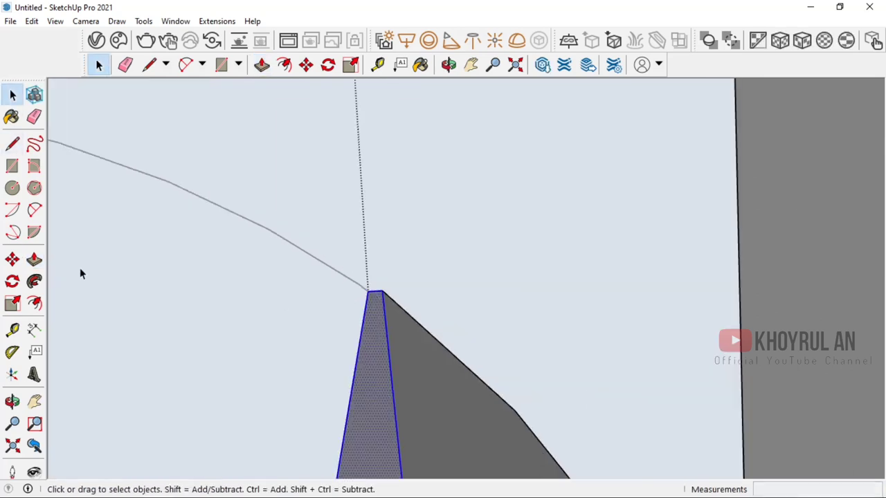
pyautogui.click(333, 231)
pyautogui.moveTo(334, 230)
pyautogui.mouseDown(button='middle')
pyautogui.moveTo(381, 260)
pyautogui.moveTo(362, 279)
pyautogui.mouseUp(button='middle')
pyautogui.click(393, 269)
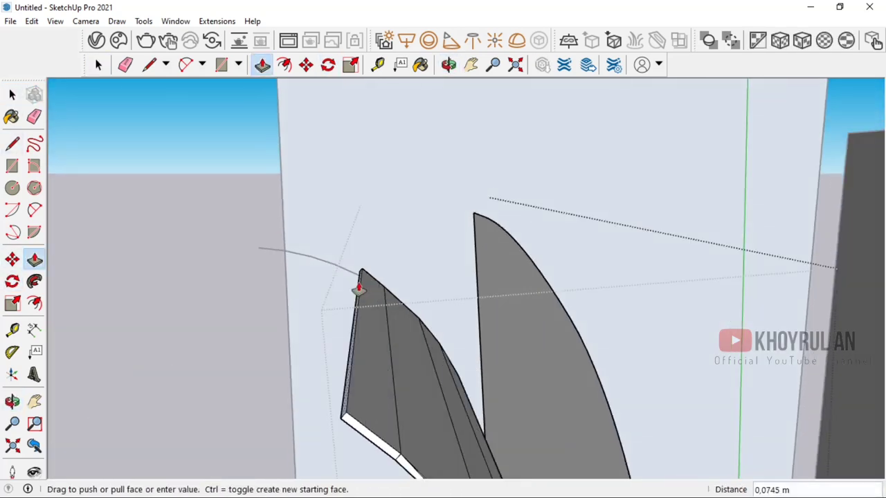
pyautogui.press('space')
# - Move the tip's thin left face to stretch the tip along its length
pyautogui.click(303, 316)
pyautogui.moveTo(367, 323)
pyautogui.mouseDown(button='middle')
pyautogui.moveTo(302, 316)
pyautogui.moveTo(271, 287)
pyautogui.mouseUp(button='middle')
pyautogui.press('m')
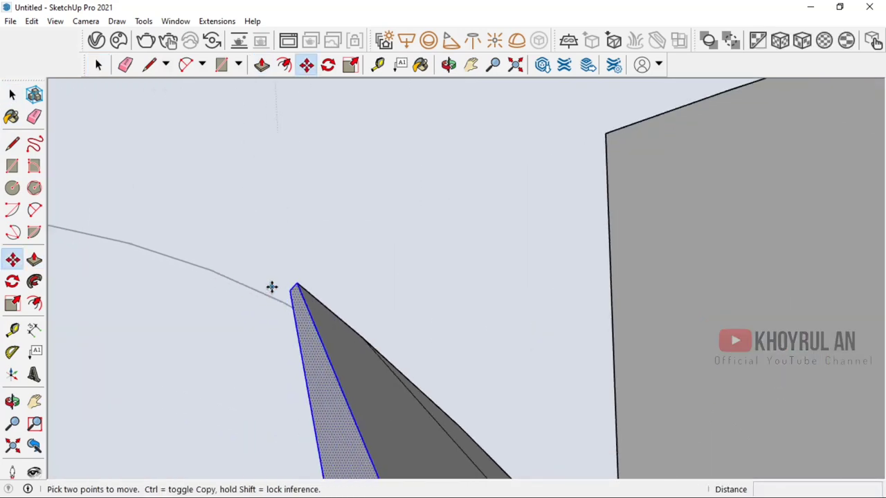
pyautogui.moveTo(233, 369); pyautogui.dragTo(326, 261, button='middle')
pyautogui.click(12, 304)
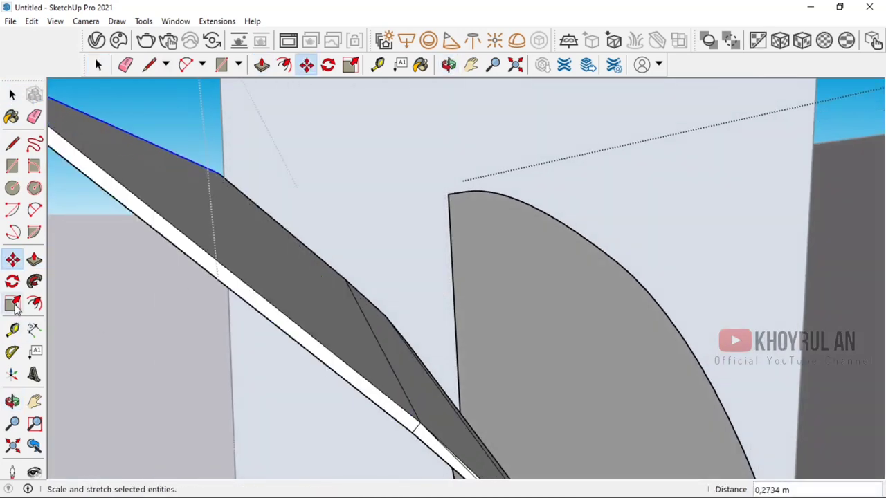
pyautogui.moveTo(208, 312)
pyautogui.mouseDown(button='middle')
pyautogui.moveTo(316, 317)
pyautogui.moveTo(179, 430)
pyautogui.mouseUp(button='middle')
pyautogui.click(325, 302)
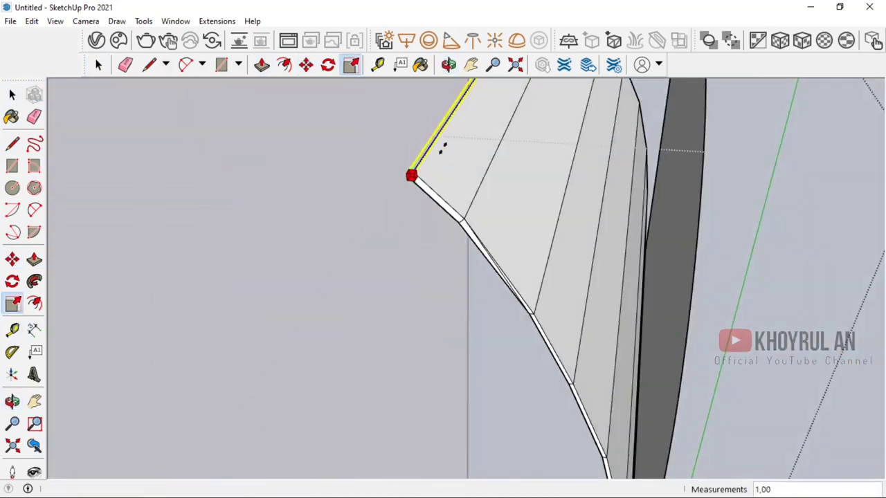
pyautogui.moveTo(441, 149)
pyautogui.mouseDown(button='middle')
pyautogui.moveTo(529, 238)
pyautogui.moveTo(402, 290)
pyautogui.moveTo(416, 301)
pyautogui.moveTo(443, 374)
pyautogui.moveTo(458, 148)
pyautogui.moveTo(416, 164)
pyautogui.moveTo(395, 231)
pyautogui.moveTo(436, 178)
pyautogui.moveTo(419, 204)
pyautogui.moveTo(361, 237)
pyautogui.moveTo(586, 224)
pyautogui.moveTo(397, 271)
pyautogui.moveTo(336, 261)
pyautogui.moveTo(399, 301)
pyautogui.mouseUp(button='middle')
pyautogui.click(436, 179)
# - Select the molding end's corner and move its left tip edge
pyautogui.press('space')
pyautogui.press('m')
pyautogui.click(12, 97)
pyautogui.moveTo(364, 176); pyautogui.dragTo(495, 261)
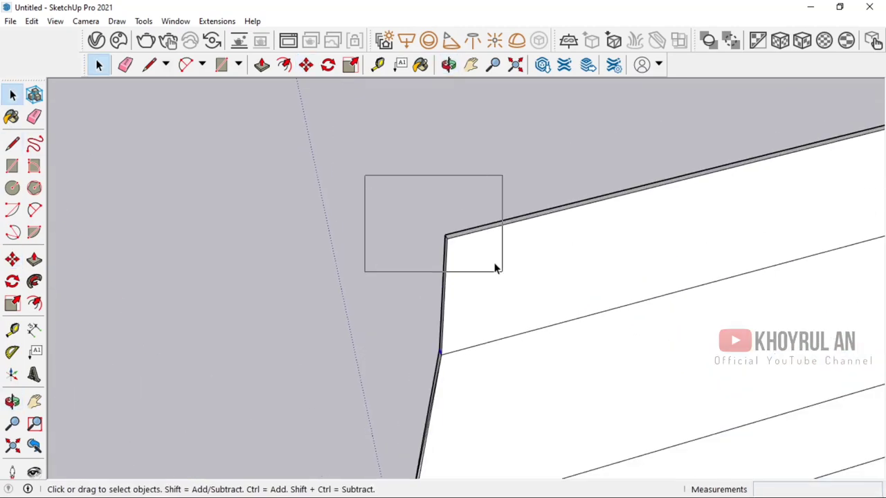
pyautogui.press('m')
pyautogui.moveTo(485, 229)
pyautogui.mouseDown(button='middle')
pyautogui.moveTo(389, 225)
pyautogui.moveTo(291, 248)
pyautogui.moveTo(67, 164)
pyautogui.mouseUp(button='middle')
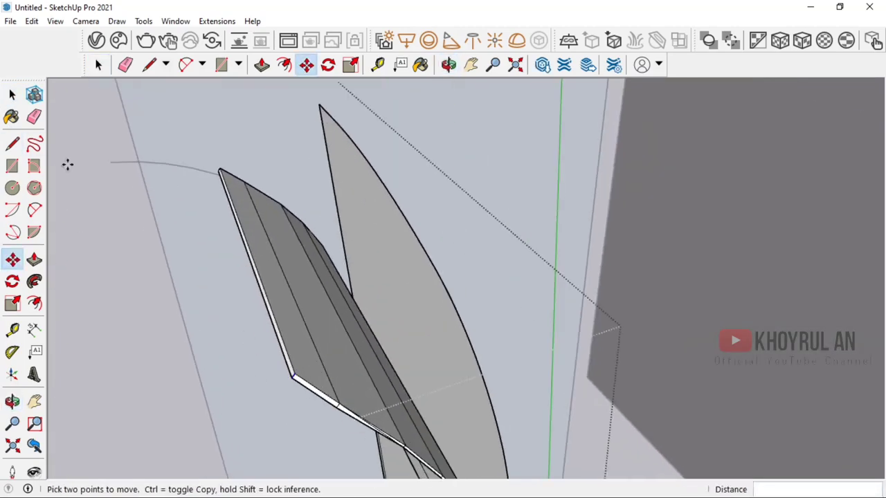
pyautogui.press('space')
pyautogui.scroll(3, 198, 174)
pyautogui.click(198, 177)
pyautogui.press('m')
pyautogui.click(195, 170)
# - Move the molding's tip edges to pull the end out to the guide arc
pyautogui.moveTo(148, 173); pyautogui.dragTo(159, 214, button='middle')
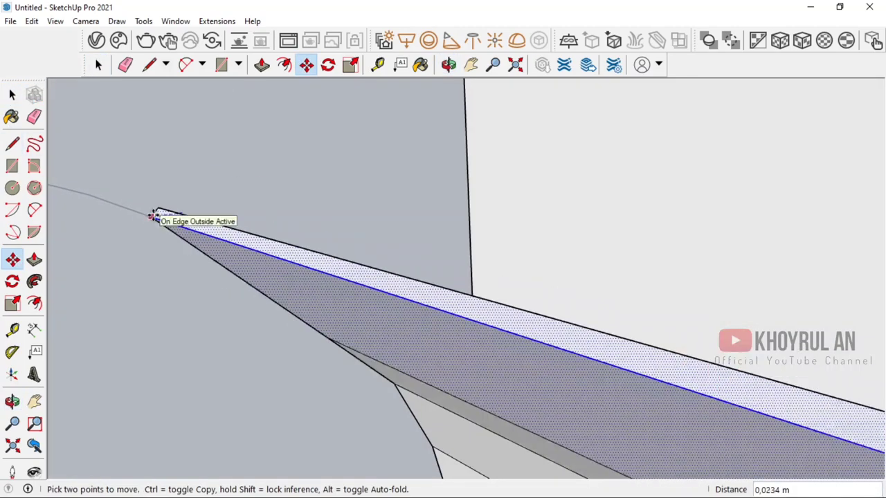
pyautogui.press('o')
pyautogui.scroll(-3, 164, 204)
pyautogui.moveTo(164, 204)
pyautogui.mouseDown()
pyautogui.moveTo(150, 158)
pyautogui.moveTo(174, 182)
pyautogui.mouseUp()
pyautogui.moveTo(174, 181); pyautogui.dragTo(445, 307, button='middle')
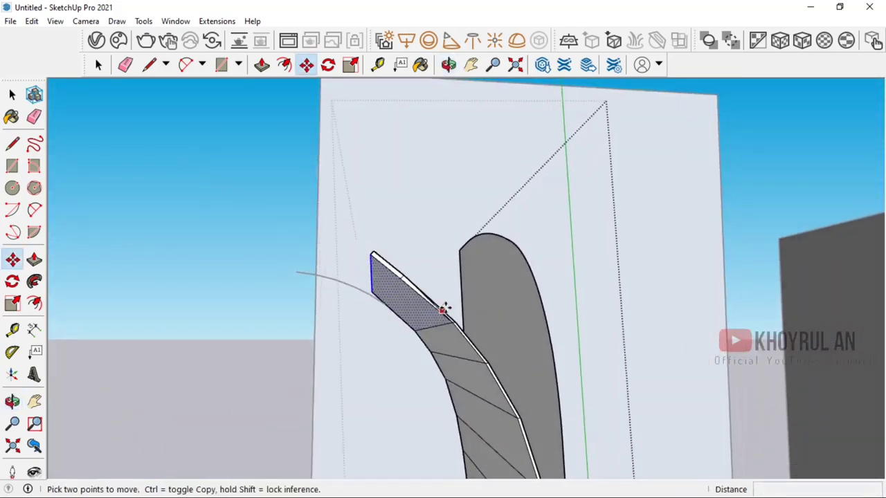
pyautogui.scroll(5, 389, 234)
pyautogui.press('space')
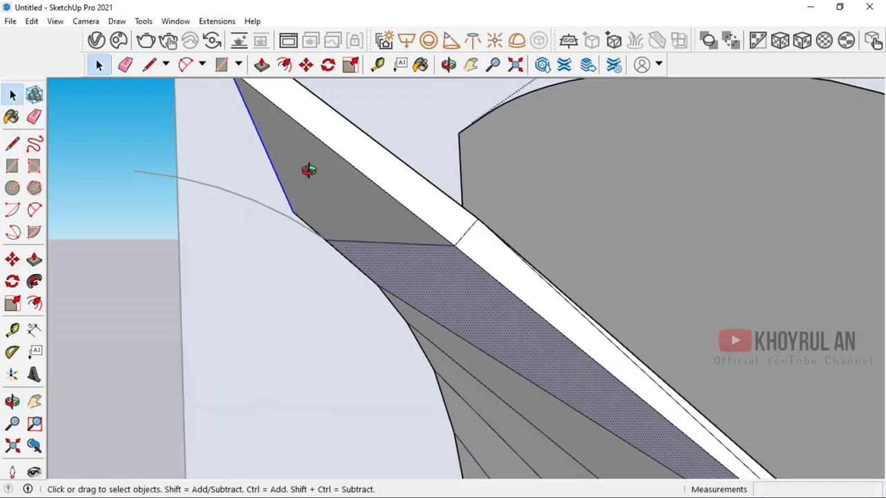
pyautogui.click(306, 170)
pyautogui.press('m')
pyautogui.scroll(3, 99, 93)
pyautogui.scroll(-3, 288, 181)
pyautogui.moveTo(287, 181)
pyautogui.mouseDown(button='middle')
pyautogui.moveTo(312, 198)
pyautogui.moveTo(130, 220)
pyautogui.mouseUp(button='middle')
pyautogui.scroll(3, 130, 220)
pyautogui.moveTo(292, 188); pyautogui.dragTo(287, 162, button='middle')
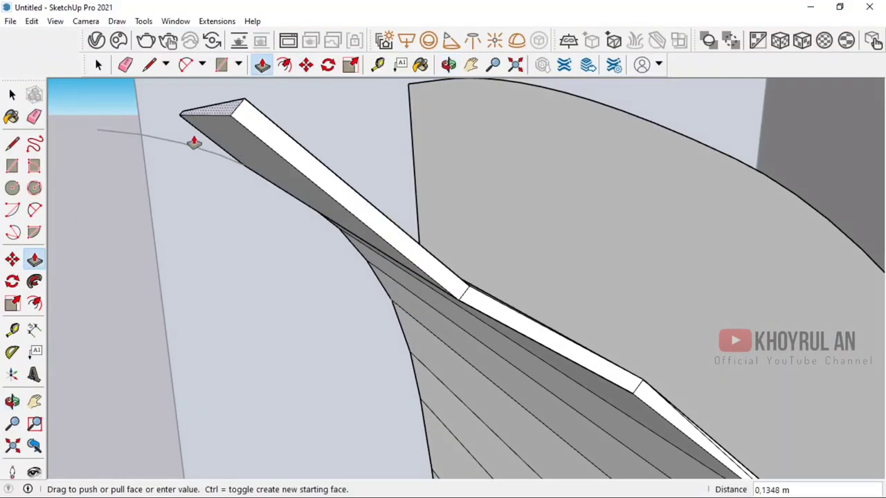
pyautogui.click(126, 141)
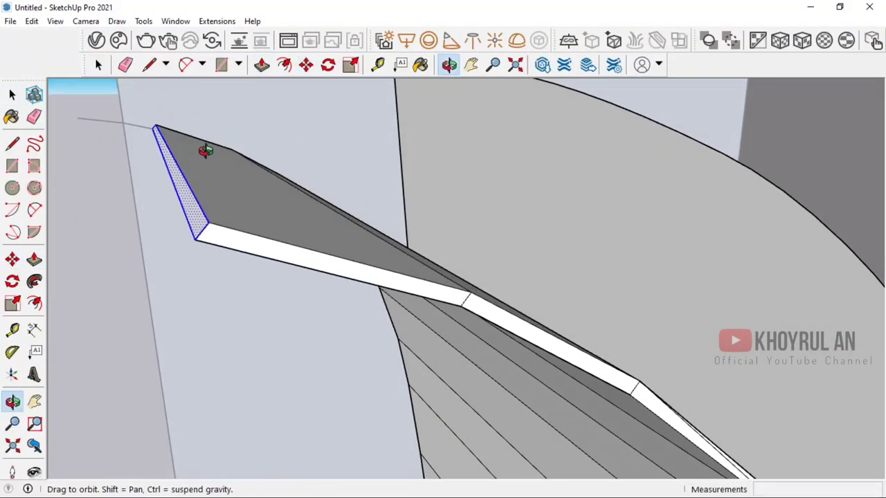
# - Scale the tip face shorter and push/pull the thin end face
pyautogui.moveTo(160, 107); pyautogui.dragTo(162, 91, button='middle')
pyautogui.press('s')
pyautogui.moveTo(352, 318); pyautogui.dragTo(297, 270)
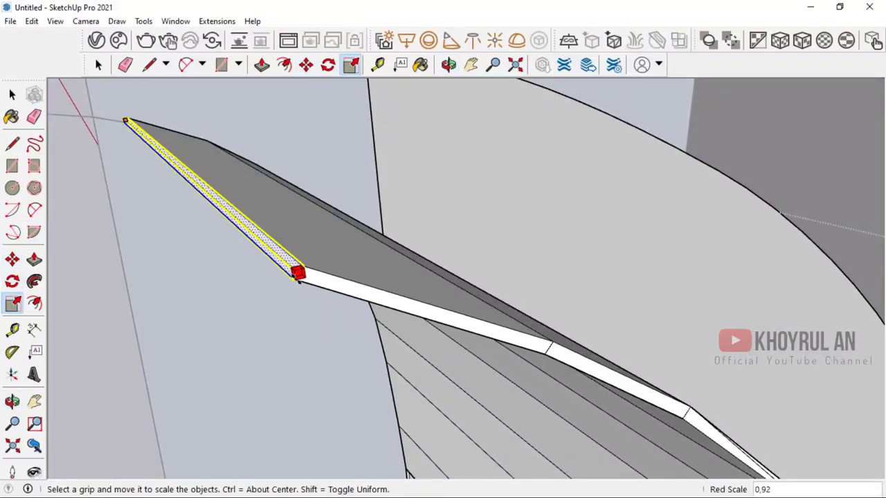
pyautogui.moveTo(297, 270)
pyautogui.mouseDown(button='middle')
pyautogui.moveTo(224, 349)
pyautogui.moveTo(500, 388)
pyautogui.moveTo(359, 311)
pyautogui.mouseUp(button='middle')
pyautogui.moveTo(360, 312); pyautogui.dragTo(445, 187)
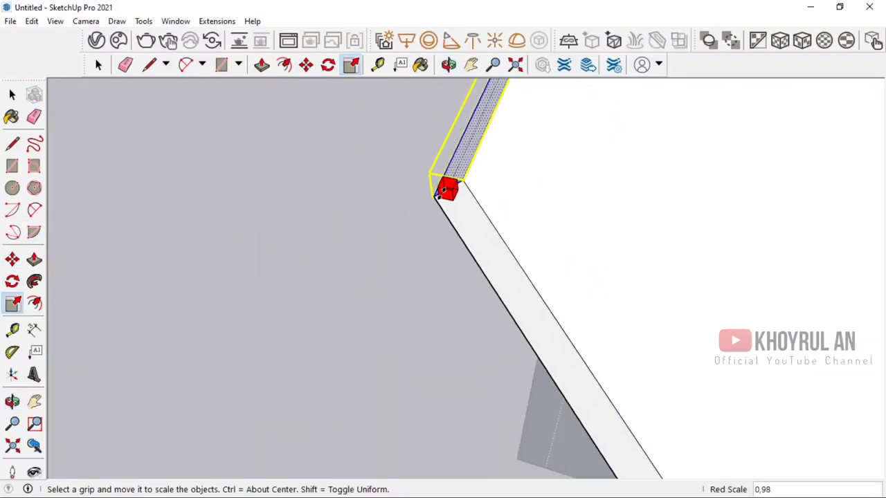
pyautogui.moveTo(445, 188)
pyautogui.mouseDown(button='middle')
pyautogui.moveTo(402, 330)
pyautogui.moveTo(436, 102)
pyautogui.moveTo(406, 164)
pyautogui.mouseUp(button='middle')
pyautogui.press('p')
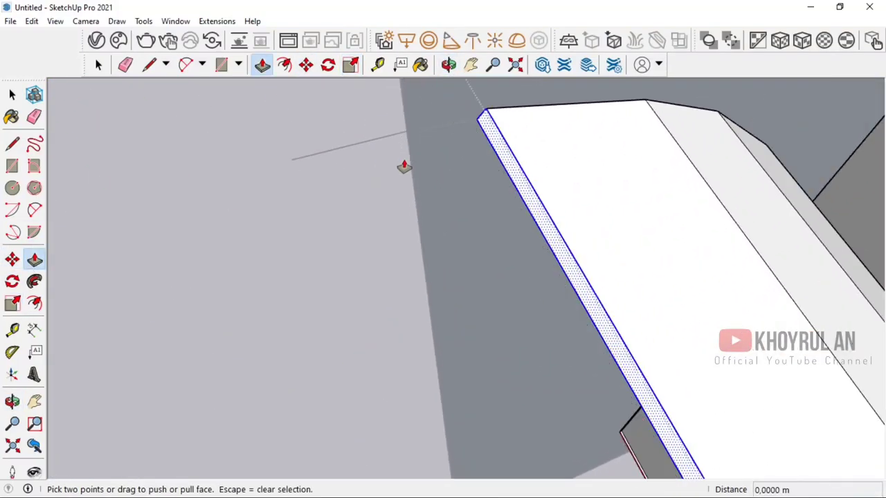
pyautogui.click(407, 131)
# - Move the molding's tip corner to start tapering the end
pyautogui.press('m')
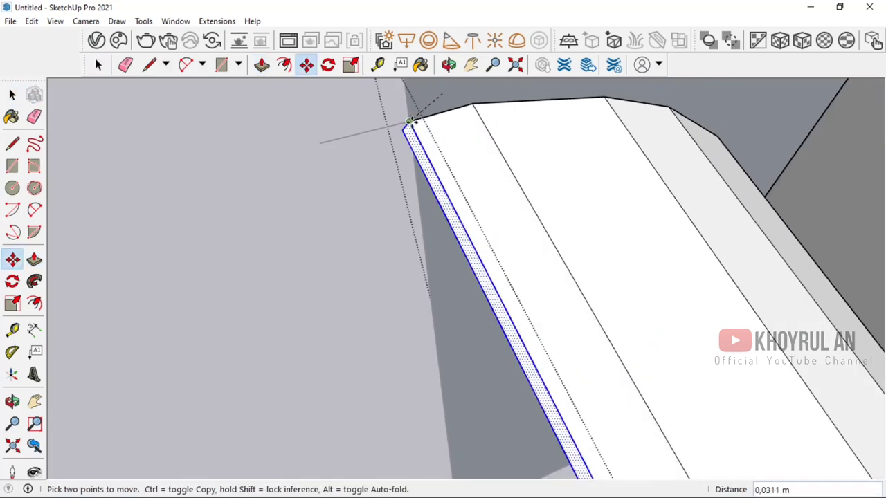
pyautogui.moveTo(449, 121)
pyautogui.mouseDown(button='middle')
pyautogui.moveTo(538, 231)
pyautogui.moveTo(458, 174)
pyautogui.moveTo(427, 340)
pyautogui.mouseUp(button='middle')
pyautogui.press('space')
pyautogui.press('m')
pyautogui.click(427, 340)
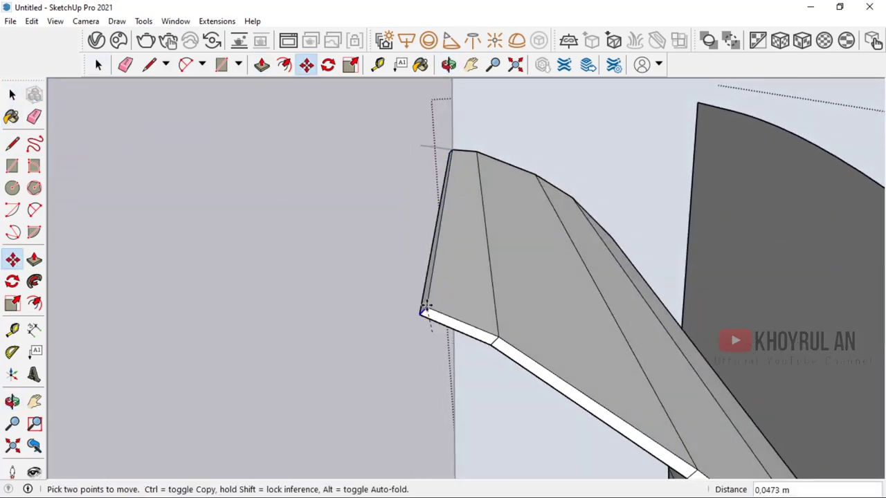
pyautogui.moveTo(439, 225); pyautogui.dragTo(469, 263, button='middle')
pyautogui.scroll(2, 307, 337)
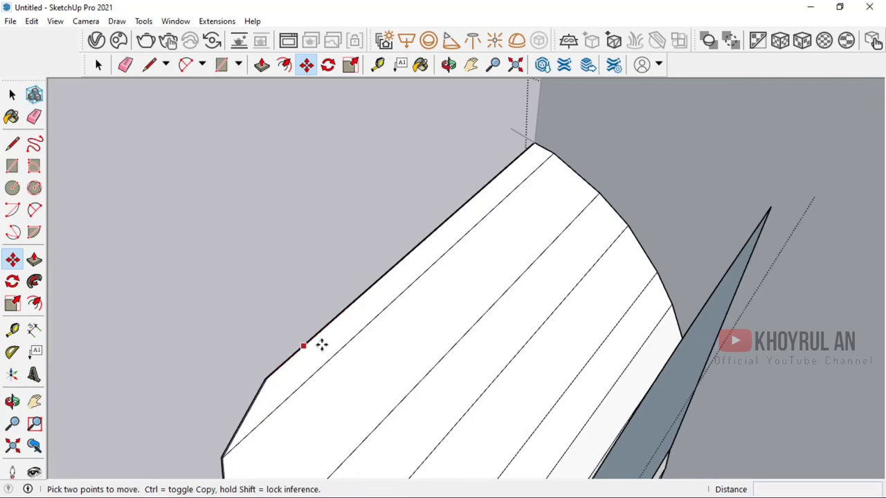
pyautogui.scroll(-2, 326, 374)
pyautogui.moveTo(331, 407)
pyautogui.mouseDown(button='middle')
pyautogui.moveTo(489, 290)
pyautogui.moveTo(679, 283)
pyautogui.moveTo(701, 257)
pyautogui.moveTo(602, 323)
pyautogui.moveTo(370, 286)
pyautogui.mouseUp(button='middle')
# - Move the edges near the molding tip and across its face to taper it
pyautogui.press('m')
pyautogui.press('space')
pyautogui.moveTo(294, 96); pyautogui.dragTo(336, 290)
pyautogui.press('m')
pyautogui.scroll(2, 322, 253)
pyautogui.click(322, 253)
pyautogui.scroll(2, 356, 102)
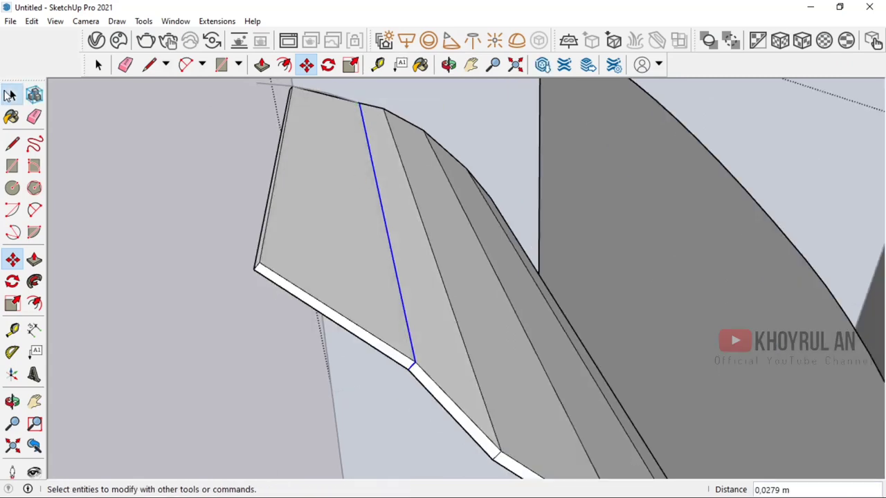
pyautogui.click(9, 94)
pyautogui.moveTo(277, 208); pyautogui.dragTo(319, 138, button='middle')
pyautogui.press('m')
pyautogui.click(326, 109)
pyautogui.moveTo(326, 108)
pyautogui.mouseDown(button='middle')
pyautogui.moveTo(413, 275)
pyautogui.moveTo(390, 263)
pyautogui.moveTo(425, 231)
pyautogui.moveTo(458, 249)
pyautogui.moveTo(415, 222)
pyautogui.moveTo(290, 194)
pyautogui.moveTo(451, 267)
pyautogui.moveTo(348, 395)
pyautogui.mouseUp(button='middle')
# - Select another edge on the molding and check the tapered tip edge-on
pyautogui.click(10, 97)
pyautogui.click(12, 95)
pyautogui.press('space')
pyautogui.press('m')
pyautogui.press('space')
pyautogui.moveTo(326, 315); pyautogui.dragTo(345, 341, button='middle')
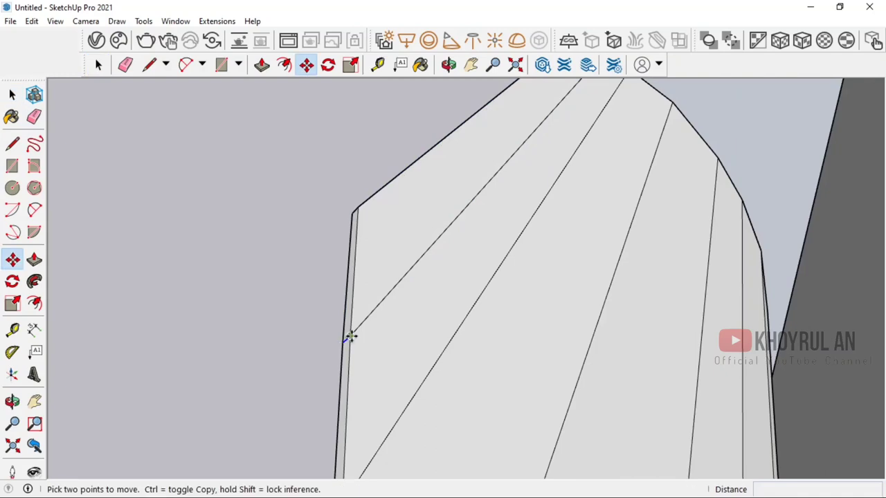
pyautogui.scroll(-2, 351, 337)
pyautogui.moveTo(336, 372)
pyautogui.mouseDown(button='middle')
pyautogui.moveTo(224, 366)
pyautogui.moveTo(395, 311)
pyautogui.moveTo(368, 420)
pyautogui.mouseUp(button='middle')
pyautogui.scroll(5, 333, 336)
# - Push/pull the tip's thin end face and side face to tidy its thickness
pyautogui.scroll(-3, 412, 286)
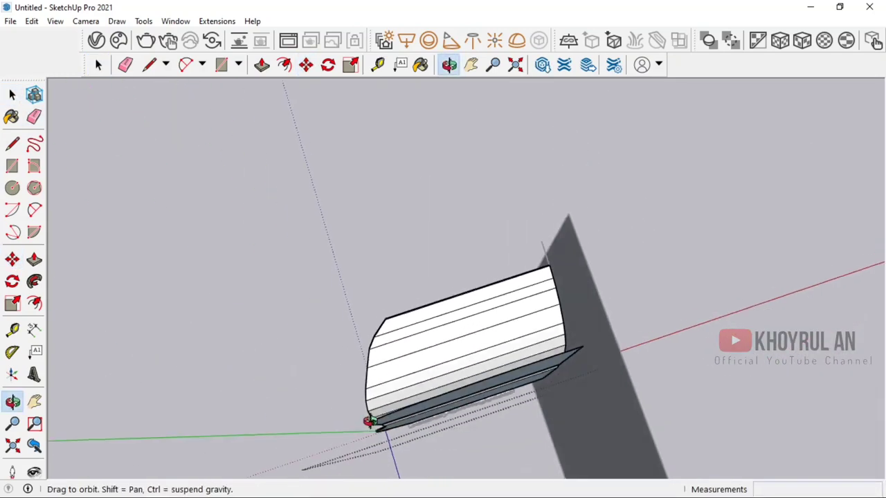
pyautogui.scroll(4, 431, 134)
pyautogui.press('p')
pyautogui.click(414, 135)
pyautogui.click(404, 135)
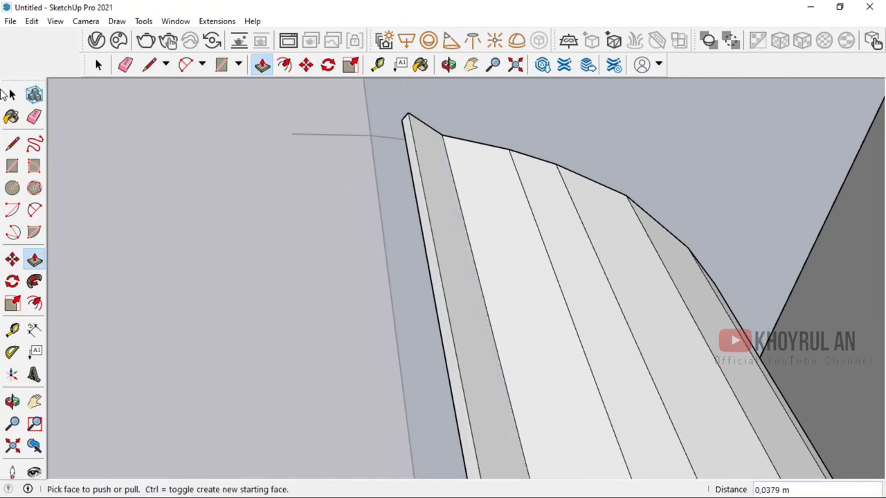
pyautogui.press('m')
pyautogui.moveTo(399, 134)
pyautogui.mouseDown(button='middle')
pyautogui.moveTo(392, 344)
pyautogui.moveTo(376, 367)
pyautogui.moveTo(351, 297)
pyautogui.moveTo(308, 291)
pyautogui.moveTo(405, 178)
pyautogui.mouseUp(button='middle')
pyautogui.press('s')
pyautogui.press('p')
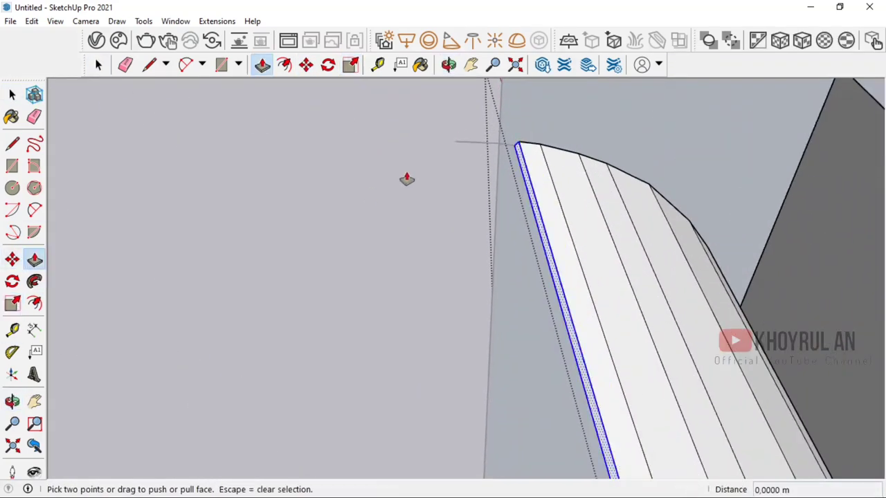
pyautogui.click(454, 121)
pyautogui.click(453, 114)
# - Select the tip edge and scale the thin end face narrower
pyautogui.press('space')
pyautogui.click(484, 284)
pyautogui.press('m')
pyautogui.click(477, 120)
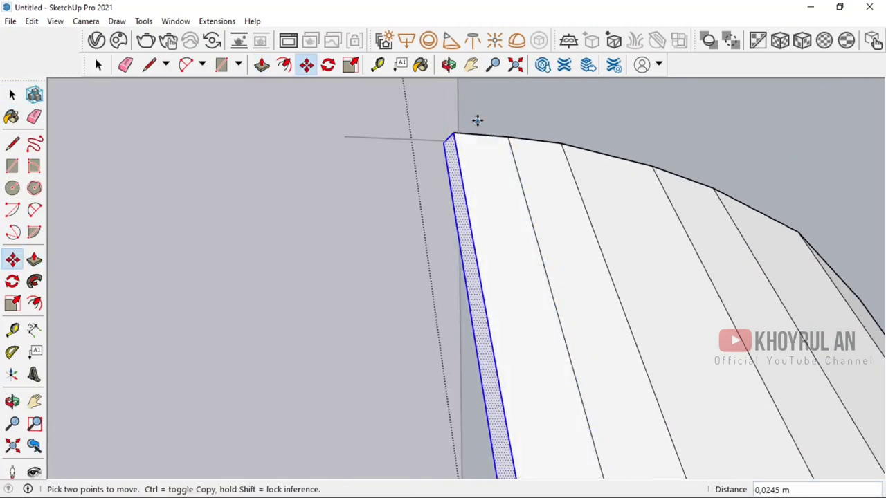
pyautogui.moveTo(476, 120); pyautogui.dragTo(415, 276, button='middle')
pyautogui.press('s')
pyautogui.scroll(3, 522, 356)
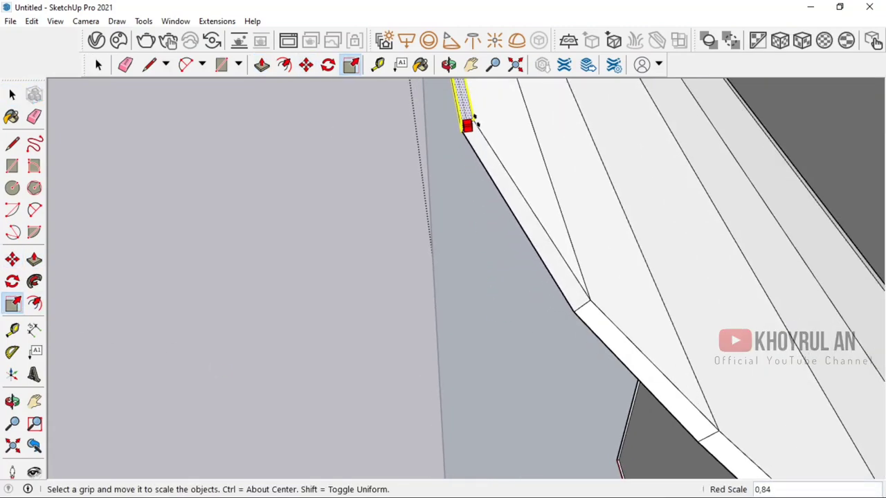
pyautogui.moveTo(476, 123)
pyautogui.mouseDown(button='middle')
pyautogui.moveTo(580, 295)
pyautogui.moveTo(625, 183)
pyautogui.mouseUp(button='middle')
pyautogui.press('space')
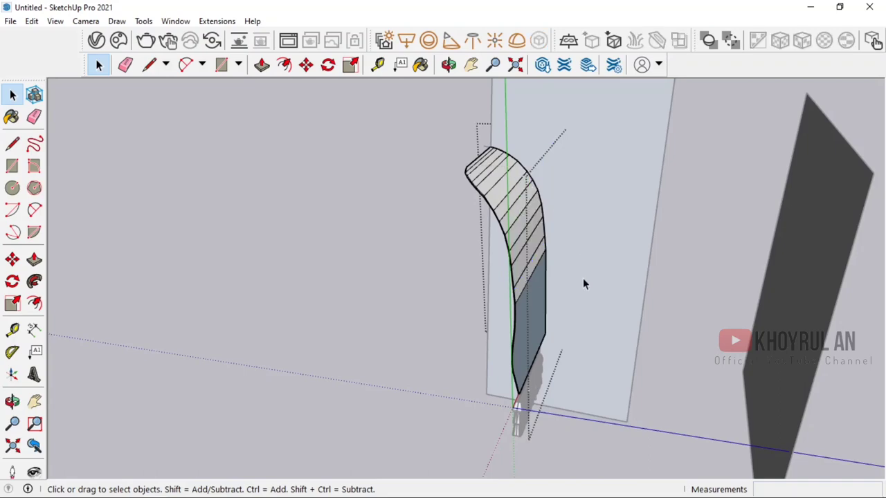
# - Scale the curved molding's height on the blue axis to 0.87
pyautogui.moveTo(582, 278); pyautogui.dragTo(423, 128, button='middle')
pyautogui.moveTo(600, 340); pyautogui.dragTo(427, 265, button='middle')
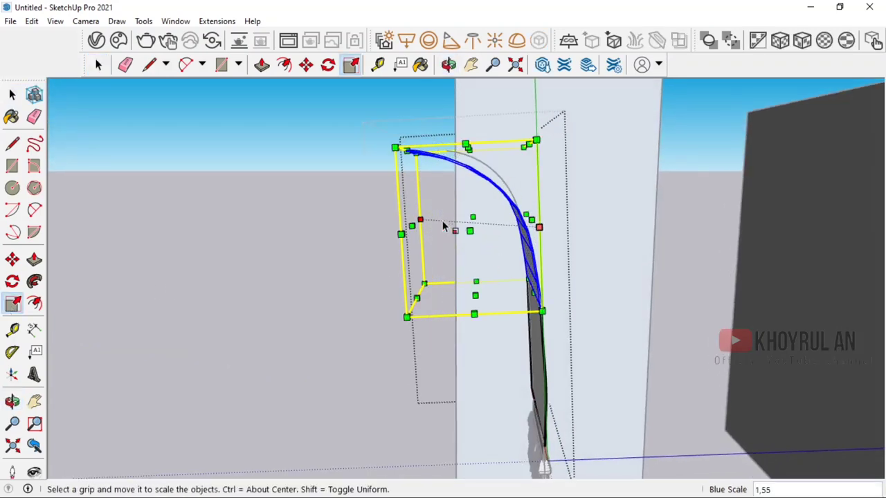
pyautogui.moveTo(444, 227)
pyautogui.mouseDown(button='middle')
pyautogui.moveTo(463, 146)
pyautogui.moveTo(467, 233)
pyautogui.mouseUp(button='middle')
pyautogui.moveTo(467, 222); pyautogui.dragTo(429, 220)
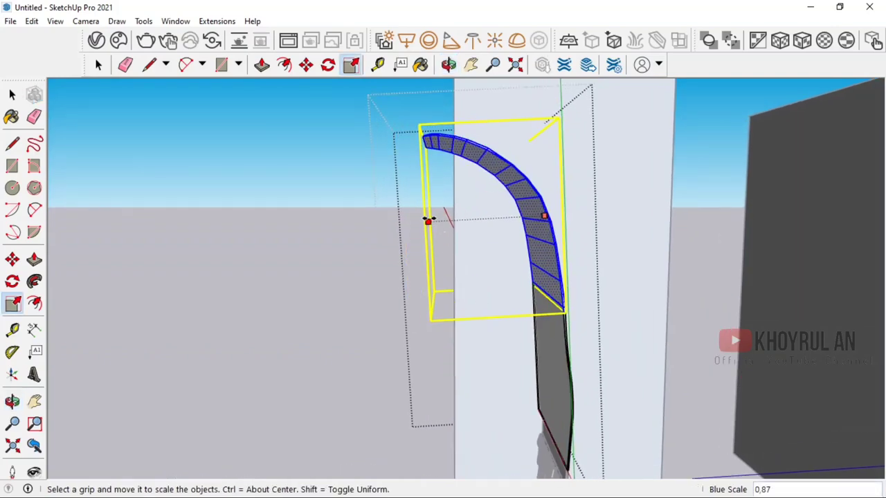
pyautogui.moveTo(429, 220)
pyautogui.mouseDown(button='middle')
pyautogui.moveTo(477, 198)
pyautogui.moveTo(471, 182)
pyautogui.mouseUp(button='middle')
pyautogui.click(12, 94)
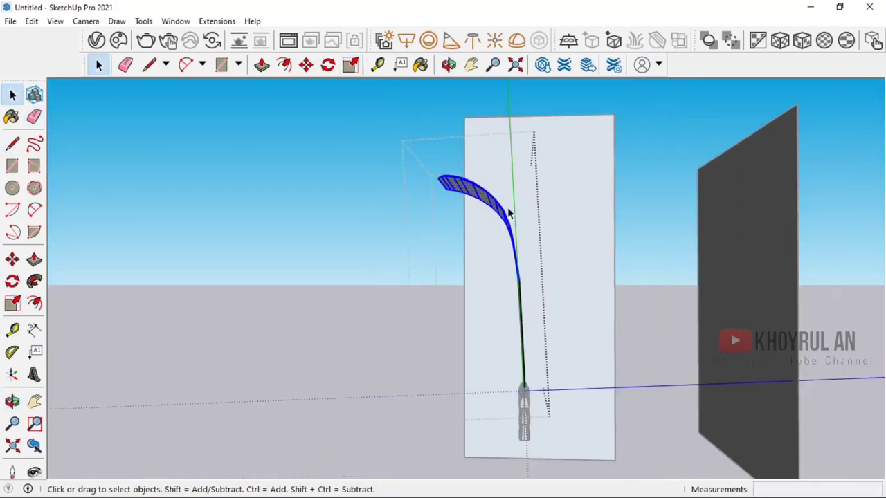
pyautogui.moveTo(509, 214)
pyautogui.mouseDown(button='middle')
pyautogui.moveTo(552, 237)
pyautogui.moveTo(506, 265)
pyautogui.moveTo(593, 259)
pyautogui.mouseUp(button='middle')
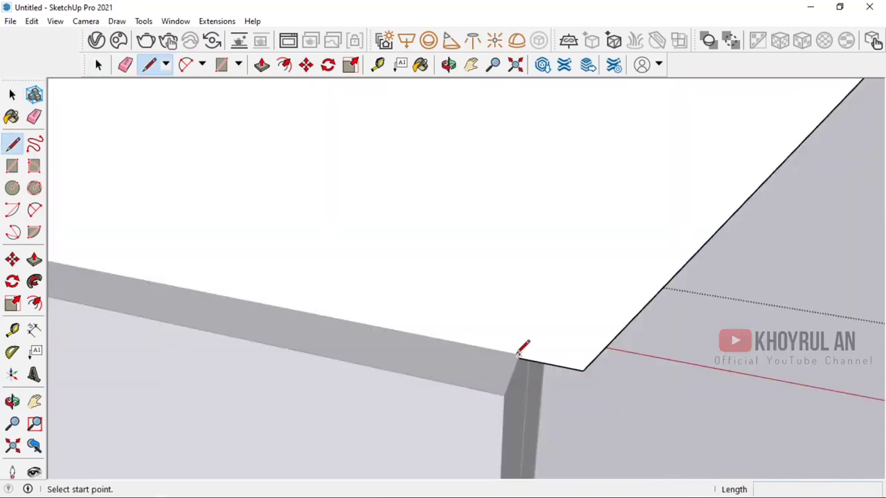
# - Rotate the arrow profile upright about a pivot and baseline on the panel edge
pyautogui.click(520, 354)
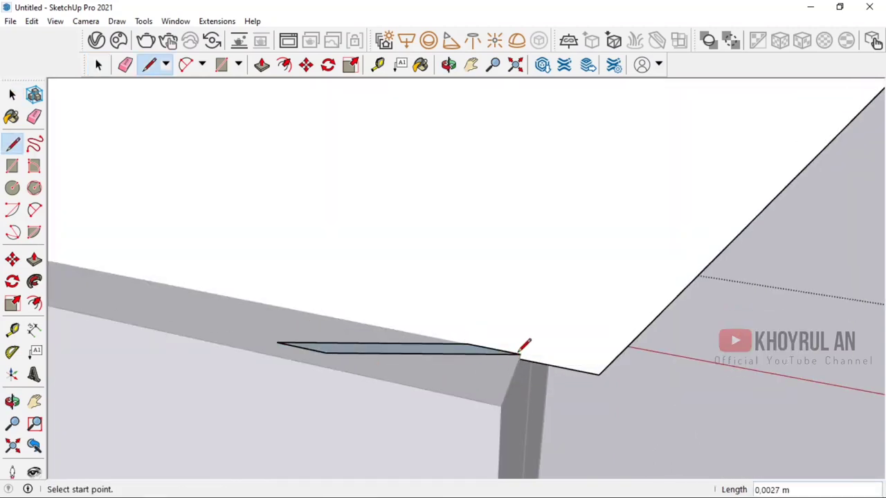
pyautogui.moveTo(525, 346)
pyautogui.mouseDown(button='middle')
pyautogui.moveTo(559, 371)
pyautogui.moveTo(576, 404)
pyautogui.moveTo(492, 389)
pyautogui.mouseUp(button='middle')
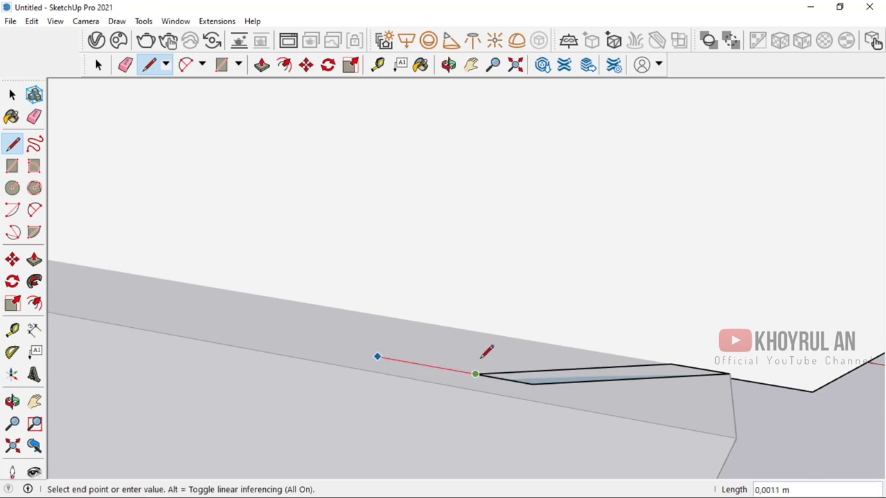
pyautogui.scroll(2, 505, 367)
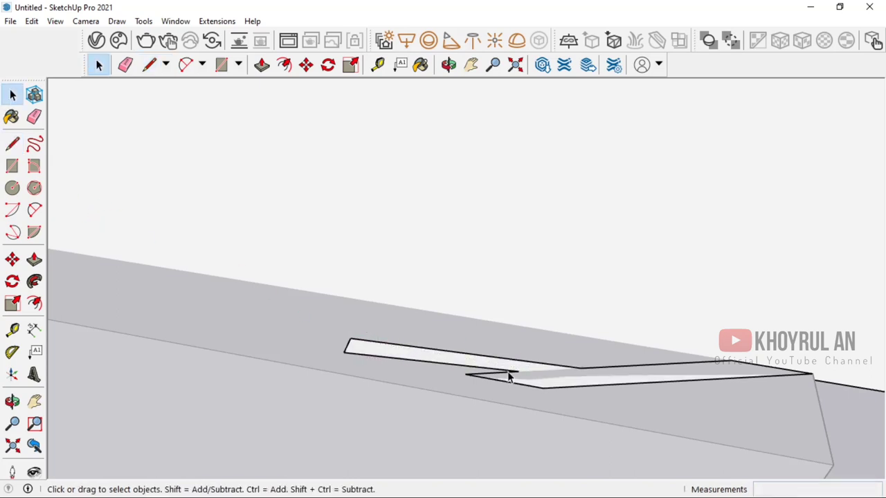
pyautogui.press('m')
pyautogui.click(730, 360)
pyautogui.press('ctrl')
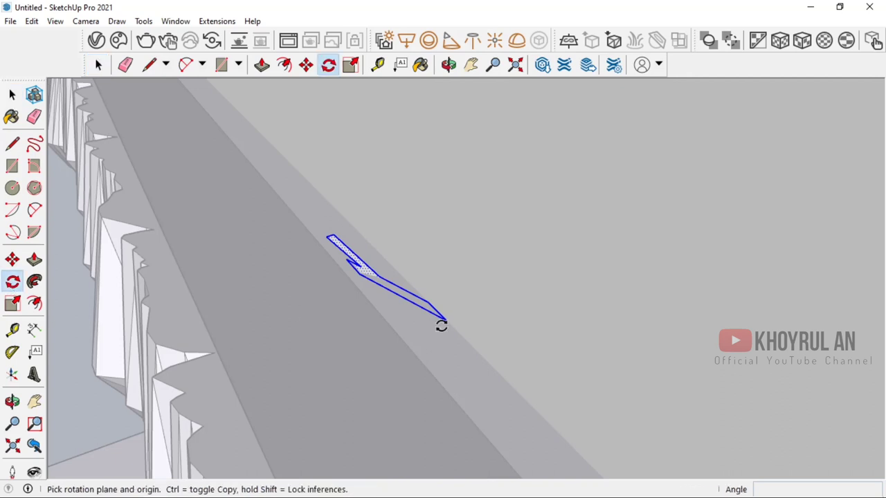
pyautogui.click(434, 306)
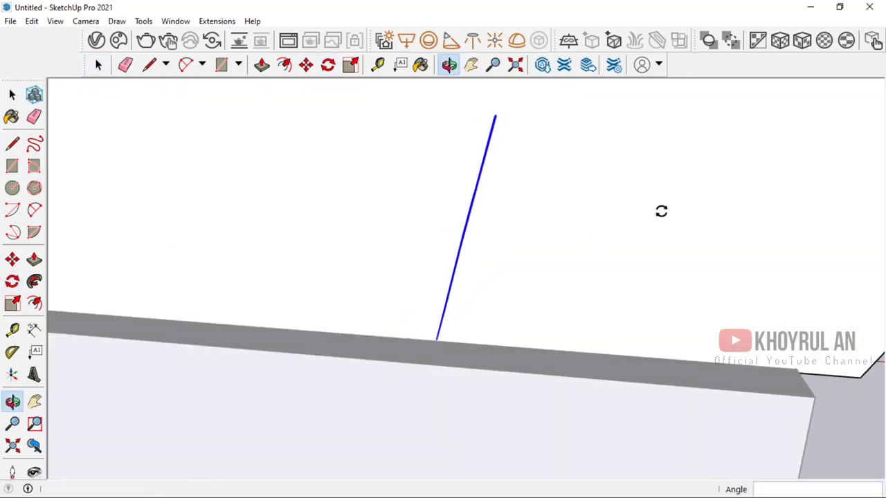
pyautogui.click(378, 336)
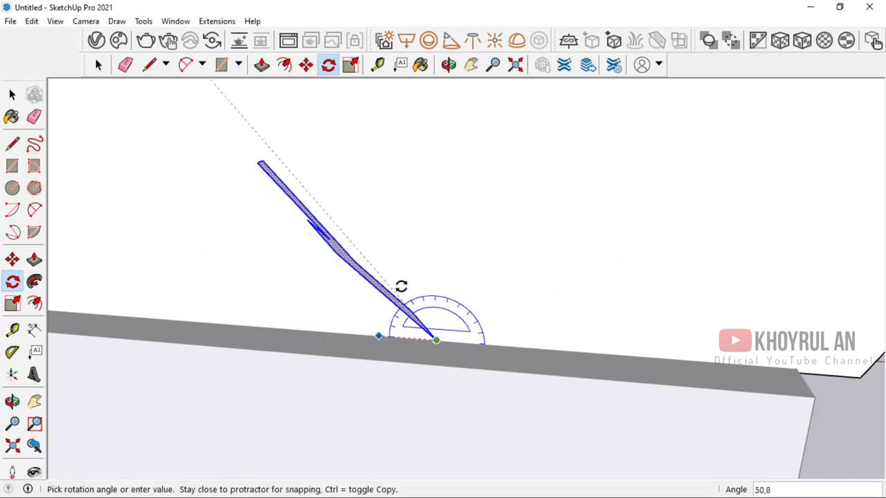
pyautogui.click(431, 279)
pyautogui.moveTo(409, 337); pyautogui.dragTo(297, 311, button='middle')
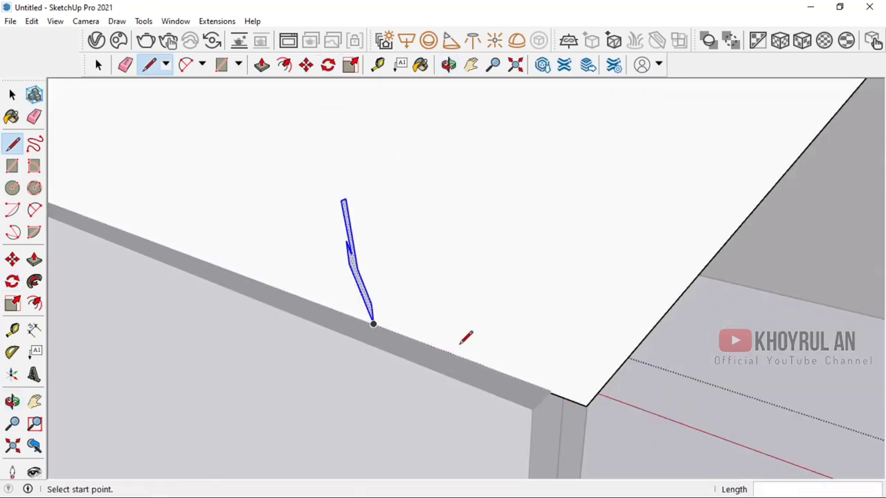
# - Sweep the arrow profile face along the panel's curved edge with Follow Me
pyautogui.scroll(2, 482, 357)
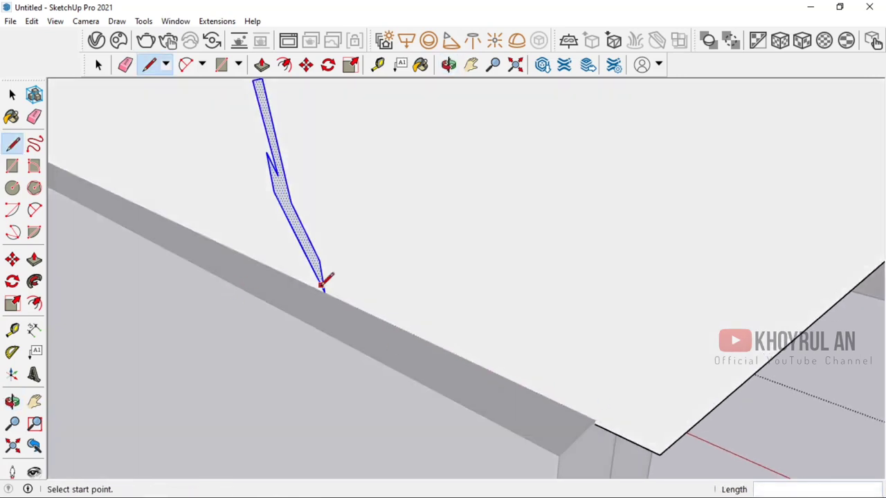
pyautogui.scroll(-3, 322, 319)
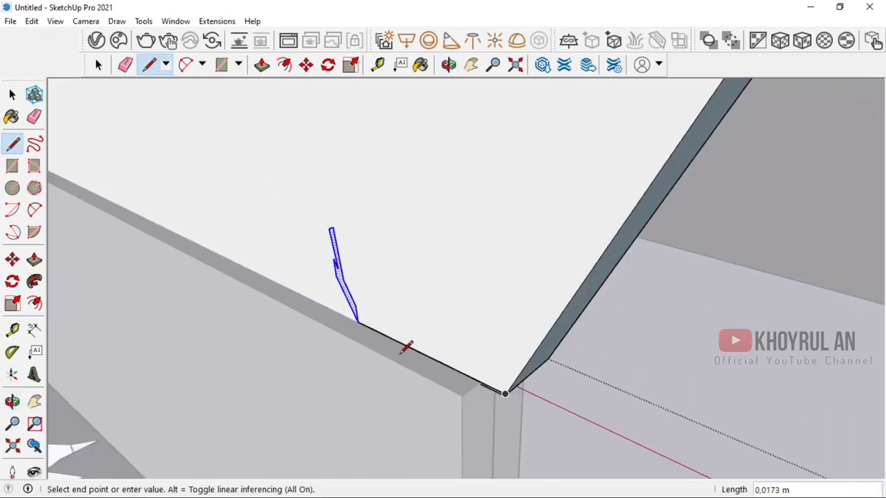
pyautogui.scroll(3, 406, 346)
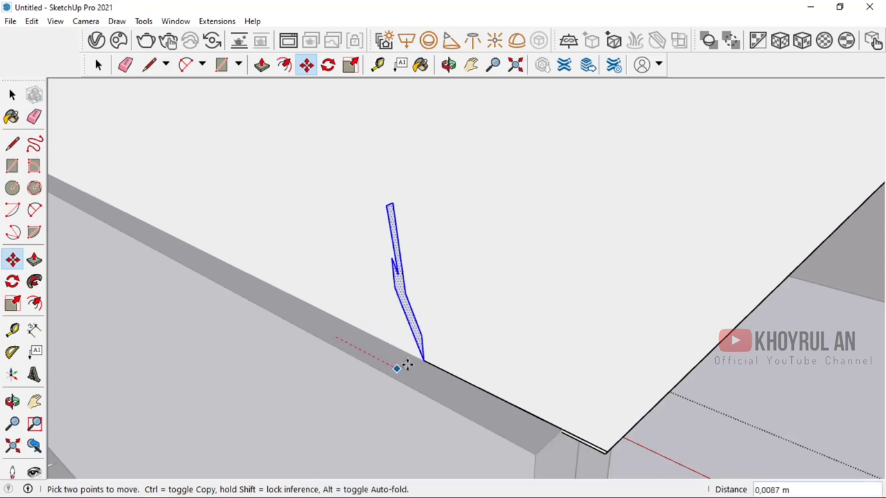
pyautogui.click(35, 282)
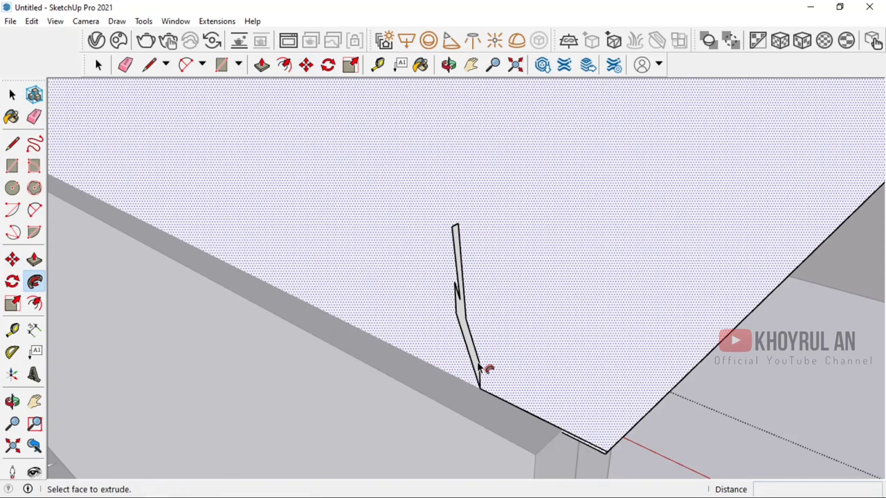
pyautogui.click(477, 361)
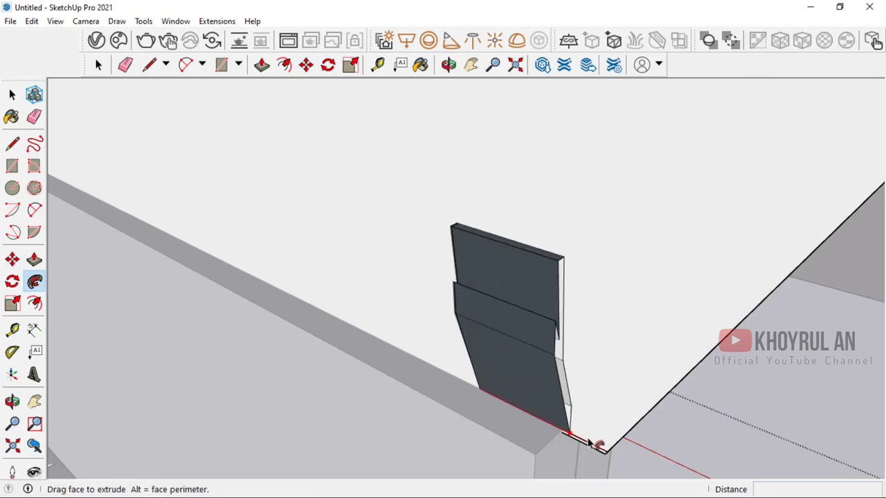
pyautogui.moveTo(629, 436)
pyautogui.mouseDown(button='middle')
pyautogui.moveTo(728, 362)
pyautogui.moveTo(689, 266)
pyautogui.moveTo(679, 263)
pyautogui.moveTo(653, 336)
pyautogui.moveTo(697, 273)
pyautogui.moveTo(689, 180)
pyautogui.moveTo(710, 394)
pyautogui.moveTo(712, 275)
pyautogui.moveTo(702, 296)
pyautogui.moveTo(702, 254)
pyautogui.moveTo(735, 237)
pyautogui.moveTo(727, 222)
pyautogui.moveTo(740, 200)
pyautogui.moveTo(692, 221)
pyautogui.moveTo(654, 381)
pyautogui.moveTo(567, 207)
pyautogui.moveTo(503, 159)
pyautogui.mouseUp(button='middle')
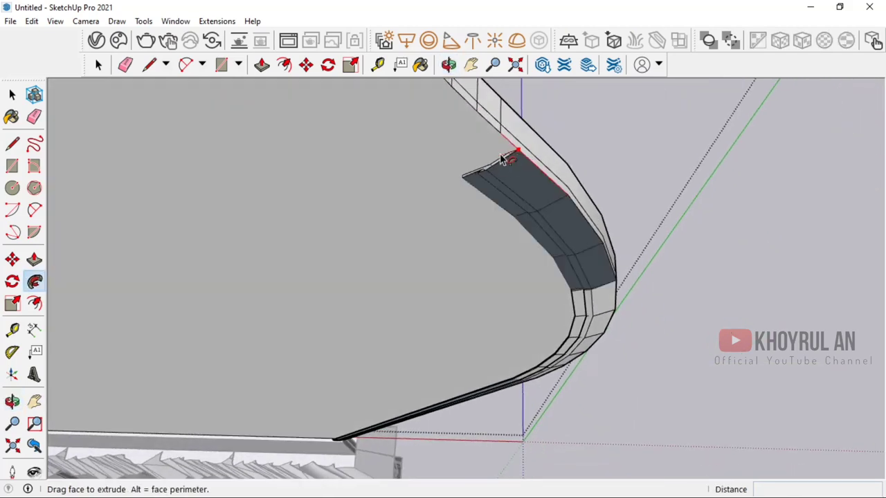
pyautogui.click(34, 403)
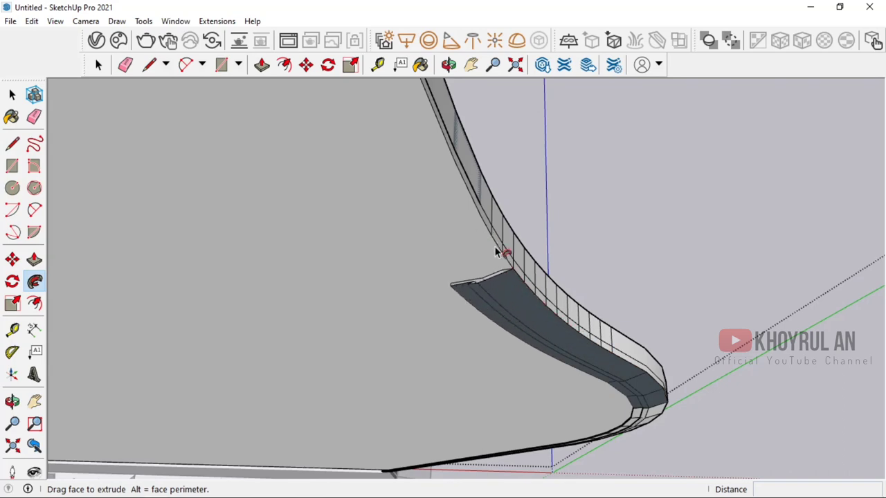
pyautogui.moveTo(496, 252)
pyautogui.mouseDown(button='middle')
pyautogui.moveTo(475, 178)
pyautogui.moveTo(567, 293)
pyautogui.moveTo(544, 306)
pyautogui.mouseUp(button='middle')
# - Extend the molding sweep further along the curved edge and inspect the panel
pyautogui.press('l')
pyautogui.click(478, 309)
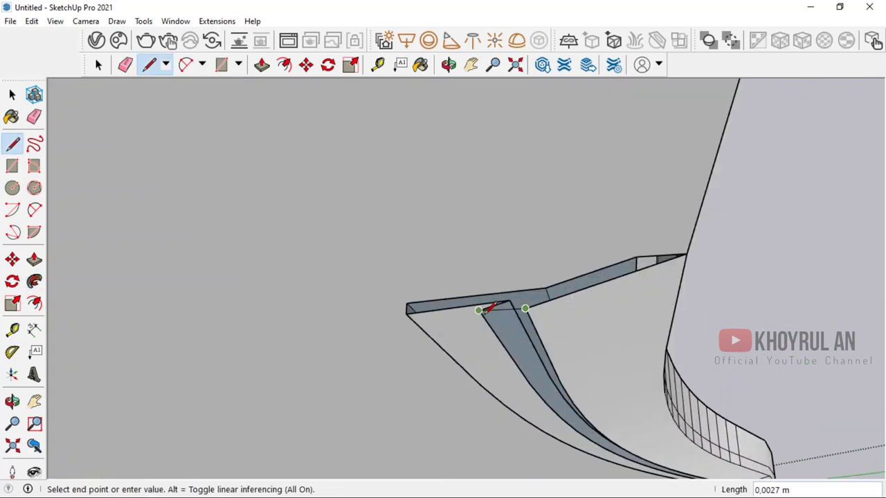
pyautogui.press('f')
pyautogui.moveTo(485, 306)
pyautogui.mouseDown(button='middle')
pyautogui.moveTo(607, 273)
pyautogui.moveTo(579, 257)
pyautogui.moveTo(572, 285)
pyautogui.mouseUp(button='middle')
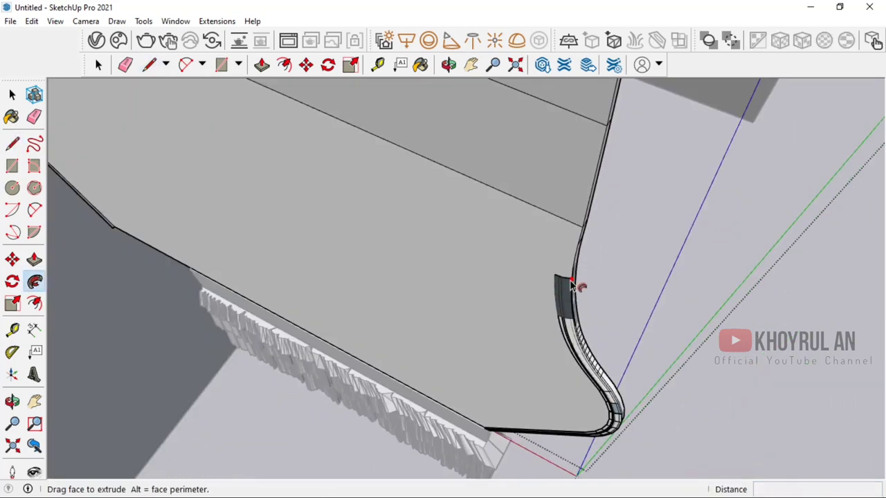
pyautogui.moveTo(587, 216)
pyautogui.mouseDown(button='middle')
pyautogui.moveTo(609, 99)
pyautogui.moveTo(546, 217)
pyautogui.moveTo(561, 245)
pyautogui.moveTo(583, 137)
pyautogui.moveTo(574, 99)
pyautogui.moveTo(609, 148)
pyautogui.moveTo(609, 174)
pyautogui.moveTo(474, 119)
pyautogui.moveTo(637, 291)
pyautogui.moveTo(662, 144)
pyautogui.moveTo(536, 121)
pyautogui.moveTo(530, 129)
pyautogui.mouseUp(button='middle')
pyautogui.moveTo(201, 157)
pyautogui.mouseDown(button='middle')
pyautogui.moveTo(273, 277)
pyautogui.moveTo(333, 243)
pyautogui.mouseUp(button='middle')
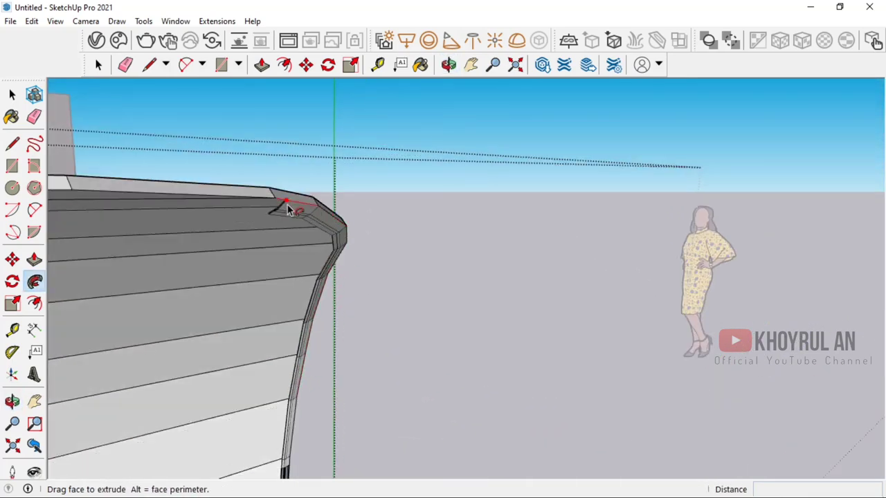
pyautogui.scroll(-2, 276, 204)
pyautogui.moveTo(263, 200)
pyautogui.mouseDown(button='middle')
pyautogui.moveTo(346, 180)
pyautogui.moveTo(458, 205)
pyautogui.moveTo(490, 199)
pyautogui.mouseUp(button='middle')
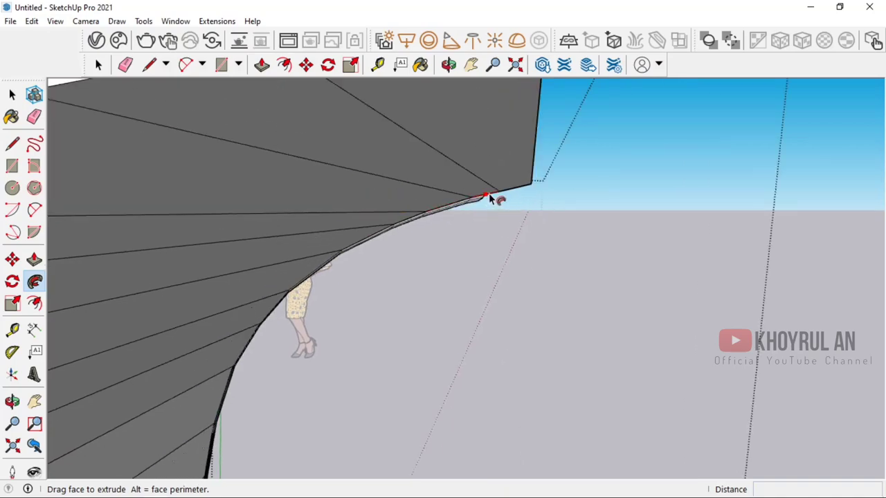
pyautogui.scroll(-3, 490, 199)
pyautogui.moveTo(533, 138)
pyautogui.mouseDown(button='middle')
pyautogui.moveTo(395, 200)
pyautogui.moveTo(401, 219)
pyautogui.moveTo(607, 348)
pyautogui.mouseUp(button='middle')
pyautogui.press('l')
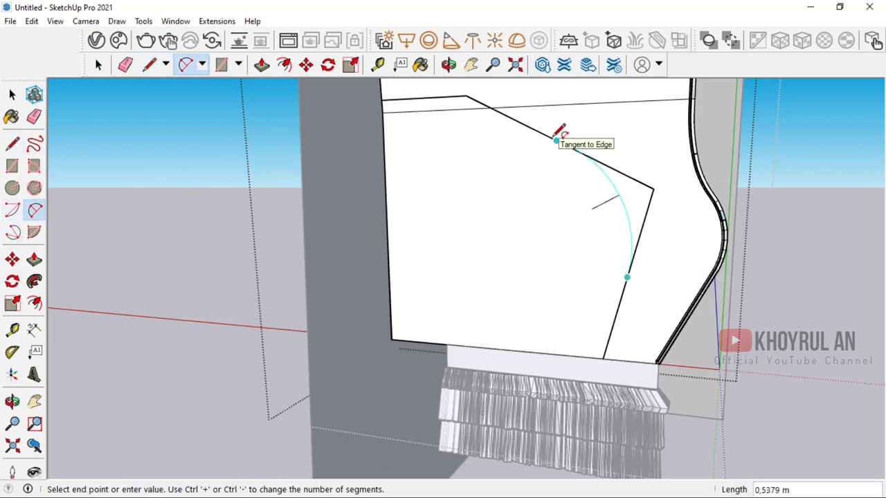
# - Finish the arc from the top edge, bulging it smoothly across the angled corner
pyautogui.click(491, 107)
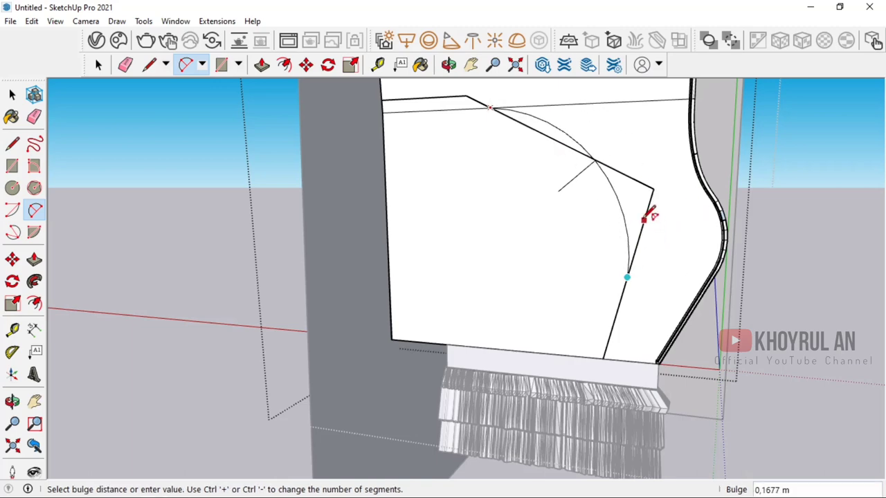
pyautogui.click(653, 201)
pyautogui.scroll(-3, 719, 256)
pyautogui.scroll(-2, 672, 208)
pyautogui.scroll(6, 687, 243)
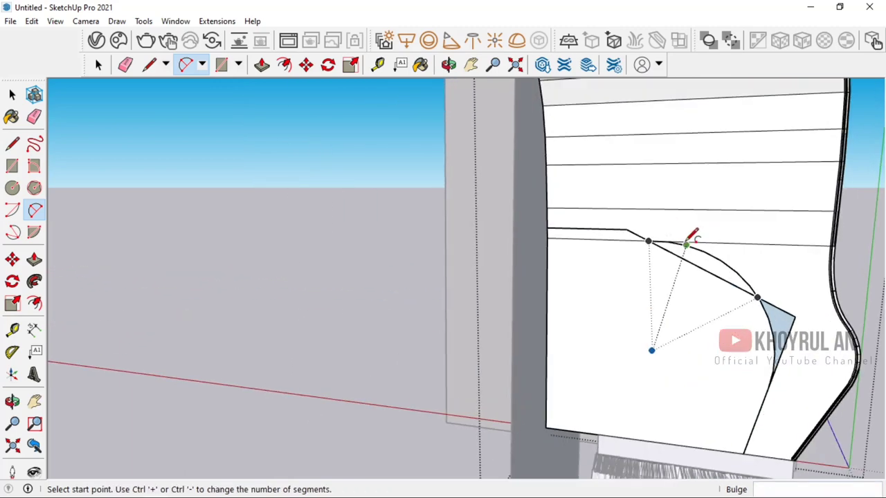
pyautogui.scroll(-2, 689, 242)
pyautogui.scroll(2, 721, 257)
pyautogui.scroll(1, 692, 247)
# - Start a second arc from the first arc's end, then cancel it
pyautogui.click(683, 254)
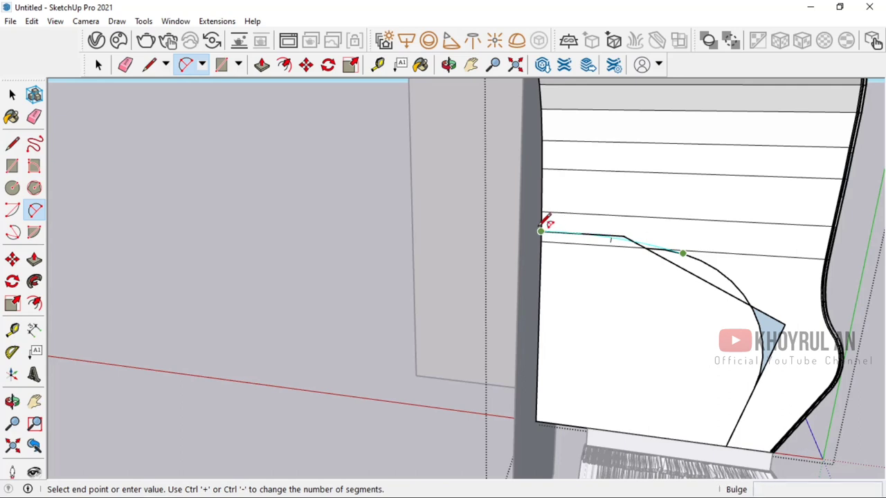
pyautogui.press('Escape')
pyautogui.press('e')
pyautogui.scroll(3, 638, 220)
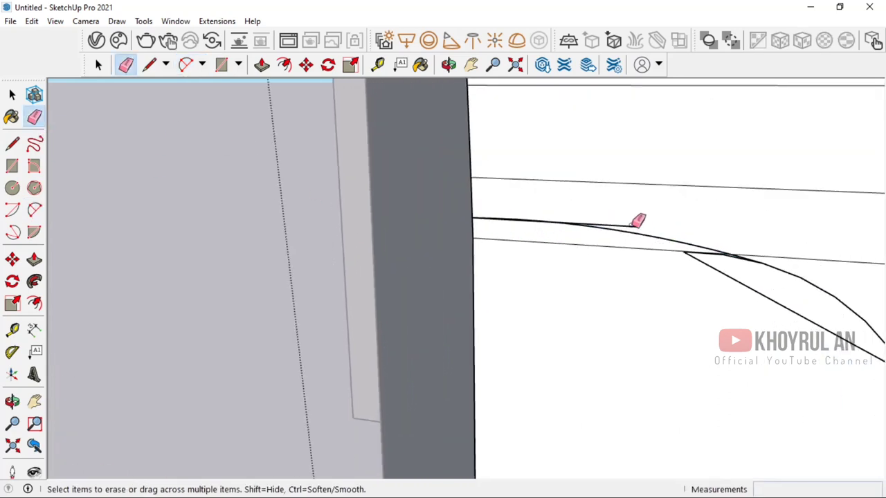
# - Erase the straight diagonal corner edge and the leftover triangular sliver beside the arc
pyautogui.scroll(2, 638, 220)
pyautogui.scroll(1, 499, 215)
pyautogui.scroll(-1, 489, 210)
pyautogui.scroll(-2, 500, 200)
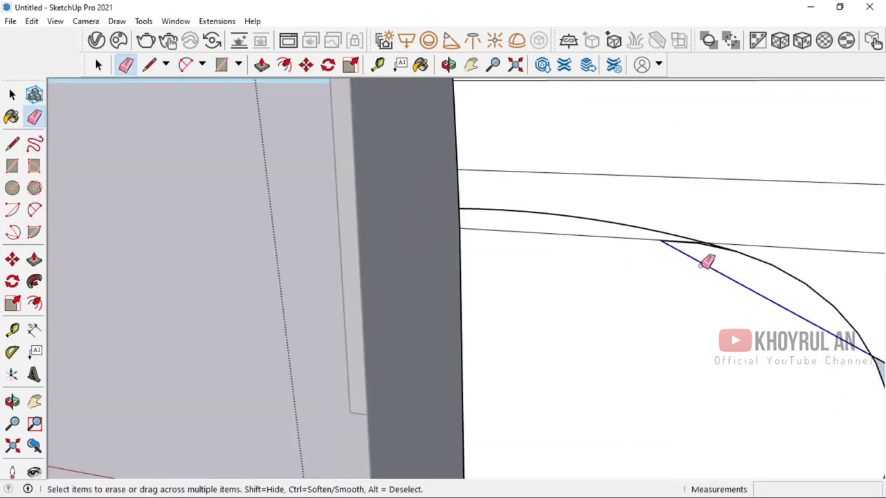
pyautogui.click(705, 263)
pyautogui.scroll(1, 666, 234)
pyautogui.scroll(1, 631, 222)
pyautogui.scroll(-1, 588, 208)
pyautogui.scroll(-2, 630, 222)
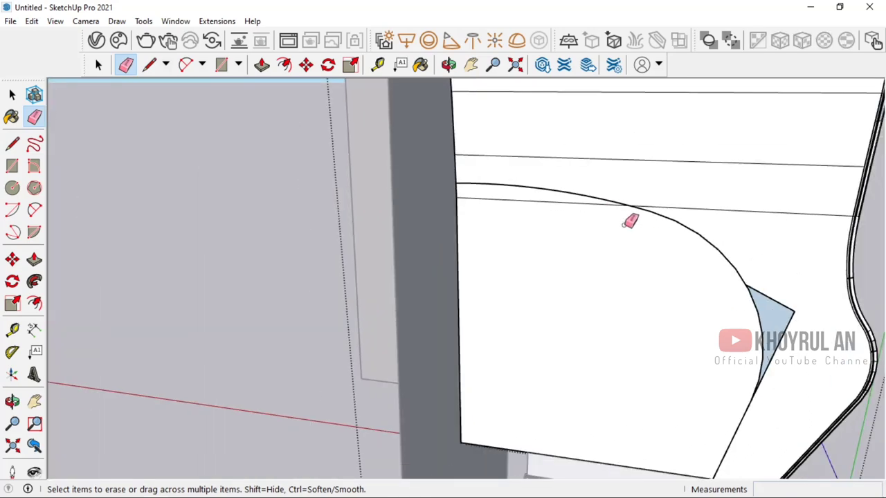
pyautogui.click(792, 309)
# - Orbit to the panel's bottom edge, then start and abandon a line from the vertical line's end
pyautogui.moveTo(696, 257)
pyautogui.mouseDown(button='middle')
pyautogui.moveTo(740, 389)
pyautogui.moveTo(781, 418)
pyautogui.mouseUp(button='middle')
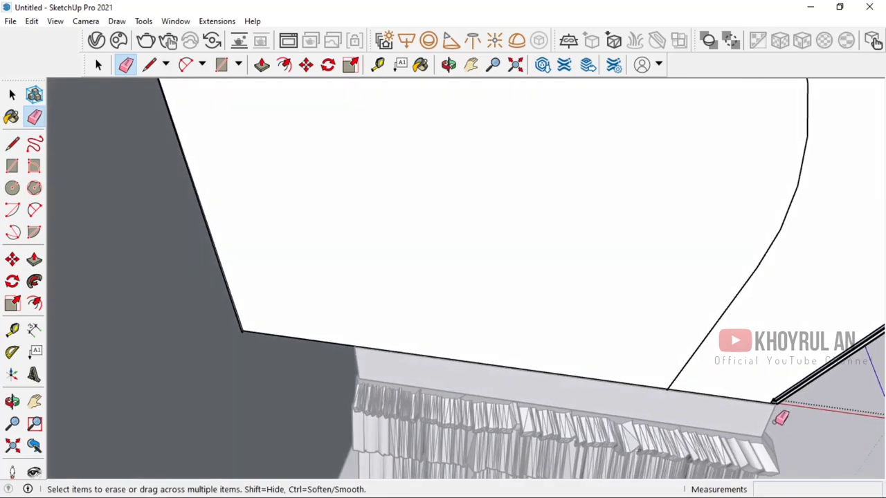
pyautogui.scroll(3, 781, 417)
pyautogui.moveTo(615, 326)
pyautogui.mouseDown(button='middle')
pyautogui.moveTo(381, 330)
pyautogui.moveTo(537, 283)
pyautogui.mouseUp(button='middle')
pyautogui.moveTo(378, 268)
pyautogui.mouseDown(button='middle')
pyautogui.moveTo(577, 299)
pyautogui.moveTo(636, 338)
pyautogui.moveTo(589, 310)
pyautogui.moveTo(500, 290)
pyautogui.moveTo(472, 315)
pyautogui.mouseUp(button='middle')
pyautogui.press('space')
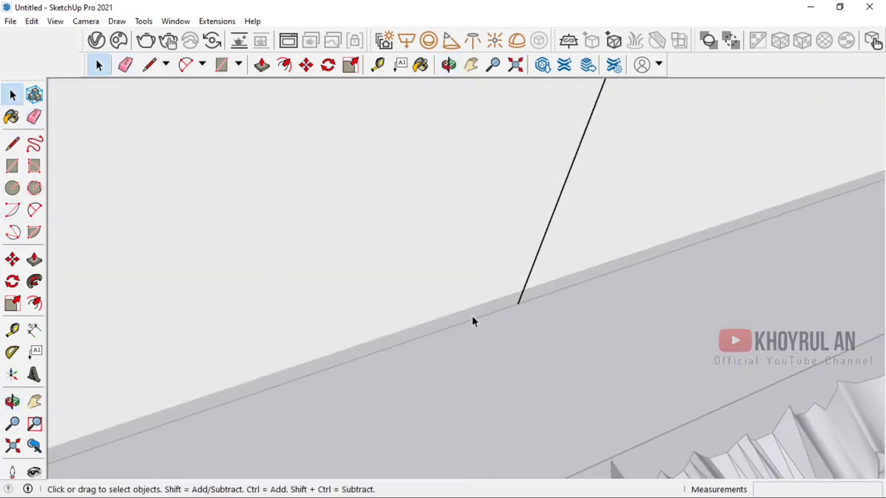
pyautogui.press('l')
pyautogui.click(517, 303)
pyautogui.click(12, 94)
# - Begin moving the line's endpoint, then orbit and zoom toward the panel's front base edge
pyautogui.press('m')
pyautogui.click(507, 305)
pyautogui.moveTo(486, 300)
pyautogui.mouseDown(button='middle')
pyautogui.moveTo(530, 348)
pyautogui.moveTo(517, 358)
pyautogui.moveTo(550, 317)
pyautogui.moveTo(388, 332)
pyautogui.moveTo(160, 328)
pyautogui.moveTo(302, 256)
pyautogui.moveTo(368, 253)
pyautogui.mouseUp(button='middle')
pyautogui.scroll(3, 451, 358)
pyautogui.scroll(-1, 644, 339)
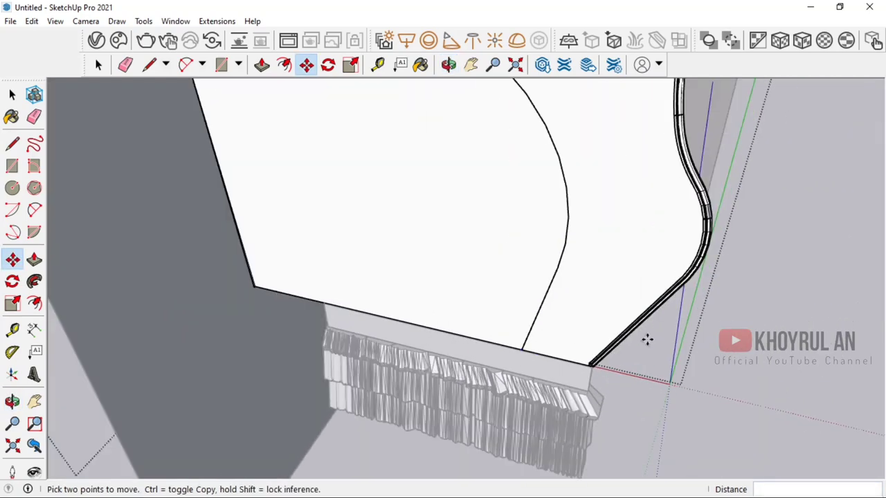
pyautogui.moveTo(644, 339)
pyautogui.mouseDown(button='middle')
pyautogui.moveTo(618, 295)
pyautogui.moveTo(625, 293)
pyautogui.mouseUp(button='middle')
pyautogui.scroll(3, 523, 311)
pyautogui.scroll(2, 524, 342)
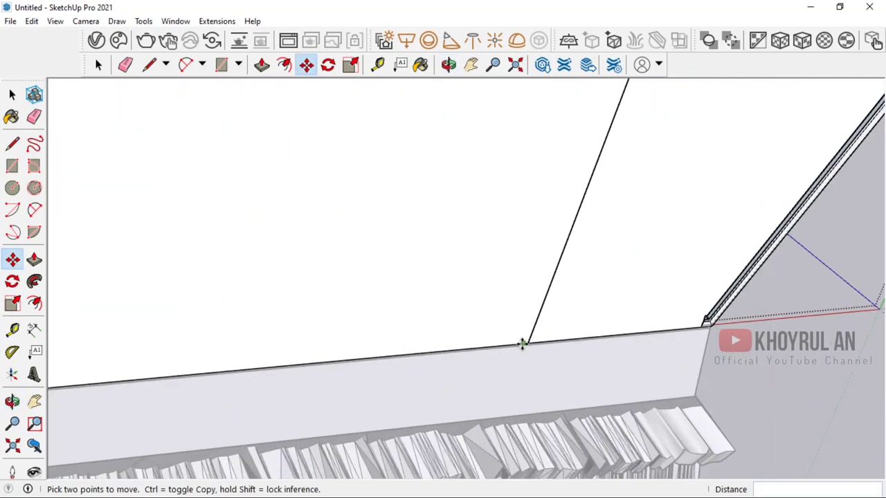
pyautogui.scroll(2, 505, 420)
pyautogui.moveTo(506, 420); pyautogui.dragTo(502, 415, button='middle')
pyautogui.click(34, 144)
# - Draw lines from the vertical line's bottom end to close a new profile face at the panel base
pyautogui.moveTo(485, 373); pyautogui.dragTo(510, 359, button='middle')
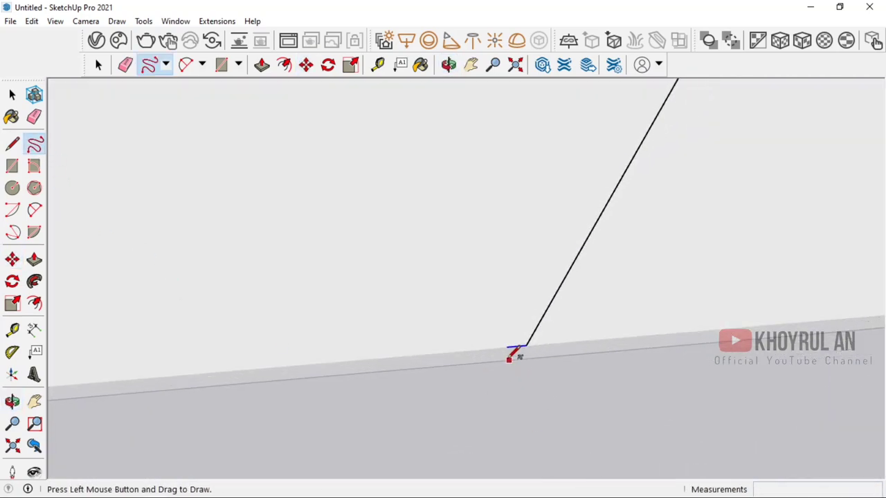
pyautogui.click(13, 142)
pyautogui.click(506, 347)
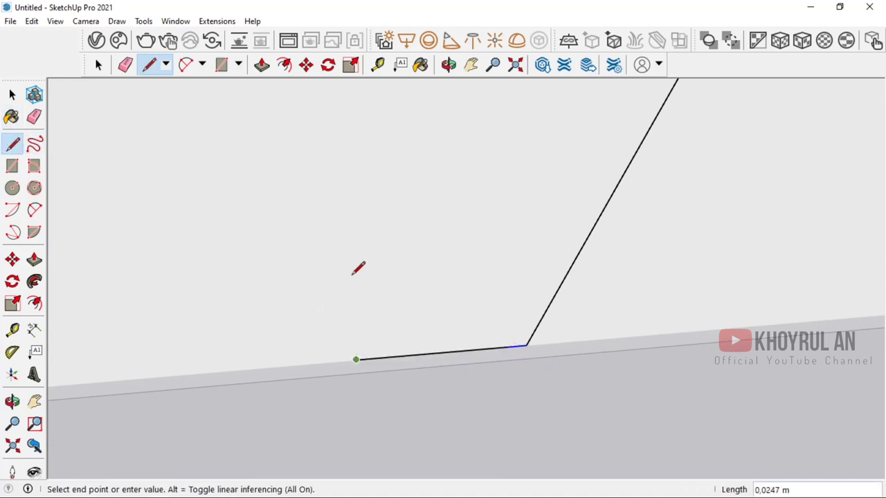
pyautogui.moveTo(358, 269)
pyautogui.mouseDown(button='middle')
pyautogui.moveTo(472, 249)
pyautogui.moveTo(369, 315)
pyautogui.mouseUp(button='middle')
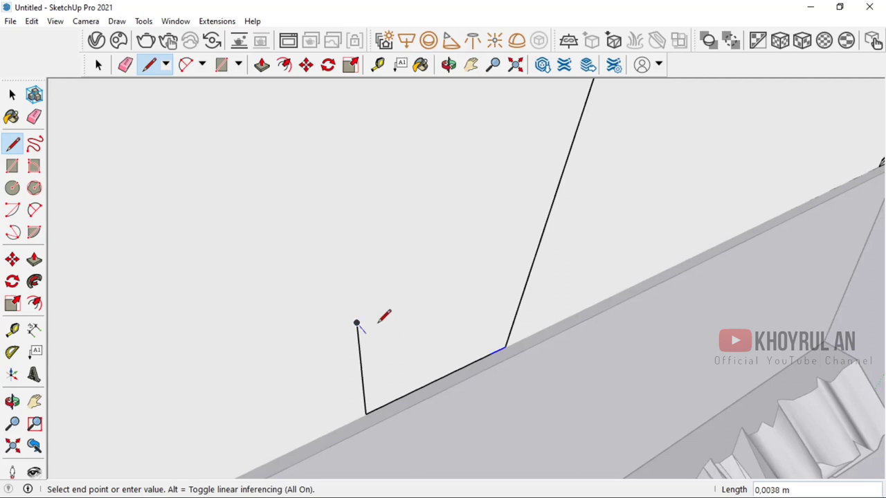
pyautogui.click(379, 421)
pyautogui.scroll(1, 451, 415)
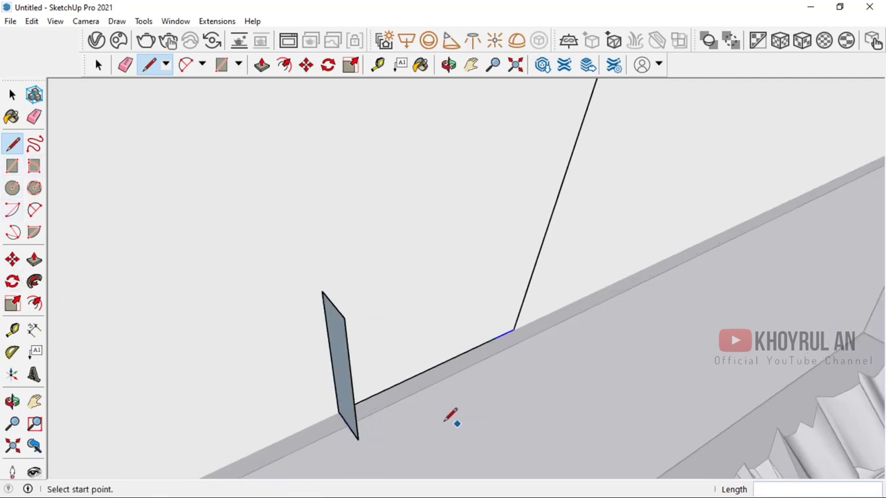
pyautogui.scroll(2, 332, 416)
pyautogui.scroll(2, 333, 415)
pyautogui.scroll(1, 334, 416)
pyautogui.scroll(1, 331, 418)
pyautogui.click(331, 418)
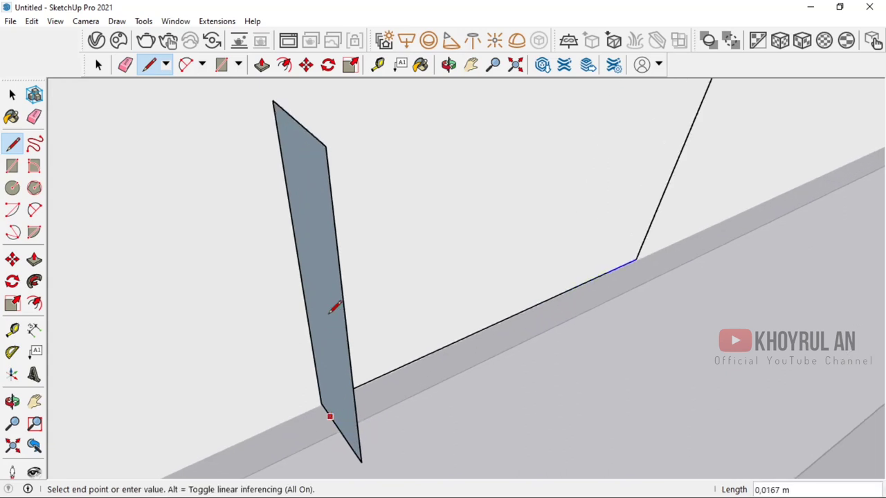
pyautogui.scroll(-2, 333, 307)
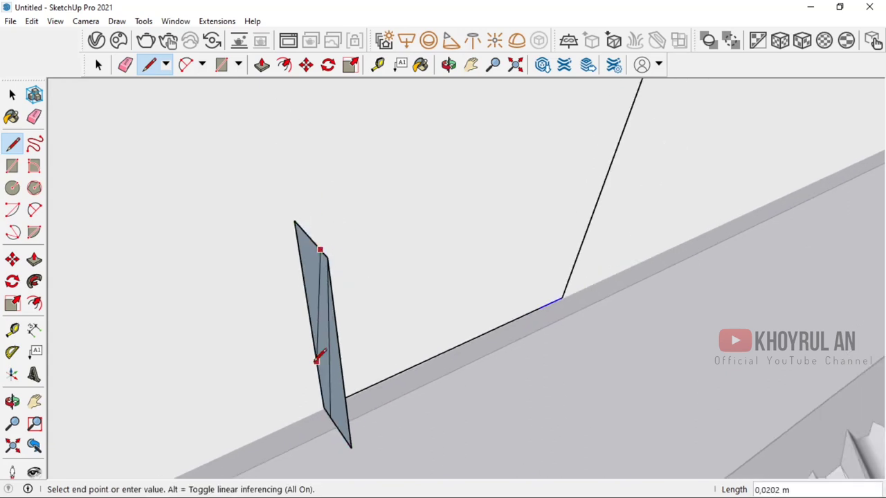
# - Erase the slanted edges to leave a thin sliver profile and move it to the curved edge's start
pyautogui.click(34, 116)
pyautogui.moveTo(292, 229)
pyautogui.mouseDown()
pyautogui.moveTo(355, 352)
pyautogui.moveTo(360, 429)
pyautogui.mouseUp()
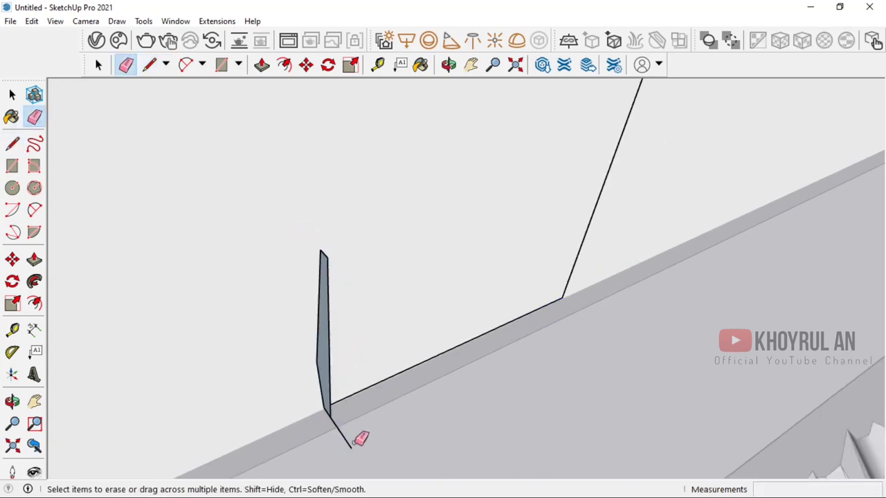
pyautogui.click(34, 259)
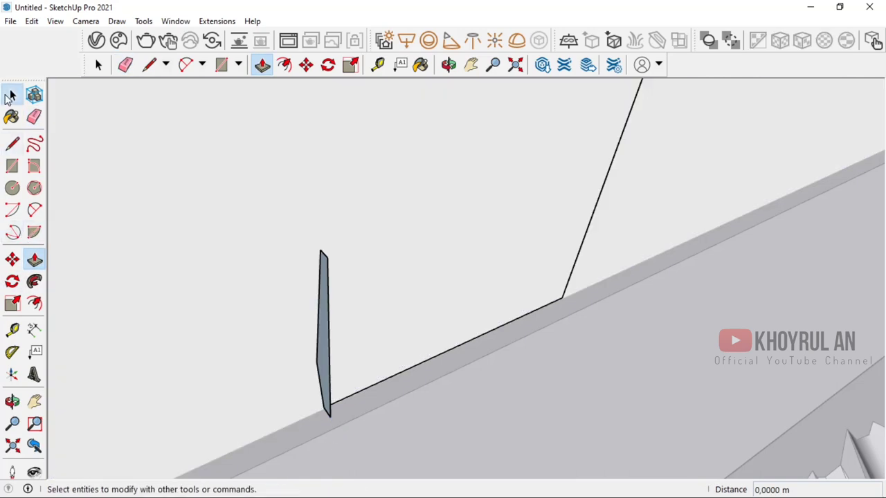
pyautogui.click(12, 95)
pyautogui.press('m')
pyautogui.click(387, 380)
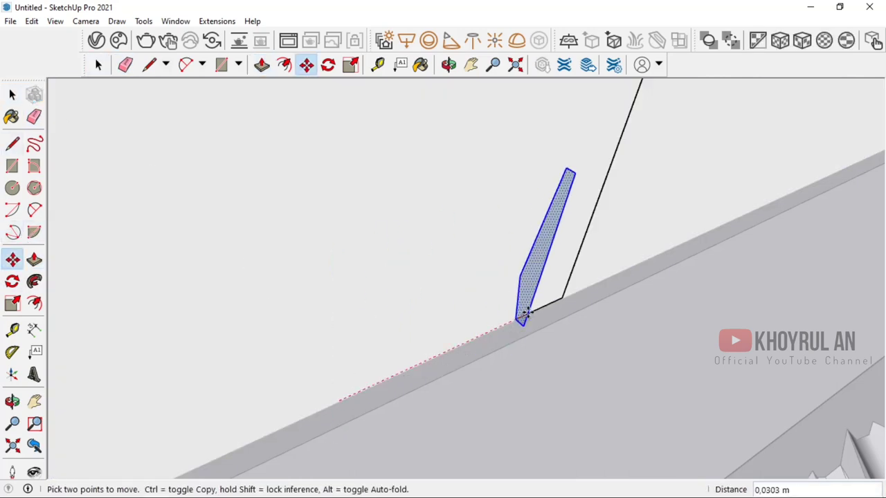
pyautogui.moveTo(539, 311)
pyautogui.mouseDown(button='middle')
pyautogui.moveTo(424, 355)
pyautogui.moveTo(498, 359)
pyautogui.moveTo(554, 350)
pyautogui.moveTo(589, 259)
pyautogui.moveTo(637, 305)
pyautogui.moveTo(643, 228)
pyautogui.mouseUp(button='middle')
# - Sweep the sliver with Follow Me along the curved edge into a molding rib
pyautogui.click(33, 281)
pyautogui.click(518, 370)
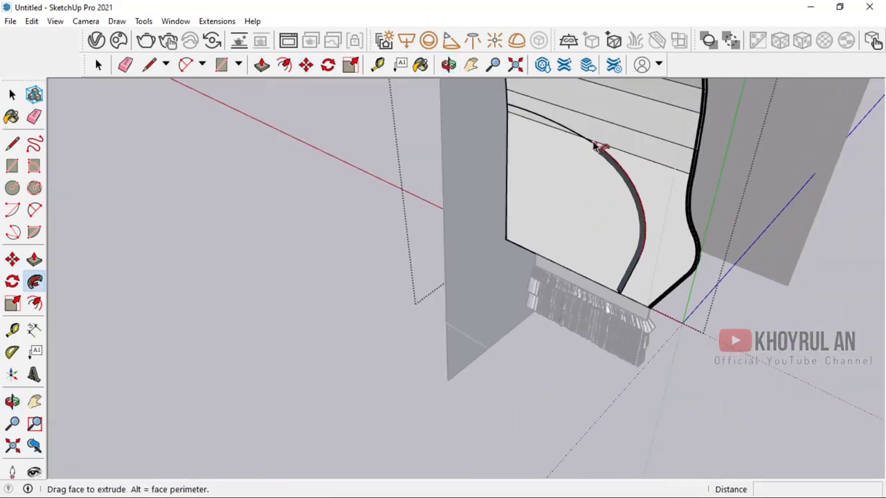
pyautogui.click(509, 111)
pyautogui.scroll(5, 520, 113)
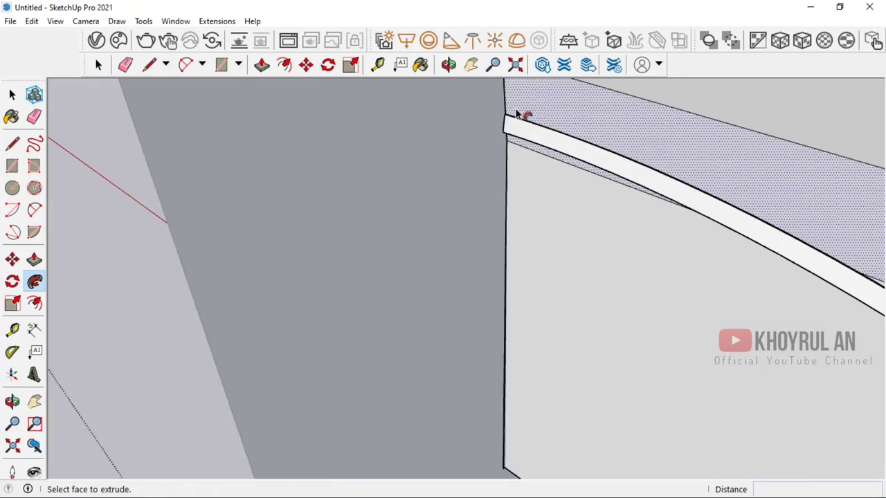
pyautogui.scroll(3, 420, 145)
# - Start a 2-Point Arc with its first point on the panel edge
pyautogui.press('a')
pyautogui.click(411, 149)
pyautogui.scroll(-3, 415, 152)
# - Complete the arc at the panel's lower corner, forming a quarter-round face
pyautogui.scroll(1, 553, 409)
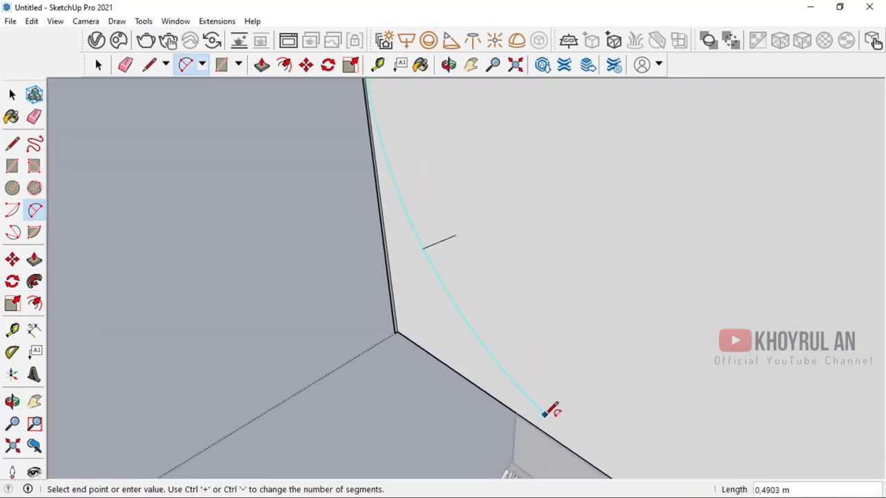
pyautogui.scroll(-1, 550, 427)
pyautogui.click(549, 431)
pyautogui.scroll(1, 543, 435)
pyautogui.moveTo(573, 375)
pyautogui.mouseDown(button='middle')
pyautogui.moveTo(553, 234)
pyautogui.moveTo(728, 170)
pyautogui.moveTo(594, 204)
pyautogui.moveTo(445, 263)
pyautogui.moveTo(499, 277)
pyautogui.moveTo(415, 277)
pyautogui.mouseUp(button='middle')
pyautogui.click(587, 182)
# - Select the quarter-round face and try a Push/Pull that leaves its depth unchanged
pyautogui.press('space')
pyautogui.click(514, 277)
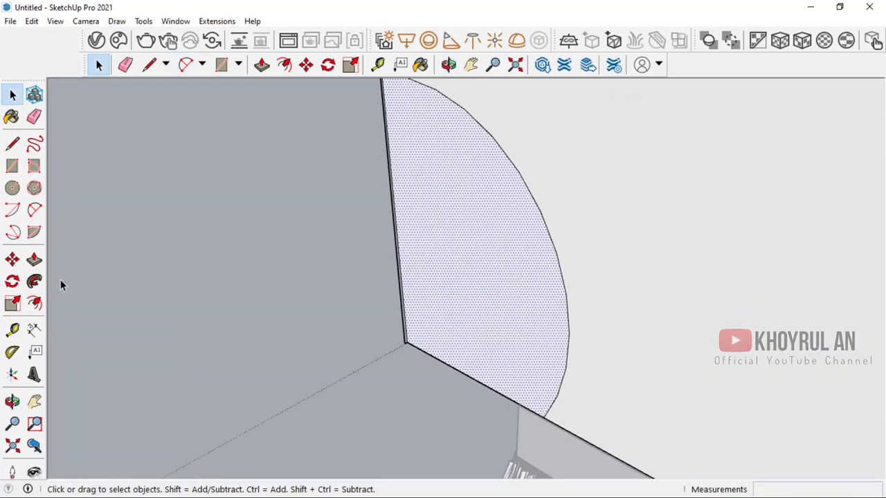
pyautogui.click(34, 260)
pyautogui.click(475, 280)
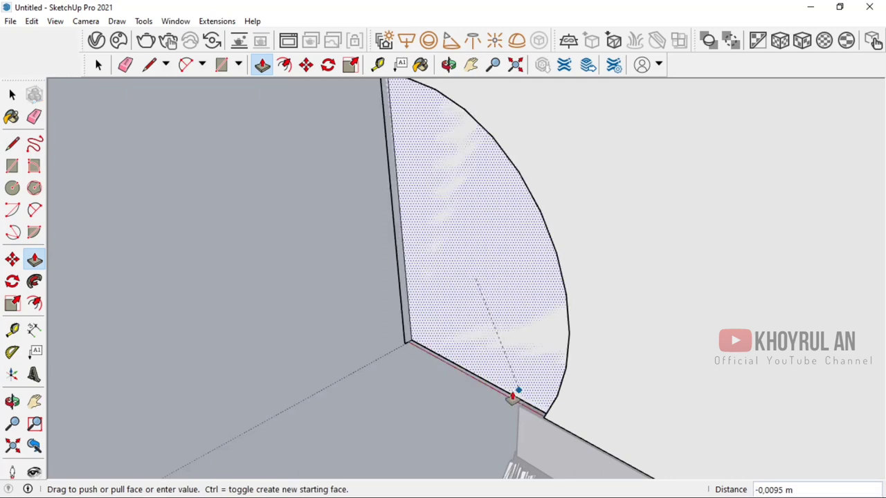
pyautogui.click(516, 377)
pyautogui.click(478, 365)
pyautogui.click(415, 381)
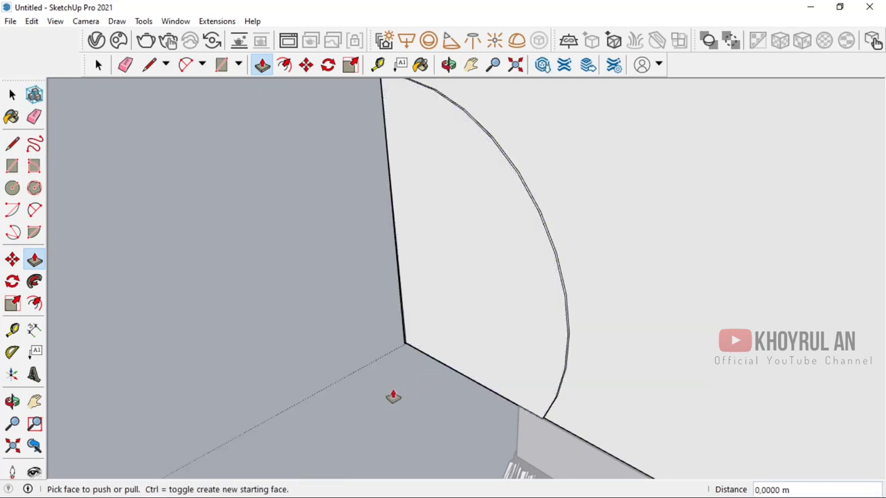
# - Offset the arc outline inward, split both band ends with lines, and erase leftover inner edges
pyautogui.click(35, 304)
pyautogui.click(497, 229)
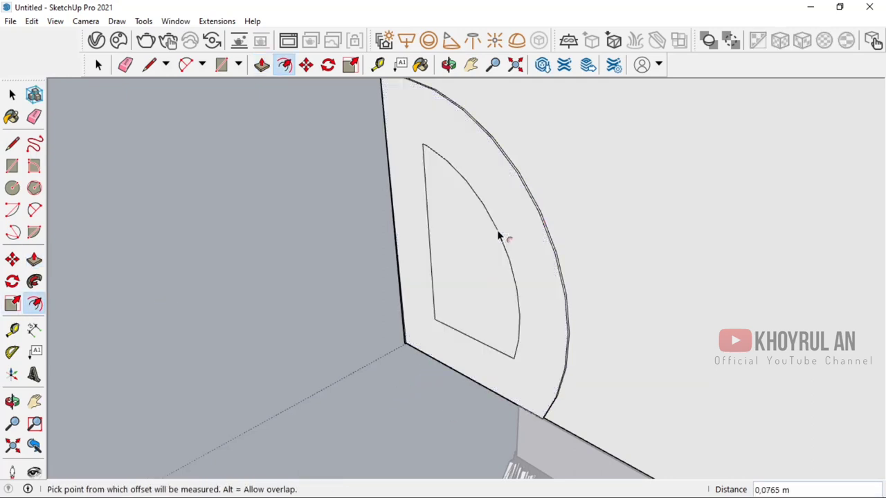
pyautogui.press('l')
pyautogui.click(513, 359)
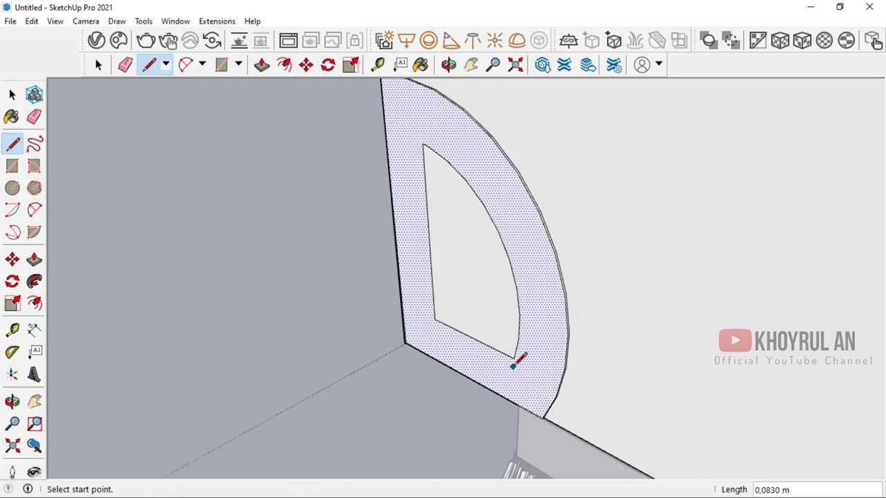
pyautogui.click(504, 397)
pyautogui.moveTo(504, 396); pyautogui.dragTo(463, 258, button='middle')
pyautogui.click(427, 222)
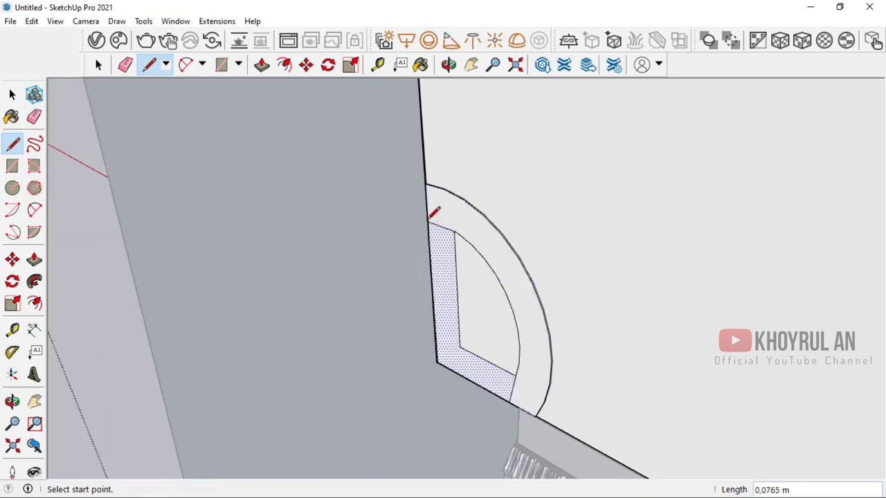
pyautogui.click(34, 116)
pyautogui.moveTo(465, 341); pyautogui.dragTo(468, 335)
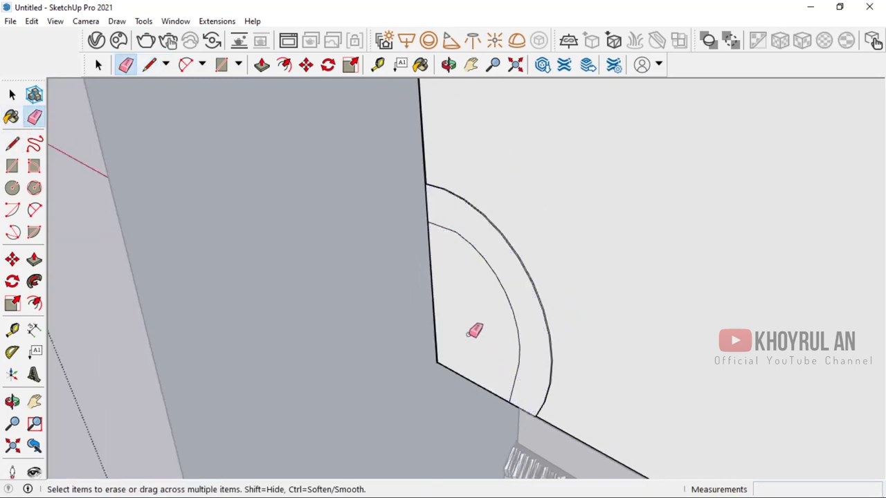
# - Push/Pull the arc band 0.0100 m off the panel
pyautogui.click(34, 259)
pyautogui.moveTo(447, 293); pyautogui.dragTo(502, 279, button='middle')
pyautogui.click(502, 279)
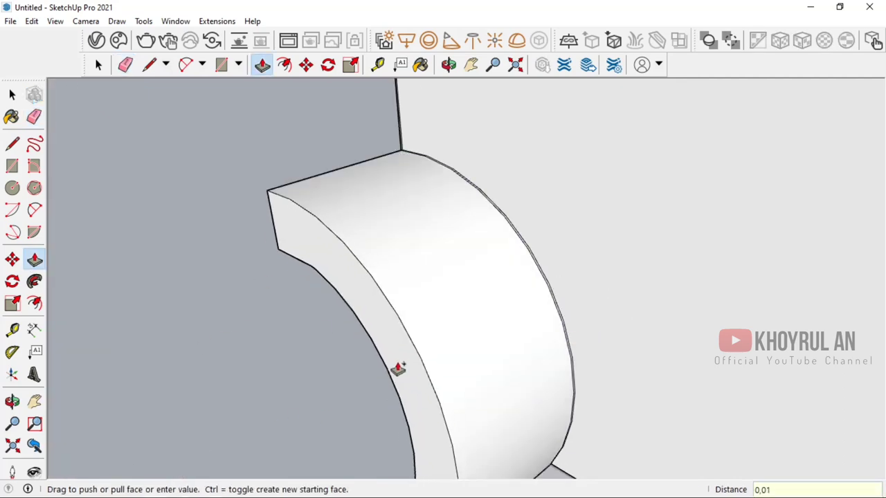
pyautogui.press('Return')
pyautogui.moveTo(401, 350)
pyautogui.mouseDown(button='middle')
pyautogui.moveTo(662, 301)
pyautogui.moveTo(632, 298)
pyautogui.mouseUp(button='middle')
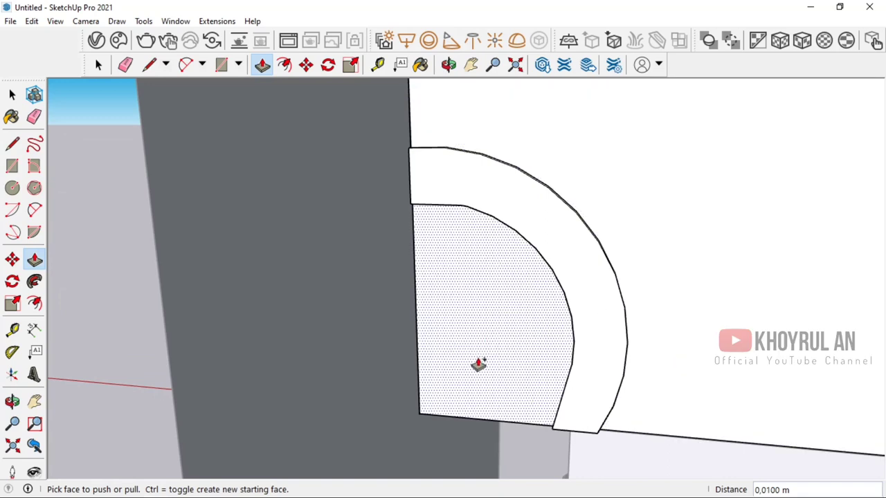
pyautogui.moveTo(478, 365); pyautogui.dragTo(450, 387, button='middle')
# - Draw a smaller quarter-round inside the corner with a line and a 2-Point Arc
pyautogui.press('l')
pyautogui.click(437, 395)
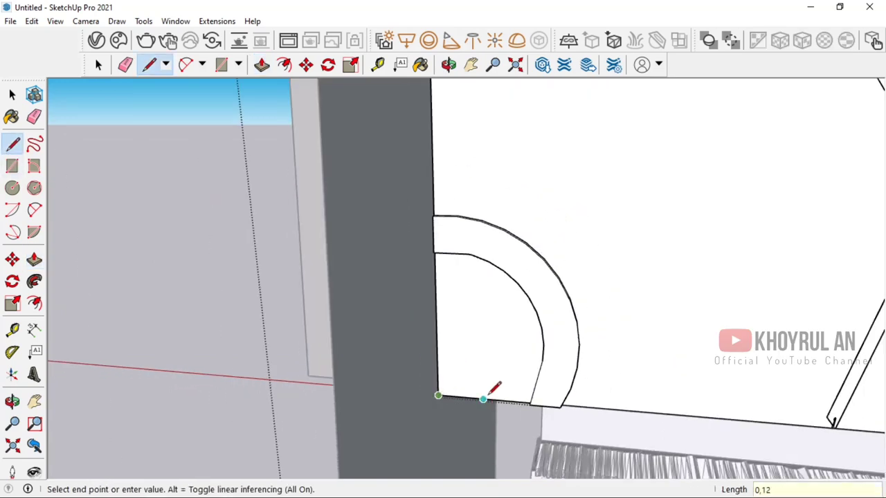
pyautogui.press('a')
pyautogui.scroll(5, 457, 394)
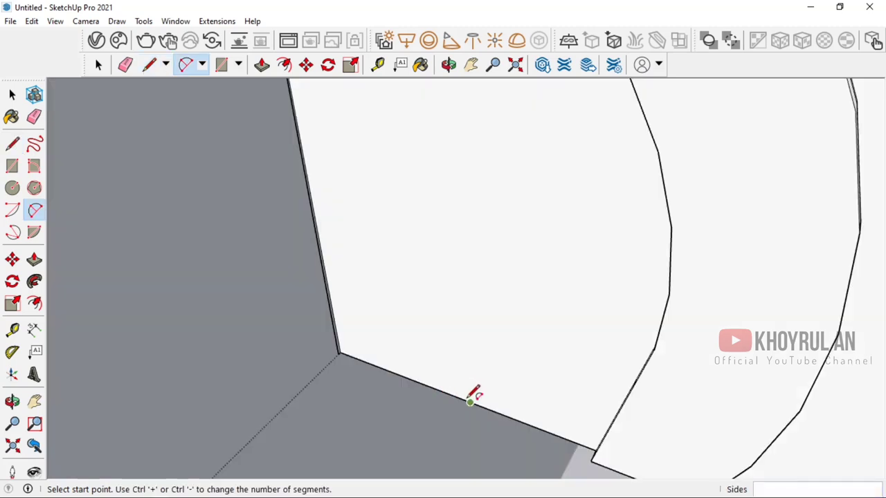
pyautogui.click(471, 401)
pyautogui.scroll(3, 355, 231)
pyautogui.click(340, 198)
pyautogui.scroll(-2, 411, 207)
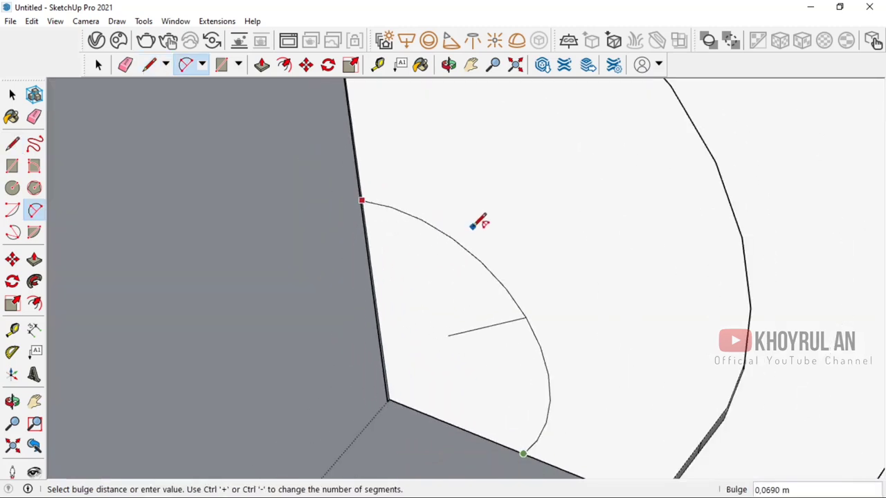
pyautogui.moveTo(471, 222); pyautogui.dragTo(539, 197, button='middle')
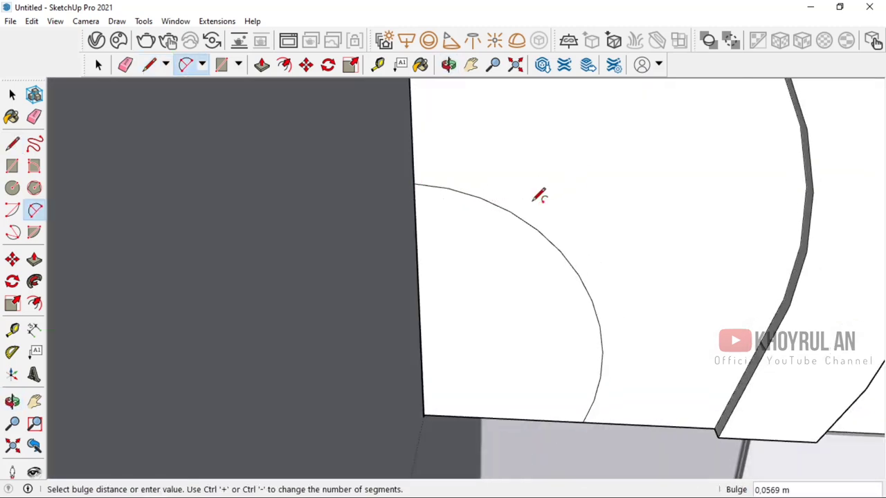
pyautogui.click(540, 196)
# - Push/Pull the small quarter-round face out into a thick block
pyautogui.press('p')
pyautogui.click(524, 385)
pyautogui.hotkey('ctrl', 'z')
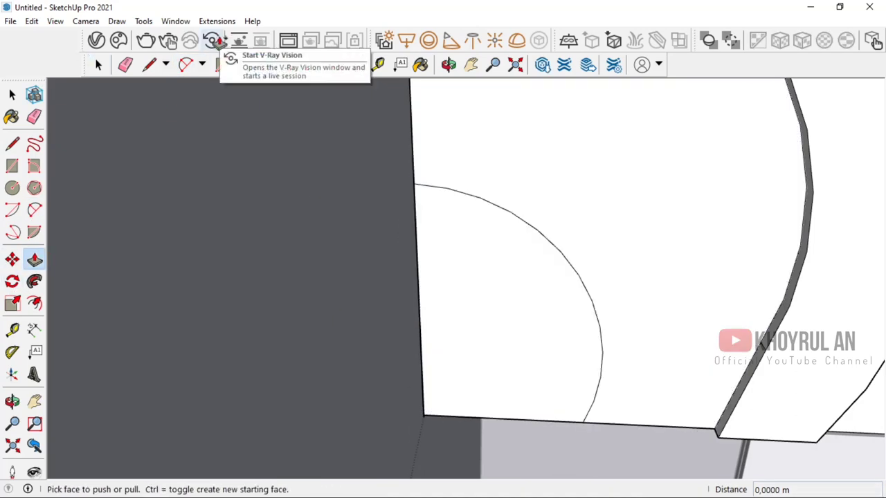
pyautogui.click(478, 235)
pyautogui.scroll(-3, 468, 294)
# - View the stepped arches from the side, then start a line at the panel's top-right corner
pyautogui.scroll(-3, 468, 294)
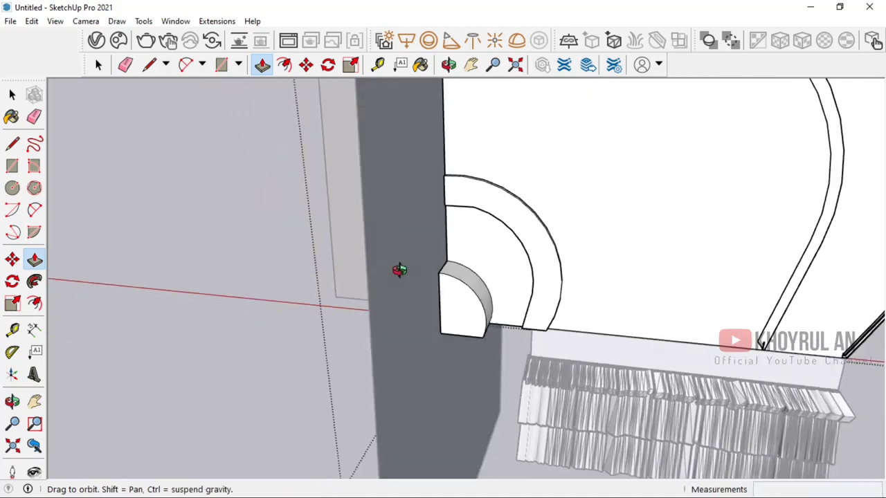
pyautogui.moveTo(397, 267)
pyautogui.mouseDown(button='middle')
pyautogui.moveTo(390, 297)
pyautogui.moveTo(369, 215)
pyautogui.moveTo(425, 257)
pyautogui.moveTo(416, 346)
pyautogui.mouseUp(button='middle')
pyautogui.press('m')
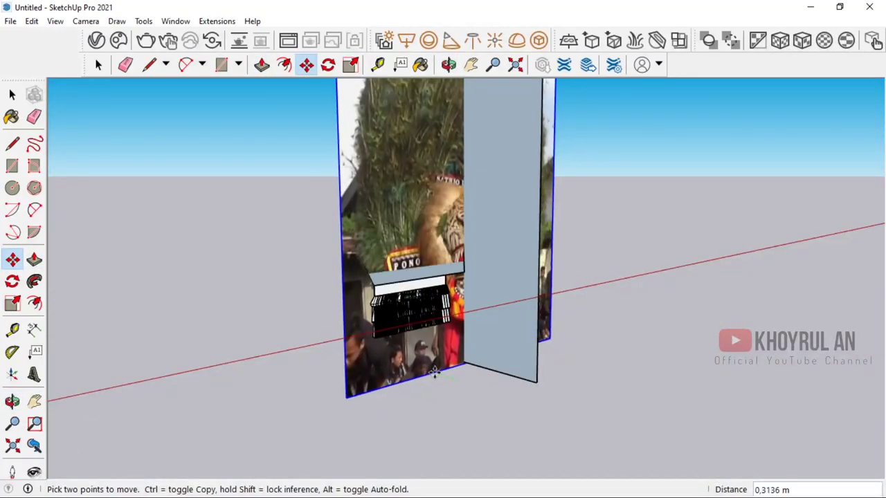
pyautogui.press('Escape')
pyautogui.scroll(2, 425, 177)
pyautogui.scroll(2, 425, 176)
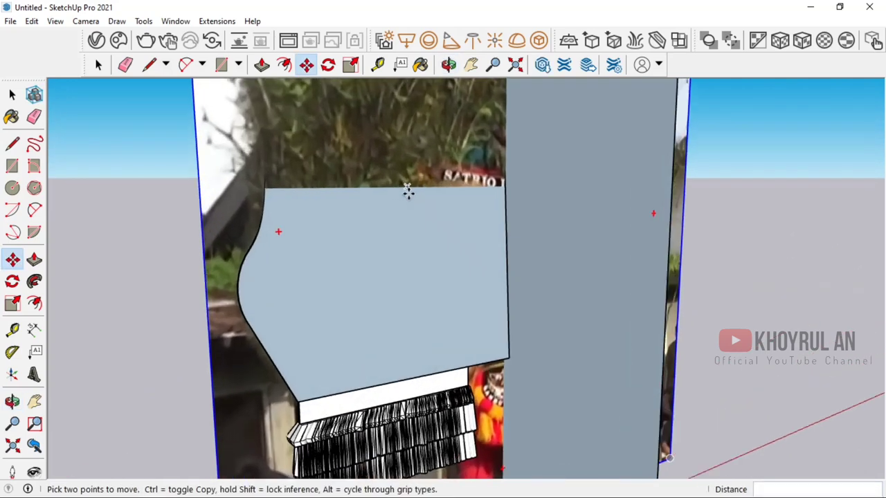
pyautogui.scroll(1, 409, 191)
pyautogui.press('l')
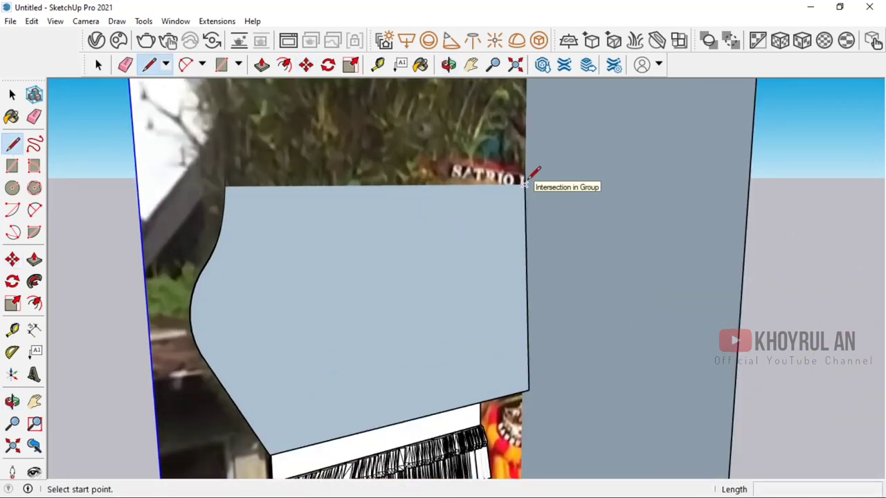
pyautogui.click(525, 177)
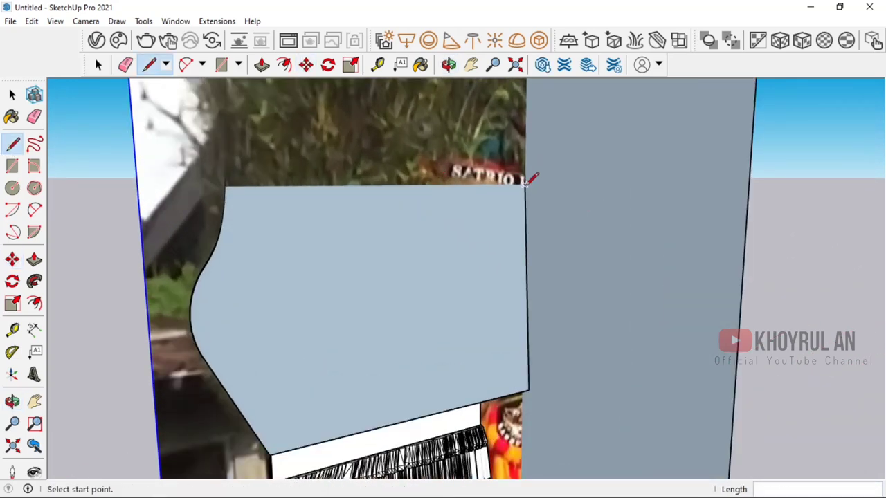
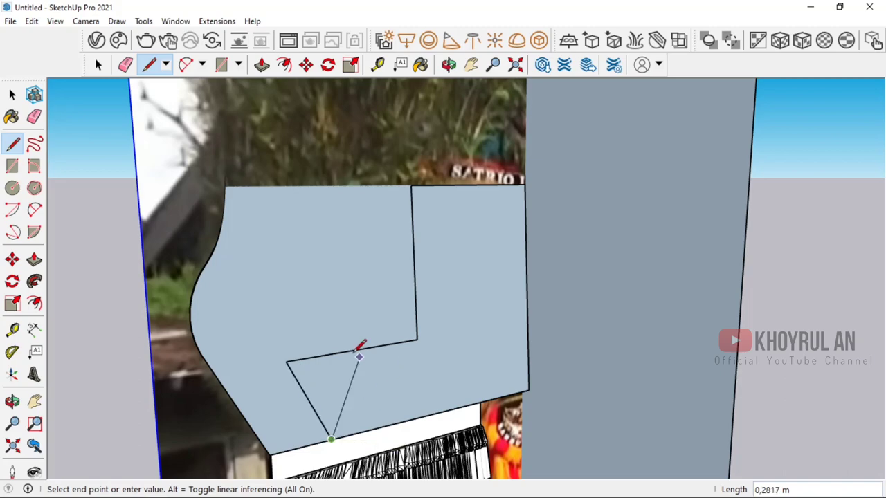
# - Close the notch outline into a face and move its vertical edge further left
pyautogui.click(526, 184)
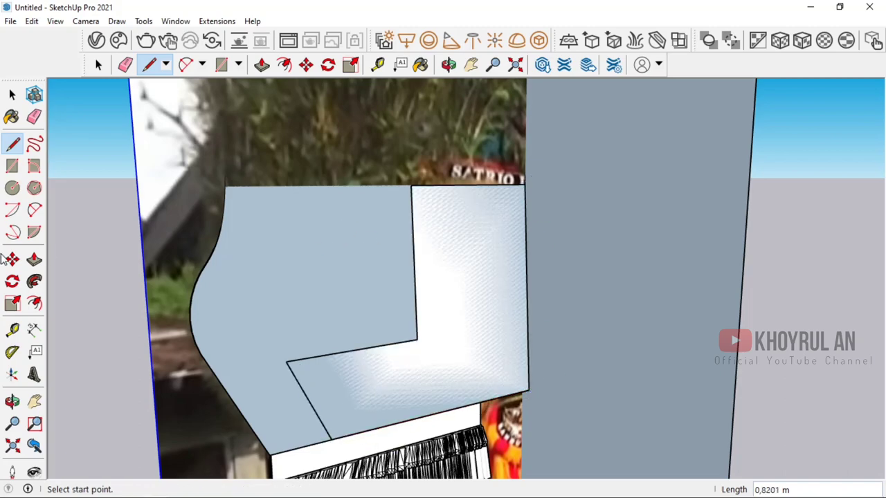
pyautogui.moveTo(285, 296); pyautogui.dragTo(191, 254, button='middle')
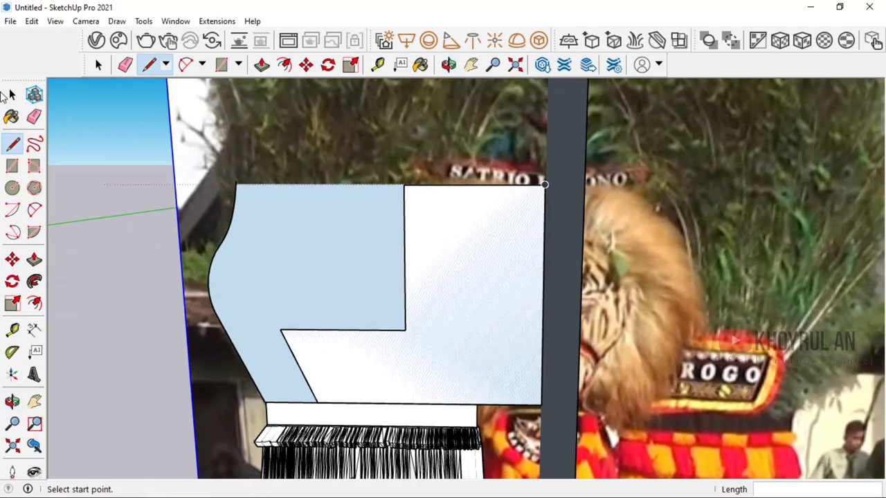
pyautogui.click(12, 94)
pyautogui.press('m')
pyautogui.click(467, 298)
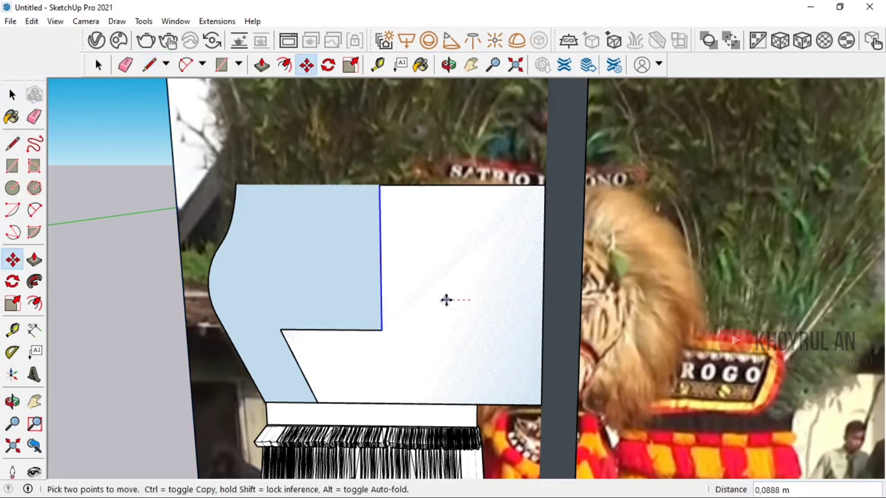
pyautogui.click(450, 300)
pyautogui.scroll(3, 282, 374)
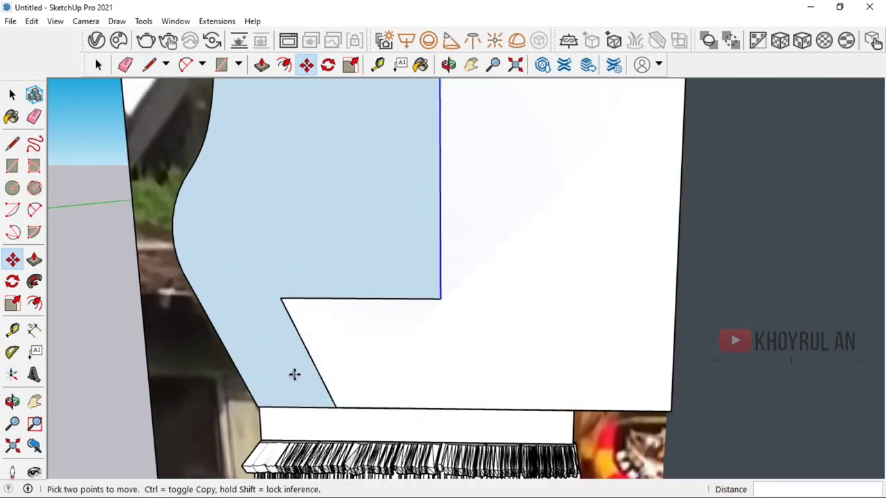
# - Round the notch's first corner and lower-left corner with 2-Point Arc fillets
pyautogui.click(35, 210)
pyautogui.click(323, 291)
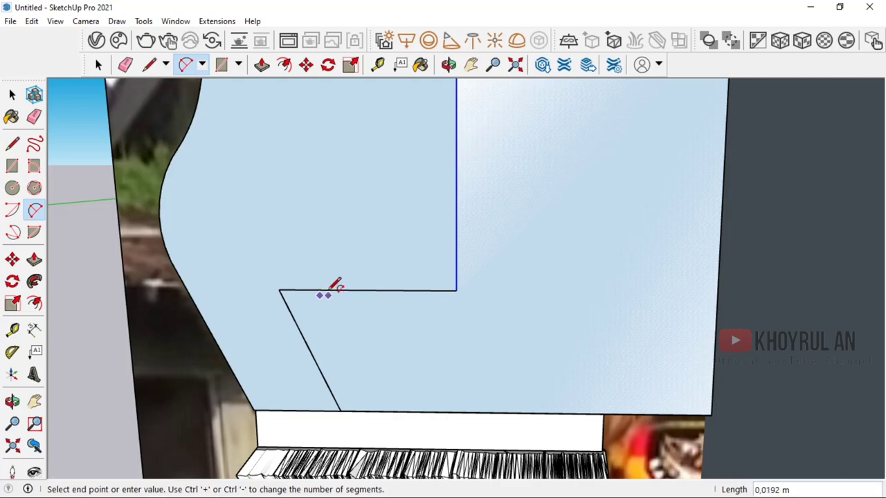
pyautogui.click(302, 321)
pyautogui.scroll(-1, 360, 315)
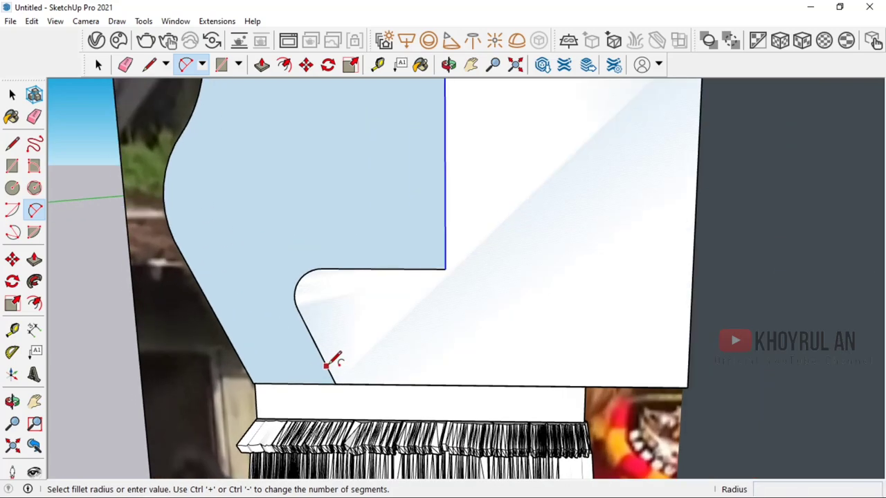
pyautogui.click(332, 371)
pyautogui.click(367, 395)
# - Fillet the notch's upper corner, then Push/Pull the face out into a thin slab
pyautogui.scroll(-1, 376, 368)
pyautogui.scroll(-2, 441, 346)
pyautogui.moveTo(441, 347); pyautogui.dragTo(443, 342, button='middle')
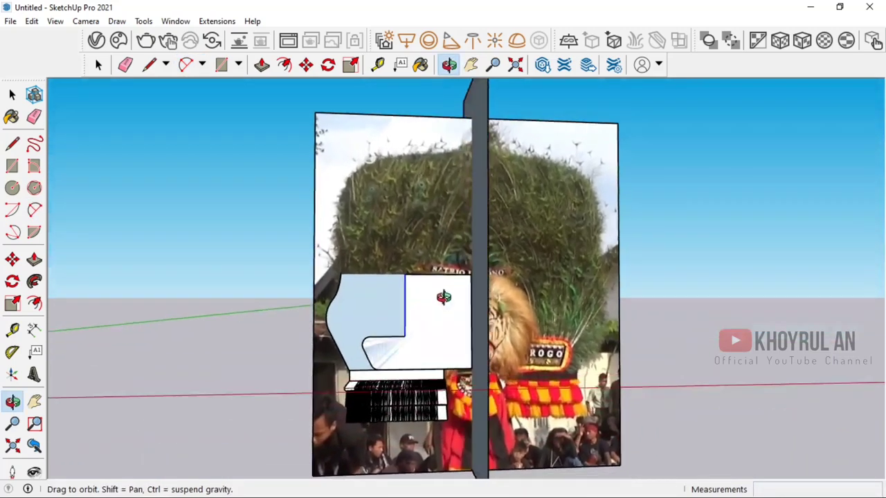
pyautogui.scroll(2, 438, 339)
pyautogui.scroll(2, 389, 282)
pyautogui.click(382, 288)
pyautogui.scroll(-2, 401, 270)
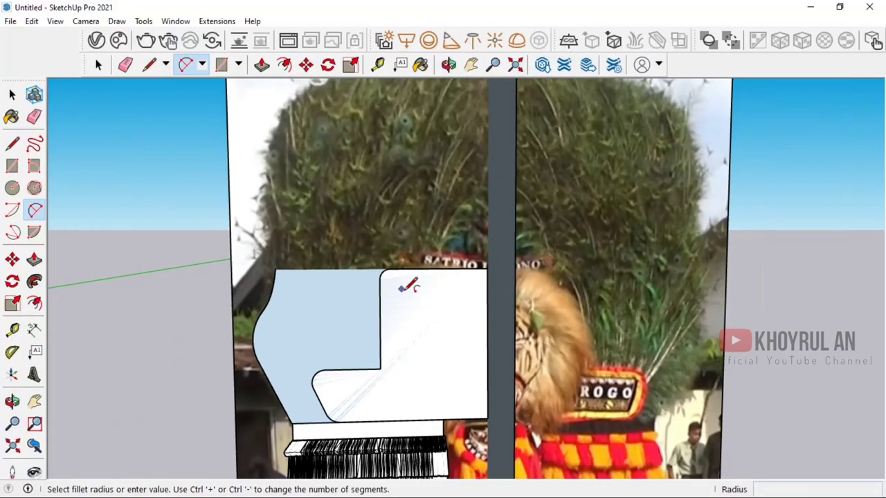
pyautogui.moveTo(406, 277); pyautogui.dragTo(291, 312, button='middle')
pyautogui.click(35, 259)
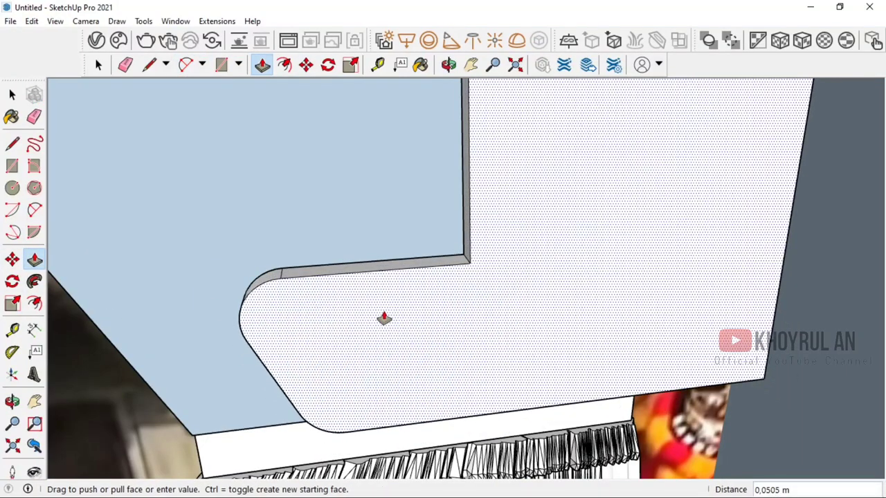
pyautogui.moveTo(384, 318)
pyautogui.mouseDown(button='middle')
pyautogui.moveTo(586, 231)
pyautogui.moveTo(480, 337)
pyautogui.moveTo(356, 270)
pyautogui.mouseUp(button='middle')
# - Finish the extrusion, select the slab and turn toward its curved end
pyautogui.press('space')
pyautogui.doubleClick(474, 331)
pyautogui.rightClick(474, 331)
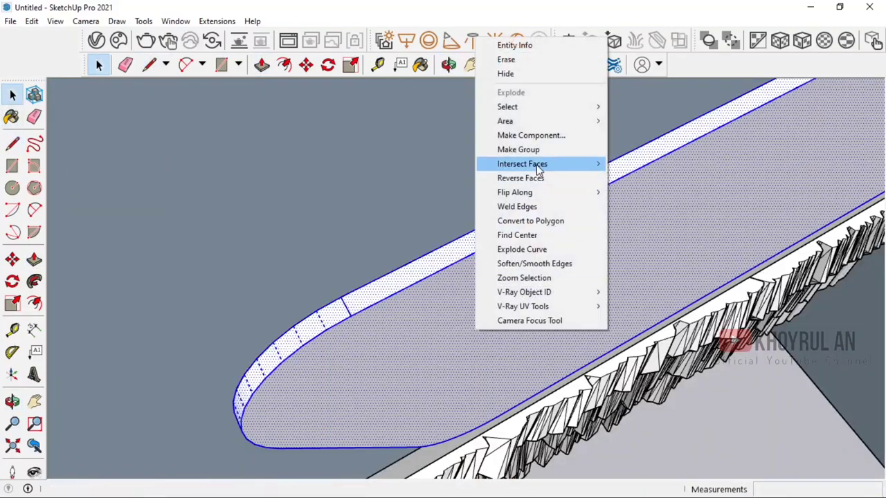
pyautogui.scroll(2, 462, 262)
pyautogui.moveTo(462, 262)
pyautogui.mouseDown(button='middle')
pyautogui.moveTo(235, 267)
pyautogui.moveTo(257, 411)
pyautogui.mouseUp(button='middle')
# - Draw a small rectangle face on the slab's top edge with Line tool
pyautogui.press('l')
pyautogui.click(260, 353)
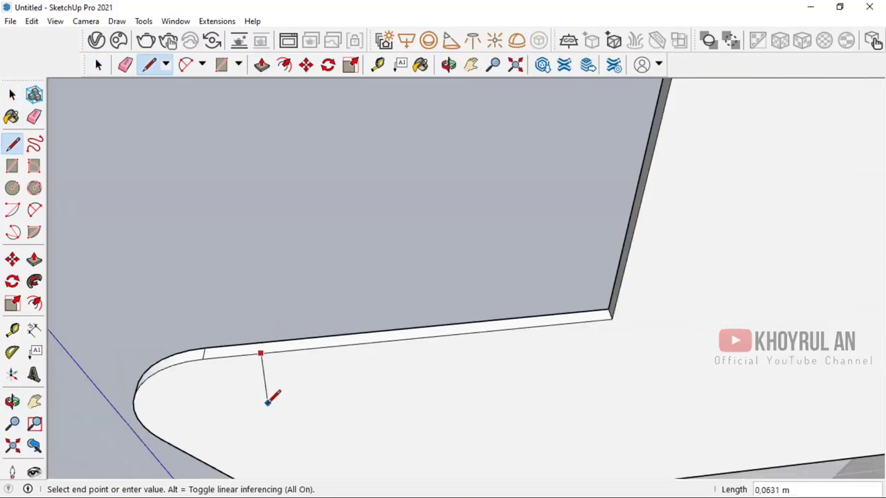
pyautogui.click(355, 340)
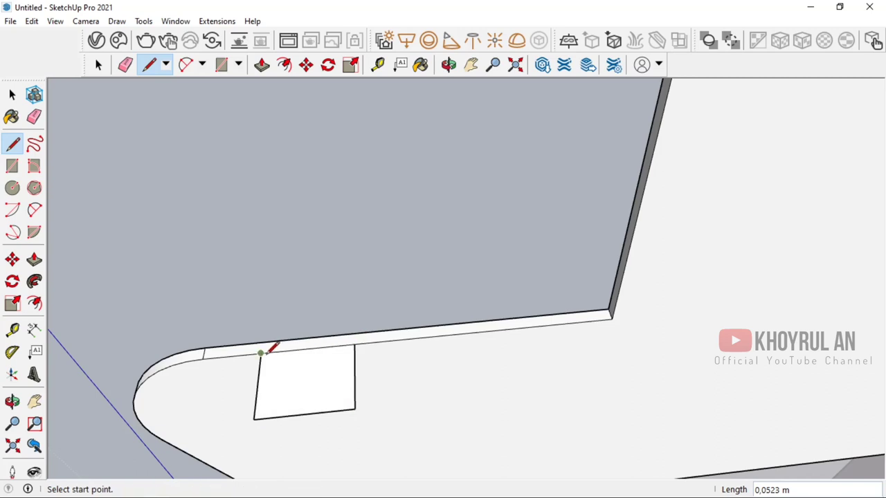
pyautogui.click(261, 354)
pyautogui.scroll(2, 333, 351)
pyautogui.moveTo(333, 350)
pyautogui.mouseDown(button='middle')
pyautogui.moveTo(285, 392)
pyautogui.moveTo(357, 346)
pyautogui.mouseUp(button='middle')
pyautogui.scroll(2, 354, 338)
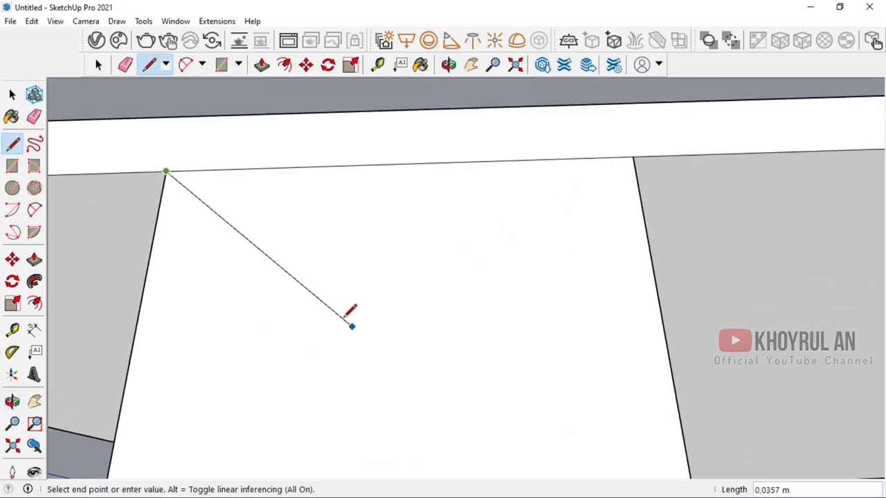
pyautogui.click(11, 96)
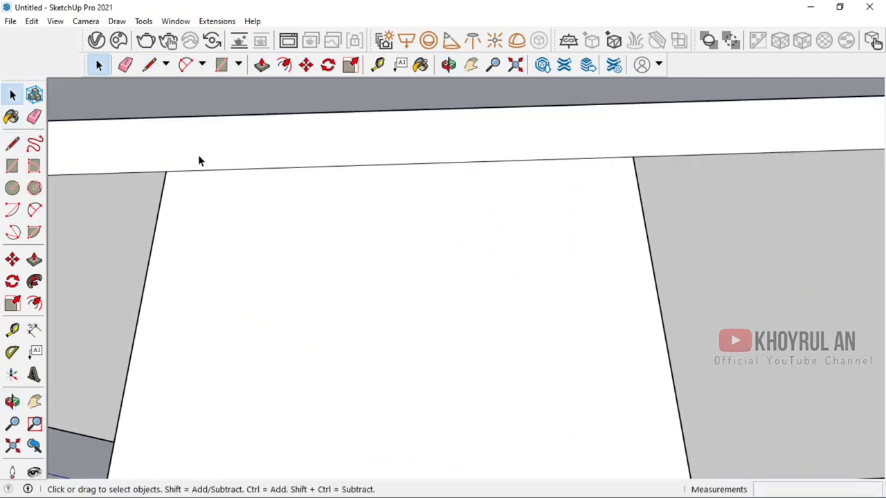
# - Sketch a wavy freehand outline and Push/Pull it 0.05 m into a ruffle piece
pyautogui.click(35, 143)
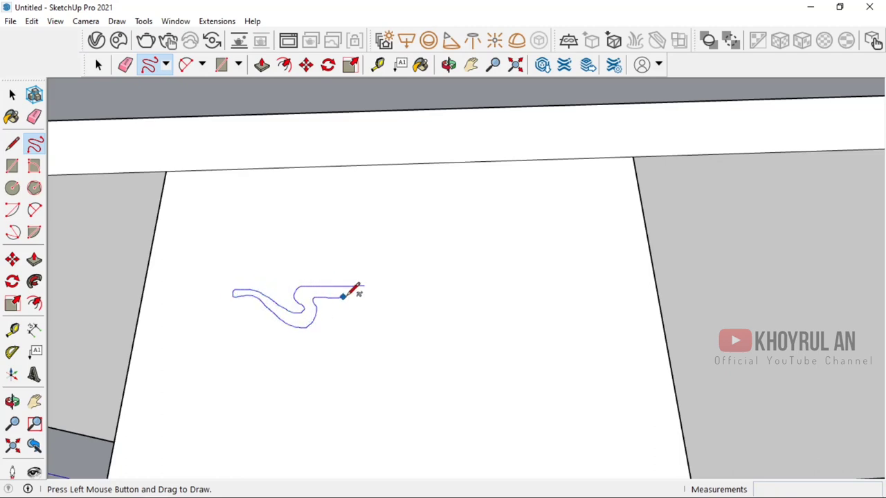
pyautogui.click(34, 259)
pyautogui.click(293, 299)
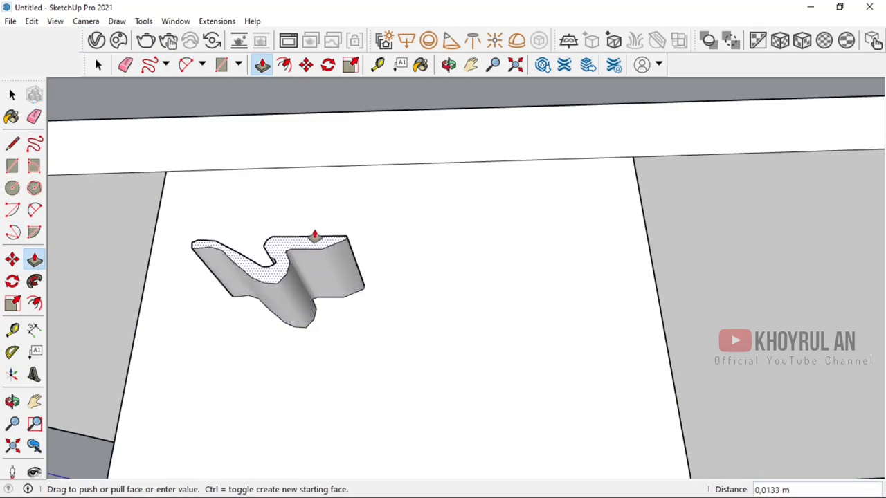
pyautogui.moveTo(312, 237)
pyautogui.mouseDown(button='middle')
pyautogui.moveTo(367, 139)
pyautogui.moveTo(330, 232)
pyautogui.mouseUp(button='middle')
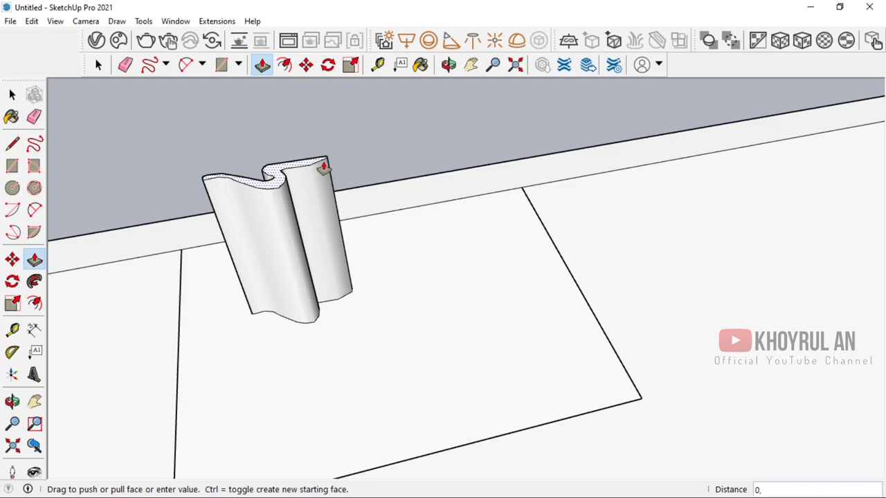
pyautogui.press('Return')
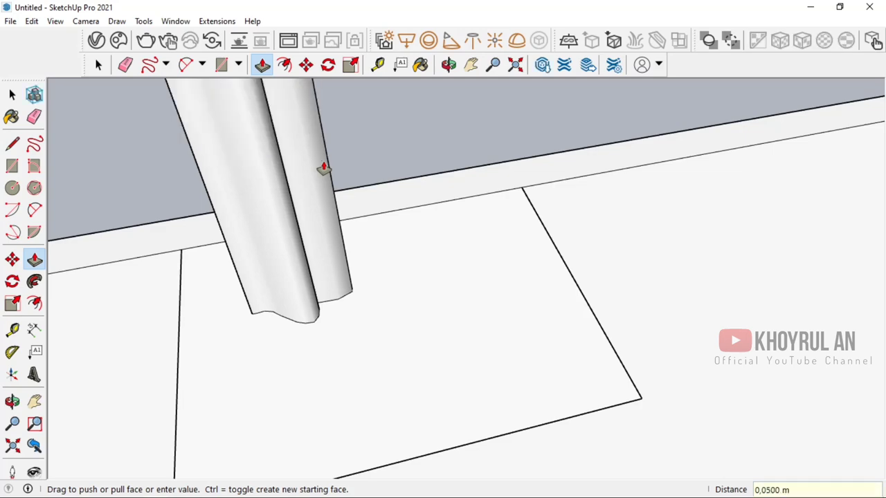
pyautogui.moveTo(324, 167)
pyautogui.mouseDown(button='middle')
pyautogui.moveTo(362, 270)
pyautogui.moveTo(641, 407)
pyautogui.mouseUp(button='middle')
pyautogui.press('space')
pyautogui.hotkey('ctrl', 'a')
# - Group the ruffle piece and make it a component, replacing the existing definition
pyautogui.moveTo(633, 452); pyautogui.dragTo(634, 450)
pyautogui.rightClick(470, 323)
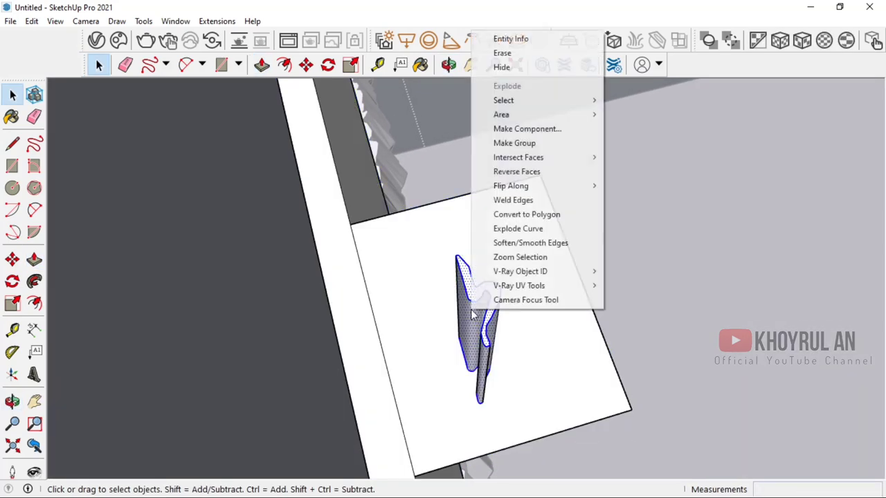
pyautogui.click(530, 143)
pyautogui.rightClick(474, 306)
pyautogui.click(542, 145)
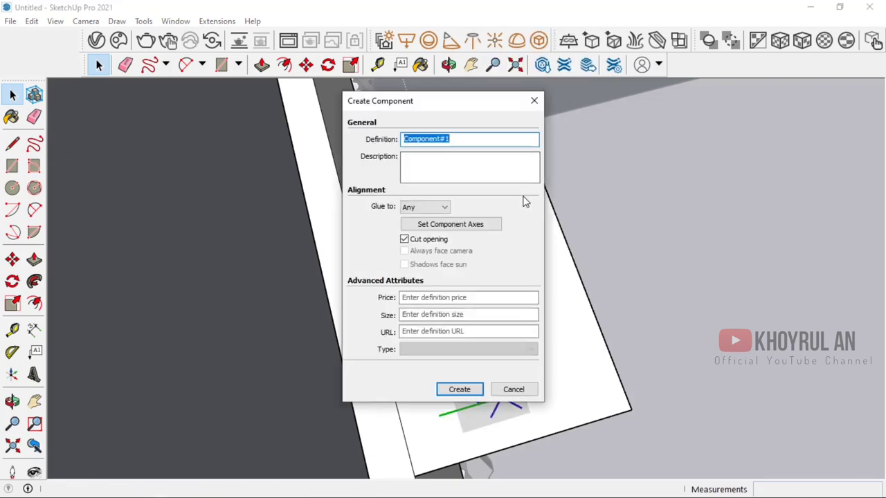
pyautogui.write('u')
pyautogui.press('Return')
pyautogui.click(474, 286)
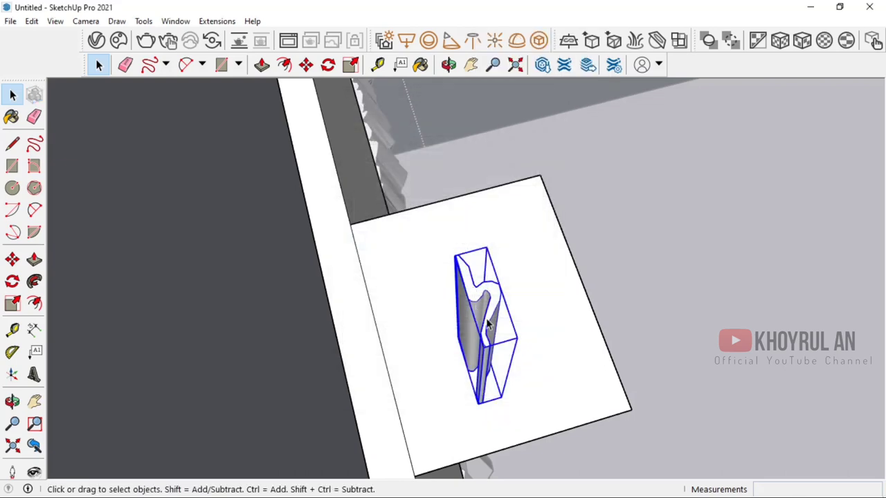
# - Scale the ruffle component about 1.74 times wider along red
pyautogui.click(12, 305)
pyautogui.click(406, 358)
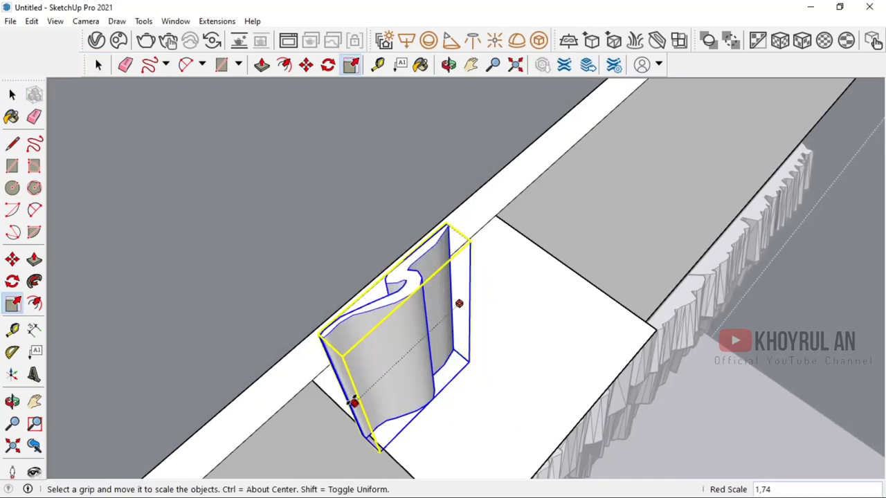
pyautogui.moveTo(352, 401); pyautogui.dragTo(352, 357, button='middle')
pyautogui.click(284, 349)
pyautogui.press('space')
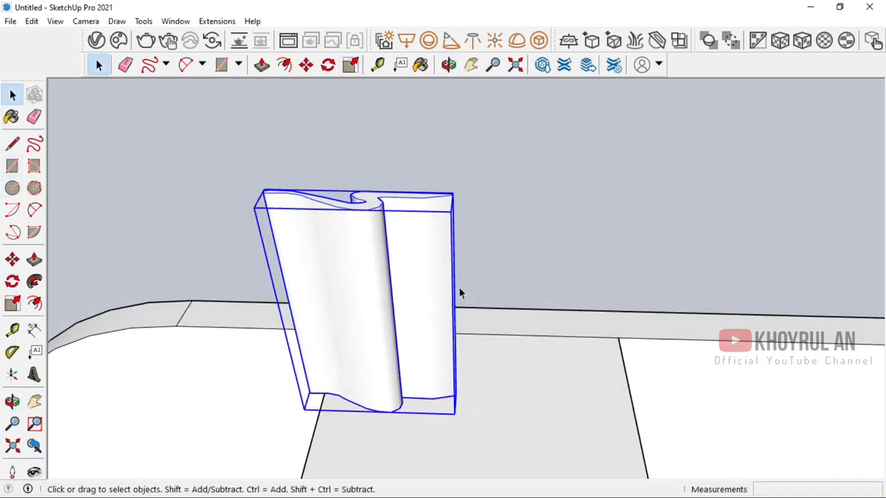
# - Erase the helper rectangle's face and edges beneath the ruffle
pyautogui.scroll(-3, 458, 287)
pyautogui.click(518, 372)
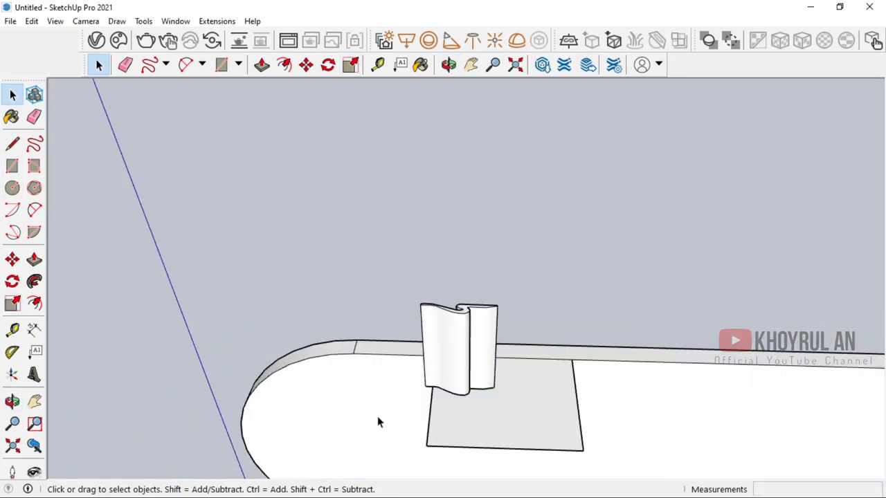
pyautogui.click(34, 117)
pyautogui.click(427, 415)
pyautogui.moveTo(533, 438); pyautogui.dragTo(593, 436)
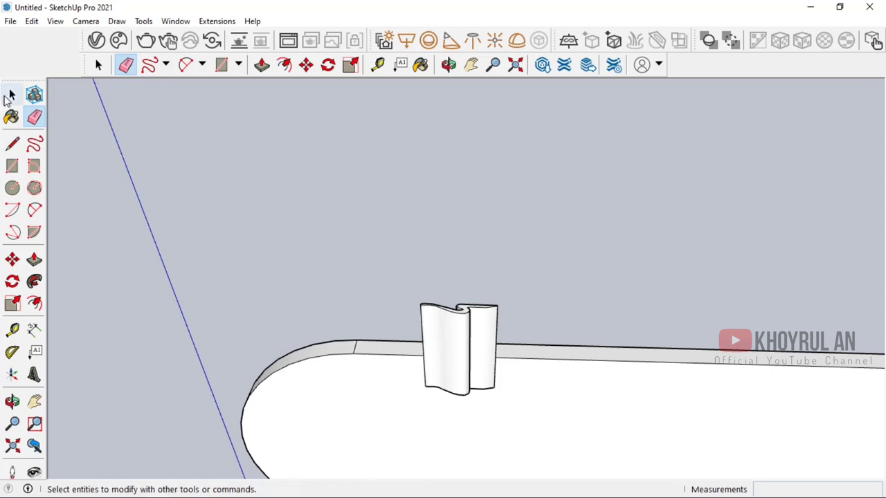
# - Select the ruffle component for moving and orbit to view the slab's curved edge
pyautogui.click(12, 94)
pyautogui.scroll(2, 530, 382)
pyautogui.click(530, 382)
pyautogui.press('m')
pyautogui.scroll(3, 517, 414)
pyautogui.moveTo(518, 413); pyautogui.dragTo(628, 376, button='middle')
pyautogui.scroll(3, 416, 443)
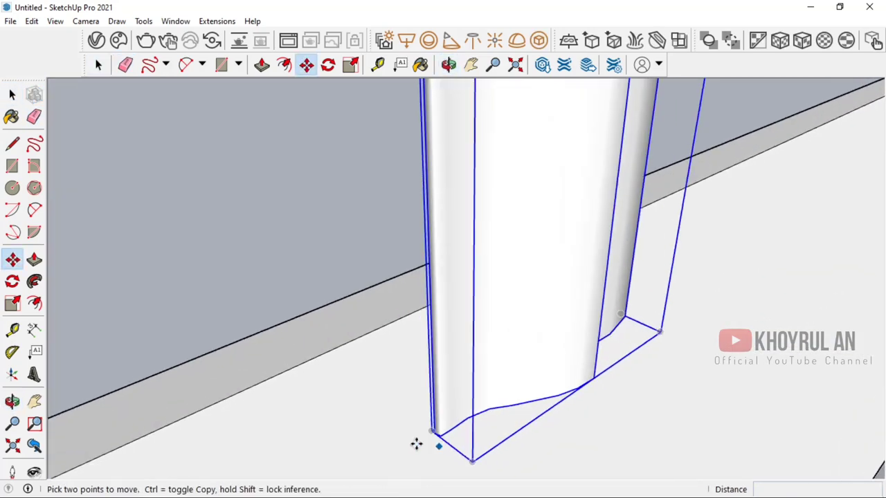
pyautogui.scroll(-2, 430, 431)
pyautogui.moveTo(326, 340); pyautogui.dragTo(420, 391, button='middle')
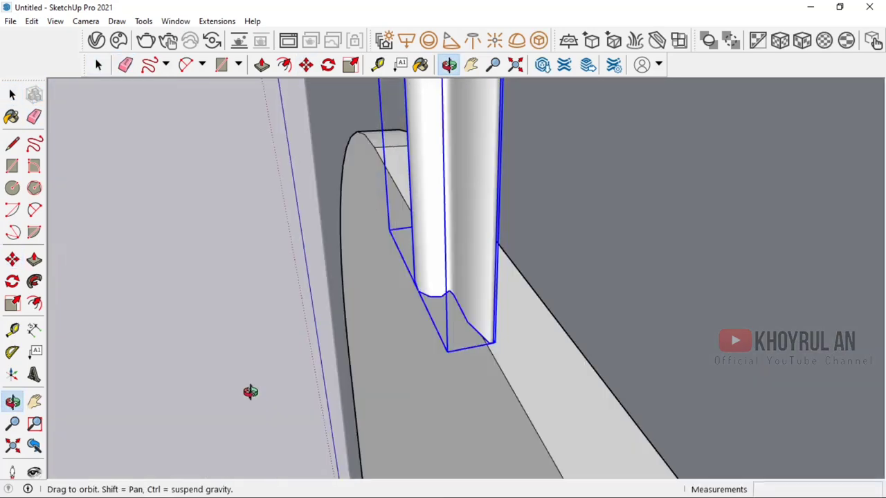
# - Open the ruffle component for editing and reposition its top profile
pyautogui.scroll(2, 498, 370)
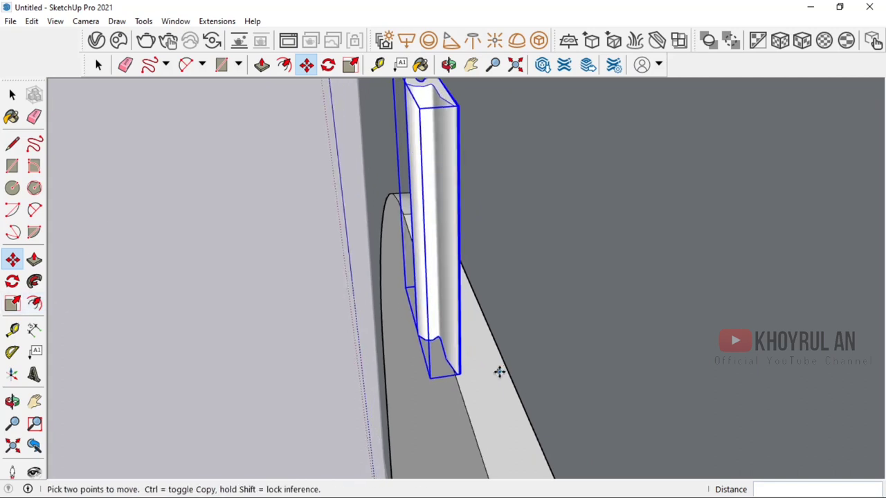
pyautogui.scroll(-2, 498, 370)
pyautogui.click(12, 94)
pyautogui.doubleClick(444, 144)
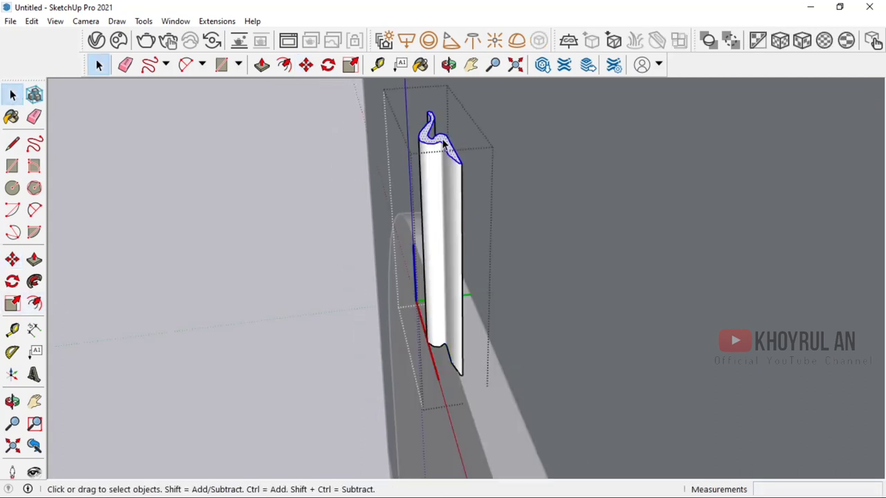
pyautogui.press('m')
pyautogui.click(519, 152)
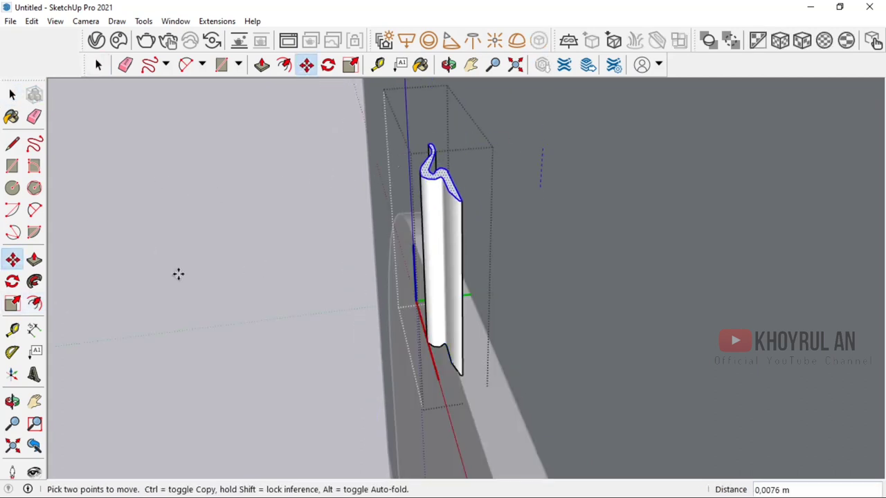
pyautogui.click(438, 269)
pyautogui.scroll(1, 456, 375)
pyautogui.click(457, 376)
pyautogui.press('Escape')
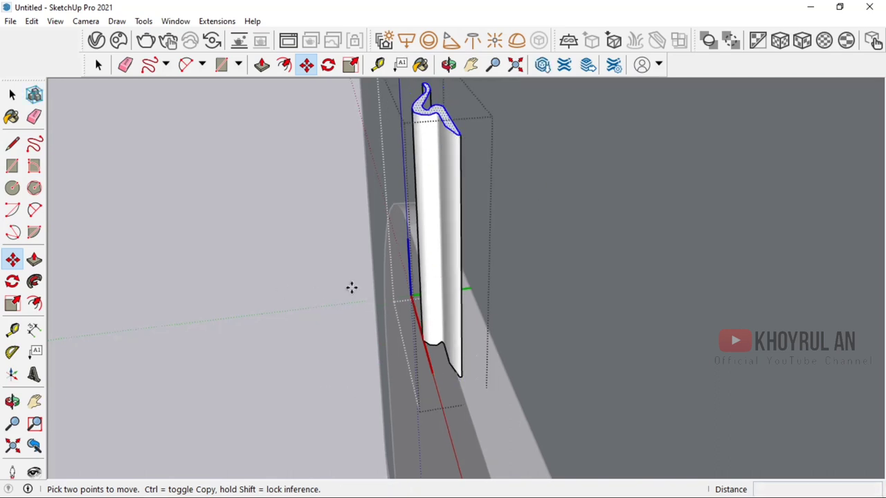
# - Stretch the fringe piece to 1.63 times along the green axis
pyautogui.press('space')
pyautogui.press('m')
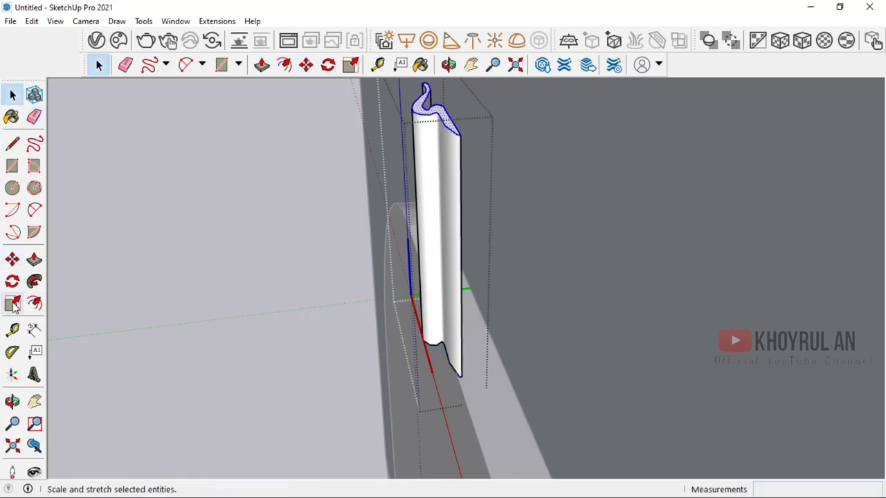
pyautogui.moveTo(414, 107); pyautogui.dragTo(411, 220)
pyautogui.moveTo(411, 219); pyautogui.dragTo(370, 208, button='middle')
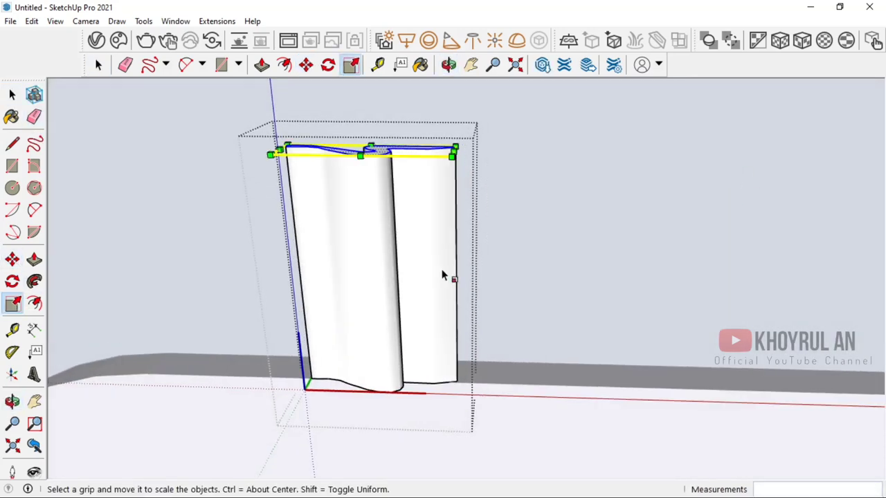
pyautogui.moveTo(370, 208); pyautogui.dragTo(371, 163)
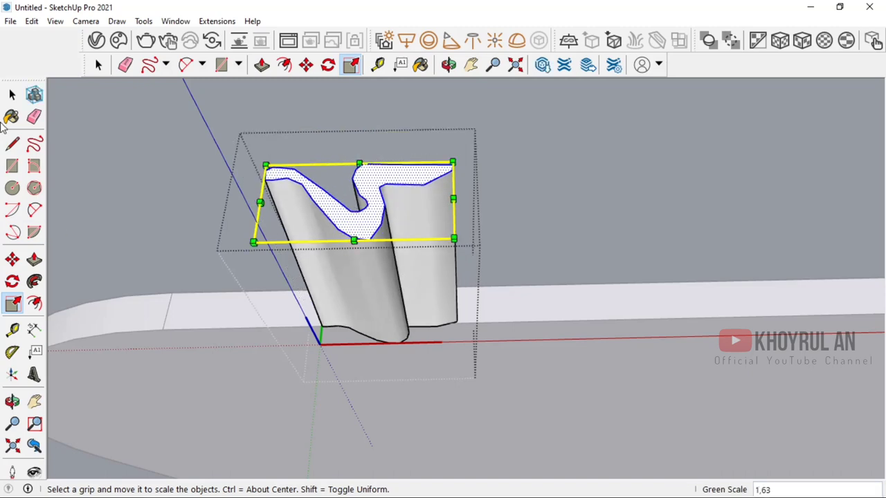
pyautogui.click(12, 94)
# - Close the face at the fringe piece's base and return to a level front view
pyautogui.scroll(3, 451, 271)
pyautogui.moveTo(398, 276)
pyautogui.mouseDown(button='middle')
pyautogui.moveTo(450, 270)
pyautogui.moveTo(365, 296)
pyautogui.moveTo(365, 249)
pyautogui.mouseUp(button='middle')
pyautogui.click(445, 254)
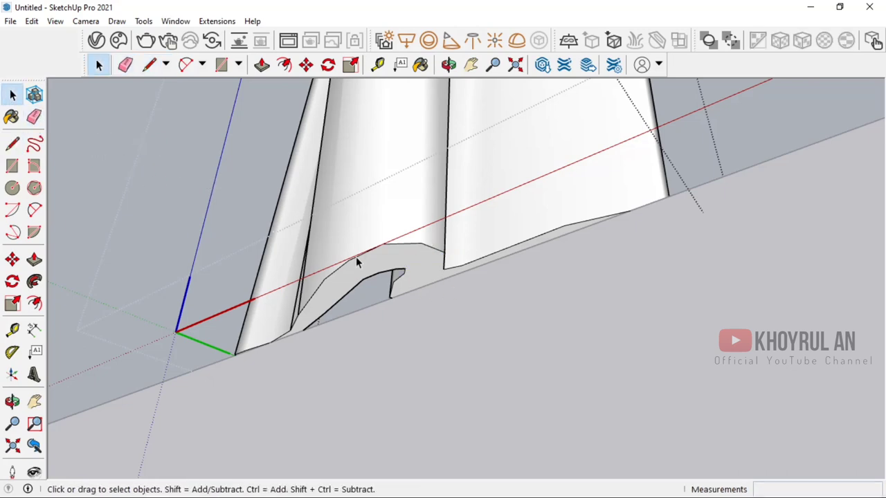
pyautogui.moveTo(121, 321)
pyautogui.mouseDown(button='middle')
pyautogui.moveTo(366, 270)
pyautogui.moveTo(391, 307)
pyautogui.moveTo(340, 326)
pyautogui.moveTo(419, 419)
pyautogui.moveTo(318, 343)
pyautogui.mouseUp(button='middle')
pyautogui.scroll(-3, 374, 350)
# - Close the edited fringe component so it can be copied
pyautogui.press('m')
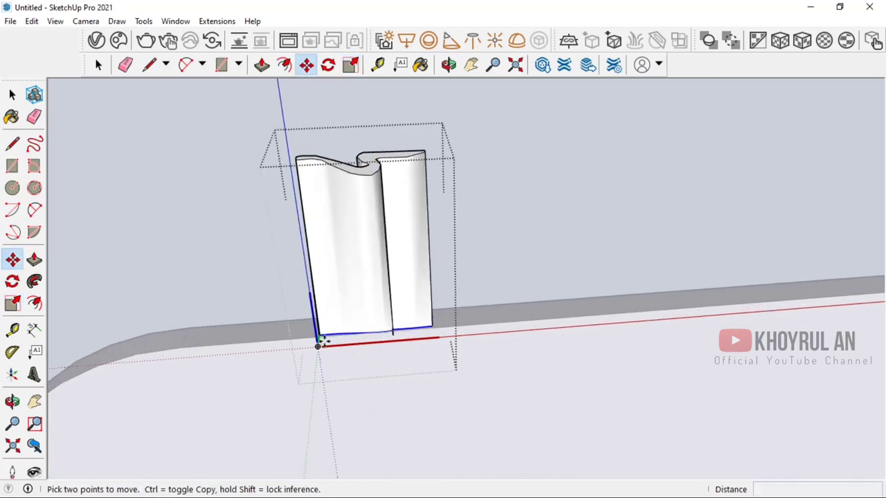
pyautogui.click(11, 94)
pyautogui.rightClick(95, 124)
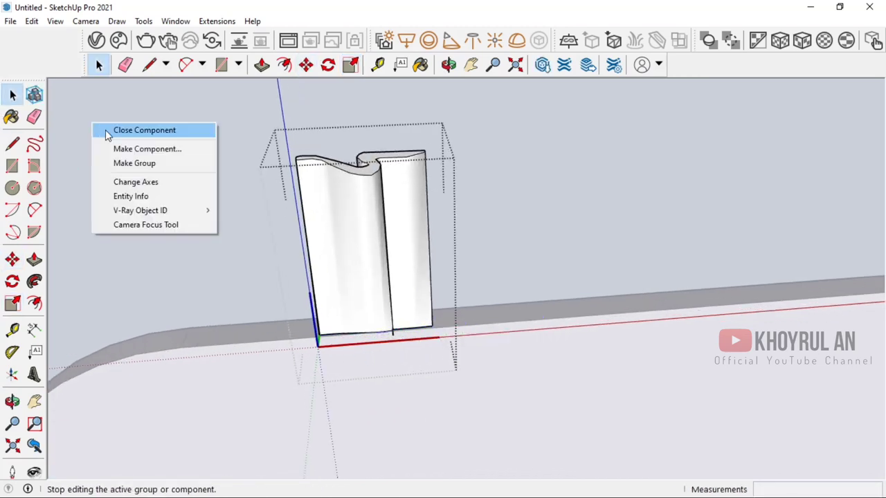
pyautogui.click(135, 130)
# - Copy the fringe piece along the bottom edge and out to the corner
pyautogui.press('ctrl')
pyautogui.click(334, 383)
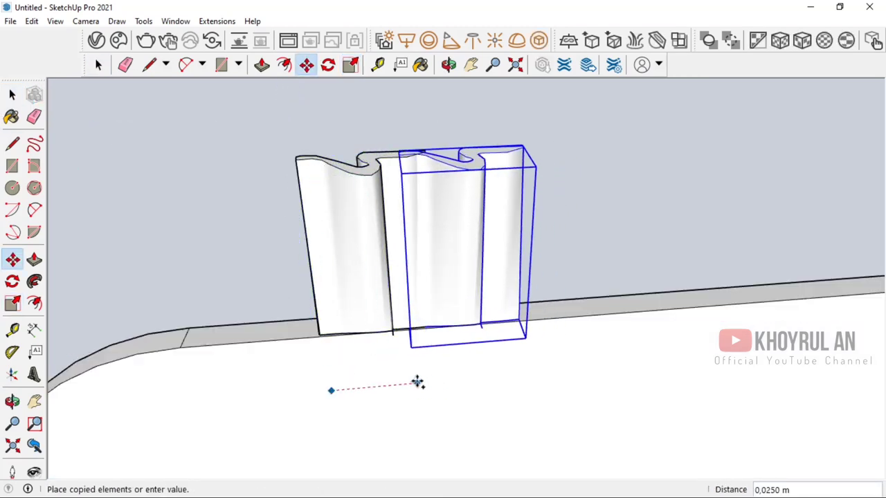
pyautogui.scroll(-2, 417, 381)
pyautogui.click(478, 382)
pyautogui.moveTo(498, 388)
pyautogui.mouseDown(button='middle')
pyautogui.moveTo(435, 369)
pyautogui.moveTo(554, 389)
pyautogui.mouseUp(button='middle')
pyautogui.press('ctrl')
pyautogui.click(554, 389)
pyautogui.click(12, 281)
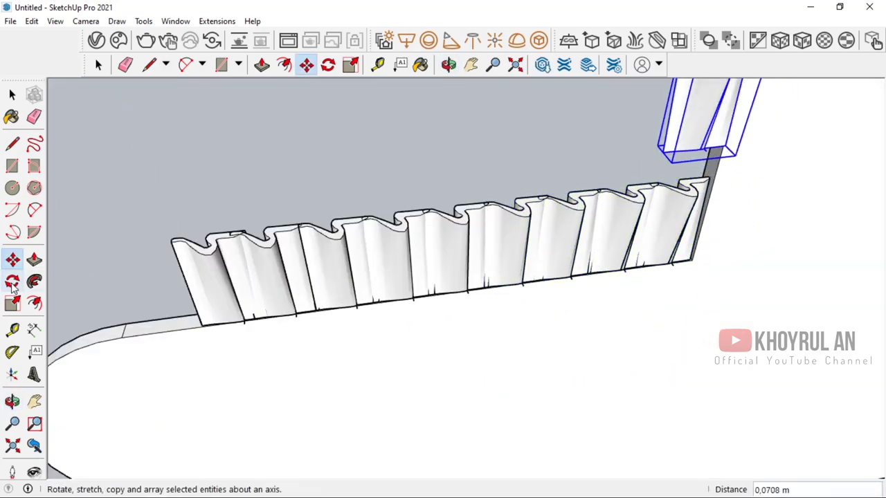
# - Turn the corner copy to run up the side and stack copies above it
pyautogui.click(720, 211)
pyautogui.scroll(3, 607, 323)
pyautogui.moveTo(609, 219); pyautogui.dragTo(547, 312, button='middle')
pyautogui.press('ctrl')
pyautogui.click(542, 334)
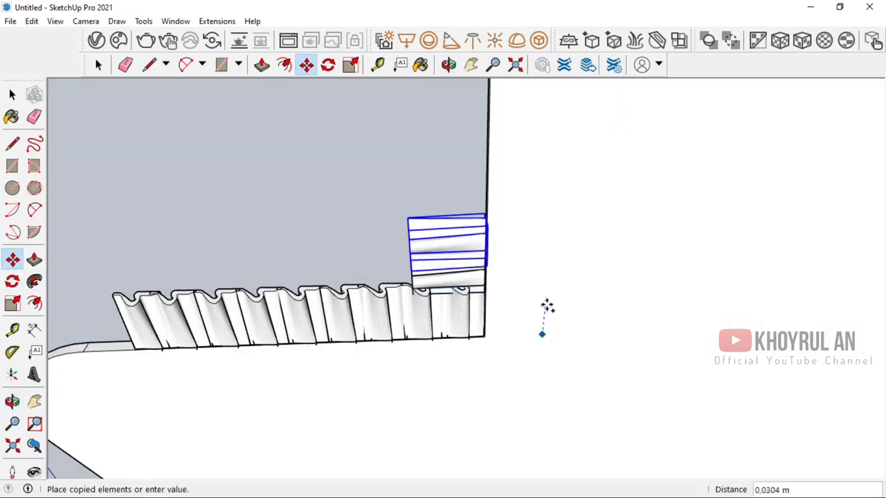
pyautogui.click(559, 262)
pyautogui.moveTo(559, 262); pyautogui.dragTo(184, 184, button='middle')
pyautogui.press('m')
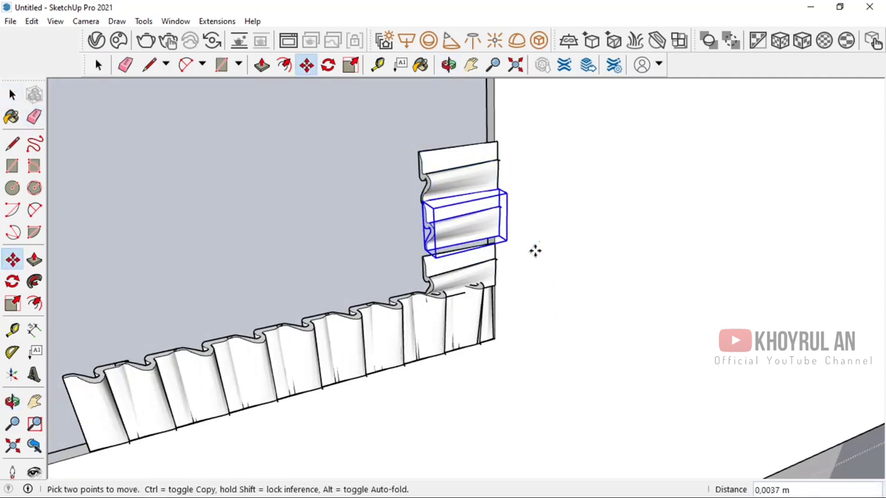
pyautogui.click(534, 249)
pyautogui.press('space')
# - Continue copying fringe pieces upward to the top of the side column
pyautogui.moveTo(533, 249)
pyautogui.mouseDown(button='middle')
pyautogui.moveTo(447, 245)
pyautogui.moveTo(457, 243)
pyautogui.mouseUp(button='middle')
pyautogui.press('m')
pyautogui.press('ctrl')
pyautogui.click(457, 242)
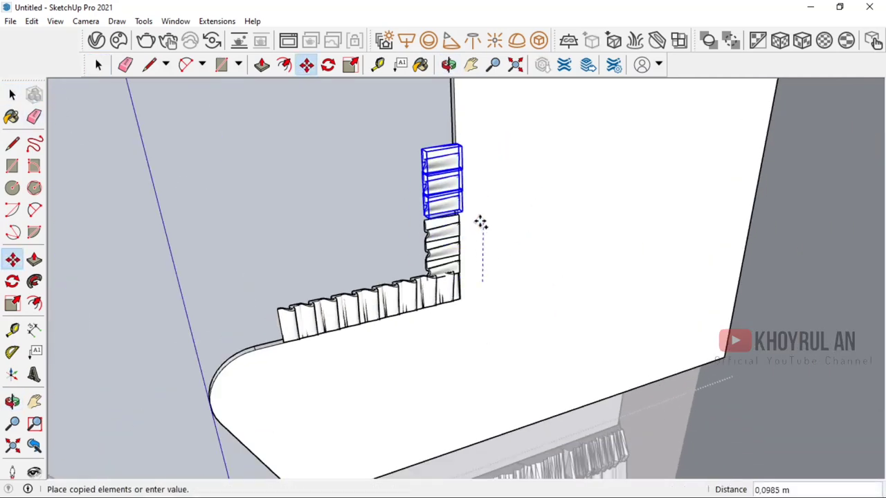
pyautogui.click(482, 210)
pyautogui.moveTo(483, 209)
pyautogui.mouseDown(button='middle')
pyautogui.moveTo(381, 320)
pyautogui.moveTo(440, 269)
pyautogui.mouseUp(button='middle')
pyautogui.click(440, 268)
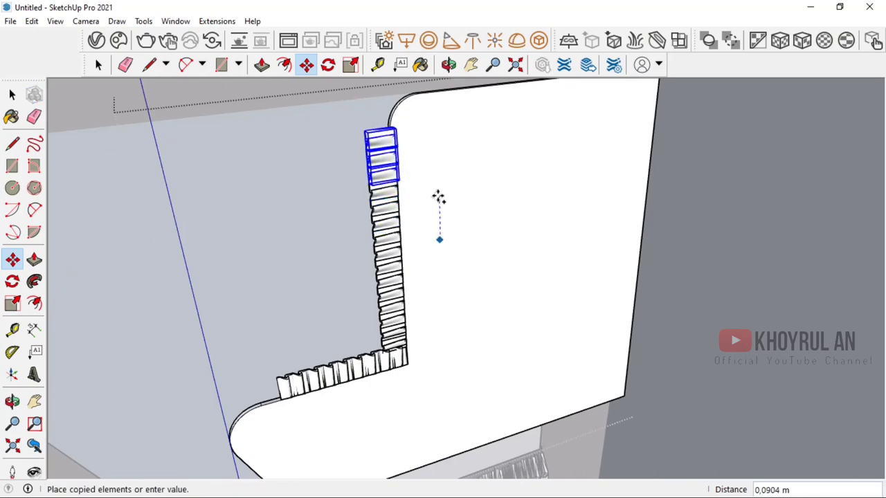
pyautogui.click(439, 197)
pyautogui.moveTo(438, 198); pyautogui.dragTo(451, 346, button='middle')
pyautogui.press('space')
# - Shift the bottom row's end piece along the edge
pyautogui.moveTo(113, 238); pyautogui.dragTo(416, 381, button='middle')
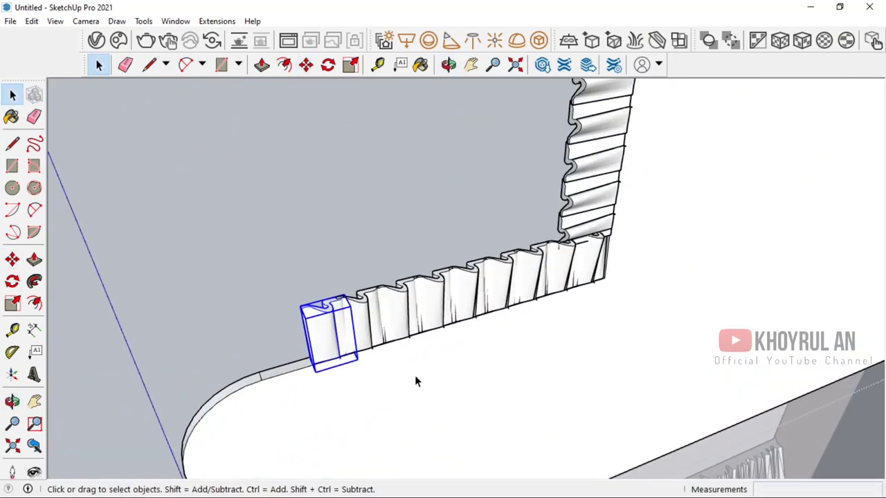
pyautogui.press('m')
pyautogui.click(415, 381)
pyautogui.click(11, 95)
# - Select the whole bottom row and copy it to the top edge
pyautogui.moveTo(229, 290); pyautogui.dragTo(455, 310)
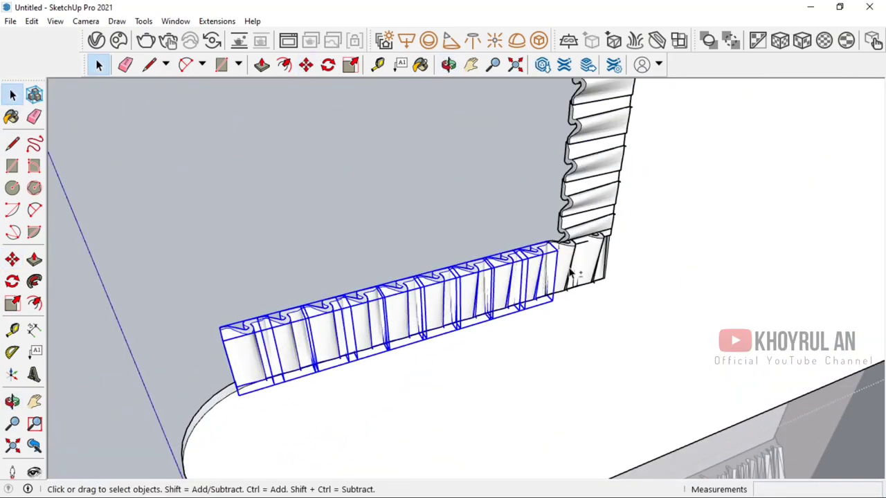
pyautogui.click(276, 411)
pyautogui.moveTo(276, 410); pyautogui.dragTo(362, 158, button='middle')
pyautogui.click(392, 138)
pyautogui.scroll(5, 359, 123)
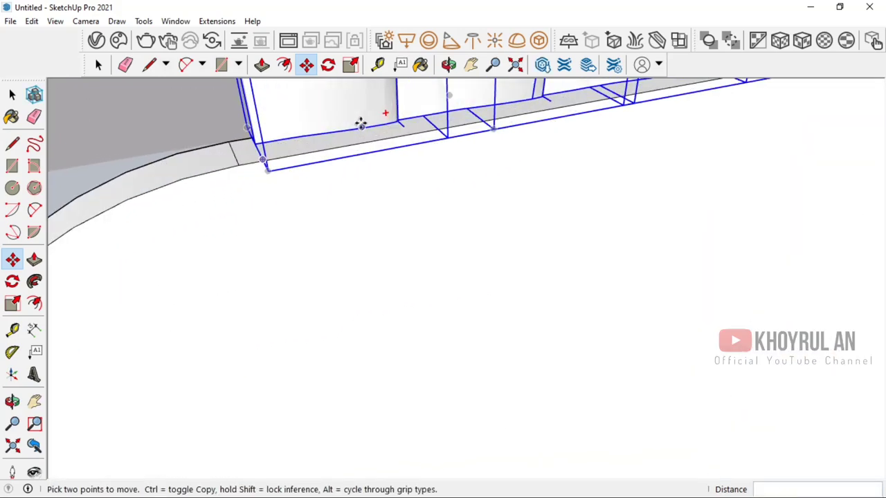
pyautogui.scroll(-5, 300, 136)
pyautogui.click(323, 263)
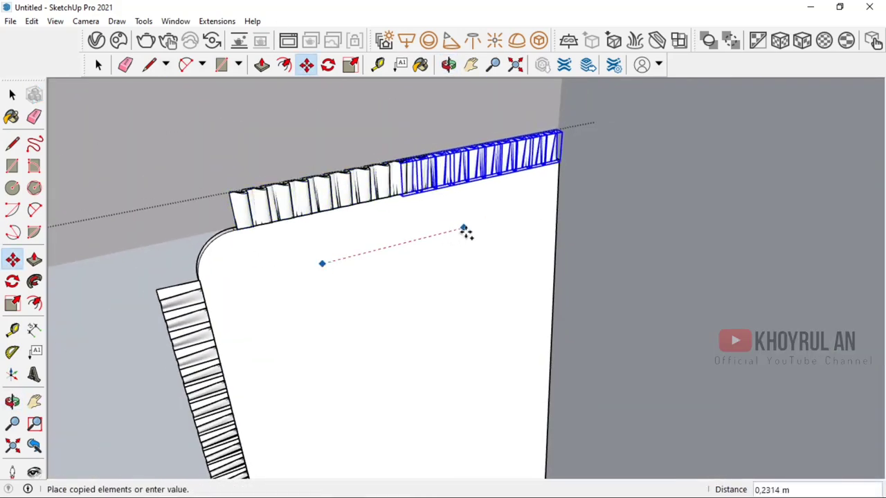
pyautogui.click(466, 231)
pyautogui.press('space')
# - Pick up the top corner piece to reposition it
pyautogui.scroll(5, 412, 212)
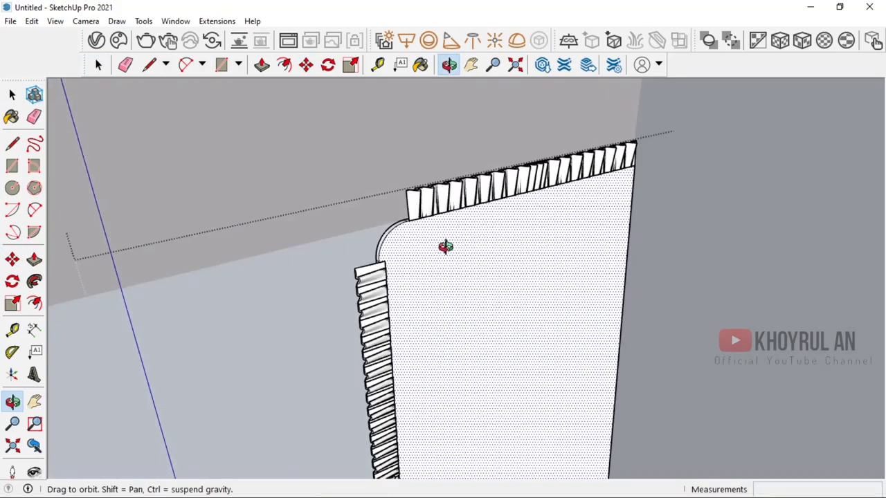
pyautogui.moveTo(445, 247); pyautogui.dragTo(277, 270, button='middle')
pyautogui.press('m')
pyautogui.click(461, 253)
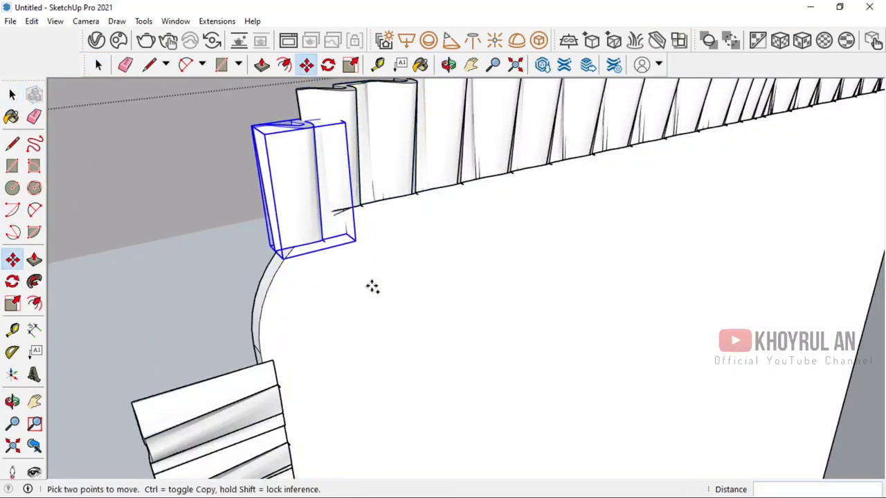
# - Place a fringe piece on the rounded corner and adjust its position
pyautogui.click(323, 356)
pyautogui.press('q')
pyautogui.click(278, 358)
pyautogui.scroll(3, 371, 291)
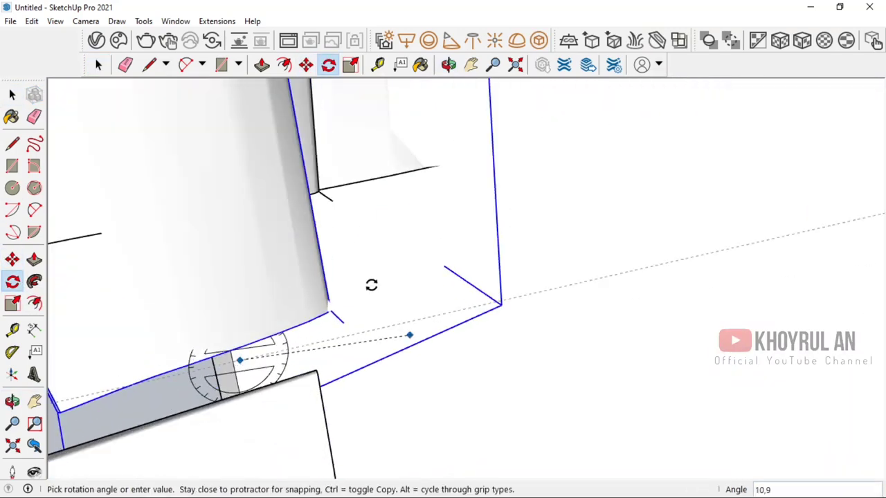
pyautogui.moveTo(372, 290); pyautogui.dragTo(368, 302, button='middle')
pyautogui.press('m')
pyautogui.click(412, 322)
pyautogui.scroll(-3, 436, 287)
pyautogui.click(425, 283)
pyautogui.press('space')
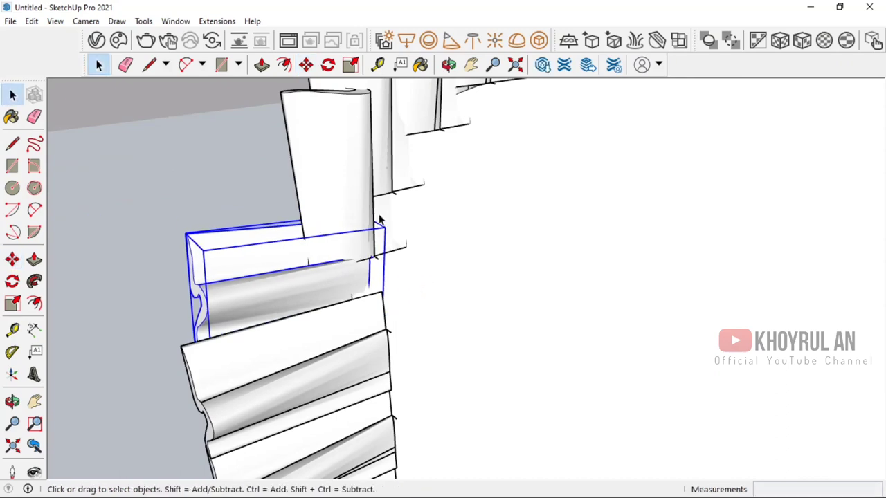
# - Tilt the corner piece so it follows the curve
pyautogui.press('q')
pyautogui.moveTo(425, 283)
pyautogui.mouseDown(button='middle')
pyautogui.moveTo(431, 242)
pyautogui.moveTo(412, 277)
pyautogui.moveTo(471, 287)
pyautogui.moveTo(317, 199)
pyautogui.mouseUp(button='middle')
pyautogui.press('m')
pyautogui.press('space')
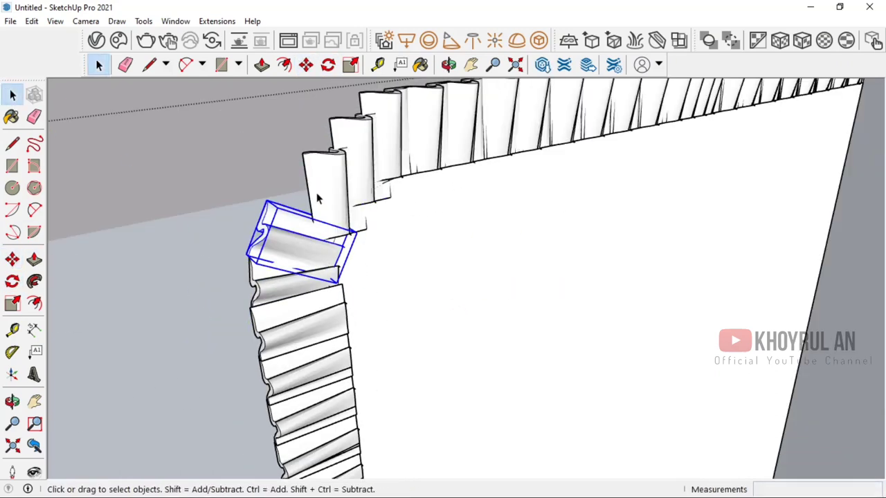
pyautogui.press('m')
pyautogui.click(12, 281)
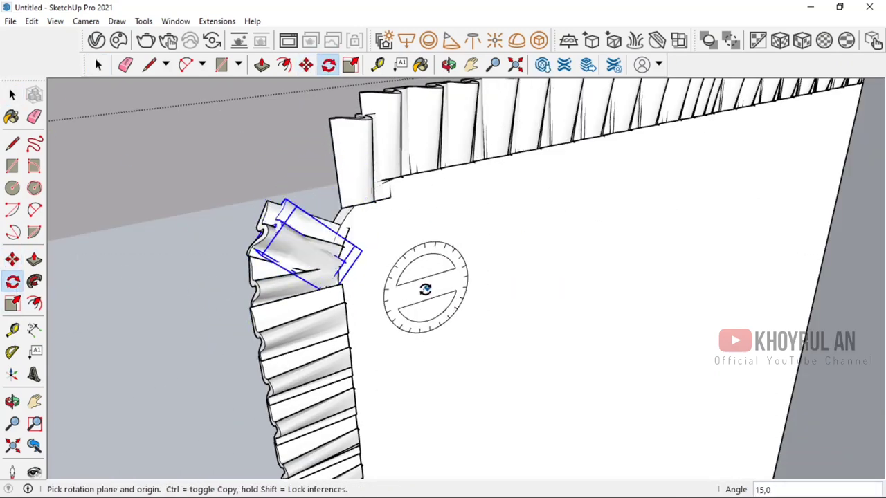
pyautogui.press('m')
pyautogui.press('space')
pyautogui.press('q')
pyautogui.moveTo(465, 313); pyautogui.dragTo(425, 326, button='middle')
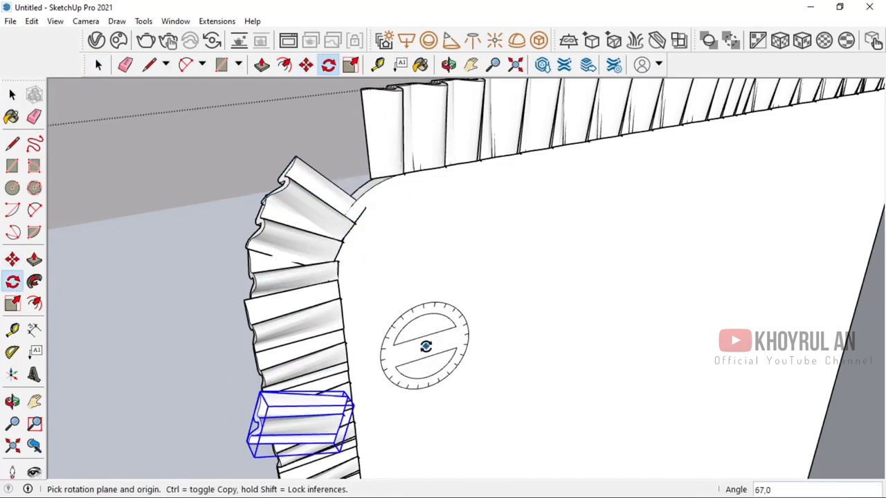
pyautogui.press('m')
# - Rotate copies of the piece further around the rounded corner
pyautogui.press('m')
pyautogui.moveTo(487, 270); pyautogui.dragTo(489, 218, button='middle')
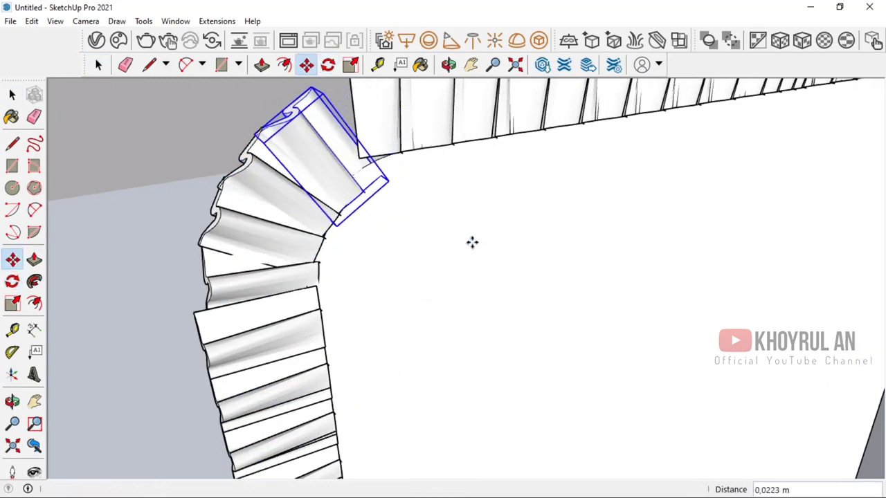
pyautogui.press('space')
pyautogui.press('q')
pyautogui.click(413, 245)
pyautogui.click(484, 239)
pyautogui.press('m')
pyautogui.press('q')
pyautogui.click(395, 271)
pyautogui.click(469, 253)
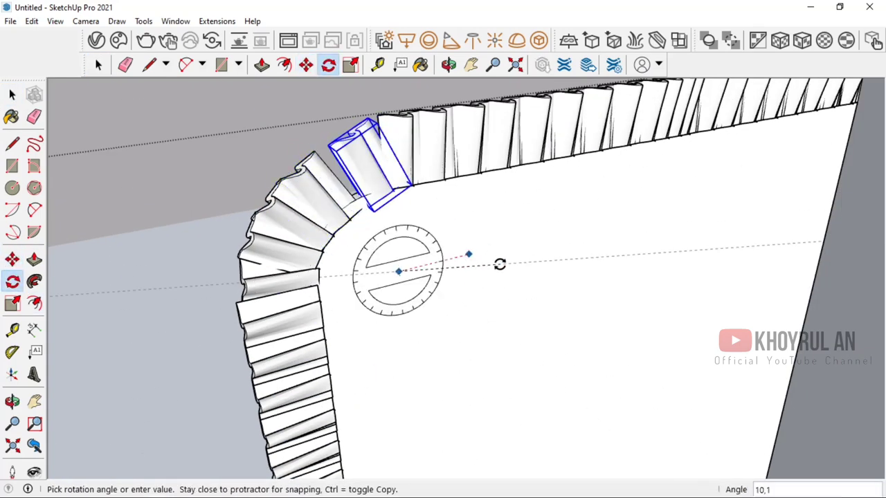
pyautogui.click(512, 277)
# - Move the corner pieces snugly against the curve
pyautogui.press('m')
pyautogui.moveTo(455, 274); pyautogui.dragTo(290, 176, button='middle')
pyautogui.press('space')
pyautogui.moveTo(300, 270)
pyautogui.mouseDown(button='middle')
pyautogui.moveTo(528, 198)
pyautogui.moveTo(411, 316)
pyautogui.moveTo(402, 291)
pyautogui.moveTo(418, 251)
pyautogui.moveTo(510, 241)
pyautogui.mouseUp(button='middle')
pyautogui.press('m')
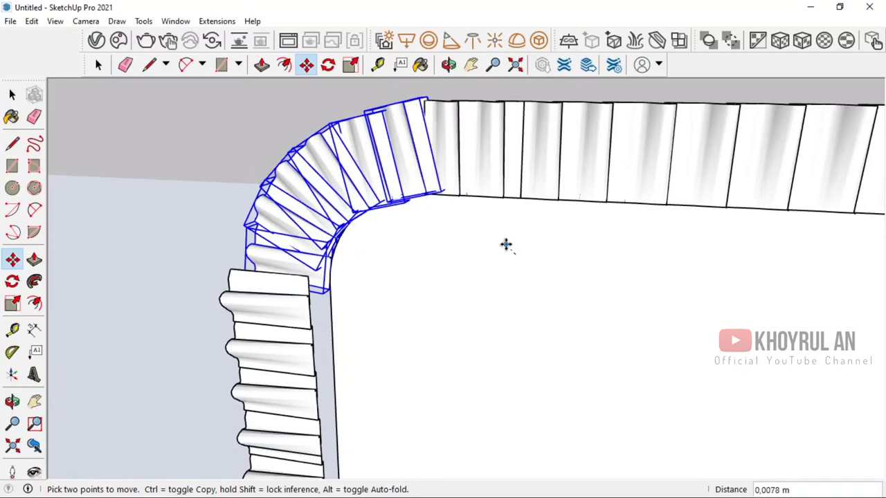
pyautogui.click(12, 282)
pyautogui.click(439, 277)
pyautogui.press('m')
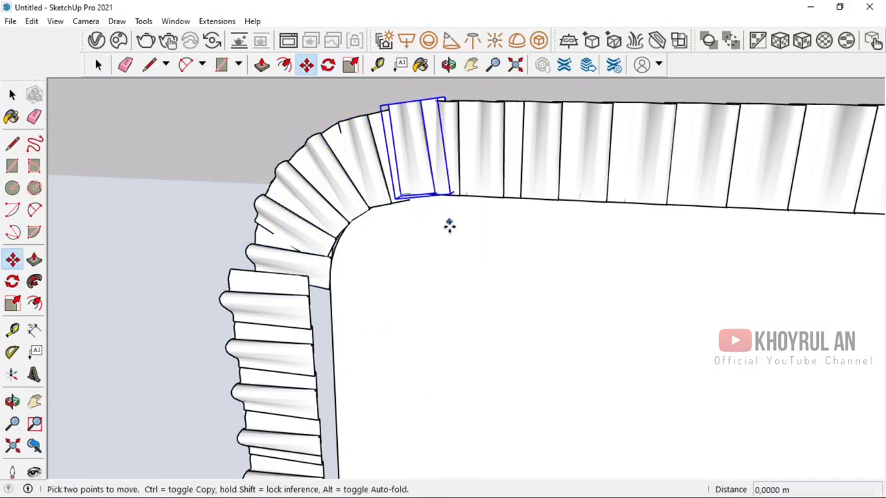
pyautogui.scroll(3, 449, 224)
pyautogui.moveTo(416, 139)
pyautogui.mouseDown(button='middle')
pyautogui.moveTo(585, 279)
pyautogui.moveTo(557, 168)
pyautogui.mouseUp(button='middle')
# - Select the column of side fins and copy it higher up the inner edge
pyautogui.press('space')
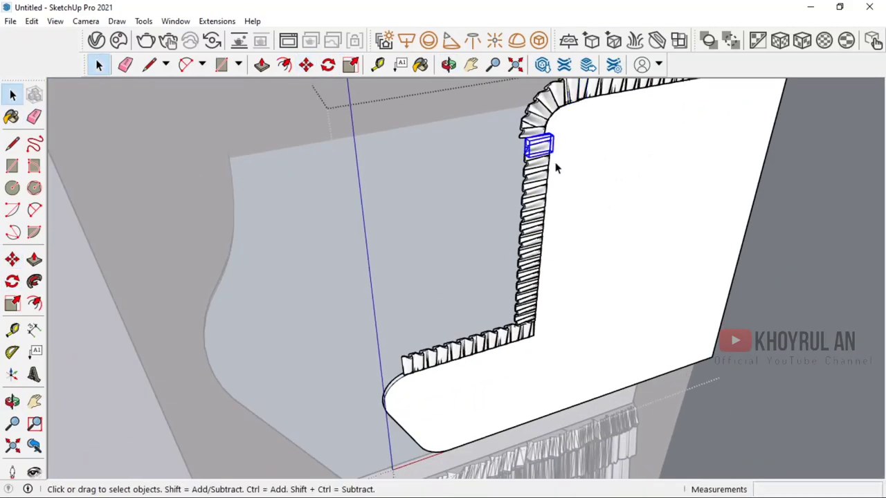
pyautogui.keyDown('shift'); pyautogui.moveTo(545, 162); pyautogui.dragTo(534, 282); pyautogui.keyUp('shift')
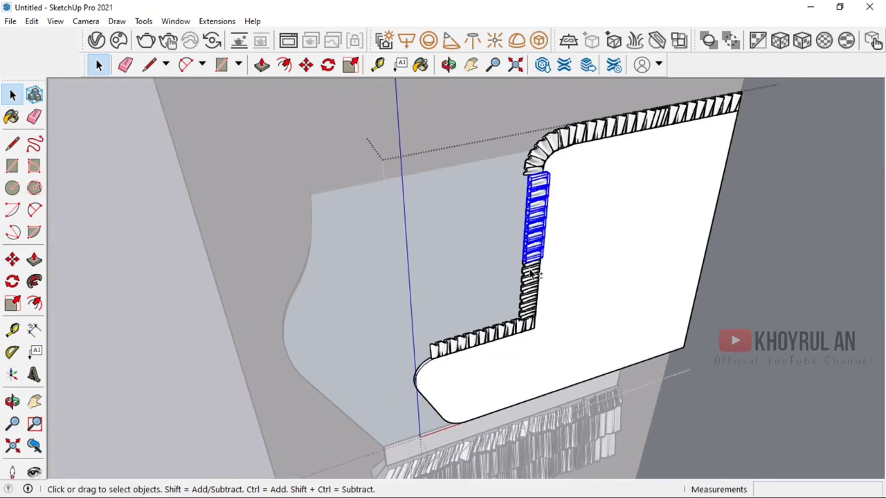
pyautogui.press('m')
pyautogui.scroll(5, 528, 322)
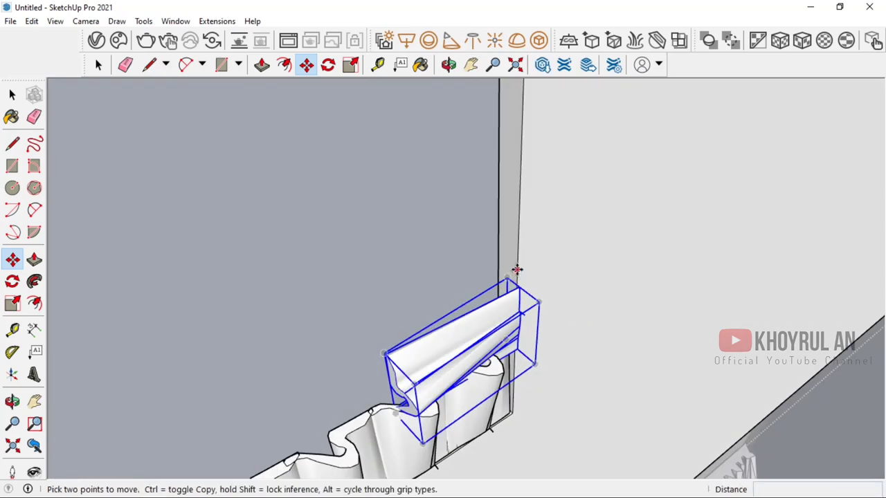
pyautogui.press('ctrl')
pyautogui.click(517, 196)
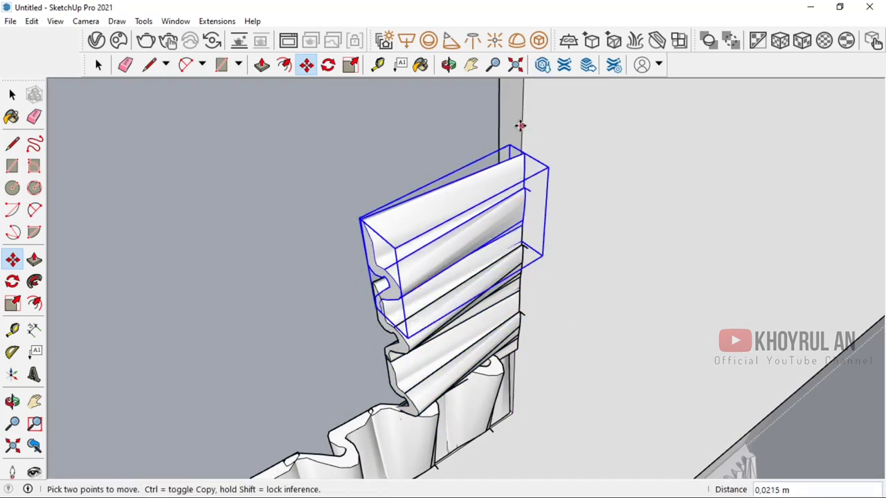
pyautogui.scroll(-2, 519, 126)
pyautogui.click(556, 148)
pyautogui.press('space')
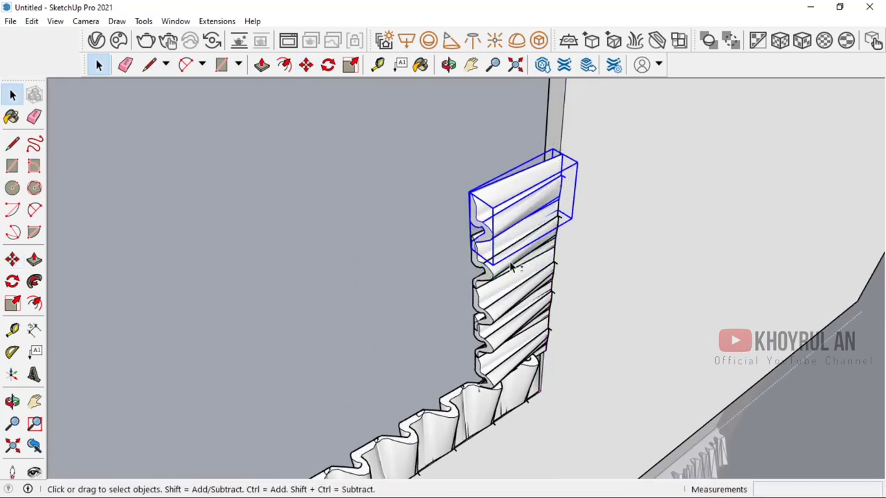
# - Copy the fins again to reach the top of the vertical edge
pyautogui.press('m')
pyautogui.moveTo(485, 373); pyautogui.dragTo(564, 229, button='middle')
pyautogui.press('ctrl')
pyautogui.click(576, 143)
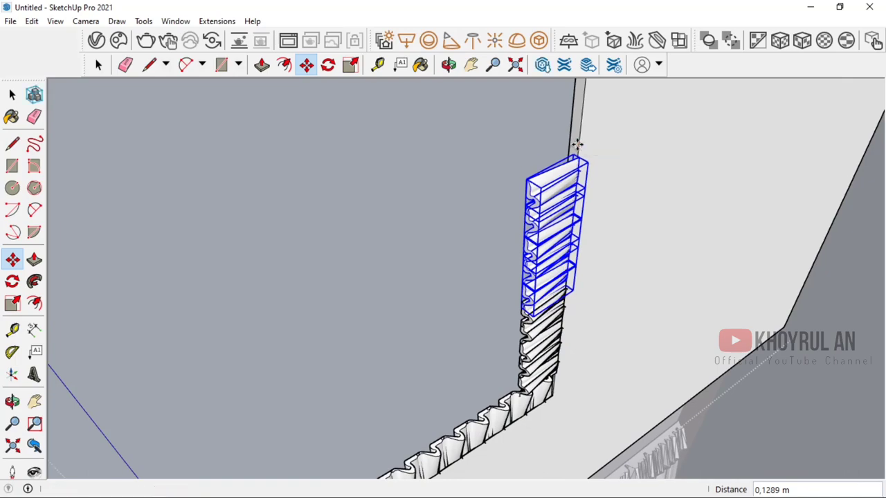
pyautogui.moveTo(575, 142)
pyautogui.mouseDown(button='middle')
pyautogui.moveTo(526, 283)
pyautogui.moveTo(550, 139)
pyautogui.mouseUp(button='middle')
pyautogui.scroll(3, 563, 233)
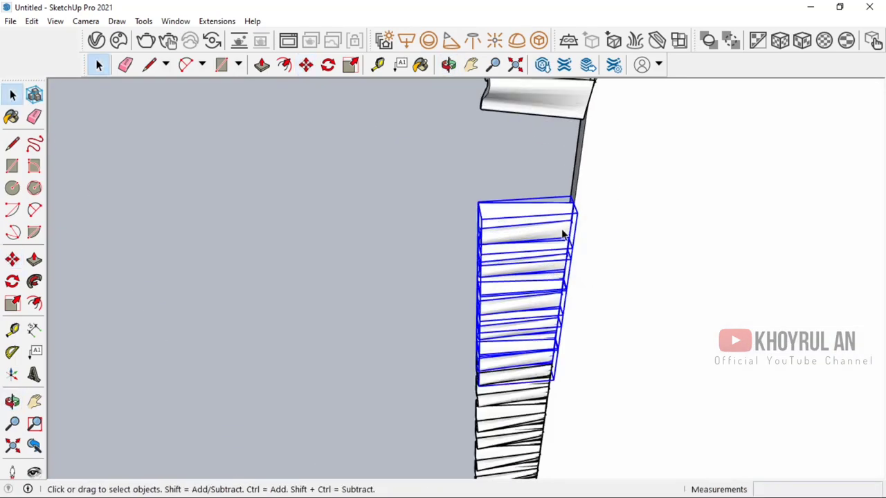
pyautogui.scroll(2, 554, 281)
pyautogui.moveTo(554, 282)
pyautogui.mouseDown(button='middle')
pyautogui.moveTo(568, 187)
pyautogui.moveTo(534, 188)
pyautogui.moveTo(586, 200)
pyautogui.mouseUp(button='middle')
pyautogui.click(568, 187)
# - Select the two leftmost fins on the horizontal edge
pyautogui.scroll(4, 602, 228)
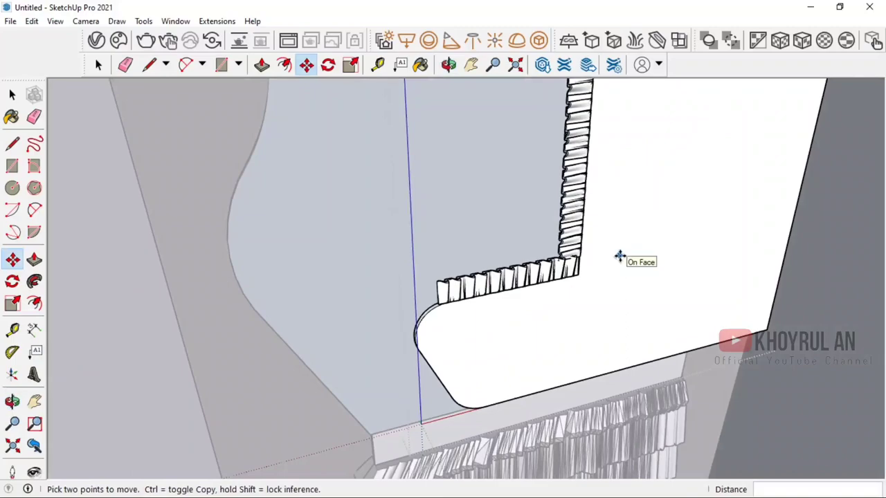
pyautogui.moveTo(468, 287); pyautogui.dragTo(478, 285, button='middle')
pyautogui.click(477, 285)
# - Copy the fins down to line the panel's bottom edge
pyautogui.moveTo(579, 302); pyautogui.dragTo(554, 378)
pyautogui.press('q')
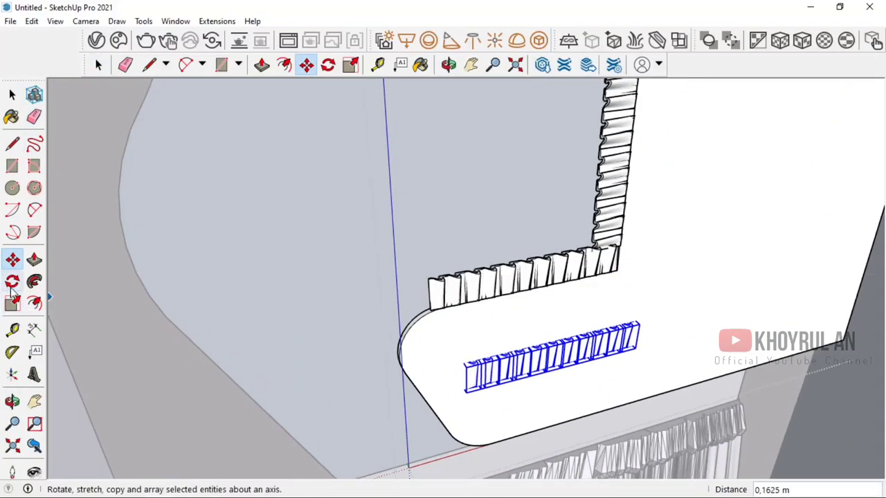
pyautogui.click(570, 392)
pyautogui.click(514, 408)
pyautogui.press('m')
pyautogui.scroll(5, 415, 415)
pyautogui.scroll(-5, 404, 420)
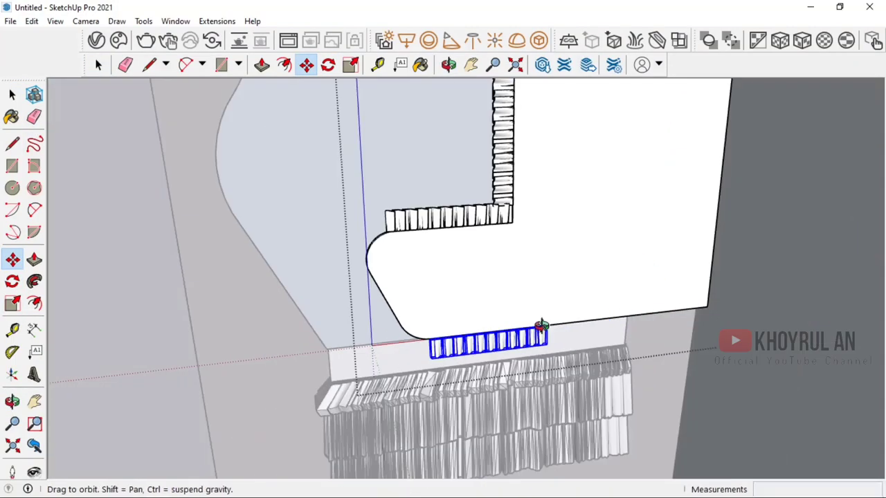
pyautogui.moveTo(540, 326); pyautogui.dragTo(564, 300, button='middle')
pyautogui.scroll(-5, 589, 292)
pyautogui.scroll(4, 311, 219)
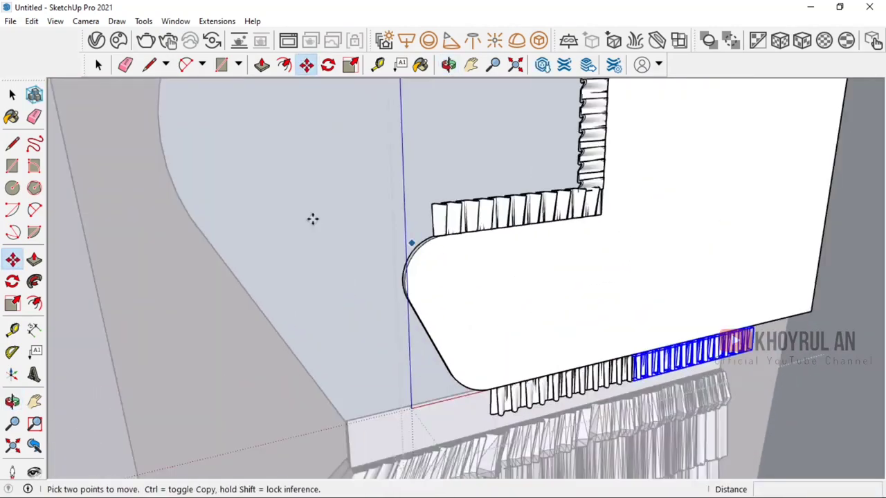
pyautogui.press('space')
pyautogui.scroll(-3, 311, 220)
pyautogui.scroll(5, 520, 123)
# - Copy a single corner fin and turn it to a new angle
pyautogui.click(521, 124)
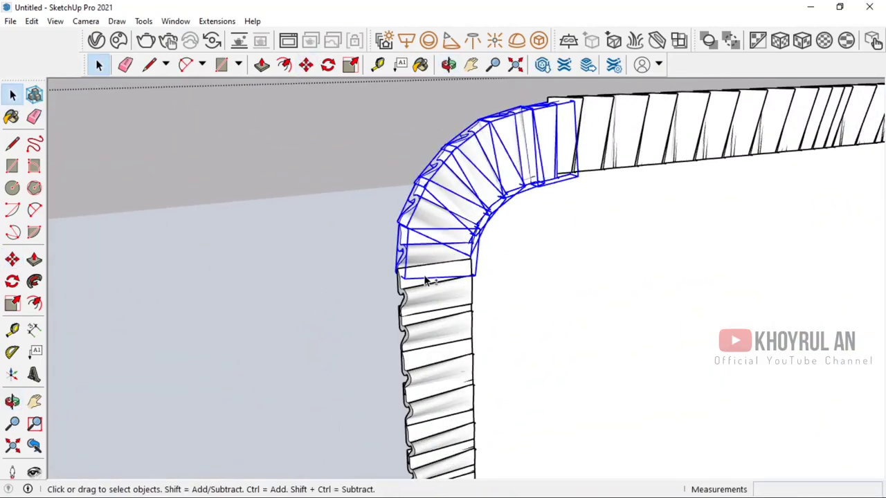
pyautogui.press('m')
pyautogui.scroll(-4, 426, 280)
pyautogui.scroll(4, 356, 369)
pyautogui.moveTo(355, 369); pyautogui.dragTo(298, 305, button='middle')
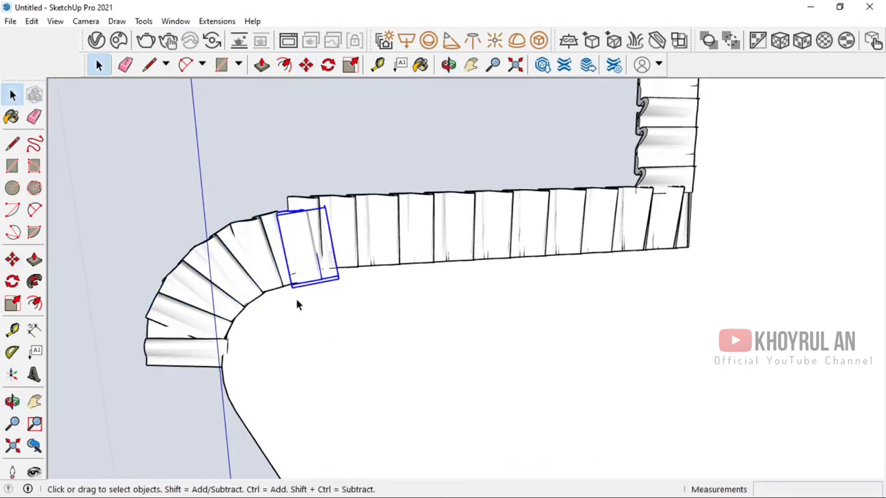
pyautogui.press('m')
pyautogui.scroll(1, 298, 305)
pyautogui.press('m')
pyautogui.click(301, 281)
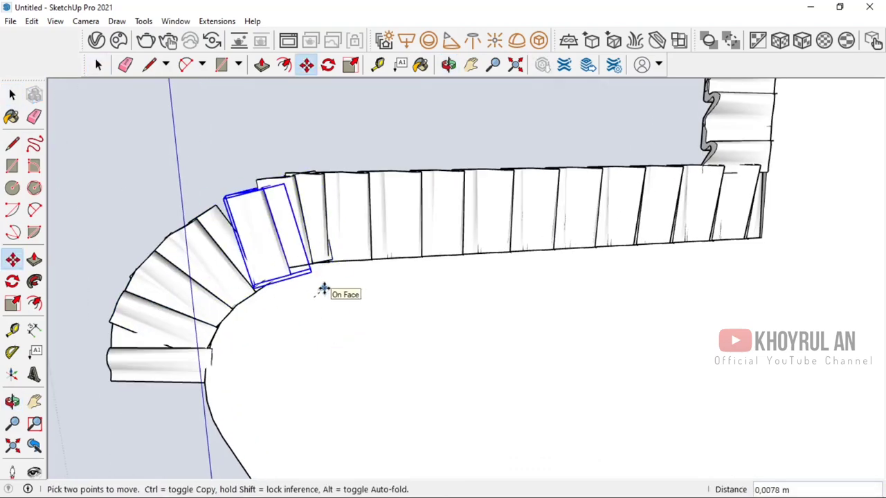
pyautogui.click(233, 237)
pyautogui.click(346, 321)
# - Rotate the copied fin to follow the rounded corner's curve
pyautogui.moveTo(346, 321)
pyautogui.mouseDown(button='middle')
pyautogui.moveTo(342, 351)
pyautogui.moveTo(353, 288)
pyautogui.mouseUp(button='middle')
pyautogui.click(284, 276)
pyautogui.press('q')
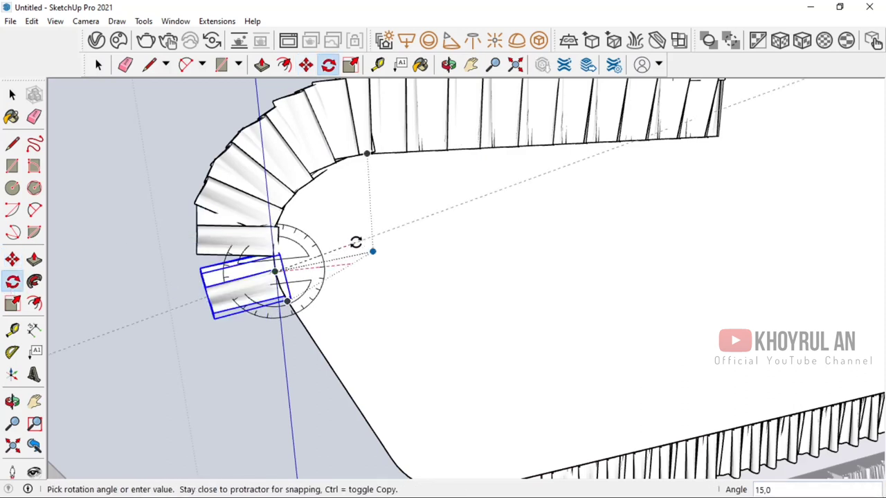
pyautogui.press('m')
pyautogui.press('ctrl')
pyautogui.click(303, 324)
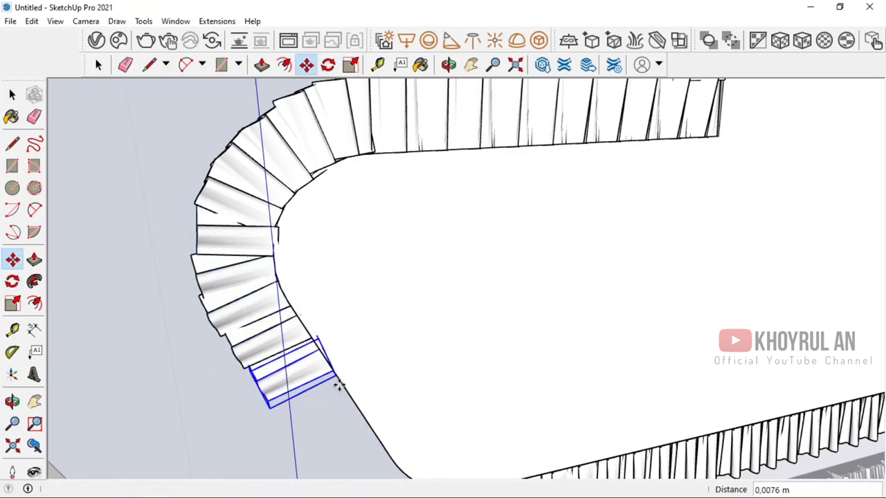
pyautogui.moveTo(363, 421)
pyautogui.mouseDown(button='middle')
pyautogui.moveTo(356, 404)
pyautogui.moveTo(395, 419)
pyautogui.mouseUp(button='middle')
pyautogui.press('q')
pyautogui.scroll(5, 366, 212)
pyautogui.press('m')
pyautogui.click(292, 203)
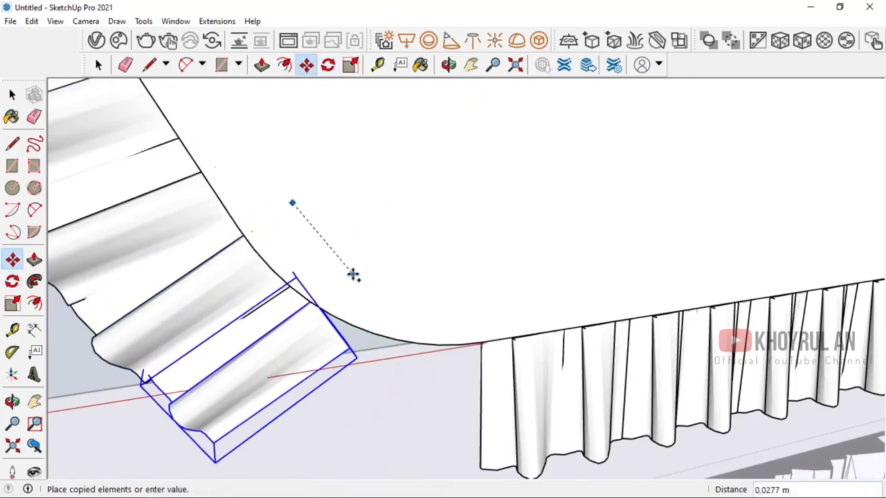
pyautogui.press('q')
pyautogui.press('m')
pyautogui.moveTo(411, 315); pyautogui.dragTo(398, 290, button='middle')
# - Rotate the fin about a pivot on the curve and place another copy along it
pyautogui.press('q')
pyautogui.click(303, 331)
pyautogui.click(344, 311)
pyautogui.click(396, 280)
pyautogui.press('m')
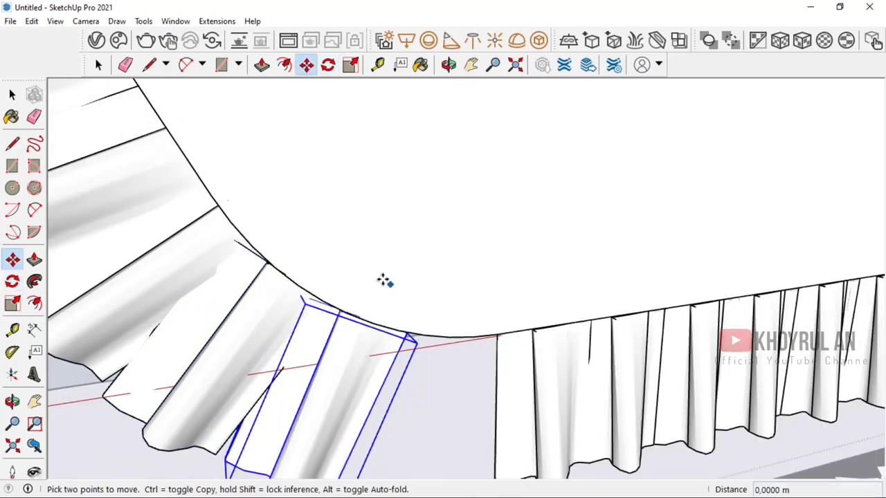
pyautogui.press('ctrl')
pyautogui.click(329, 270)
pyautogui.press('m')
pyautogui.scroll(-3, 495, 315)
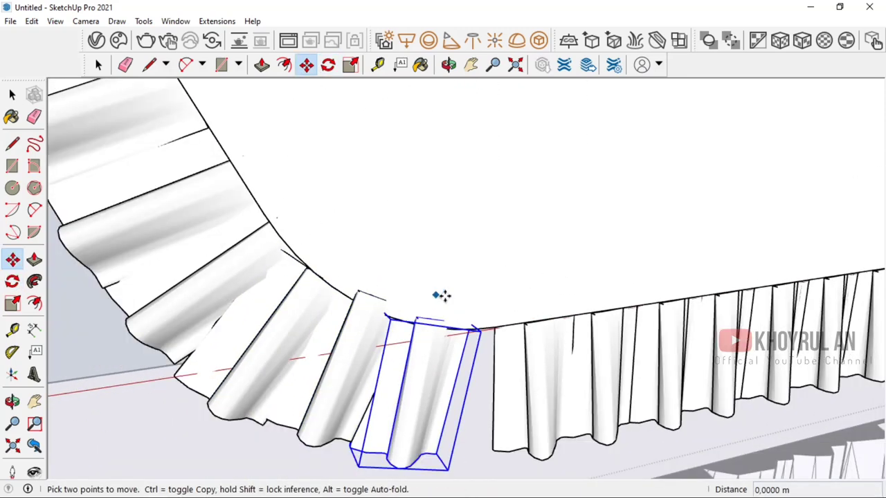
pyautogui.press('ctrl')
pyautogui.click(490, 300)
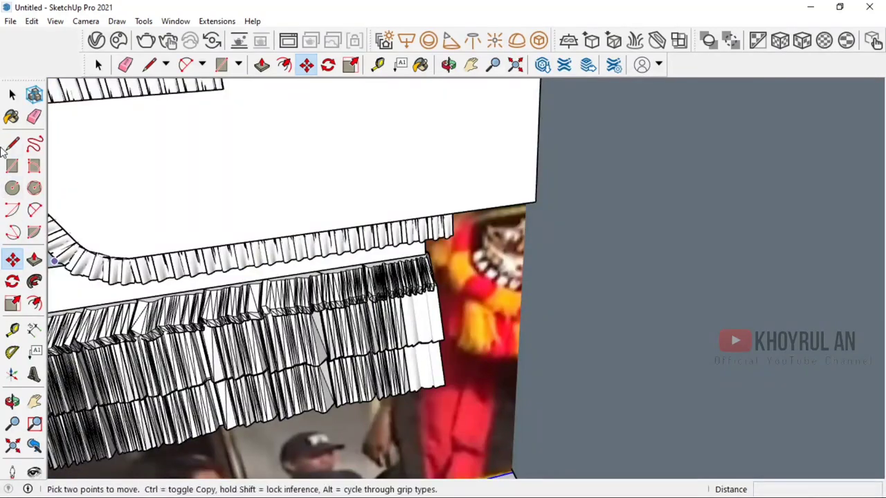
# - Draw a jagged outline beside the panel and close it into a flat face
pyautogui.click(13, 144)
pyautogui.scroll(2, 540, 362)
pyautogui.scroll(3, 502, 365)
pyautogui.moveTo(502, 365)
pyautogui.mouseDown(button='middle')
pyautogui.moveTo(465, 254)
pyautogui.moveTo(518, 372)
pyautogui.mouseUp(button='middle')
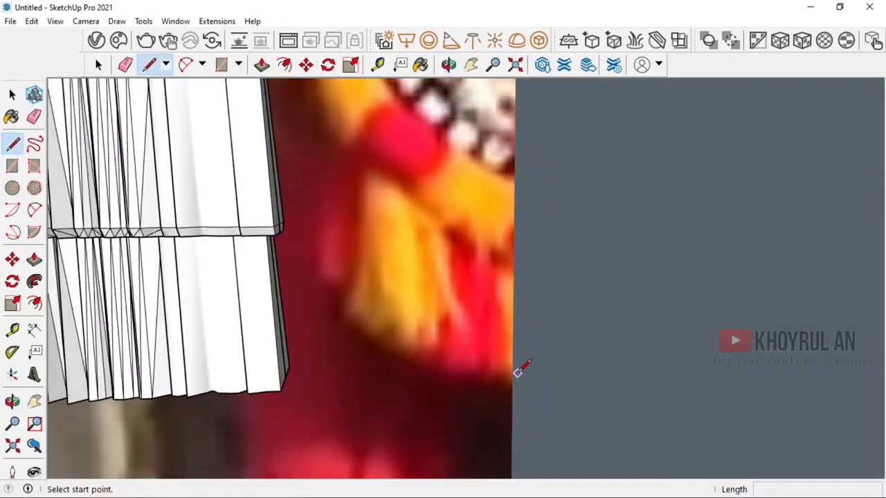
pyautogui.click(368, 377)
pyautogui.moveTo(368, 377); pyautogui.dragTo(393, 421, button='middle')
pyautogui.click(393, 422)
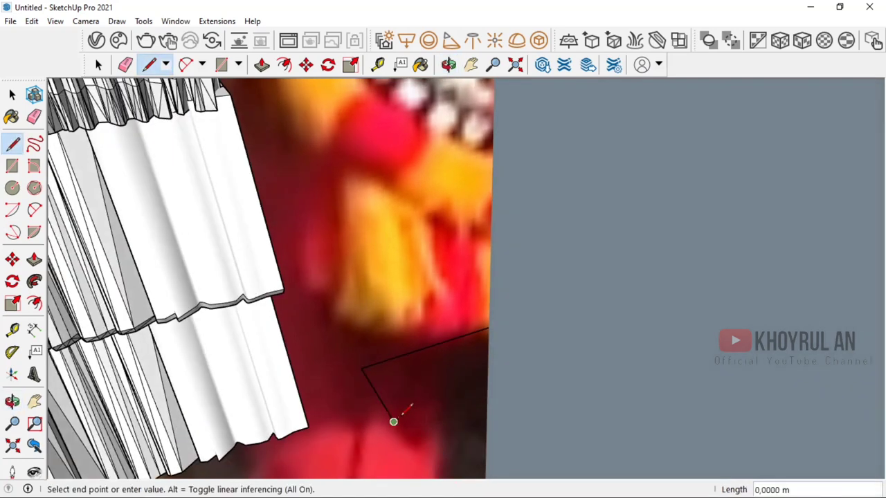
pyautogui.click(488, 327)
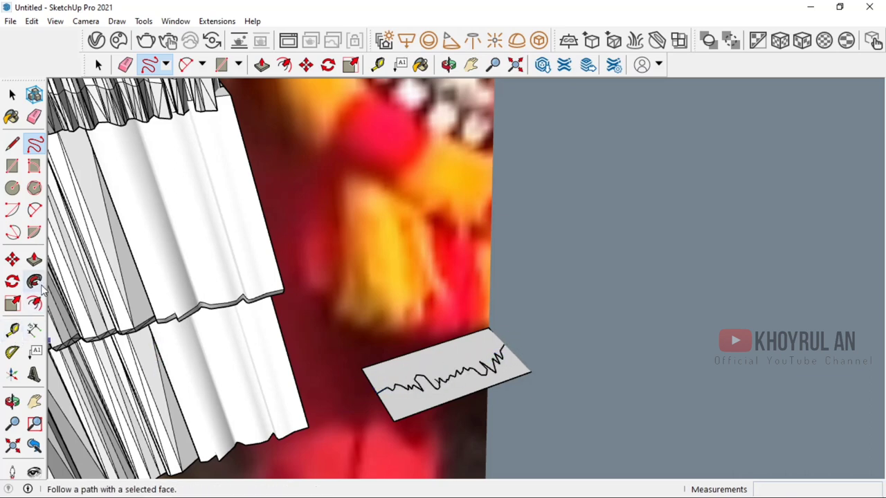
# - Cancel the first extrusion attempt and erase leftover edges from the jagged shape
pyautogui.click(35, 260)
pyautogui.click(437, 356)
pyautogui.press('Escape')
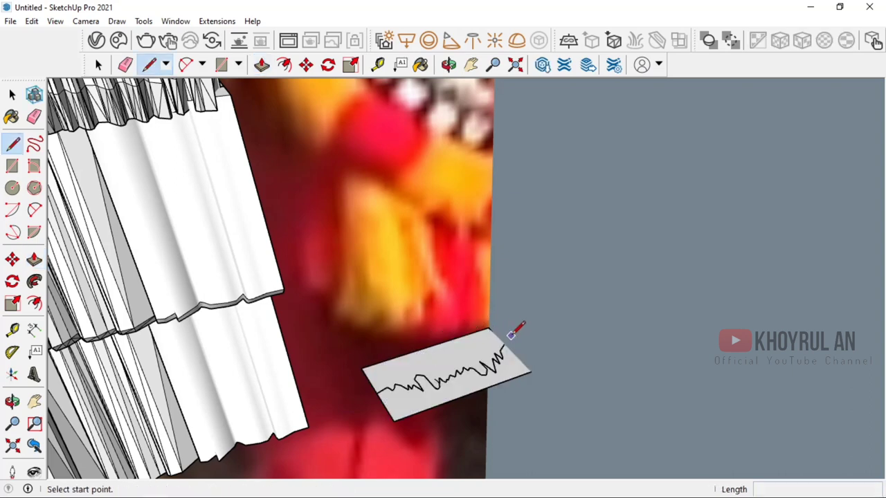
pyautogui.click(35, 116)
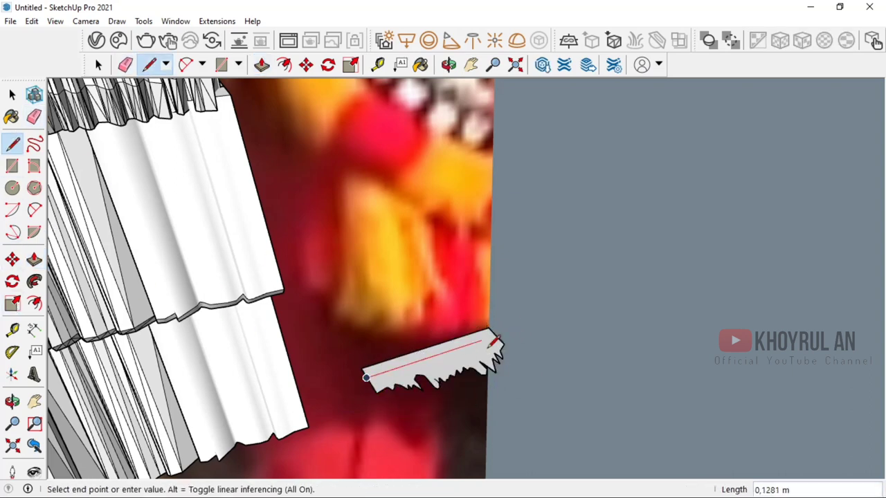
pyautogui.click(36, 119)
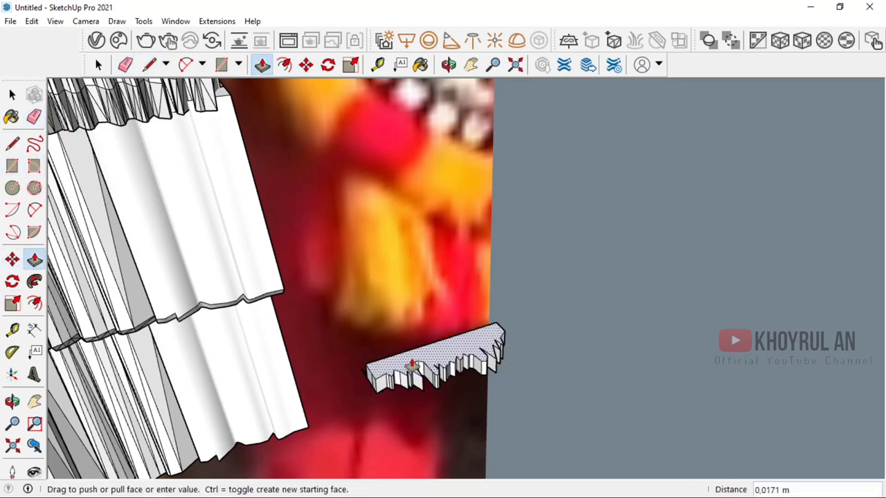
pyautogui.moveTo(418, 370); pyautogui.dragTo(446, 372, button='middle')
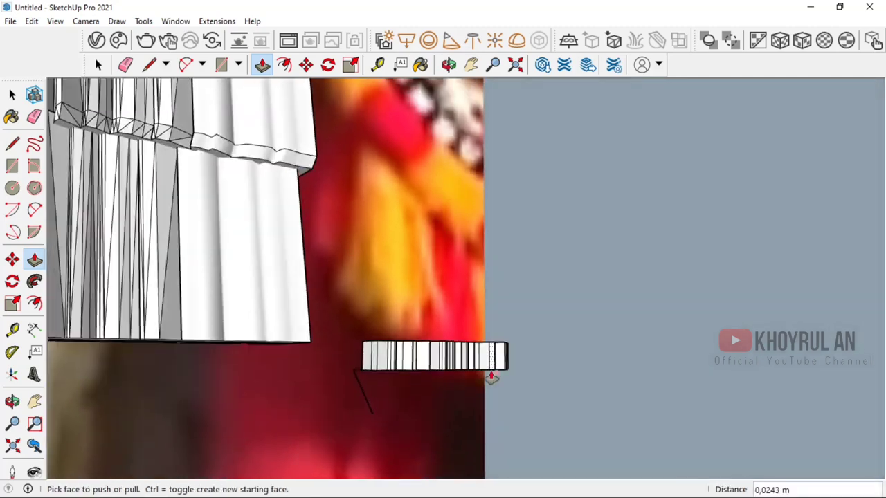
pyautogui.press('space')
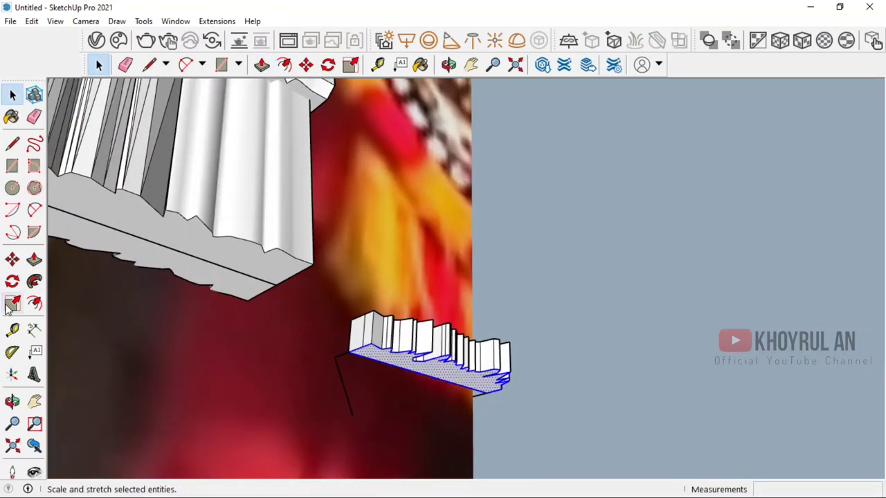
# - Push/Pull the jagged face about 0.16 m up into a tall ruffled block
pyautogui.moveTo(484, 372); pyautogui.dragTo(485, 384)
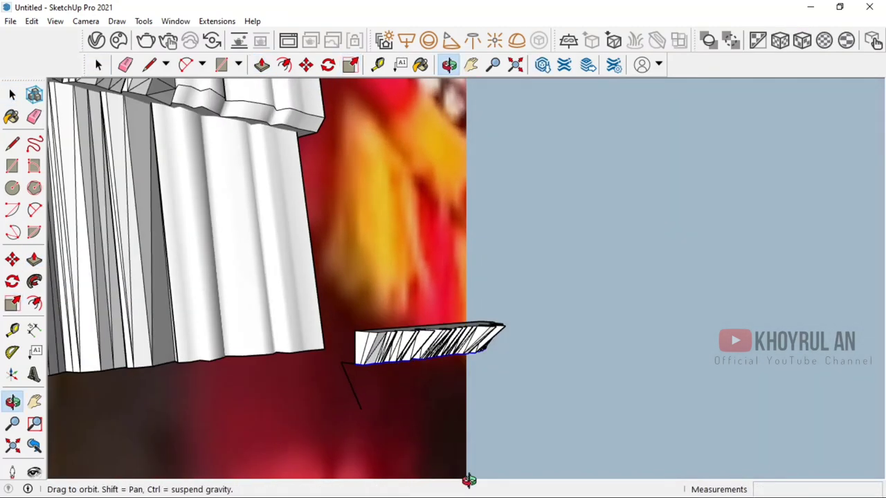
pyautogui.moveTo(484, 384); pyautogui.dragTo(450, 416, button='middle')
pyautogui.press('m')
pyautogui.press('p')
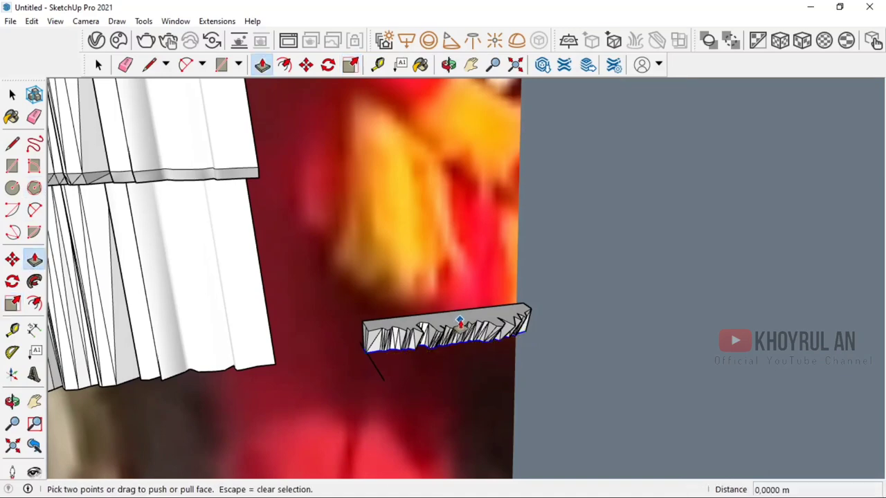
pyautogui.click(460, 322)
pyautogui.moveTo(460, 263); pyautogui.dragTo(469, 190, button='middle')
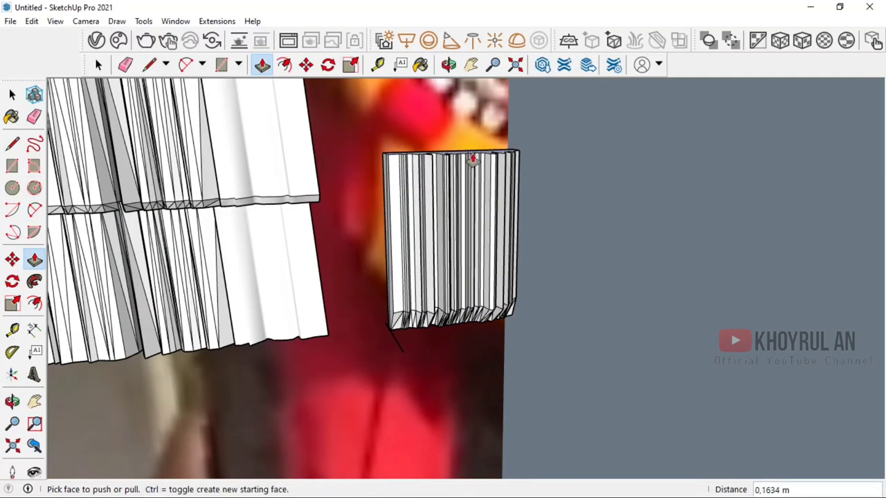
pyautogui.moveTo(471, 160)
pyautogui.mouseDown(button='middle')
pyautogui.moveTo(463, 184)
pyautogui.moveTo(86, 126)
pyautogui.mouseUp(button='middle')
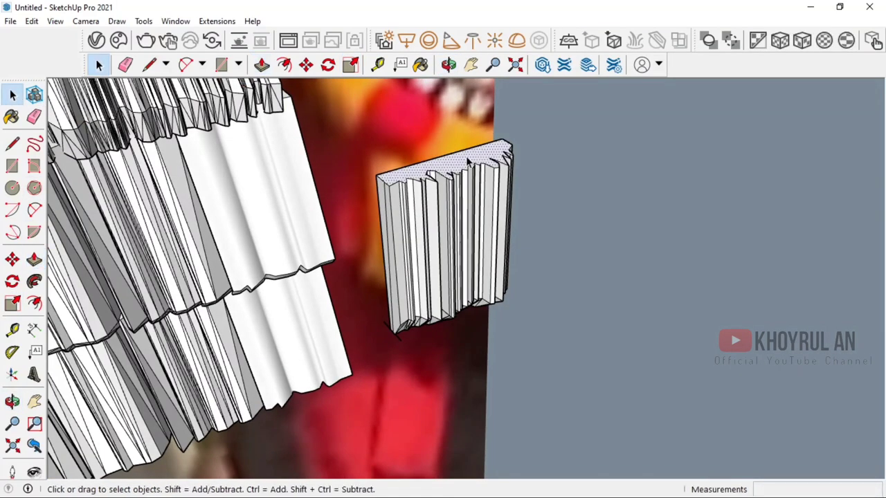
# - Narrow the fringe piece and Ctrl-Move a copy beside it
pyautogui.moveTo(390, 186); pyautogui.dragTo(426, 183)
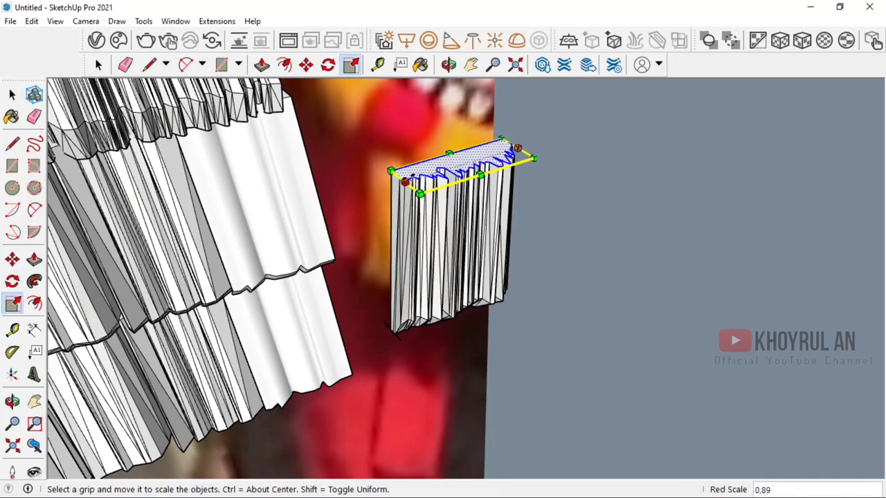
pyautogui.moveTo(426, 182)
pyautogui.mouseDown(button='middle')
pyautogui.moveTo(351, 247)
pyautogui.moveTo(415, 201)
pyautogui.mouseUp(button='middle')
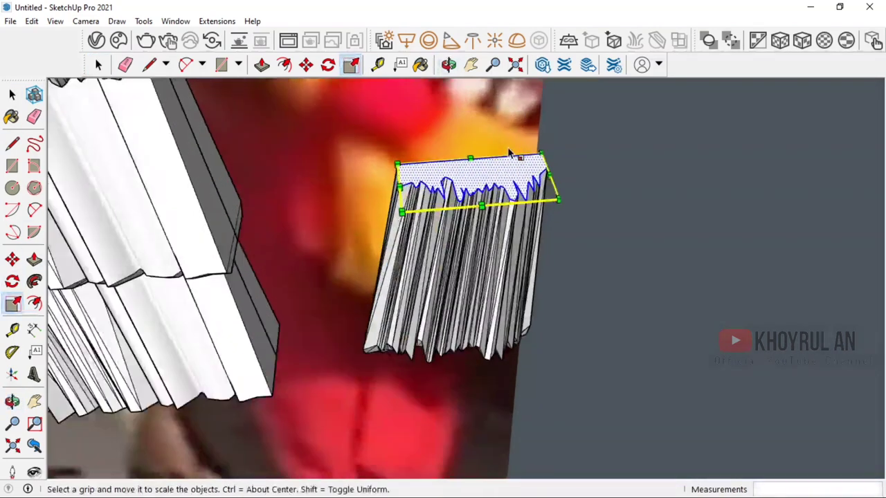
pyautogui.scroll(3, 485, 229)
pyautogui.press('m')
pyautogui.press('ctrl')
pyautogui.click(540, 151)
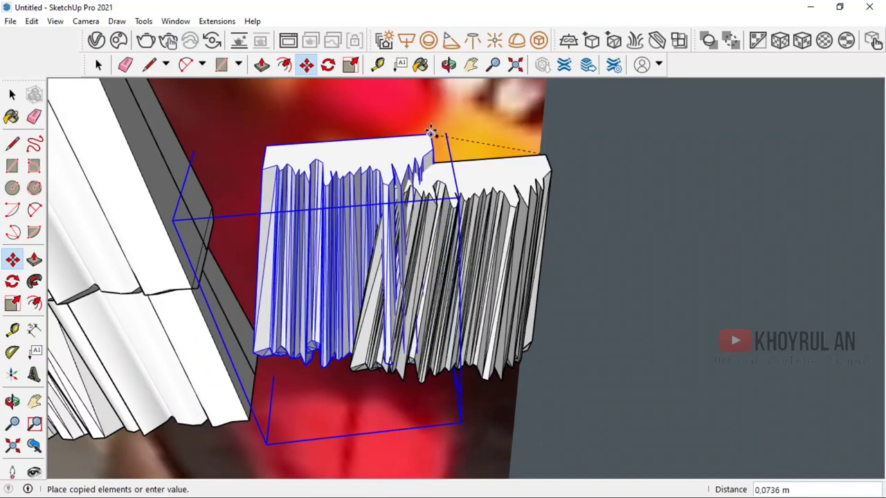
pyautogui.click(13, 281)
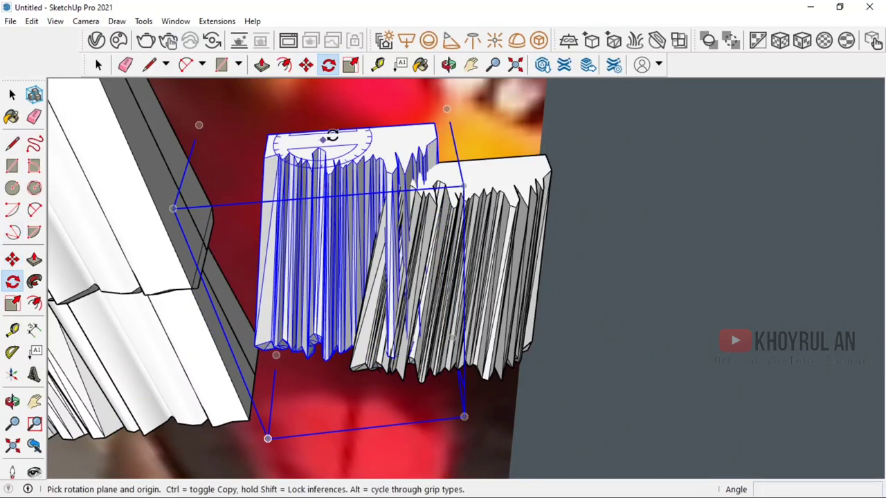
# - Rotate the copy 20° and scale it taller
pyautogui.click(369, 105)
pyautogui.write('20')
pyautogui.press('Return')
pyautogui.press('s')
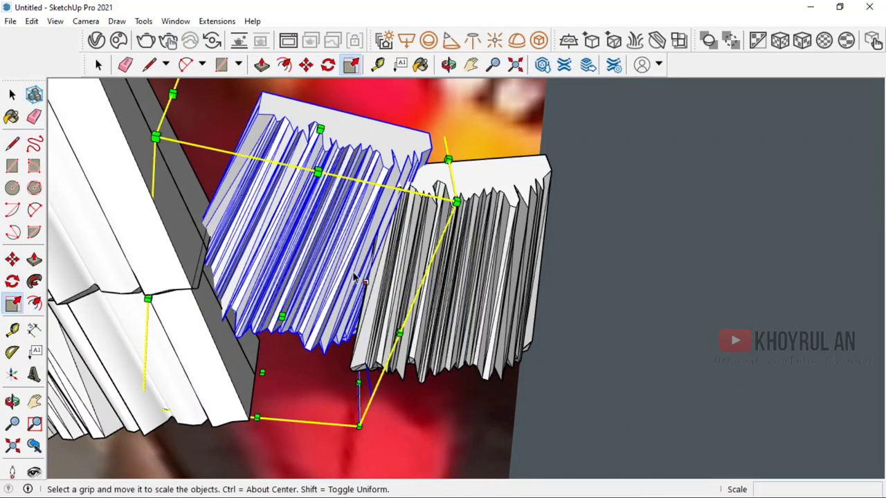
pyautogui.moveTo(265, 369); pyautogui.dragTo(263, 391)
pyautogui.moveTo(263, 391); pyautogui.dragTo(462, 249, button='middle')
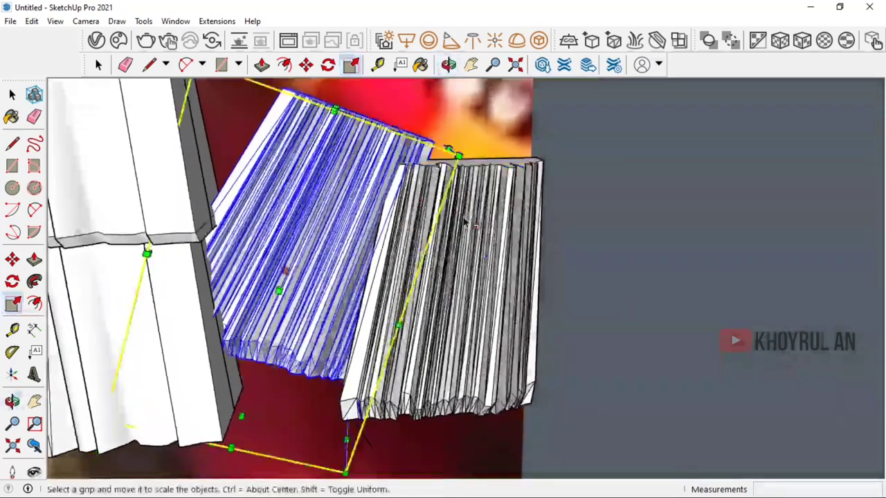
pyautogui.scroll(-2, 462, 250)
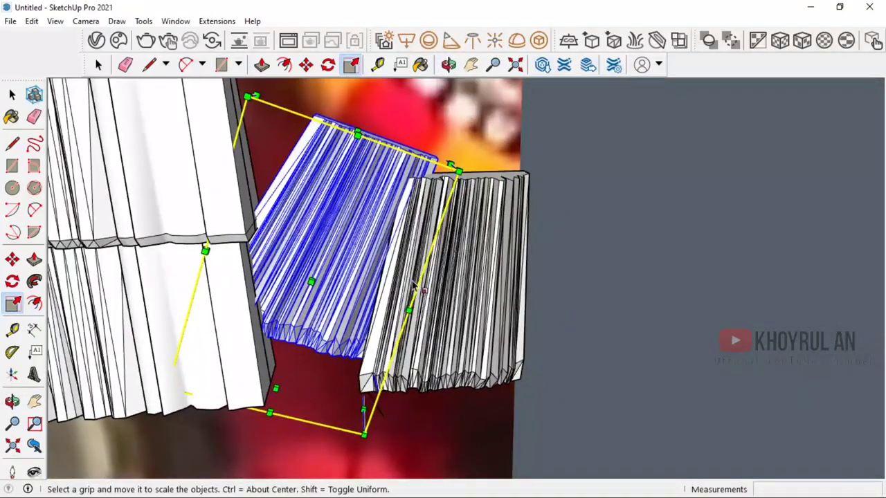
pyautogui.scroll(3, 403, 193)
# - Snap the tilted copy against the first piece's corner and tilt it slightly more
pyautogui.press('m')
pyautogui.click(374, 159)
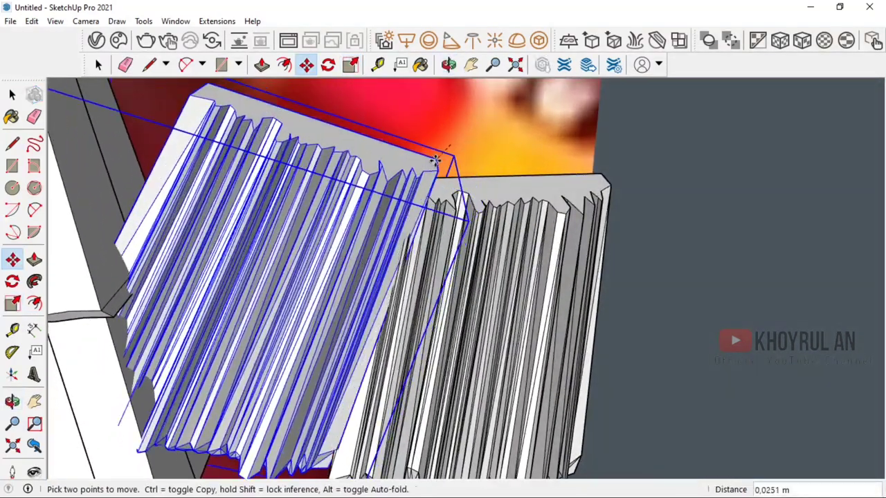
pyautogui.moveTo(373, 159)
pyautogui.mouseDown(button='middle')
pyautogui.moveTo(366, 153)
pyautogui.moveTo(223, 206)
pyautogui.mouseUp(button='middle')
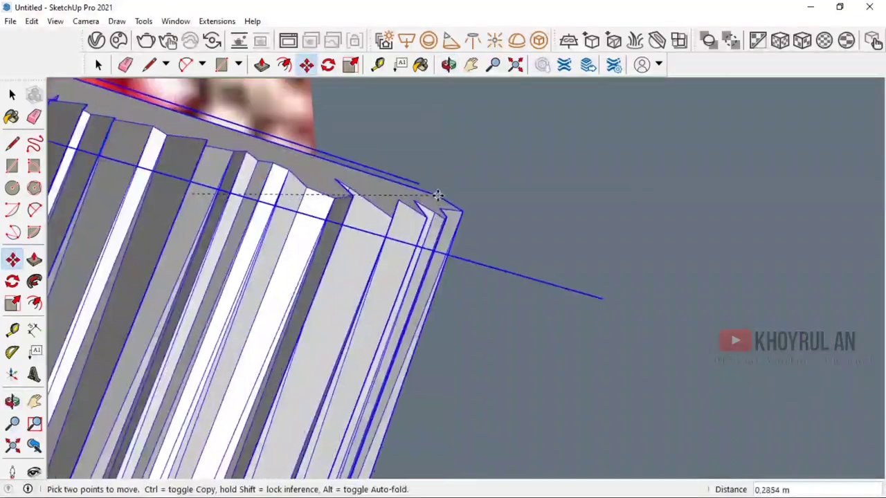
pyautogui.click(223, 206)
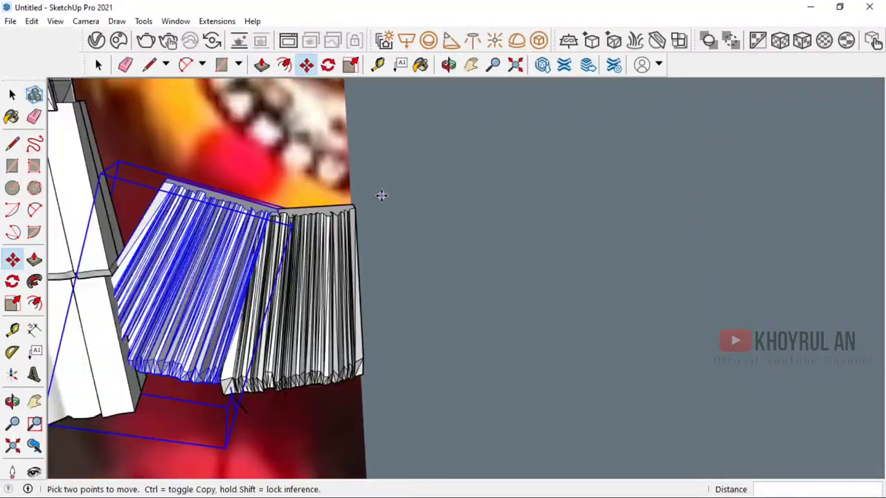
pyautogui.moveTo(223, 206); pyautogui.dragTo(237, 209, button='middle')
pyautogui.scroll(2, 237, 209)
pyautogui.click(12, 281)
pyautogui.click(280, 181)
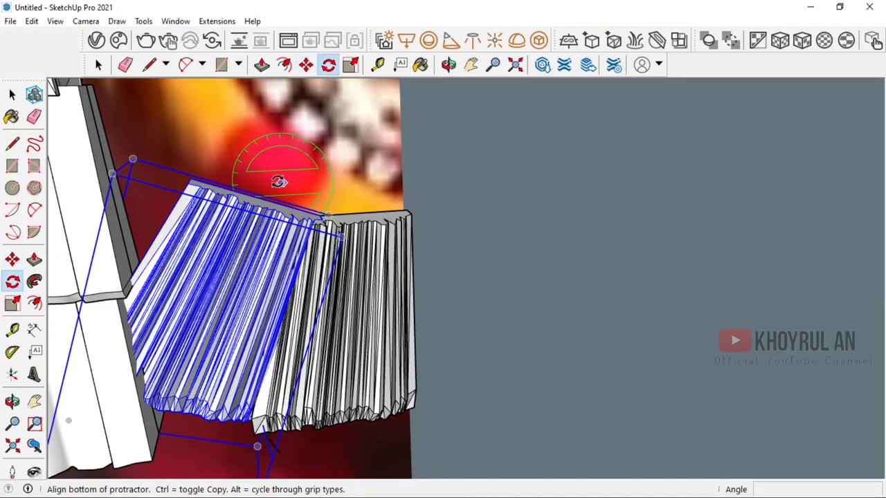
pyautogui.click(280, 182)
pyautogui.click(278, 192)
# - Rotate the copy about 15° around a new pivot on its edge
pyautogui.press('m')
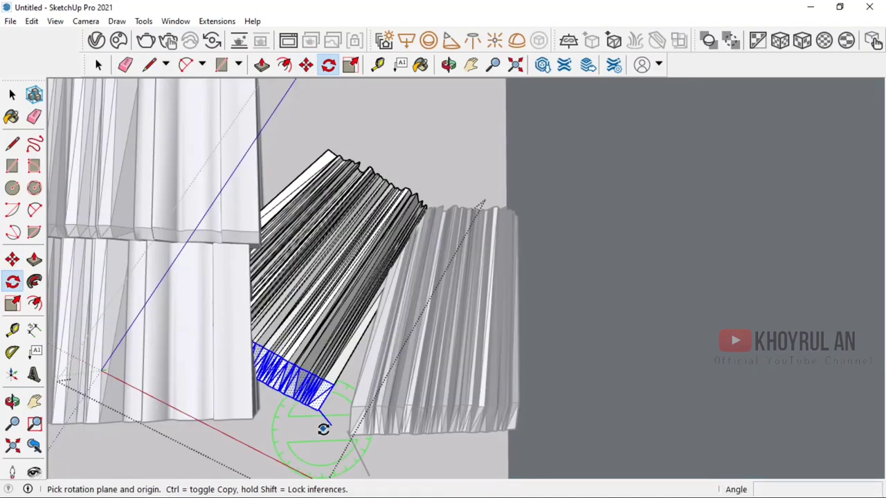
pyautogui.click(322, 428)
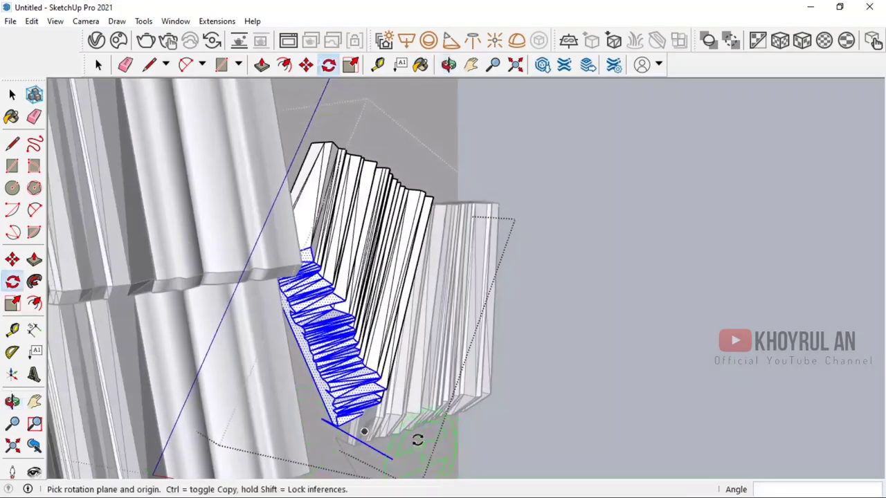
pyautogui.moveTo(323, 421); pyautogui.dragTo(259, 360, button='middle')
pyautogui.moveTo(337, 427); pyautogui.dragTo(337, 402)
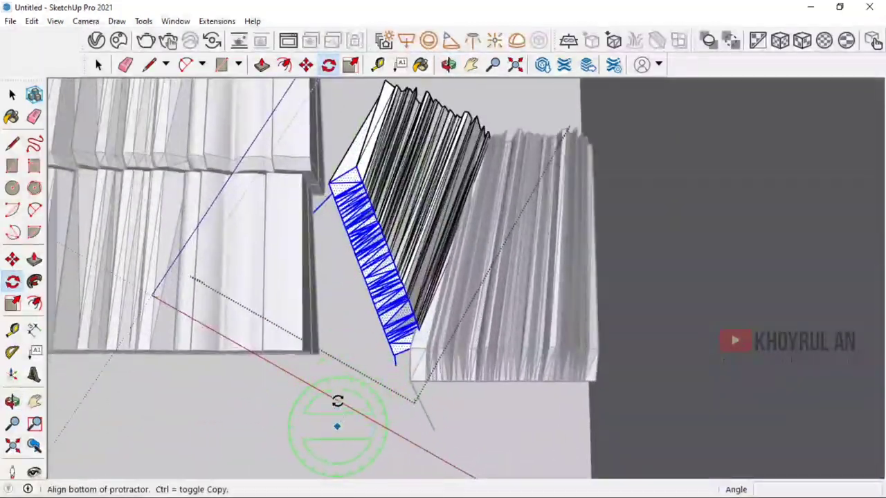
pyautogui.click(337, 401)
pyautogui.click(341, 378)
pyautogui.press('m')
pyautogui.click(343, 384)
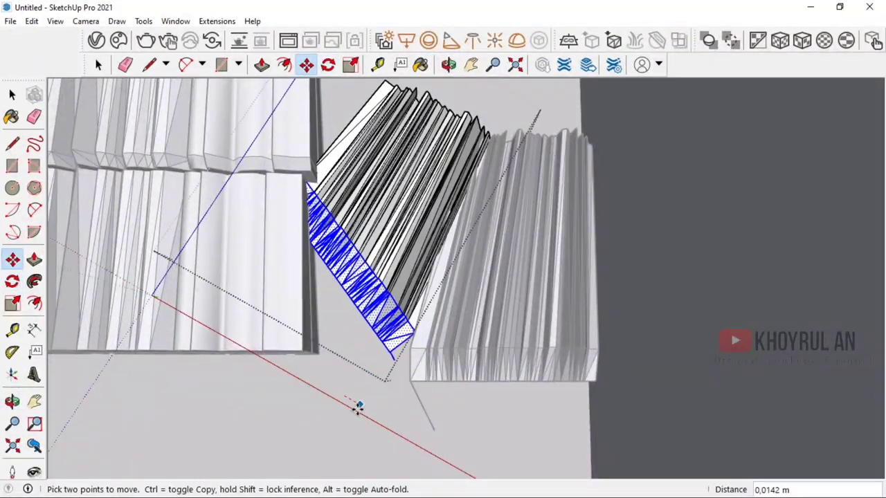
pyautogui.moveTo(371, 434)
pyautogui.mouseDown(button='middle')
pyautogui.moveTo(368, 417)
pyautogui.moveTo(384, 446)
pyautogui.moveTo(404, 284)
pyautogui.mouseUp(button='middle')
pyautogui.press('space')
# - Make the selected fringe geometry into a group
pyautogui.click(413, 177)
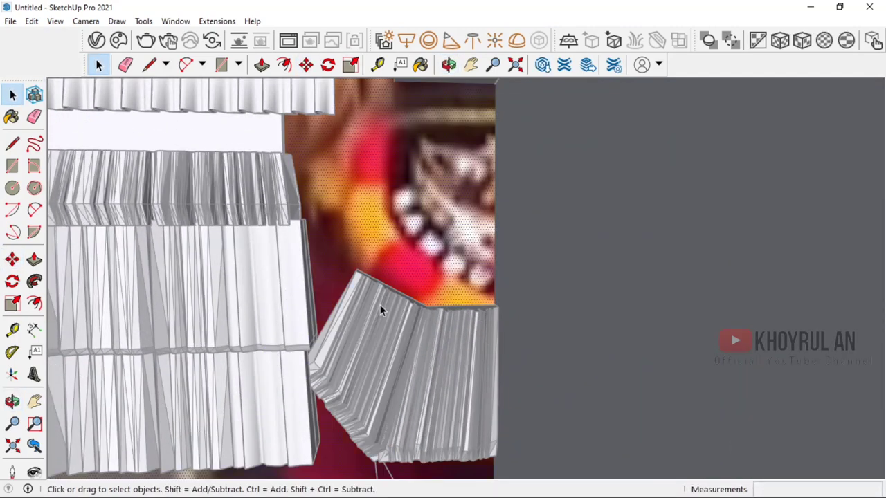
pyautogui.rightClick(404, 237)
pyautogui.click(435, 273)
pyautogui.rightClick(356, 276)
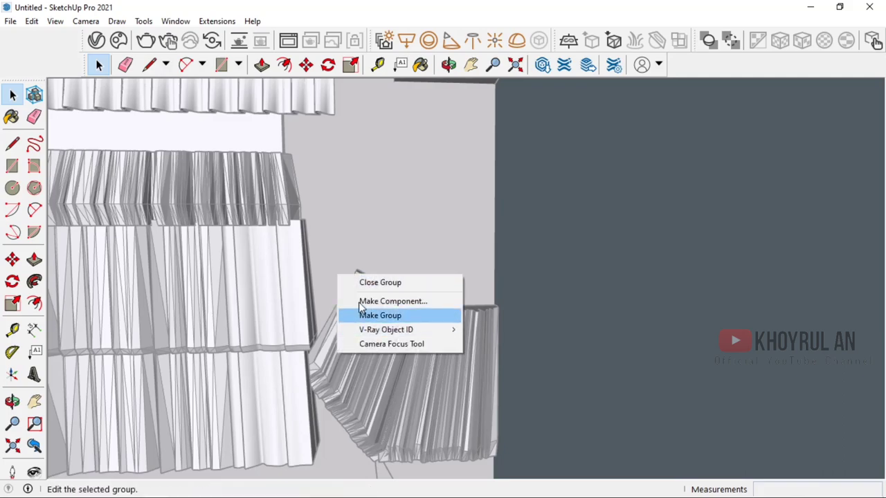
pyautogui.click(385, 313)
# - Ctrl-Move a copy of the group up the edge and rotate it 45°
pyautogui.click(407, 275)
pyautogui.press('ctrl')
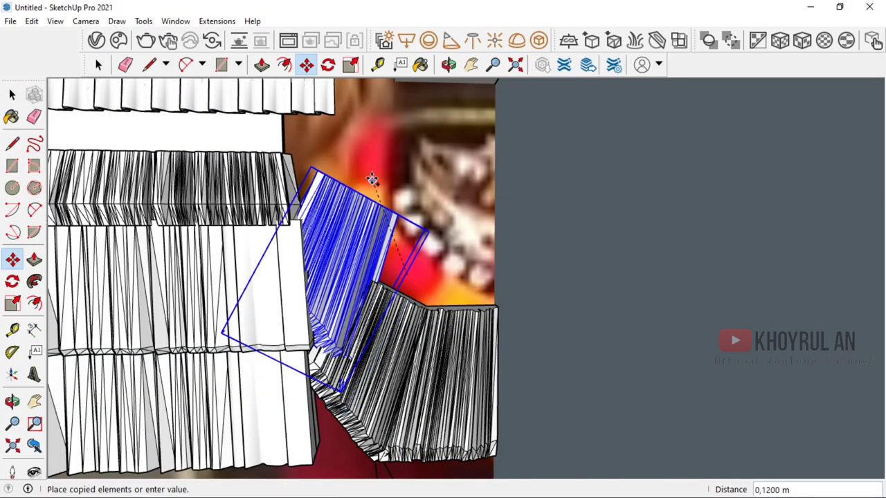
pyautogui.click(362, 207)
pyautogui.press('q')
pyautogui.click(415, 191)
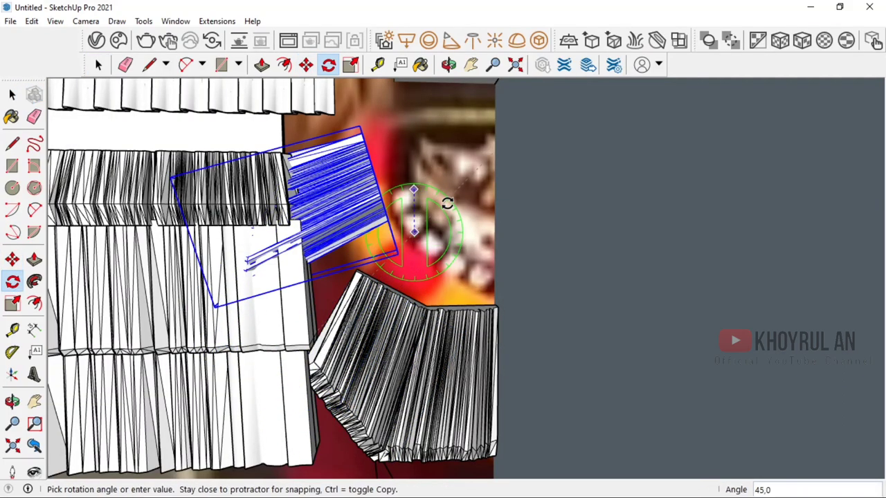
pyautogui.click(393, 174)
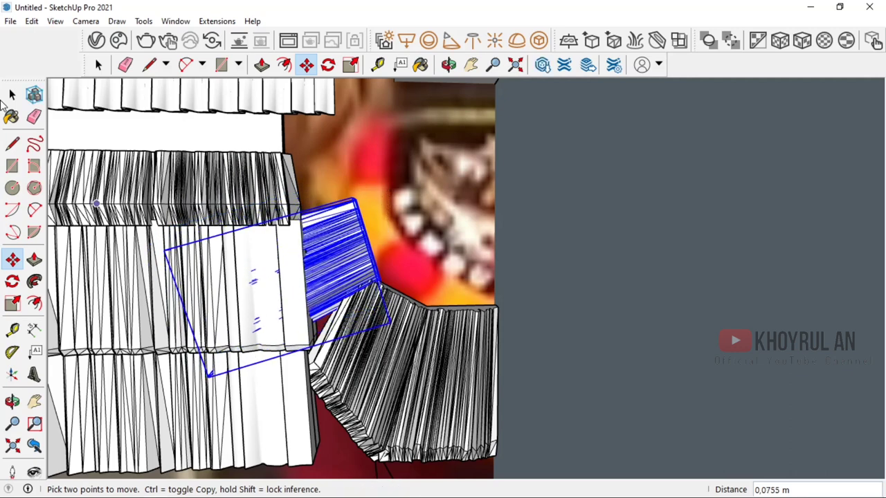
# - Inside the copied group, scale the piece into a narrower wedge, then close the group
pyautogui.doubleClick(332, 229)
pyautogui.click(11, 303)
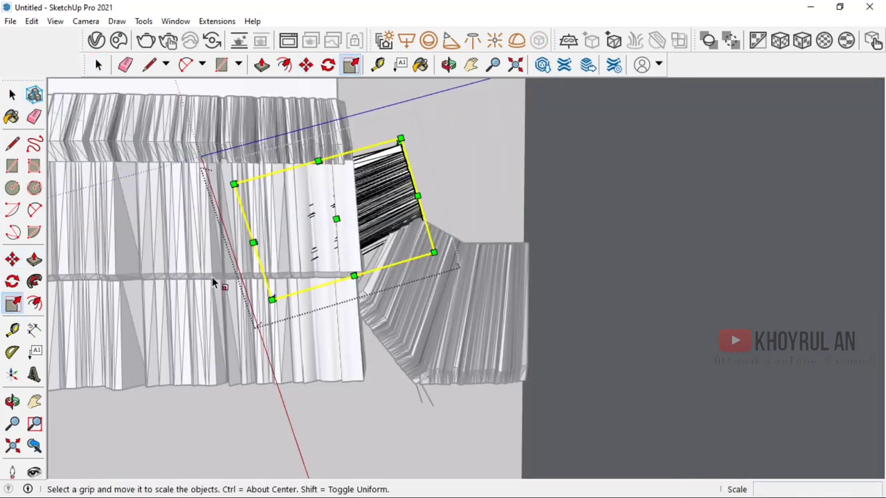
pyautogui.moveTo(256, 242); pyautogui.dragTo(330, 225)
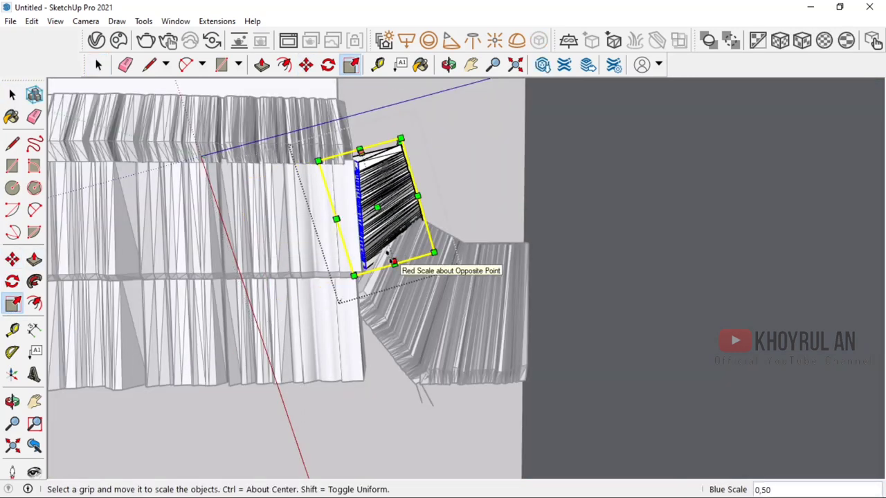
pyautogui.moveTo(393, 261); pyautogui.dragTo(373, 304)
pyautogui.scroll(1, 348, 237)
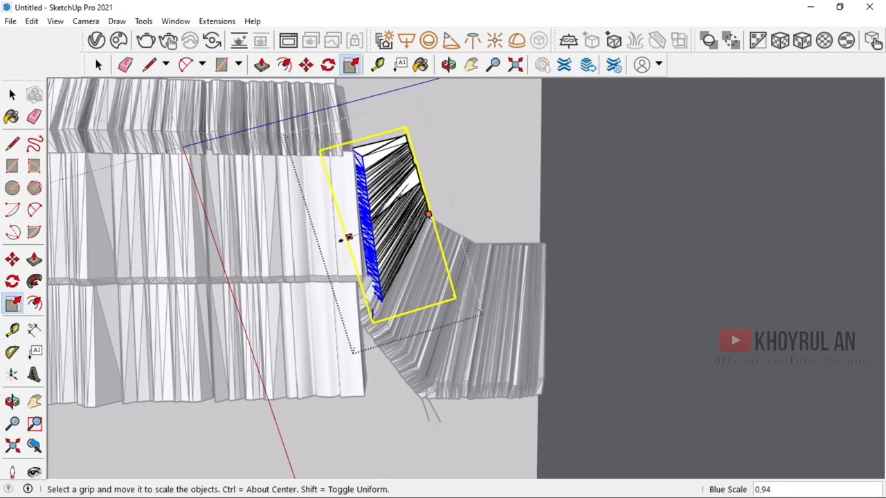
pyautogui.moveTo(348, 237); pyautogui.dragTo(322, 241)
pyautogui.moveTo(322, 241); pyautogui.dragTo(404, 234, button='middle')
pyautogui.press('m')
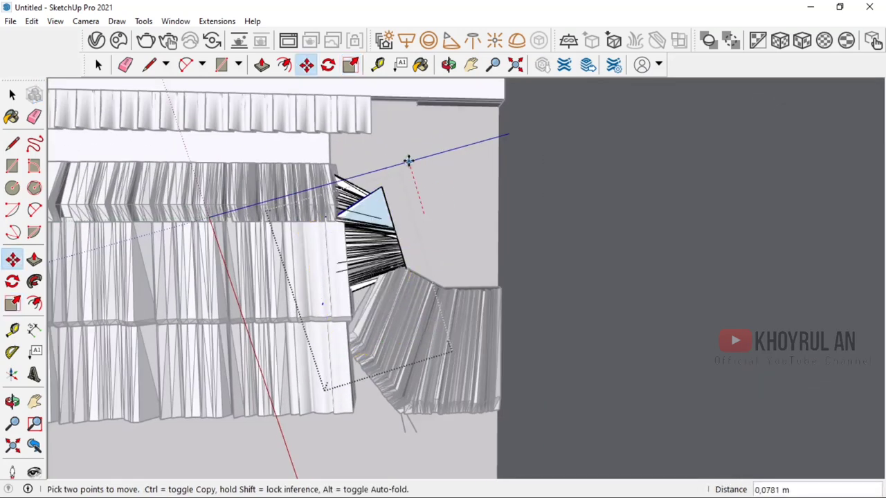
pyautogui.press('Escape')
pyautogui.rightClick(625, 191)
pyautogui.click(633, 198)
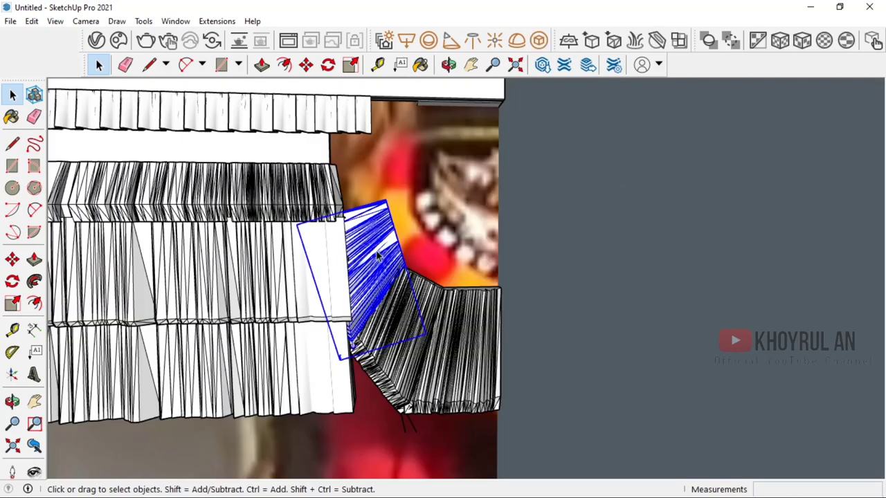
# - Ctrl-Move and rotate another copy further up the right edge
pyautogui.press('m')
pyautogui.press('ctrl')
pyautogui.click(463, 254)
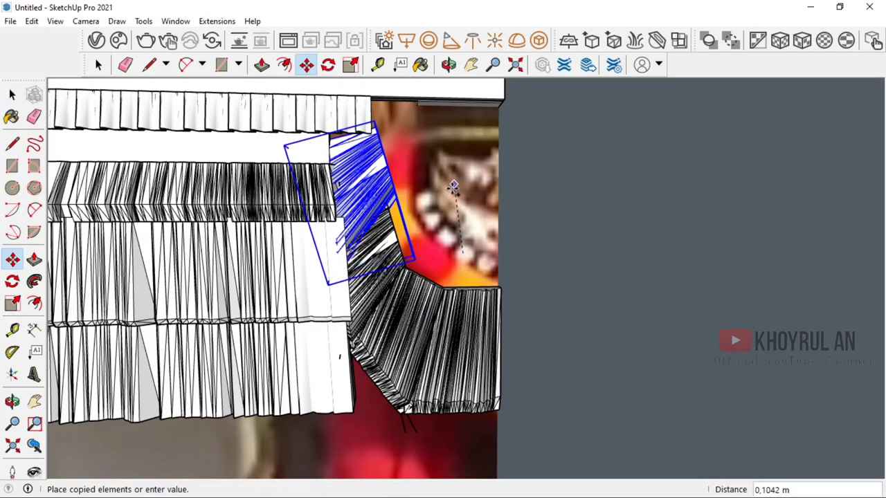
pyautogui.press('q')
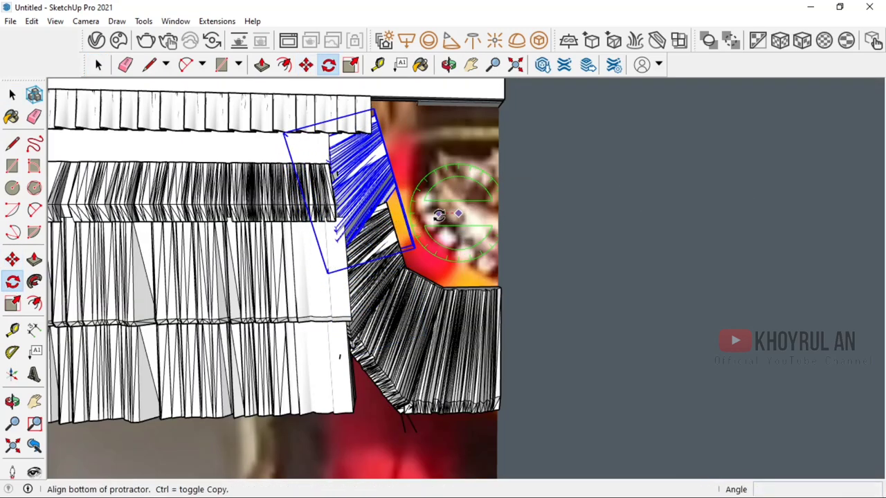
pyautogui.click(439, 215)
pyautogui.press('m')
pyautogui.click(430, 201)
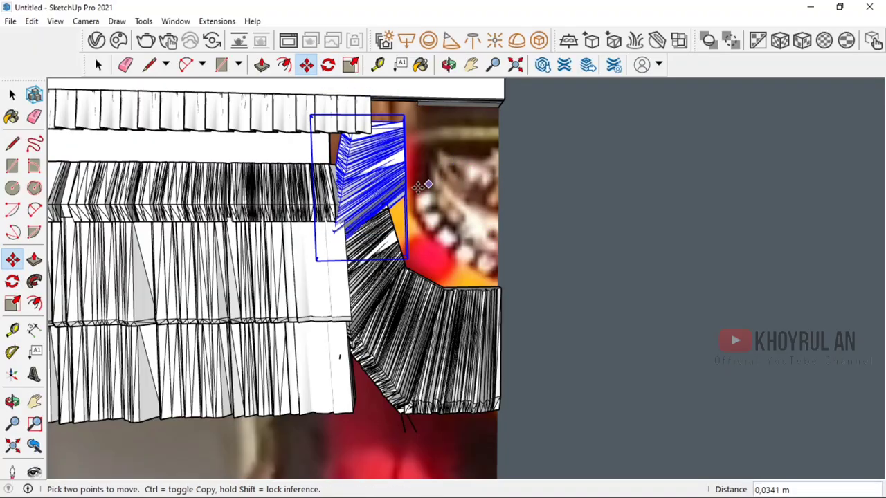
pyautogui.scroll(3, 408, 193)
pyautogui.scroll(-3, 415, 222)
pyautogui.moveTo(447, 251)
pyautogui.mouseDown(button='middle')
pyautogui.moveTo(538, 288)
pyautogui.moveTo(595, 390)
pyautogui.moveTo(285, 290)
pyautogui.moveTo(745, 135)
pyautogui.moveTo(629, 212)
pyautogui.moveTo(428, 312)
pyautogui.moveTo(311, 291)
pyautogui.mouseUp(button='middle')
pyautogui.click(13, 94)
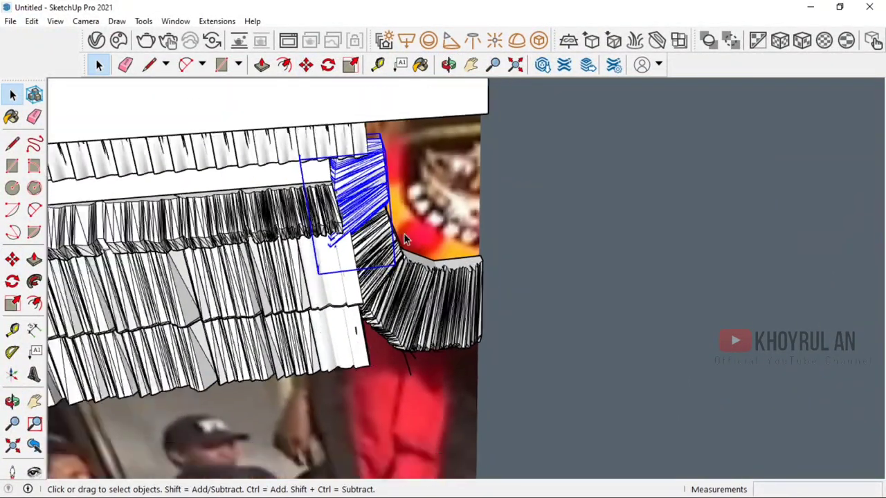
# - Close the panel's corner outline with a short line so it fills into a face
pyautogui.moveTo(382, 254); pyautogui.dragTo(325, 277, button='middle')
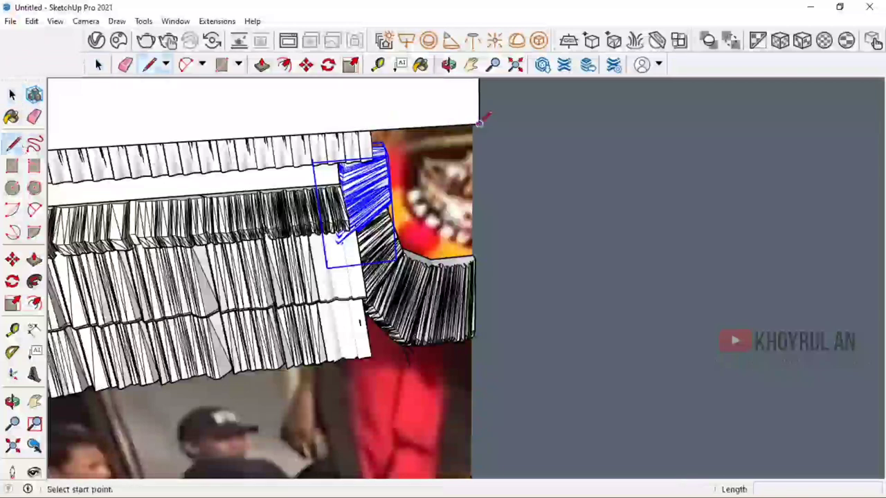
pyautogui.click(479, 123)
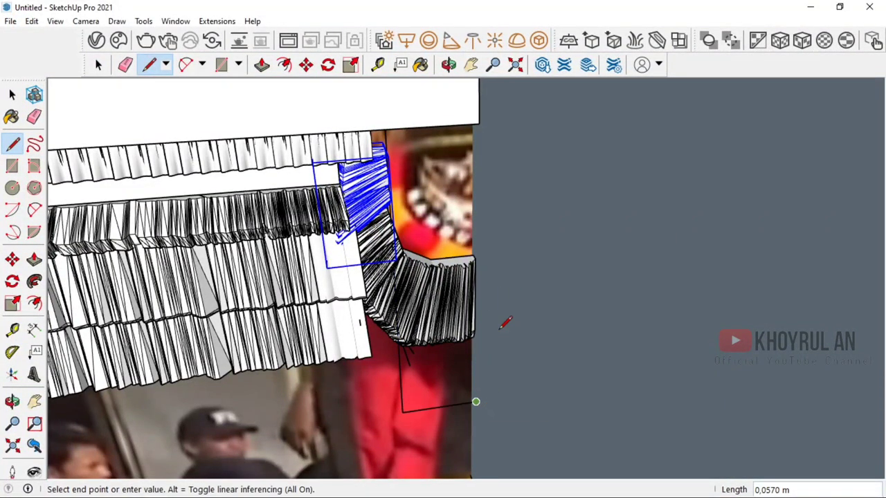
pyautogui.click(479, 125)
pyautogui.scroll(4, 400, 142)
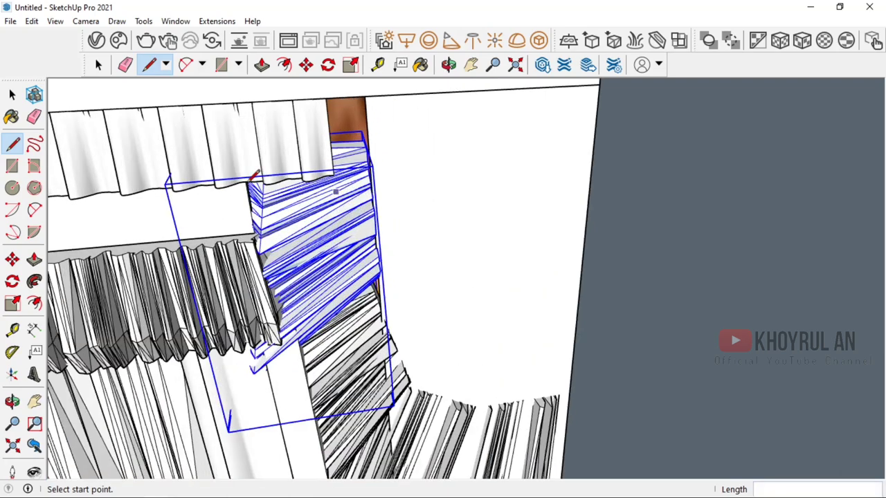
# - Trace the fringe's curved corner with a 2 Point Arc path
pyautogui.click(34, 209)
pyautogui.moveTo(388, 312); pyautogui.dragTo(381, 274, button='middle')
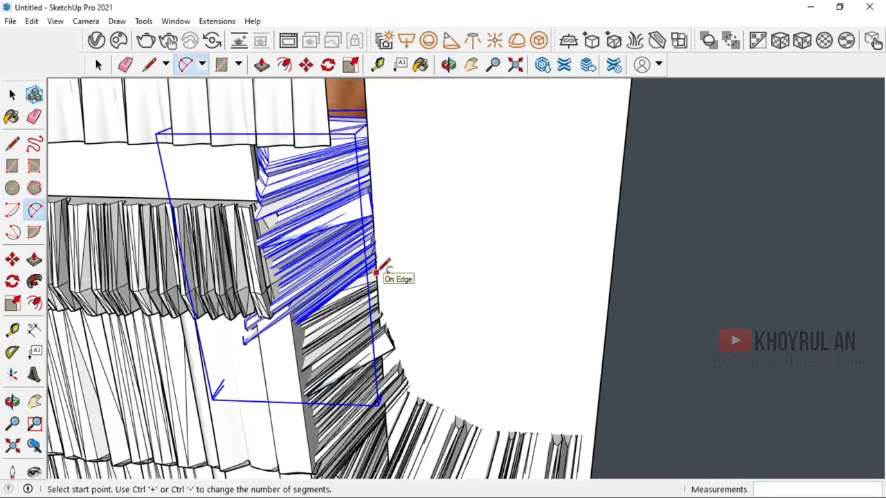
pyautogui.click(602, 432)
pyautogui.moveTo(603, 433); pyautogui.dragTo(473, 217, button='middle')
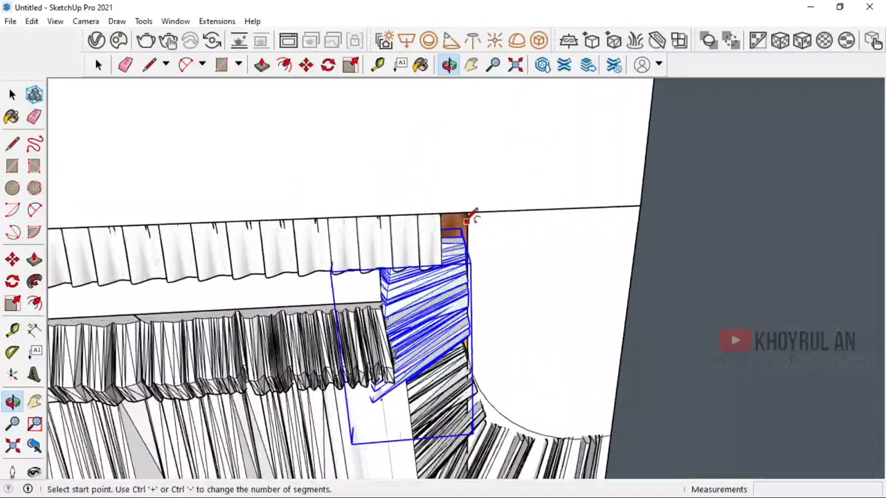
pyautogui.scroll(3, 473, 217)
pyautogui.scroll(-2, 471, 202)
# - Draw a small rectangular profile face on the panel's top edge
pyautogui.click(14, 146)
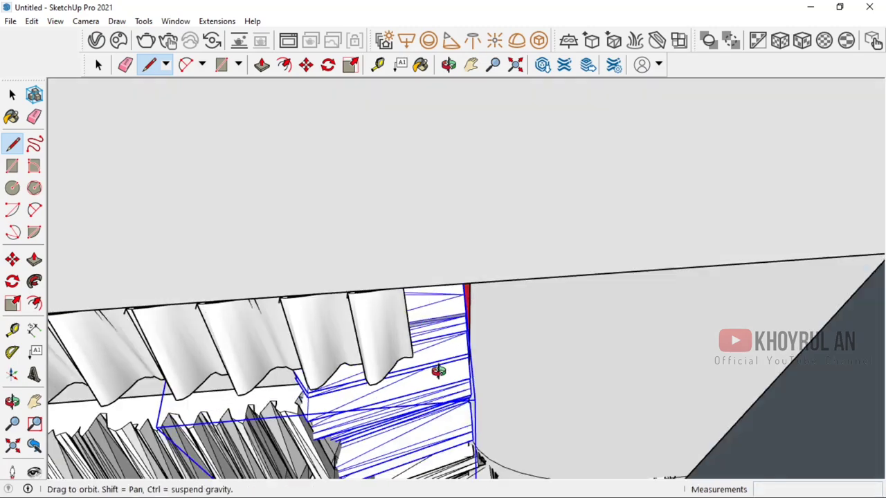
pyautogui.moveTo(439, 398); pyautogui.dragTo(466, 482, button='middle')
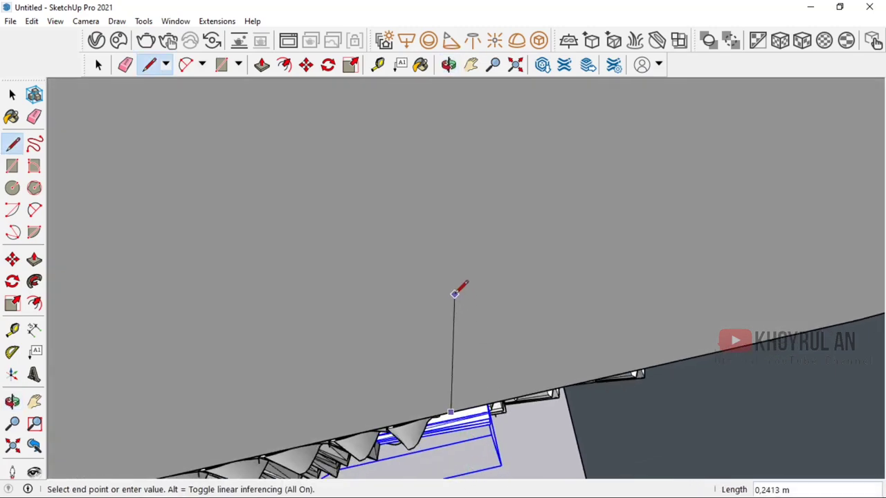
pyautogui.scroll(2, 464, 449)
pyautogui.moveTo(583, 380)
pyautogui.mouseDown(button='middle')
pyautogui.moveTo(534, 302)
pyautogui.moveTo(572, 256)
pyautogui.moveTo(431, 277)
pyautogui.moveTo(418, 258)
pyautogui.mouseUp(button='middle')
pyautogui.click(582, 261)
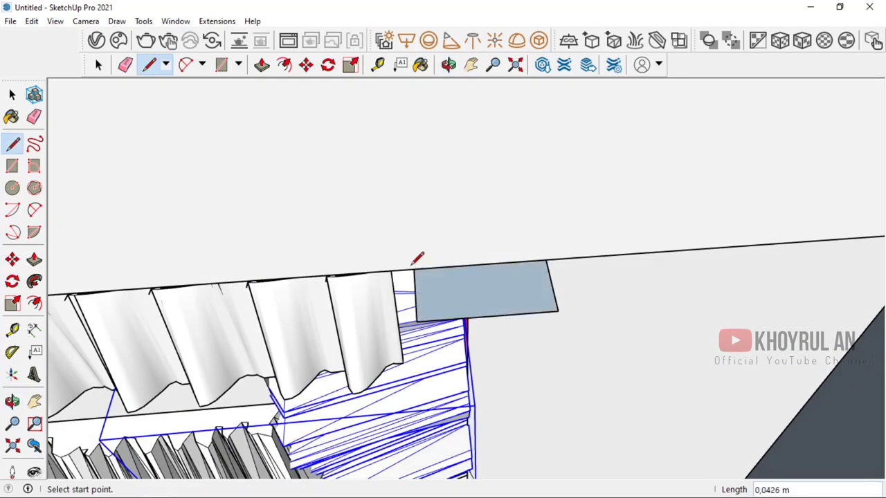
# - Give the rectangle profile a freehand wavy scalloped edge and erase its straight lower and side edges
pyautogui.click(34, 143)
pyautogui.moveTo(332, 284); pyautogui.dragTo(425, 291, button='middle')
pyautogui.scroll(2, 422, 294)
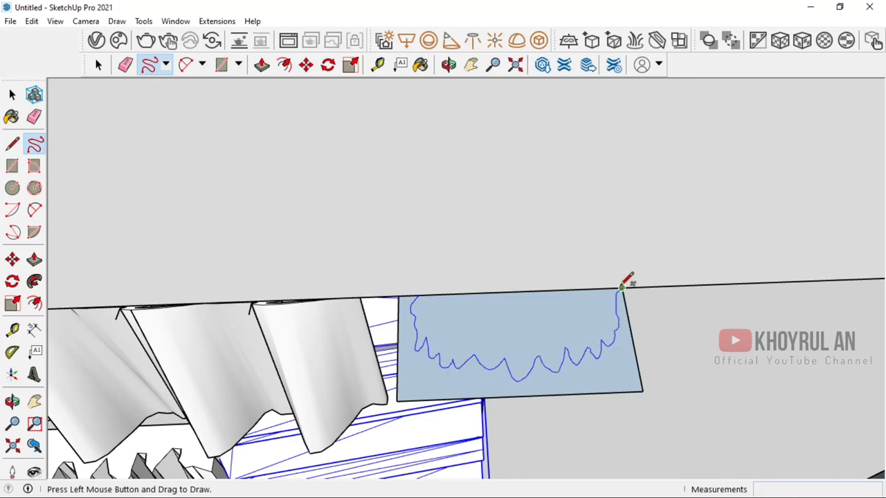
pyautogui.click(34, 116)
pyautogui.moveTo(625, 368); pyautogui.dragTo(498, 368)
pyautogui.moveTo(499, 367); pyautogui.dragTo(510, 357, button='middle')
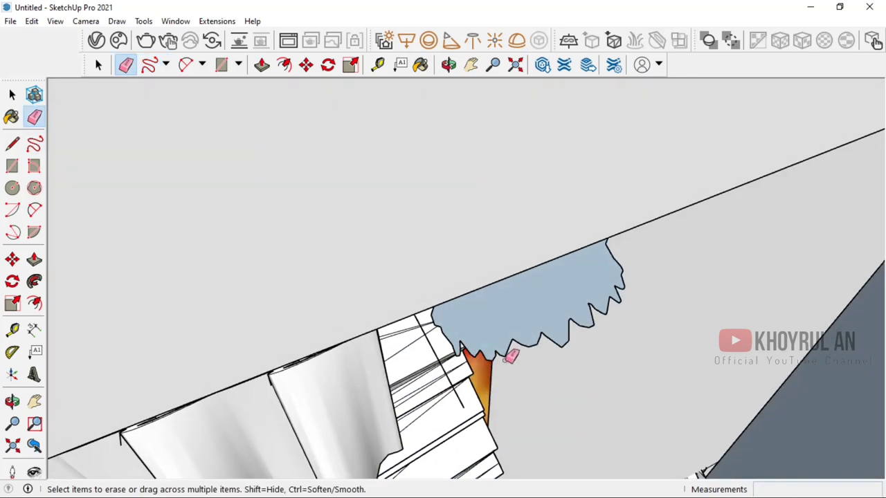
pyautogui.moveTo(461, 389); pyautogui.dragTo(415, 291, button='middle')
# - Sweep the scalloped face along the curved corner arc with Follow Me
pyautogui.click(35, 281)
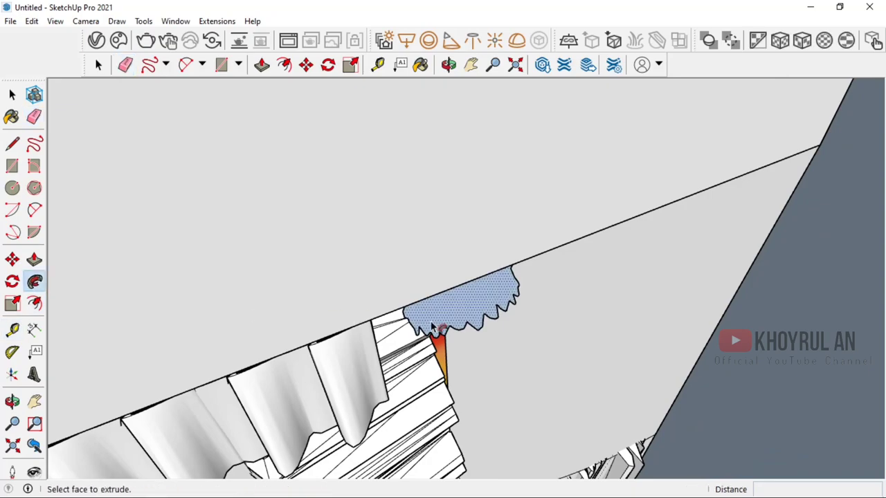
pyautogui.moveTo(446, 319); pyautogui.dragTo(443, 407)
pyautogui.scroll(-2, 447, 354)
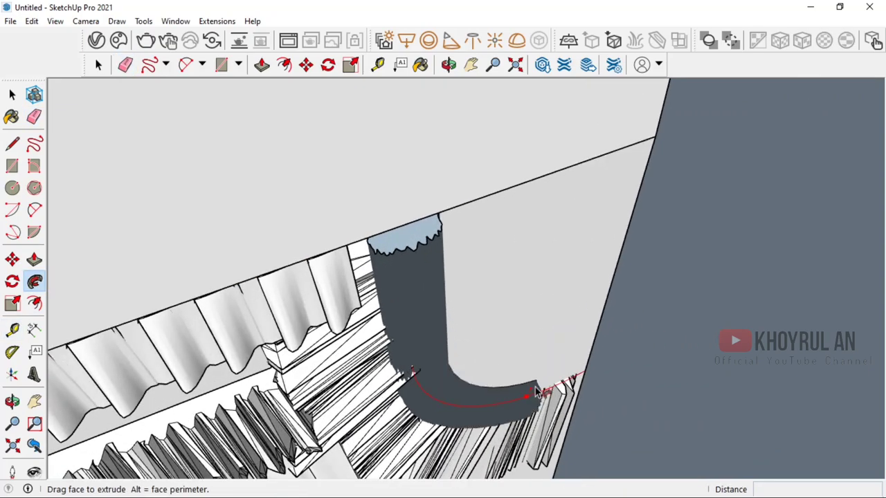
pyautogui.click(591, 374)
# - Erase the leftover panel strip below the curved molding
pyautogui.moveTo(566, 372)
pyautogui.mouseDown(button='middle')
pyautogui.moveTo(445, 210)
pyautogui.moveTo(510, 320)
pyautogui.mouseUp(button='middle')
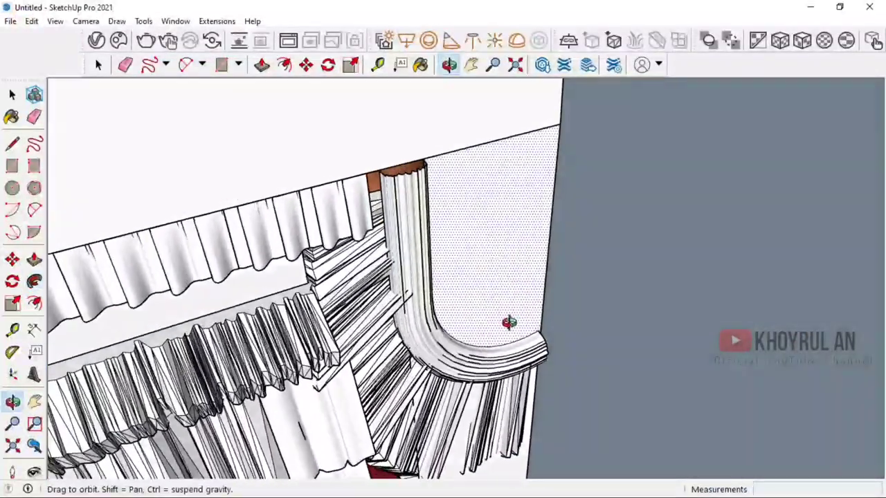
pyautogui.press('space')
pyautogui.click(398, 222)
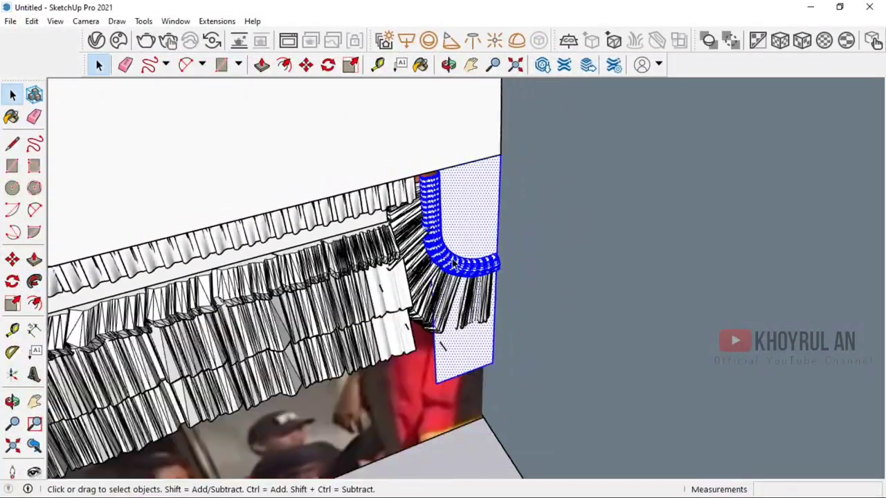
pyautogui.press('e')
pyautogui.moveTo(451, 383); pyautogui.dragTo(504, 354)
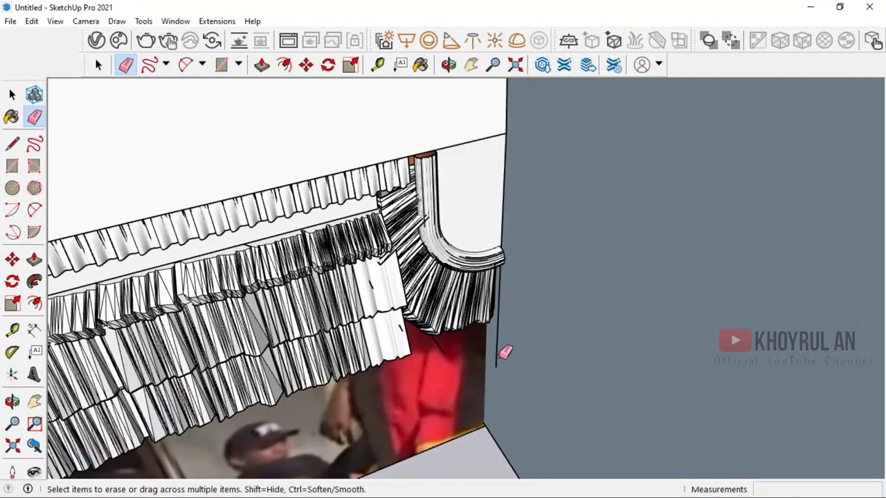
# - Select the curved molding together with the adjacent panel face
pyautogui.click(439, 205)
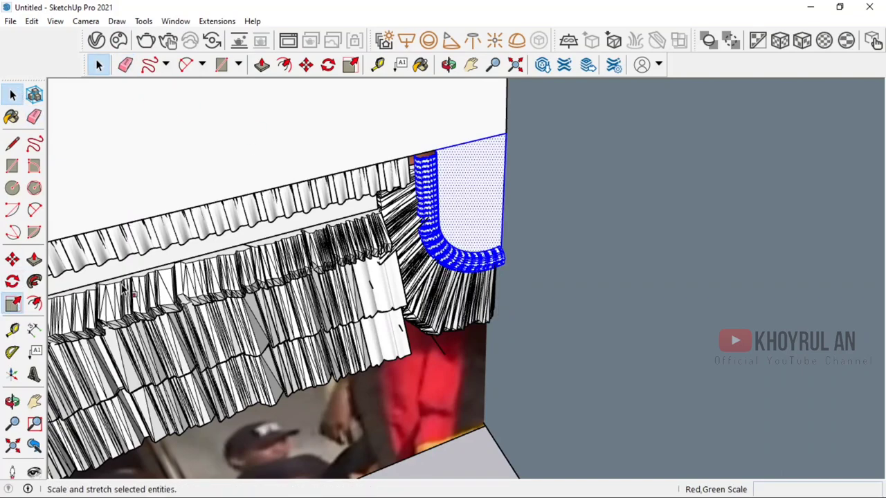
pyautogui.scroll(1, 132, 296)
pyautogui.scroll(2, 475, 226)
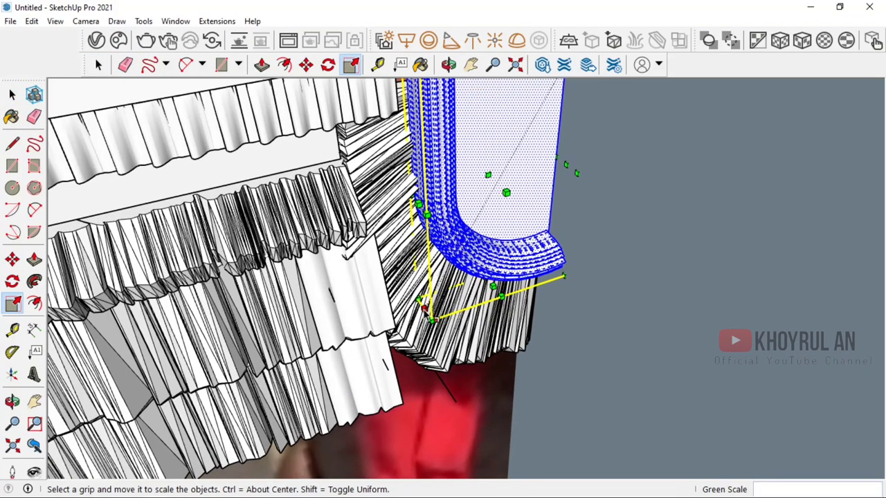
pyautogui.moveTo(485, 208); pyautogui.dragTo(478, 233, button='middle')
# - Draw a leaf-shaped outline with 2 Point Arcs over the PONO image
pyautogui.scroll(3, 387, 340)
pyautogui.press('l')
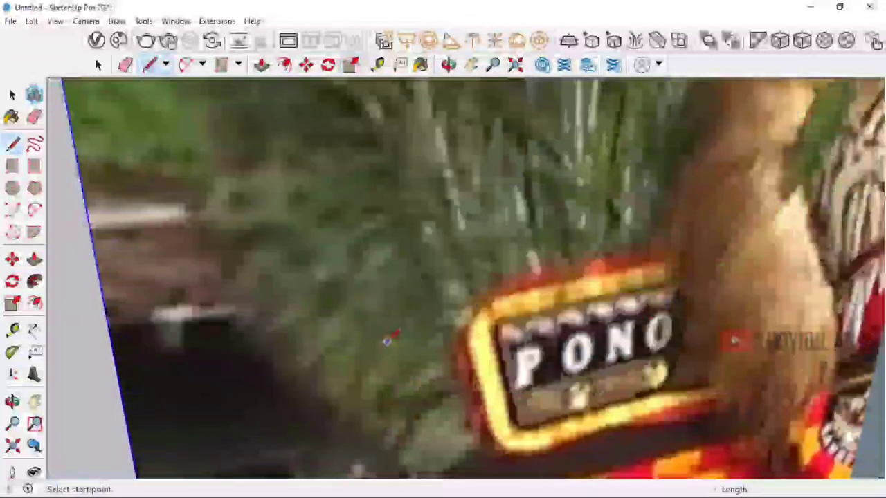
pyautogui.scroll(2, 263, 359)
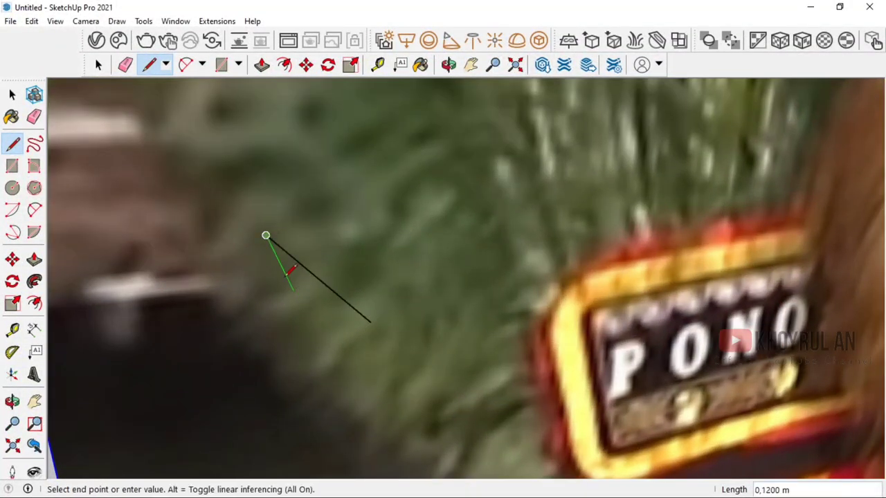
pyautogui.click(35, 210)
pyautogui.click(309, 252)
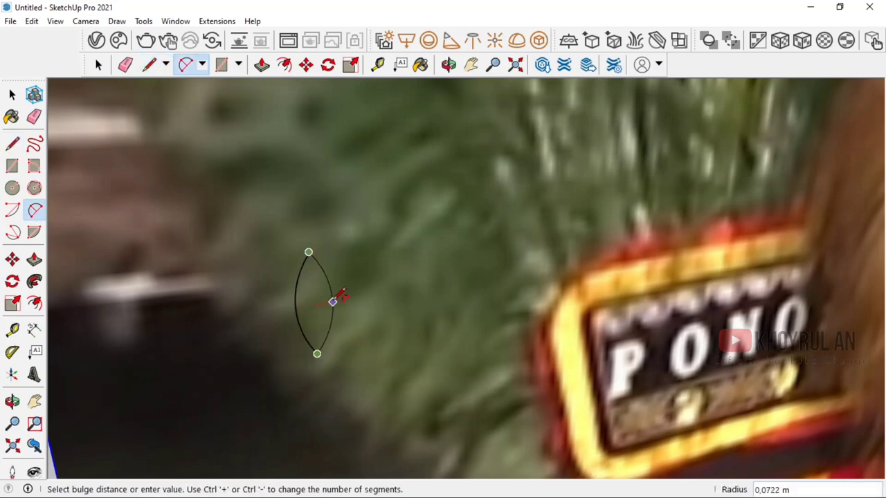
pyautogui.click(333, 301)
pyautogui.scroll(-1, 335, 301)
pyautogui.scroll(2, 328, 326)
pyautogui.scroll(1, 326, 324)
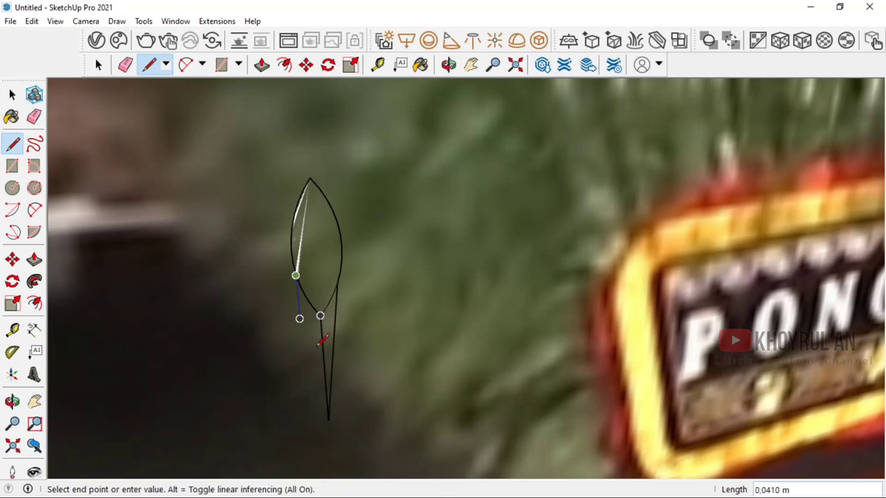
# - Erase the leaf's inner construction lines and draw a thin profile at its bottom tip
pyautogui.click(34, 116)
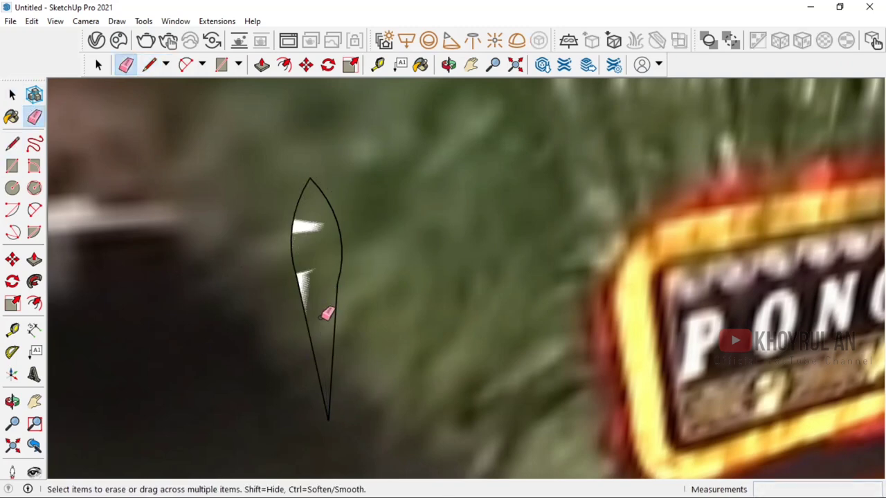
pyautogui.moveTo(328, 314); pyautogui.dragTo(291, 325, button='middle')
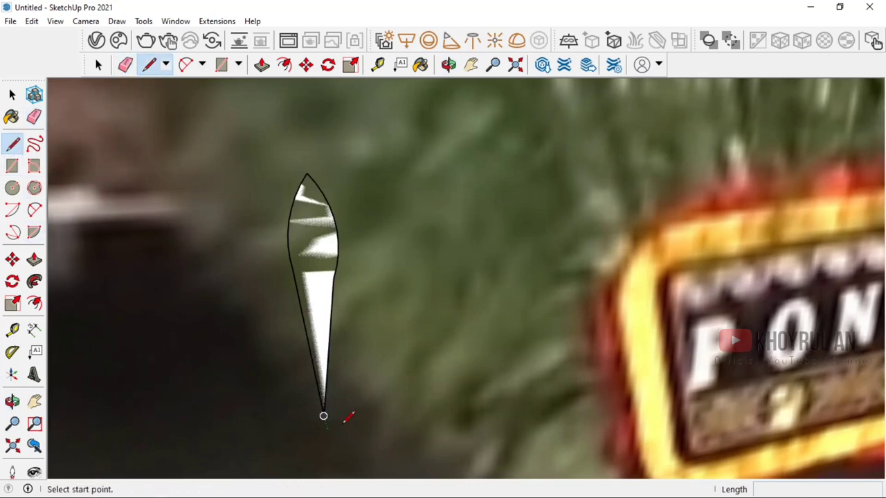
pyautogui.scroll(2, 344, 420)
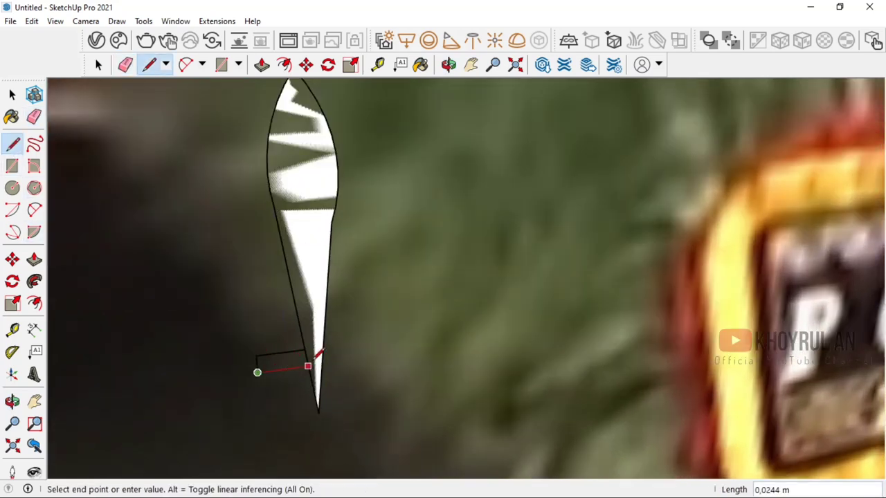
pyautogui.moveTo(307, 362); pyautogui.dragTo(338, 446, button='middle')
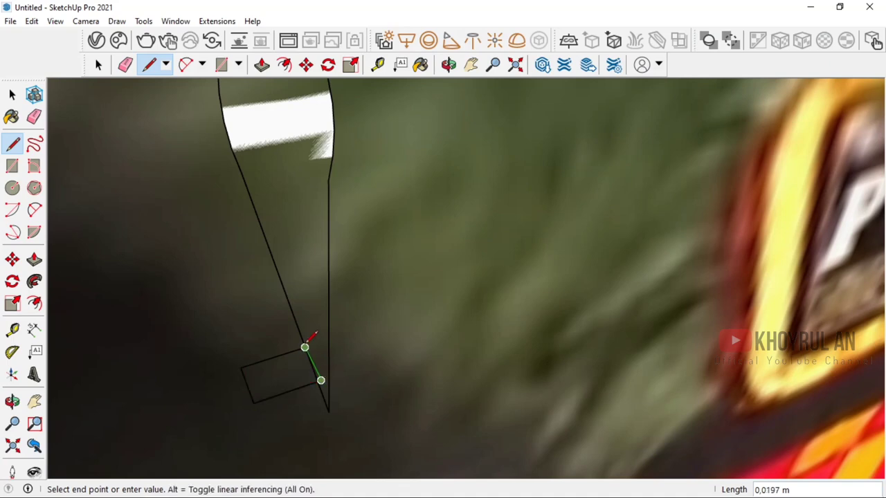
pyautogui.click(304, 347)
pyautogui.scroll(1, 306, 344)
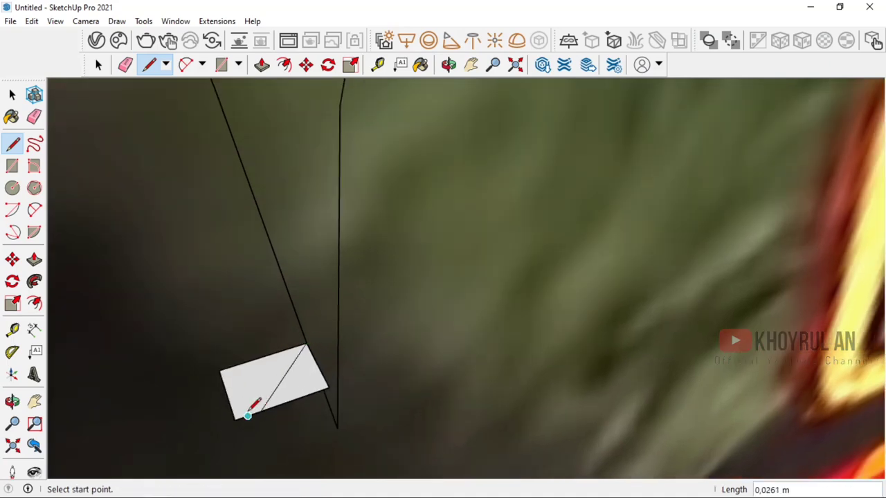
pyautogui.click(31, 120)
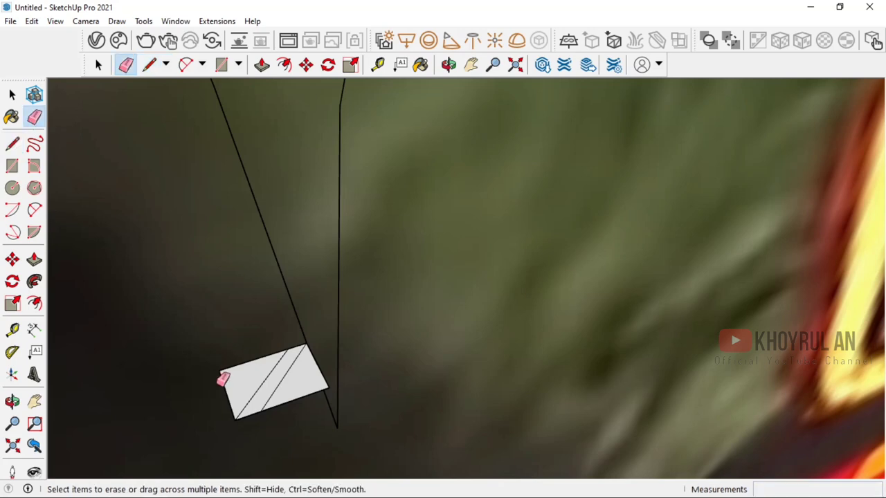
pyautogui.moveTo(223, 377); pyautogui.dragTo(274, 381)
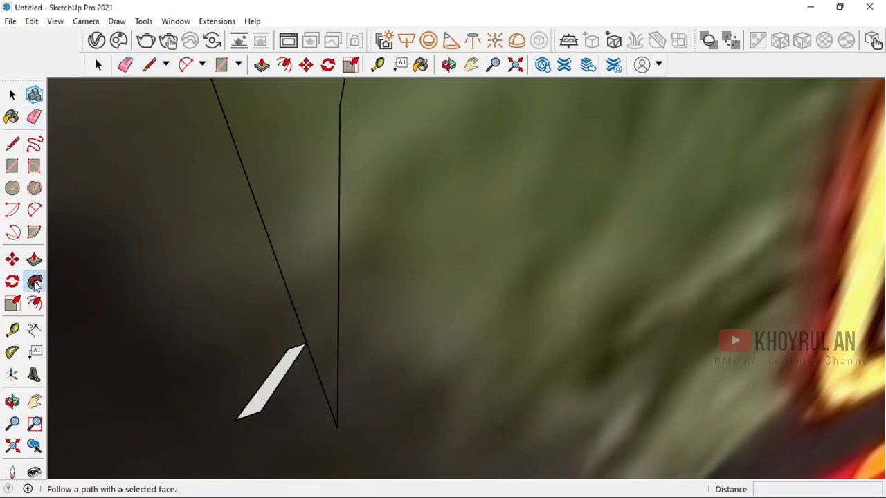
# - Sweep the thin profile along the leaf's two long edges to form a raised rim
pyautogui.click(11, 94)
pyautogui.moveTo(353, 333); pyautogui.dragTo(309, 225)
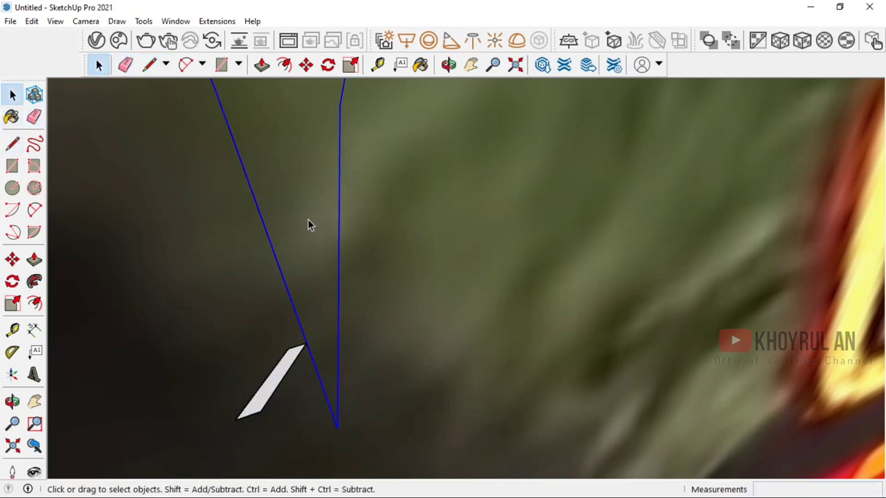
pyautogui.click(34, 281)
pyautogui.click(296, 356)
pyautogui.moveTo(297, 362)
pyautogui.mouseDown(button='middle')
pyautogui.moveTo(351, 296)
pyautogui.moveTo(220, 258)
pyautogui.moveTo(229, 300)
pyautogui.moveTo(217, 227)
pyautogui.mouseUp(button='middle')
pyautogui.press('space')
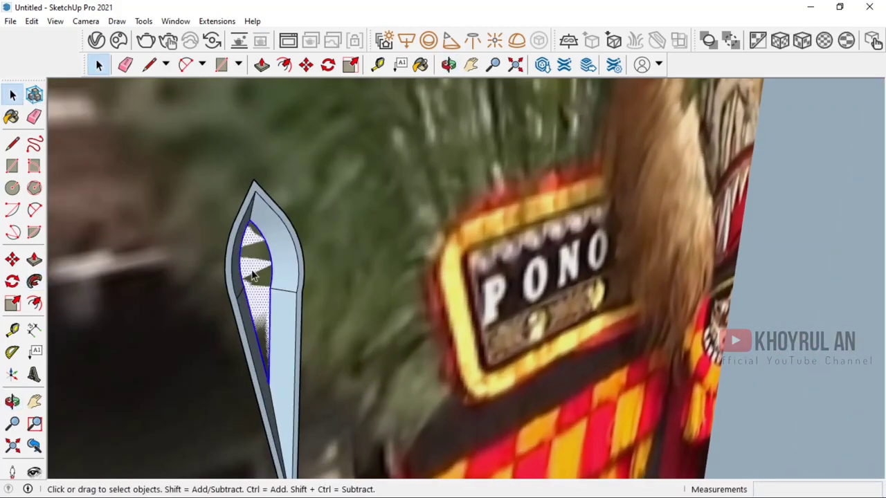
# - Narrow the leaf blade slightly with Scale and make it a group
pyautogui.click(12, 304)
pyautogui.click(257, 247)
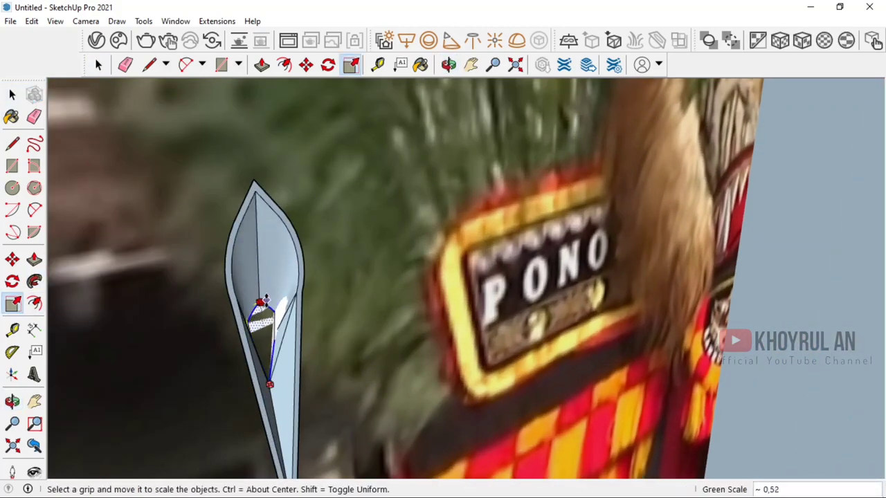
pyautogui.click(261, 306)
pyautogui.moveTo(261, 307)
pyautogui.mouseDown(button='middle')
pyautogui.moveTo(80, 294)
pyautogui.moveTo(318, 397)
pyautogui.moveTo(226, 376)
pyautogui.mouseUp(button='middle')
pyautogui.press('m')
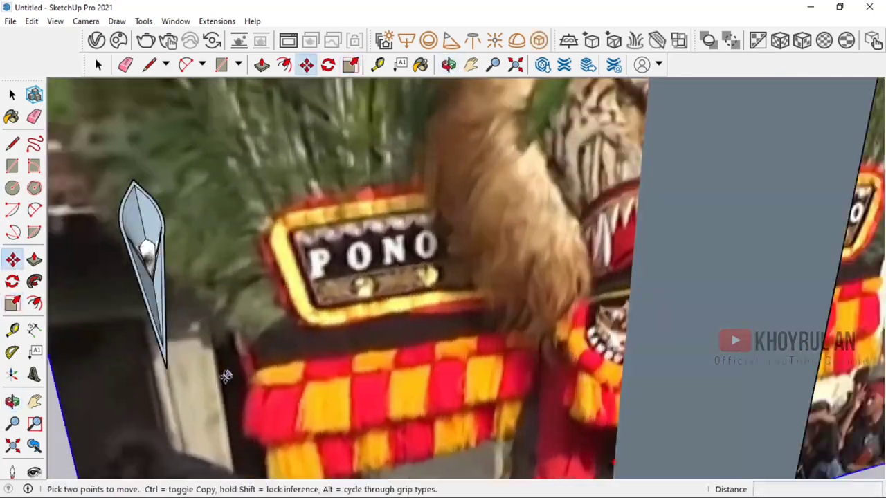
pyautogui.click(10, 96)
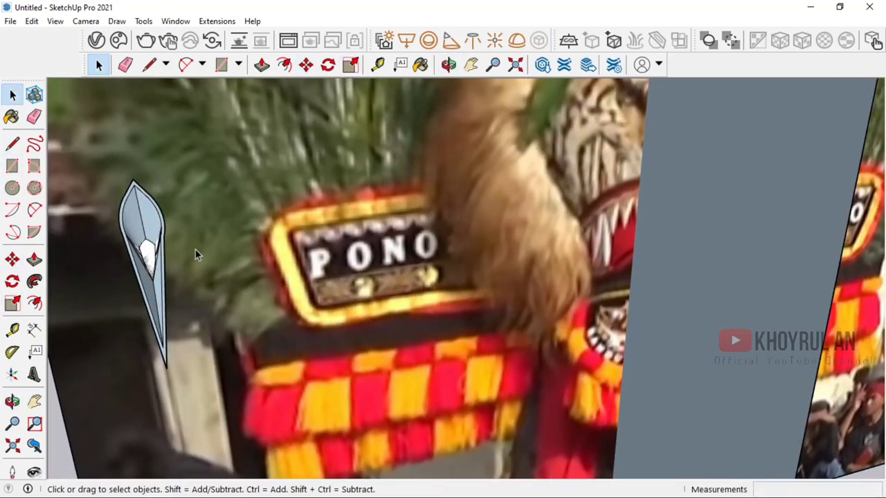
pyautogui.rightClick(146, 219)
pyautogui.click(217, 326)
# - Move the blade group over to the panel's fringe
pyautogui.moveTo(162, 251); pyautogui.dragTo(469, 373, button='middle')
pyautogui.press('m')
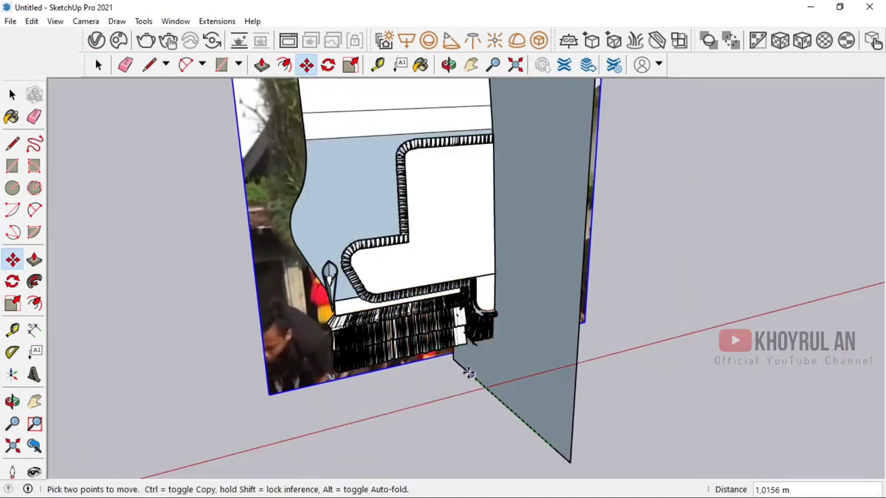
pyautogui.scroll(3, 470, 375)
pyautogui.press('space')
pyautogui.click(308, 291)
pyautogui.moveTo(308, 291); pyautogui.dragTo(543, 374, button='middle')
pyautogui.scroll(3, 530, 305)
pyautogui.scroll(2, 529, 305)
pyautogui.press('m')
pyautogui.click(543, 276)
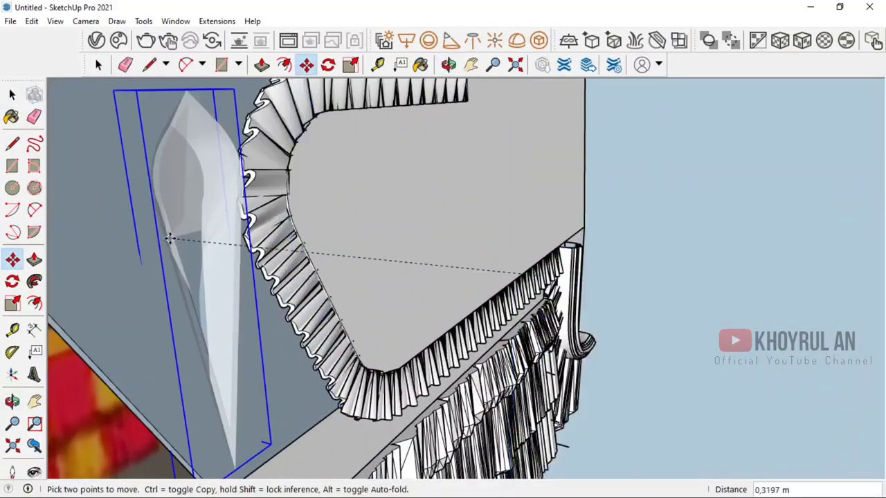
pyautogui.click(104, 225)
pyautogui.moveTo(104, 225)
pyautogui.mouseDown(button='middle')
pyautogui.moveTo(309, 214)
pyautogui.moveTo(269, 327)
pyautogui.moveTo(155, 233)
pyautogui.mouseUp(button='middle')
# - Reposition the blade and rotate it about 82° to lie horizontal
pyautogui.click(249, 333)
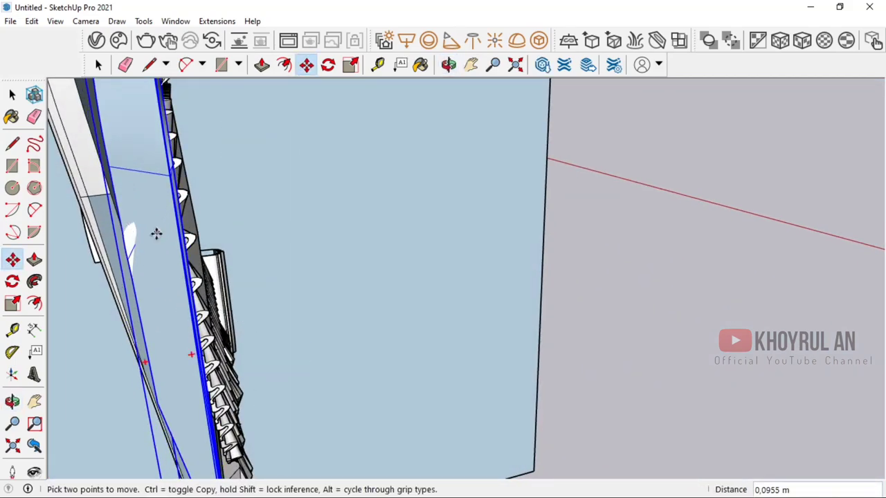
pyautogui.scroll(3, 270, 243)
pyautogui.scroll(-4, 270, 243)
pyautogui.scroll(-2, 207, 249)
pyautogui.click(173, 258)
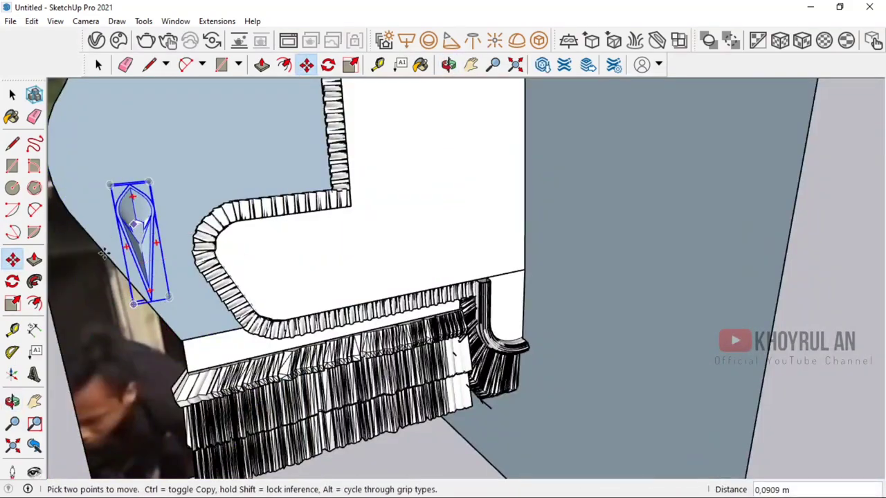
pyautogui.press('q')
pyautogui.click(194, 204)
pyautogui.click(219, 154)
pyautogui.click(139, 136)
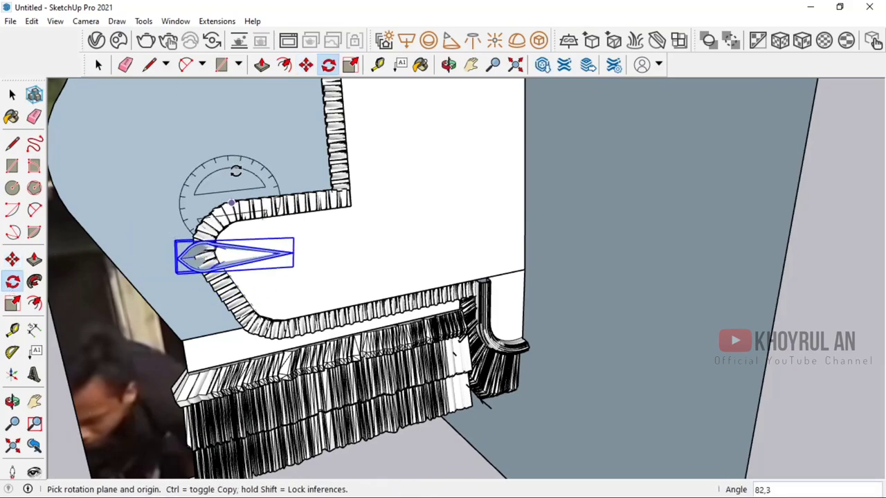
# - Move the rotated blade to the fringe's lower-left corner
pyautogui.press('m')
pyautogui.click(232, 204)
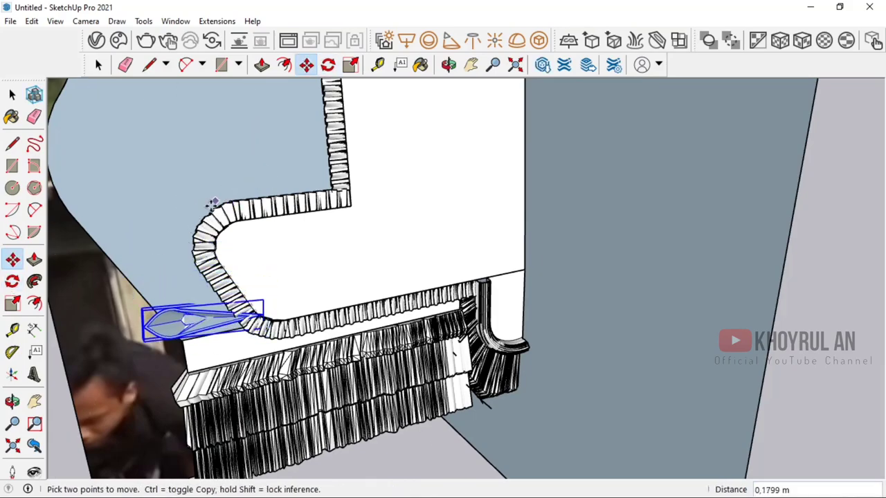
pyautogui.moveTo(213, 203)
pyautogui.mouseDown(button='middle')
pyautogui.moveTo(302, 311)
pyautogui.moveTo(437, 353)
pyautogui.moveTo(48, 254)
pyautogui.moveTo(463, 316)
pyautogui.moveTo(146, 237)
pyautogui.mouseUp(button='middle')
pyautogui.scroll(3, 303, 311)
pyautogui.scroll(2, 302, 311)
# - Scale the blade to 0.5 along the green axis
pyautogui.press('space')
pyautogui.click(566, 304)
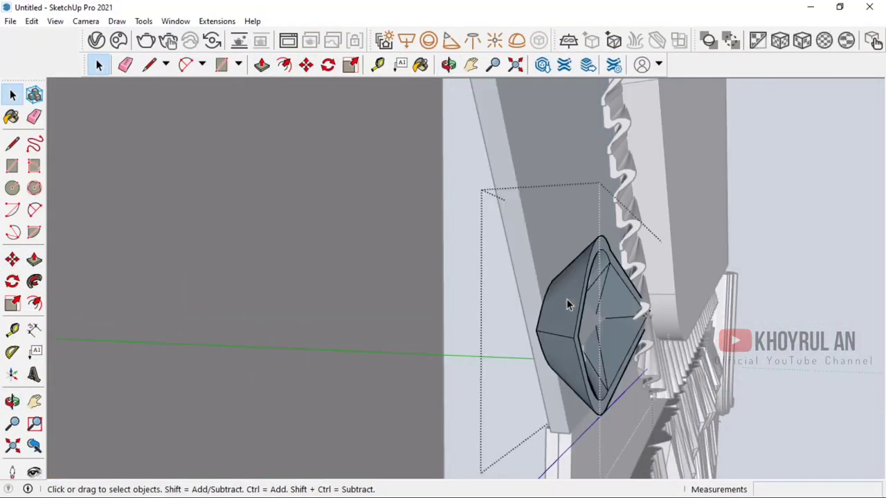
pyautogui.click(562, 322)
pyautogui.click(12, 303)
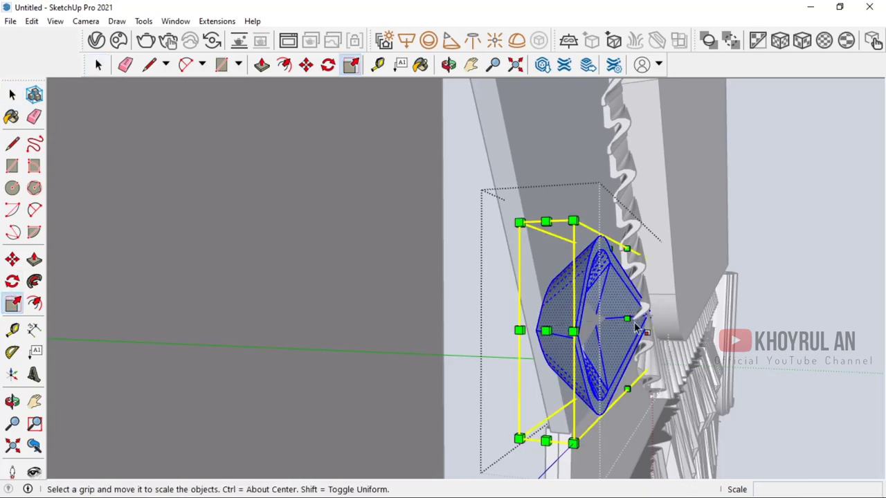
pyautogui.moveTo(647, 318); pyautogui.dragTo(609, 318)
# - Close the blade group and convert it into the component Component#1
pyautogui.click(12, 94)
pyautogui.rightClick(226, 158)
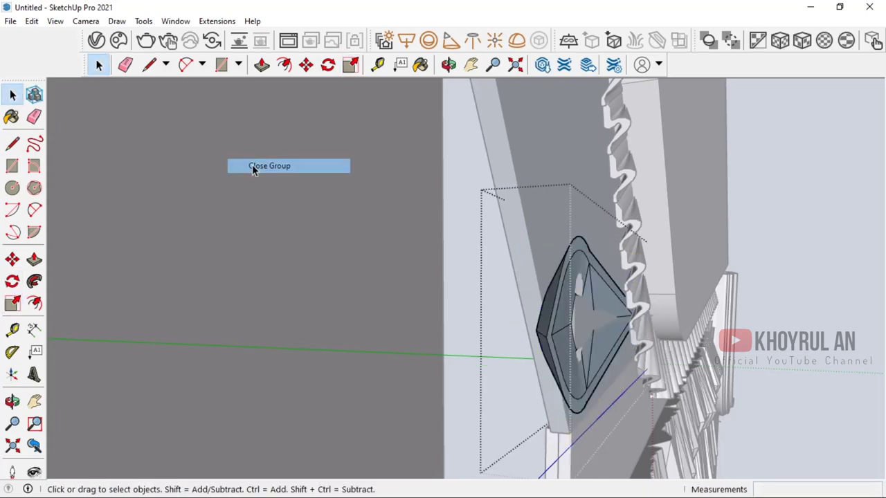
pyautogui.click(246, 164)
pyautogui.rightClick(554, 301)
pyautogui.click(632, 141)
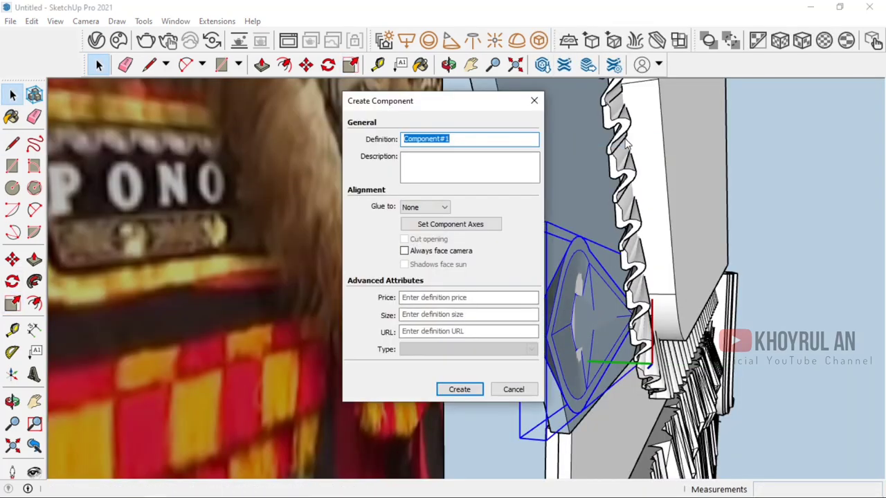
pyautogui.press('Return')
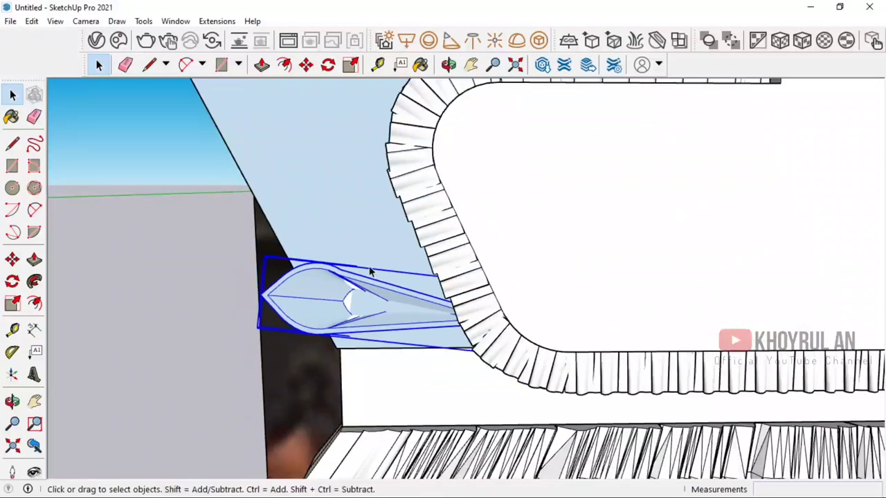
pyautogui.press('m')
pyautogui.click(338, 219)
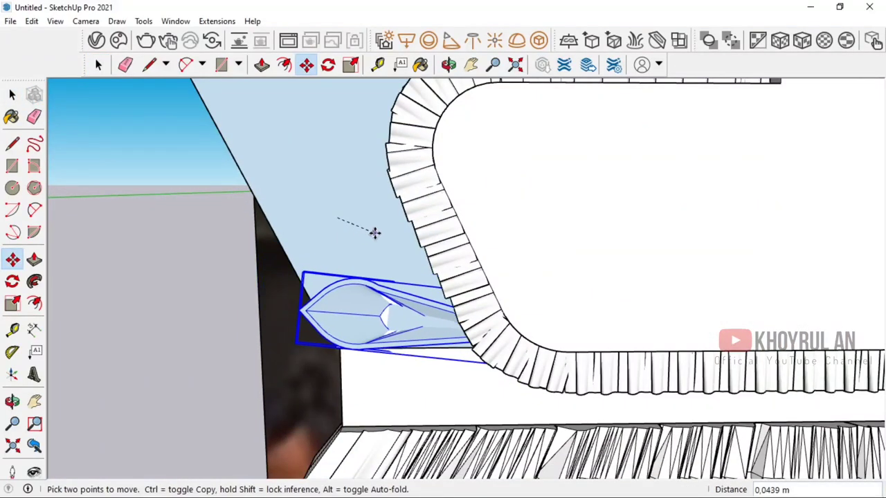
# - Copy the leaf component three times into a row beside the original
pyautogui.press('ctrl')
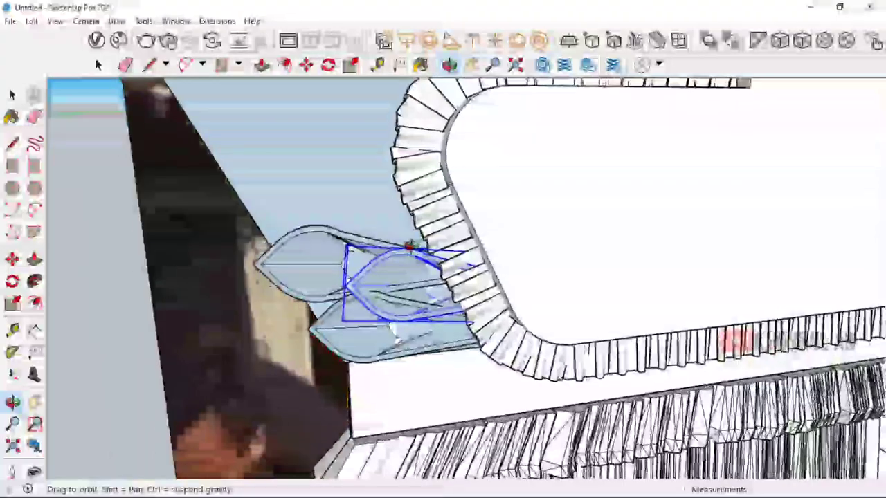
pyautogui.moveTo(371, 197); pyautogui.dragTo(350, 278, button='middle')
pyautogui.click(350, 278)
pyautogui.click(369, 223)
pyautogui.press('ctrl')
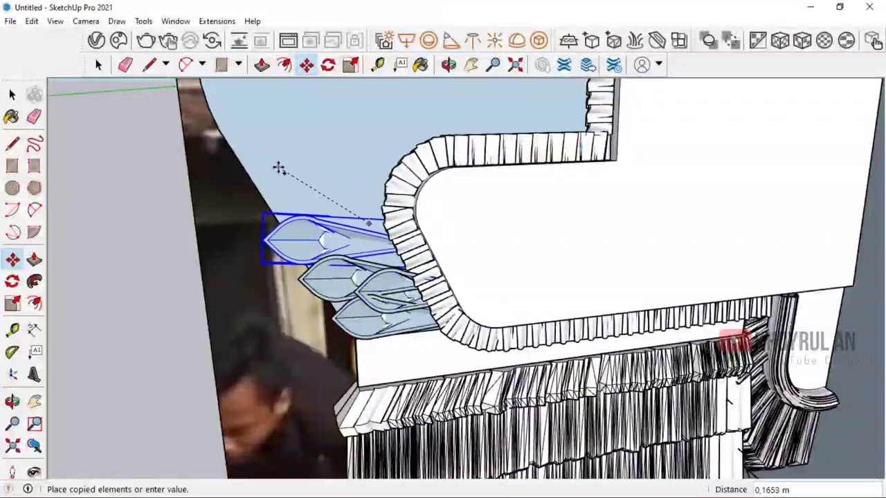
pyautogui.moveTo(356, 173); pyautogui.dragTo(329, 256, button='middle')
pyautogui.click(329, 256)
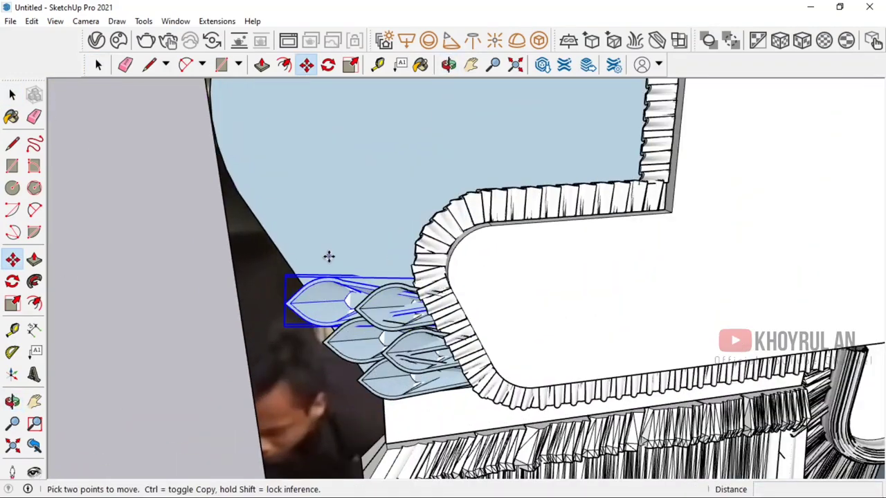
pyautogui.moveTo(340, 154); pyautogui.dragTo(348, 238, button='middle')
pyautogui.click(348, 238)
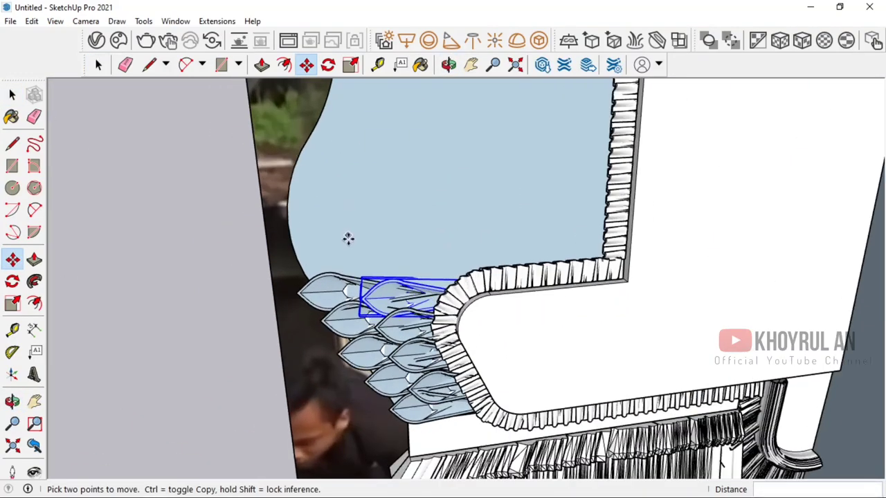
# - Copy another leaf above the existing feathers, tilted about 30°
pyautogui.press('m')
pyautogui.click(379, 255)
pyautogui.press('ctrl')
pyautogui.click(356, 175)
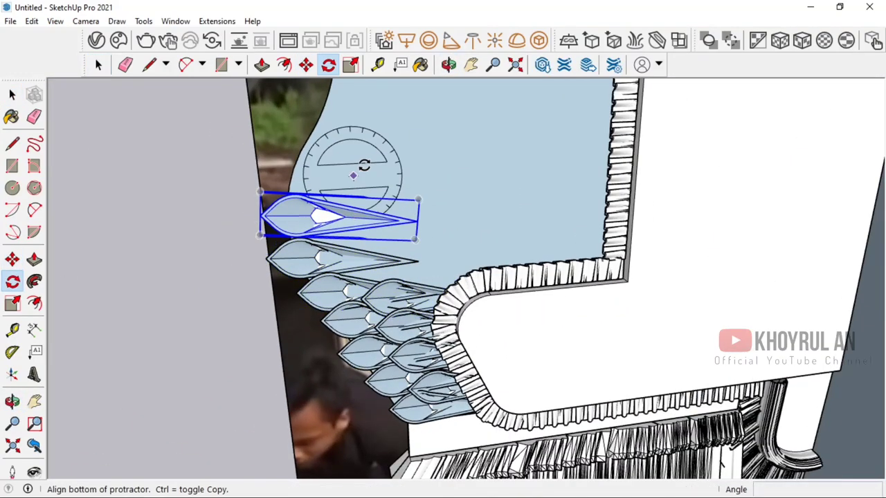
pyautogui.moveTo(356, 173); pyautogui.dragTo(365, 175)
pyautogui.moveTo(359, 227)
pyautogui.mouseDown(button='middle')
pyautogui.moveTo(395, 224)
pyautogui.moveTo(335, 227)
pyautogui.mouseUp(button='middle')
pyautogui.click(395, 223)
pyautogui.press('space')
# - Move the top leaf above the other feathers and close the open group
pyautogui.press('m')
pyautogui.click(334, 228)
pyautogui.click(396, 95)
pyautogui.moveTo(395, 95); pyautogui.dragTo(108, 184, button='middle')
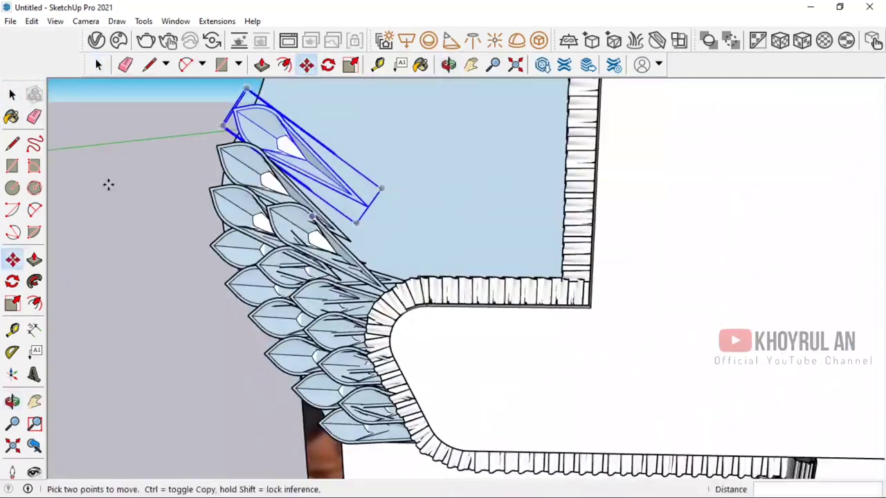
pyautogui.moveTo(443, 258)
pyautogui.mouseDown(button='middle')
pyautogui.moveTo(584, 431)
pyautogui.moveTo(486, 277)
pyautogui.moveTo(302, 168)
pyautogui.moveTo(595, 277)
pyautogui.moveTo(469, 247)
pyautogui.moveTo(466, 334)
pyautogui.moveTo(376, 240)
pyautogui.mouseUp(button='middle')
pyautogui.press('space')
pyautogui.press('s')
pyautogui.rightClick(303, 168)
pyautogui.click(302, 168)
pyautogui.press('space')
pyautogui.press('s')
# - Copy the leaf component again to extend the feather cluster
pyautogui.press('m')
pyautogui.press('ctrl')
pyautogui.click(375, 240)
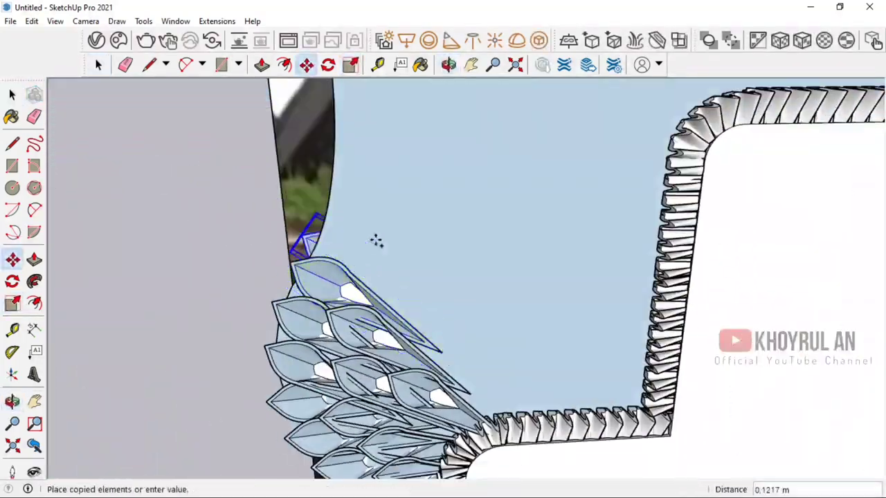
pyautogui.moveTo(408, 174)
pyautogui.mouseDown(button='middle')
pyautogui.moveTo(526, 263)
pyautogui.moveTo(103, 297)
pyautogui.moveTo(373, 246)
pyautogui.mouseUp(button='middle')
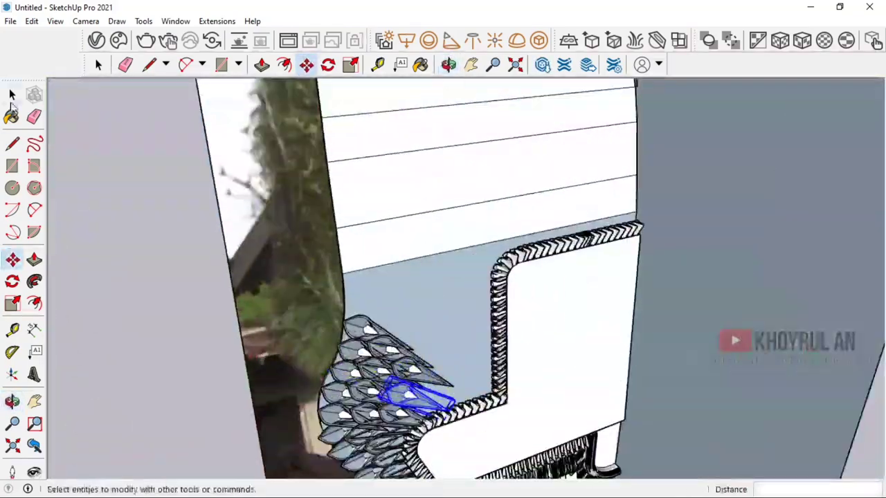
pyautogui.scroll(3, 373, 246)
pyautogui.click(373, 245)
pyautogui.moveTo(337, 214)
pyautogui.mouseDown(button='middle')
pyautogui.moveTo(438, 287)
pyautogui.moveTo(639, 132)
pyautogui.moveTo(406, 166)
pyautogui.moveTo(443, 277)
pyautogui.moveTo(506, 328)
pyautogui.moveTo(408, 330)
pyautogui.moveTo(172, 205)
pyautogui.moveTo(387, 211)
pyautogui.moveTo(449, 270)
pyautogui.moveTo(435, 371)
pyautogui.moveTo(366, 287)
pyautogui.moveTo(447, 310)
pyautogui.moveTo(510, 212)
pyautogui.moveTo(466, 208)
pyautogui.moveTo(584, 230)
pyautogui.moveTo(406, 192)
pyautogui.moveTo(486, 301)
pyautogui.moveTo(484, 198)
pyautogui.mouseUp(button='middle')
# - Copy another leaf feather higher up the panel's curved edge, then zoom in close to it
pyautogui.click(362, 228)
pyautogui.click(439, 287)
pyautogui.click(405, 166)
pyautogui.scroll(2, 477, 262)
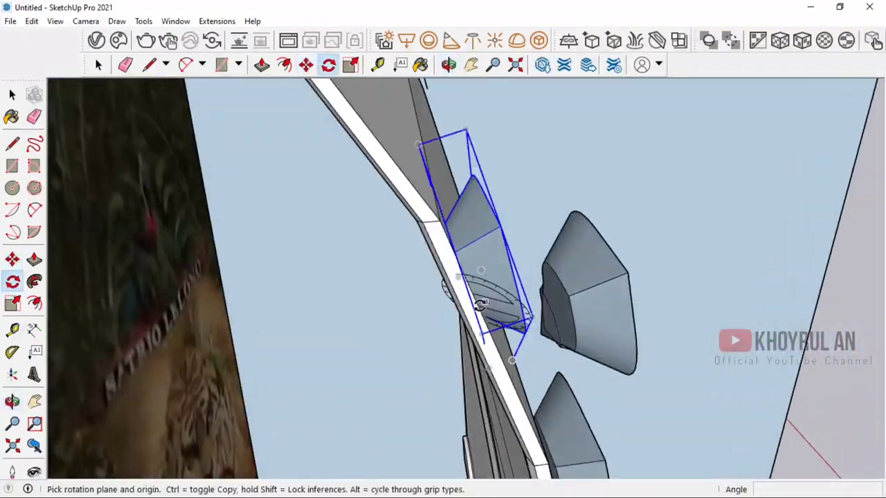
pyautogui.moveTo(477, 262); pyautogui.dragTo(465, 317, button='middle')
pyautogui.scroll(2, 499, 372)
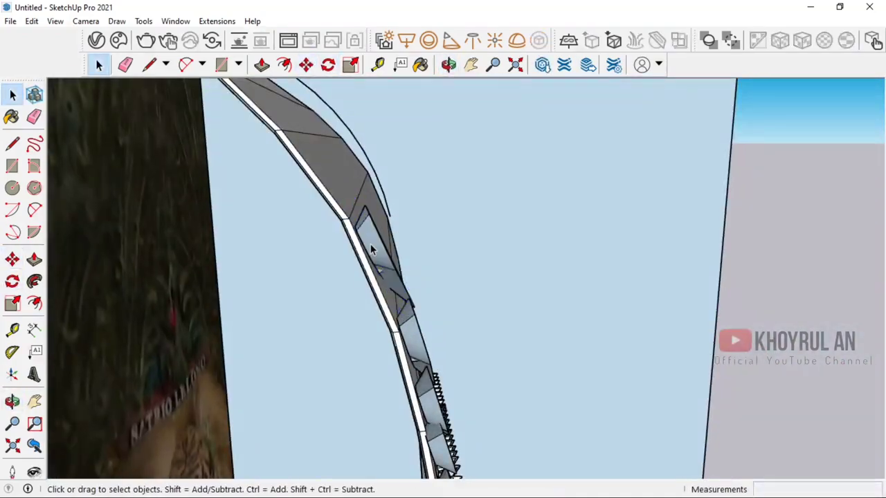